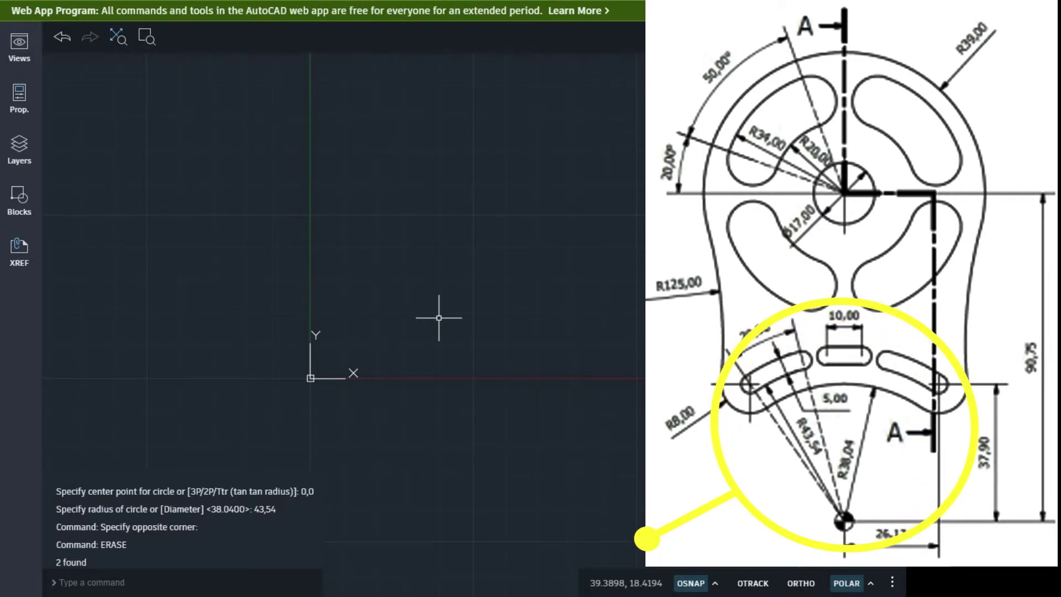
# Step: Draw a circle centred at 0,0 with a radius of 38.04
pyautogui.click(439, 317)
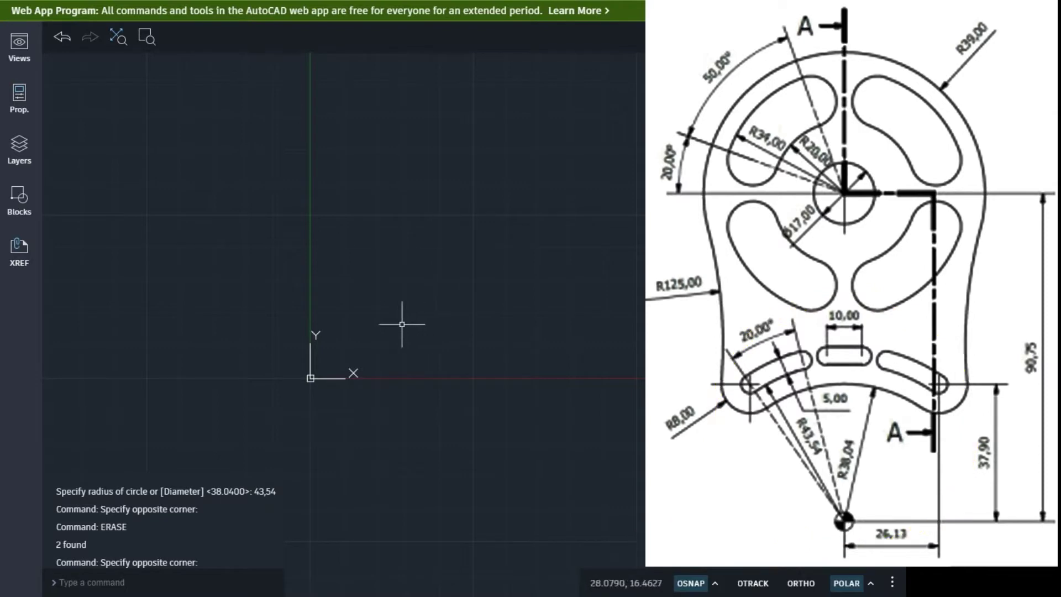
pyautogui.write('c')
pyautogui.press('Return')
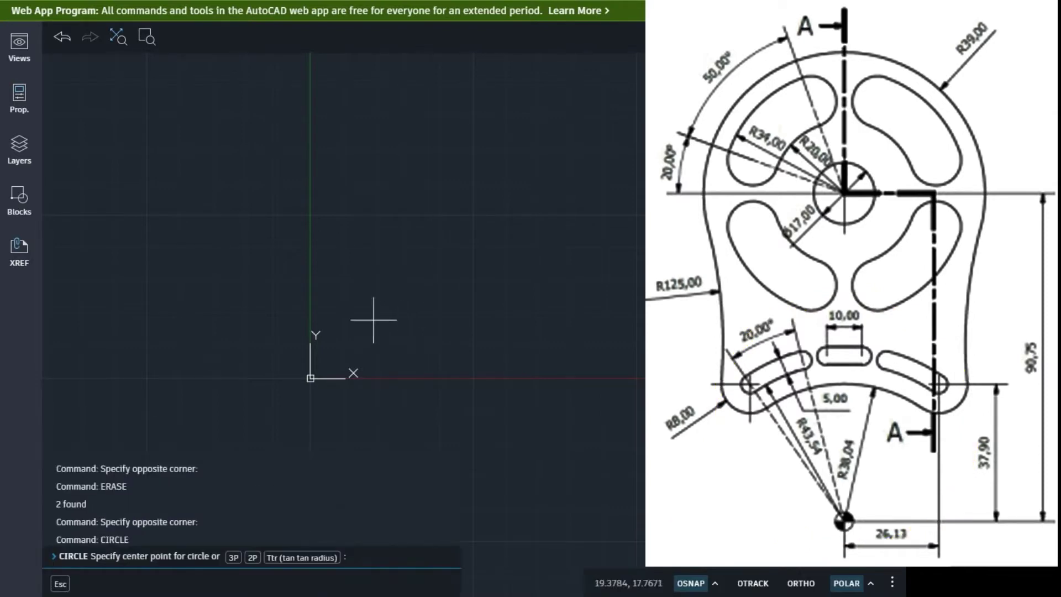
pyautogui.write('0,0')
pyautogui.press('Return')
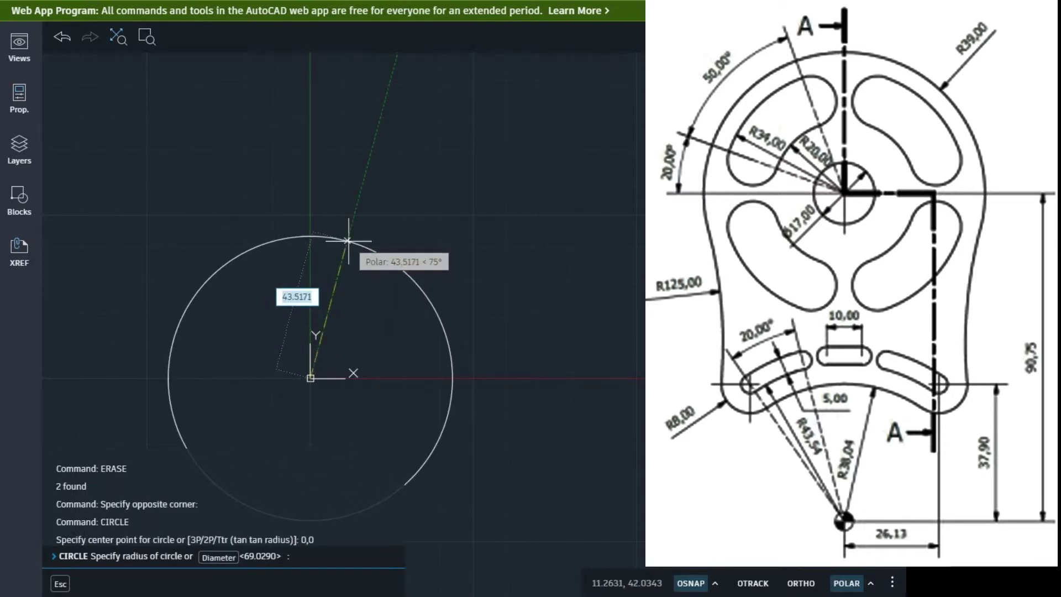
pyautogui.write('38.04')
pyautogui.press('Return')
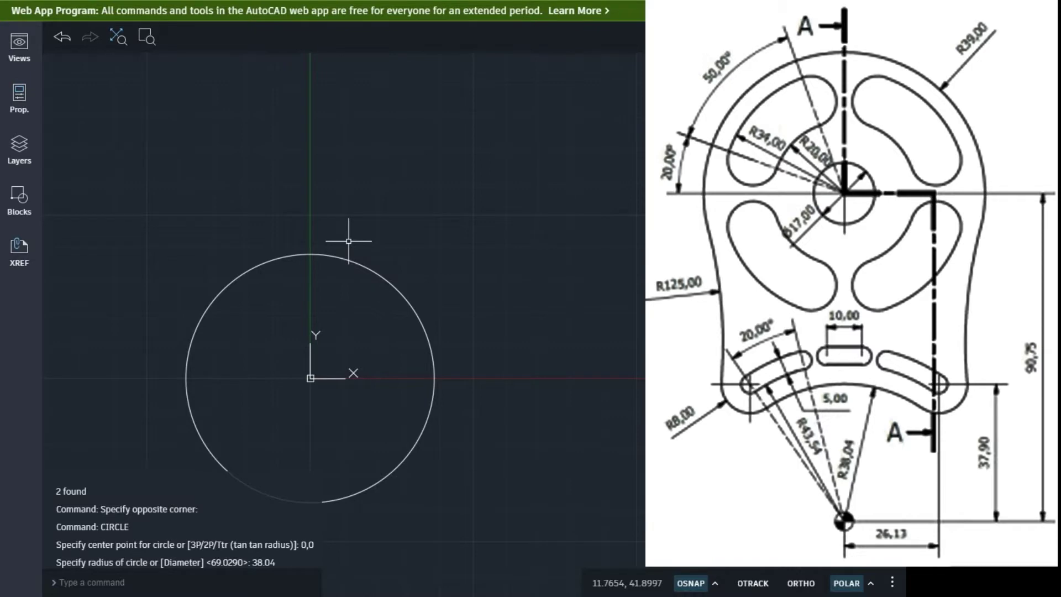
# Step: Draw a second circle centred at 0,0 with a radius of 43.54
pyautogui.press('Return')
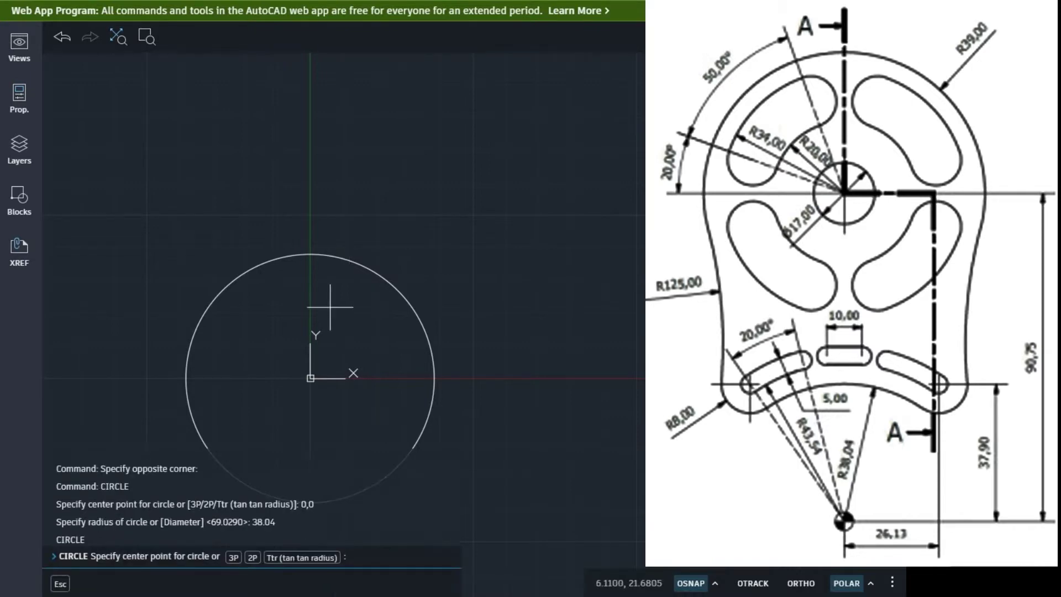
pyautogui.write('0,0')
pyautogui.press('Return')
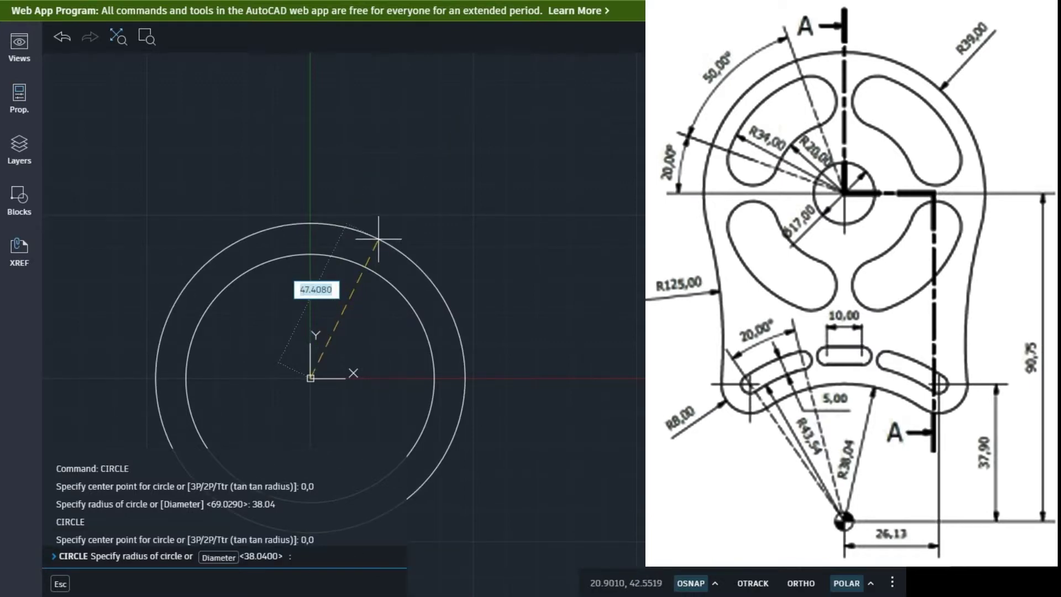
pyautogui.write('43.54')
pyautogui.press('Return')
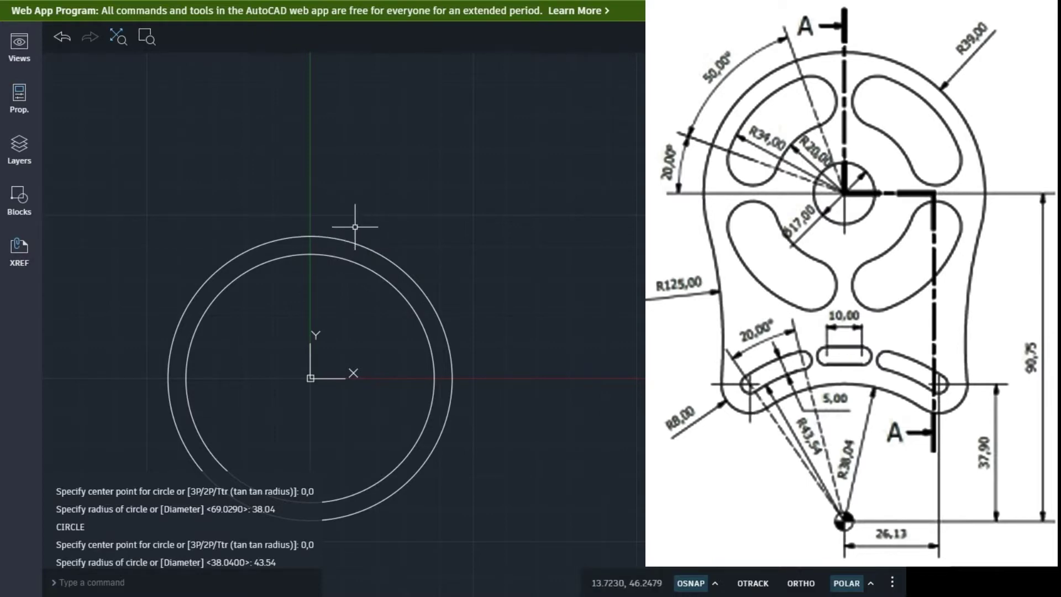
# Step: Offset the 43.54-radius circle outward by a distance of 5
pyautogui.write('off')
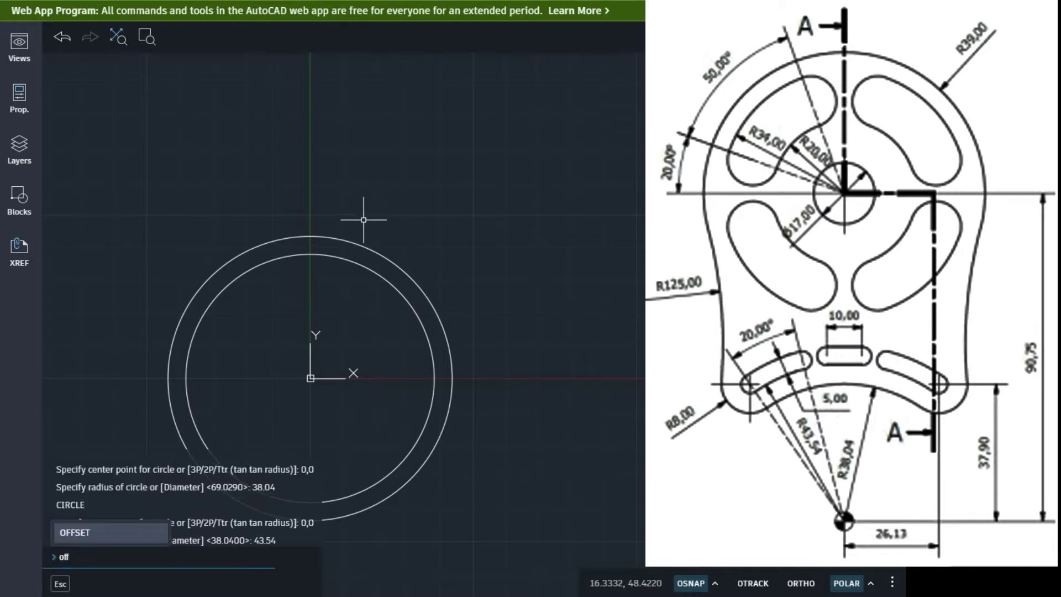
pyautogui.write('set')
pyautogui.press('Return')
pyautogui.press('Return')
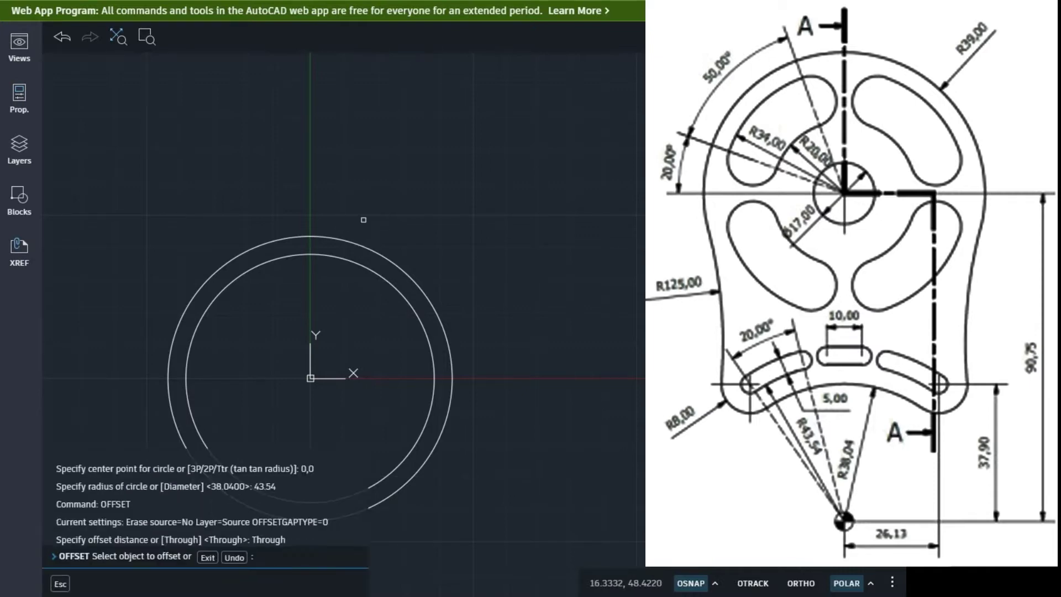
pyautogui.click(350, 239)
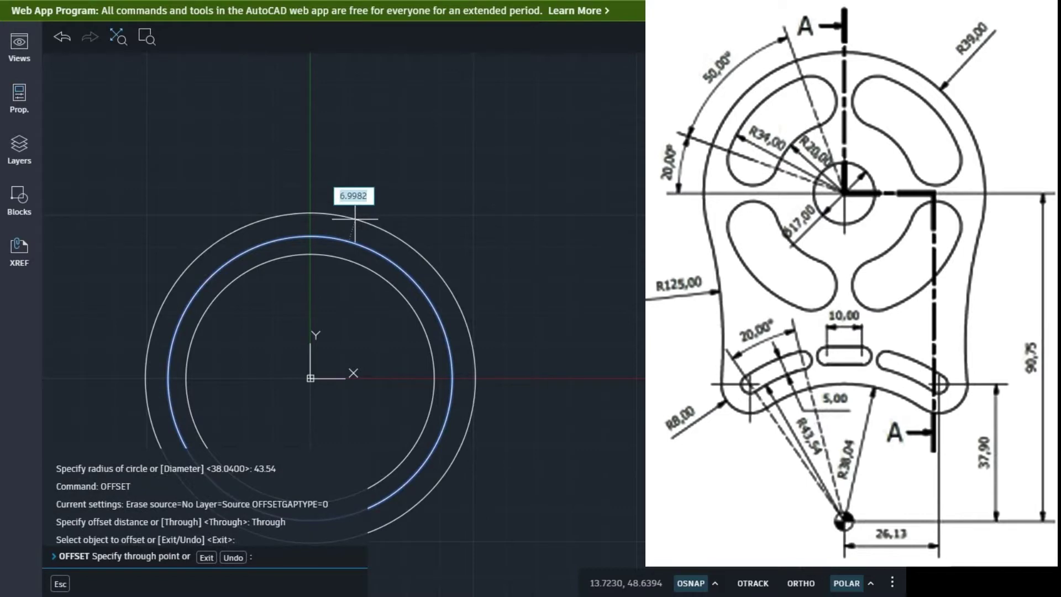
pyautogui.write('5')
pyautogui.press('Return')
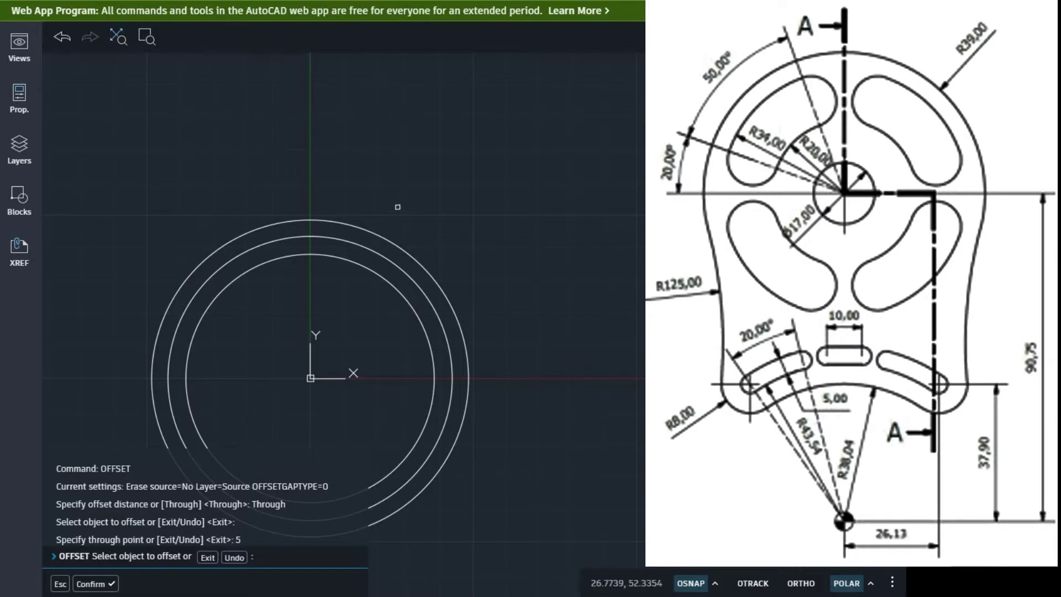
pyautogui.press('Escape')
pyautogui.press('Escape')
pyautogui.click(362, 260)
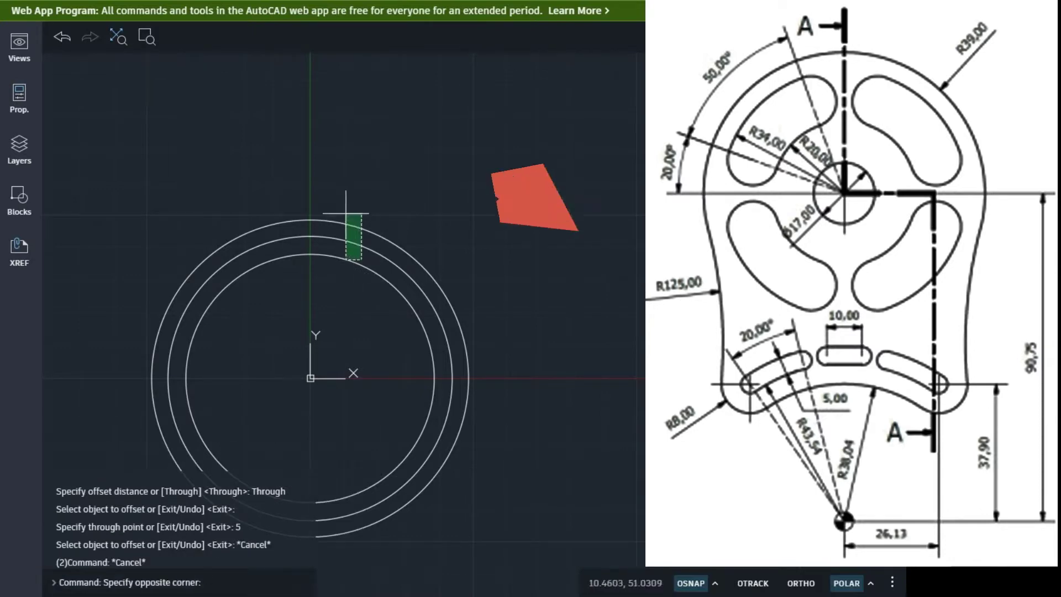
pyautogui.click(349, 208)
pyautogui.press('Escape')
pyautogui.click(462, 294)
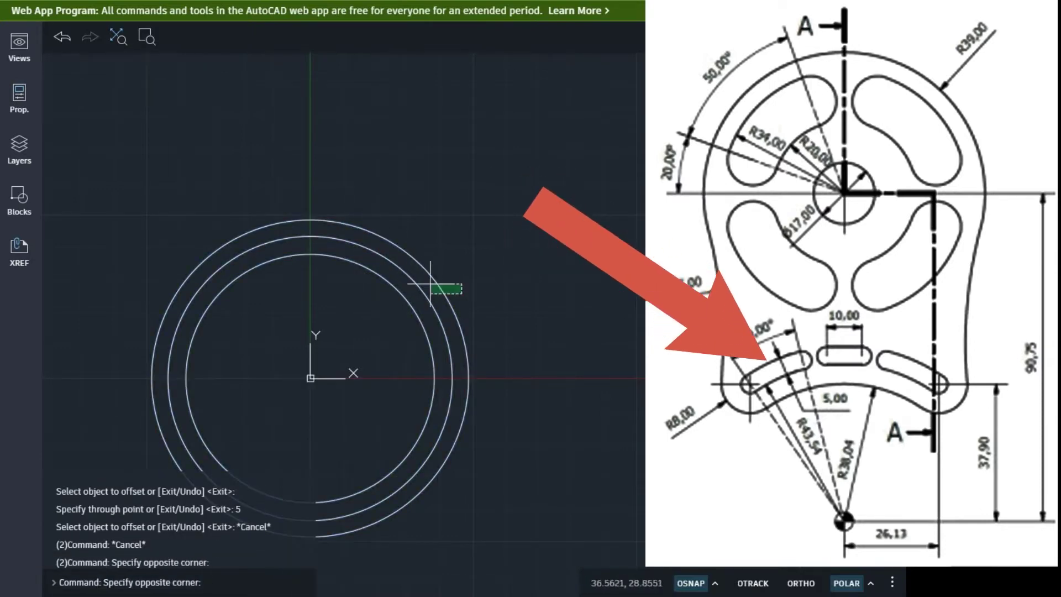
pyautogui.click(414, 278)
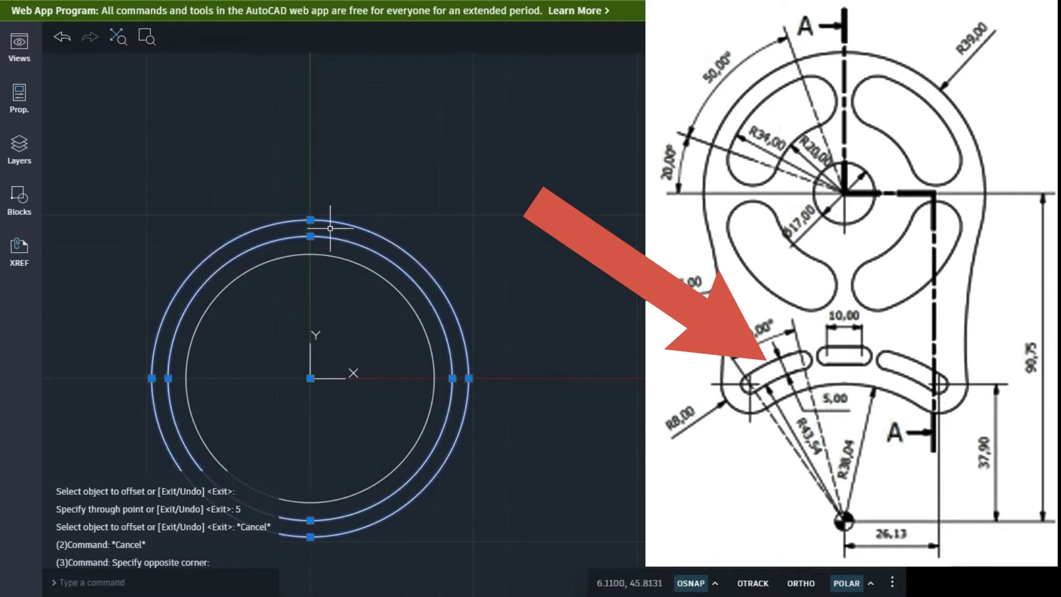
pyautogui.click(276, 257)
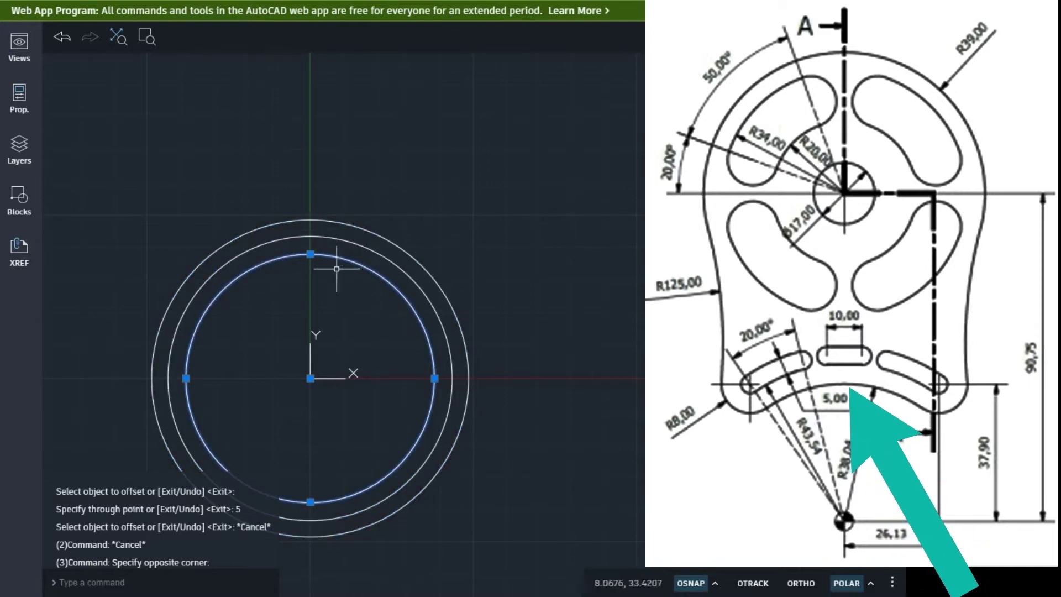
pyautogui.press('Escape')
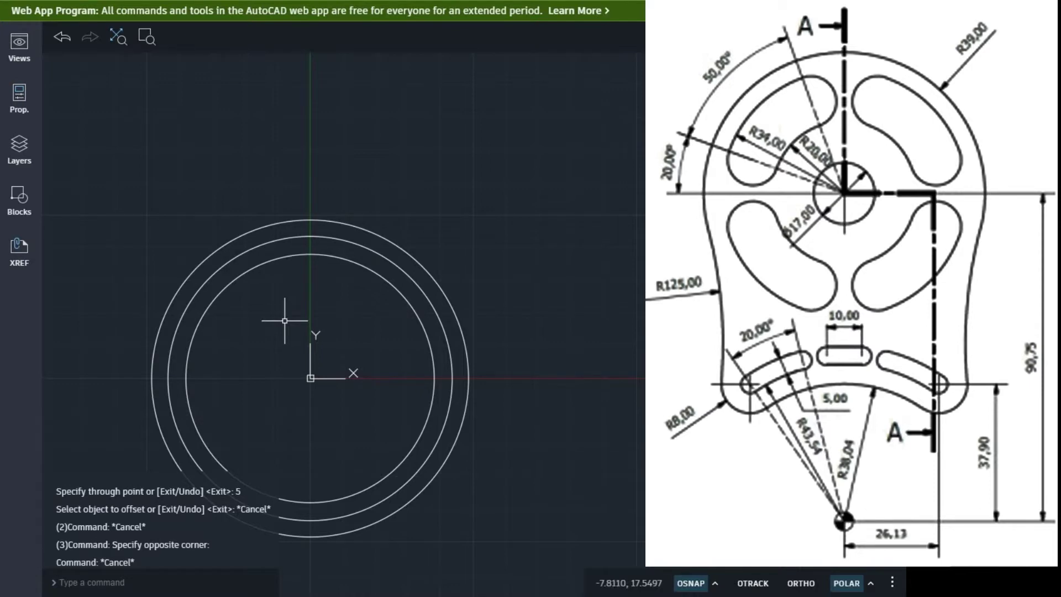
# Step: Draw a vertical centre line from 0,0 upward, extending past the outermost circle
pyautogui.write('l')
pyautogui.press('Return')
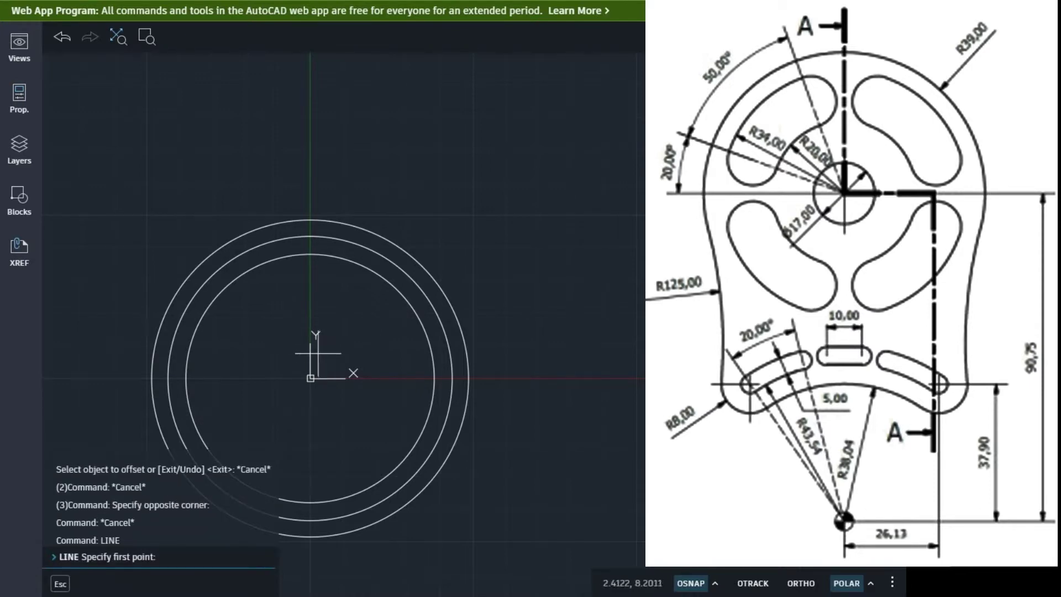
pyautogui.write('0,0')
pyautogui.press('Return')
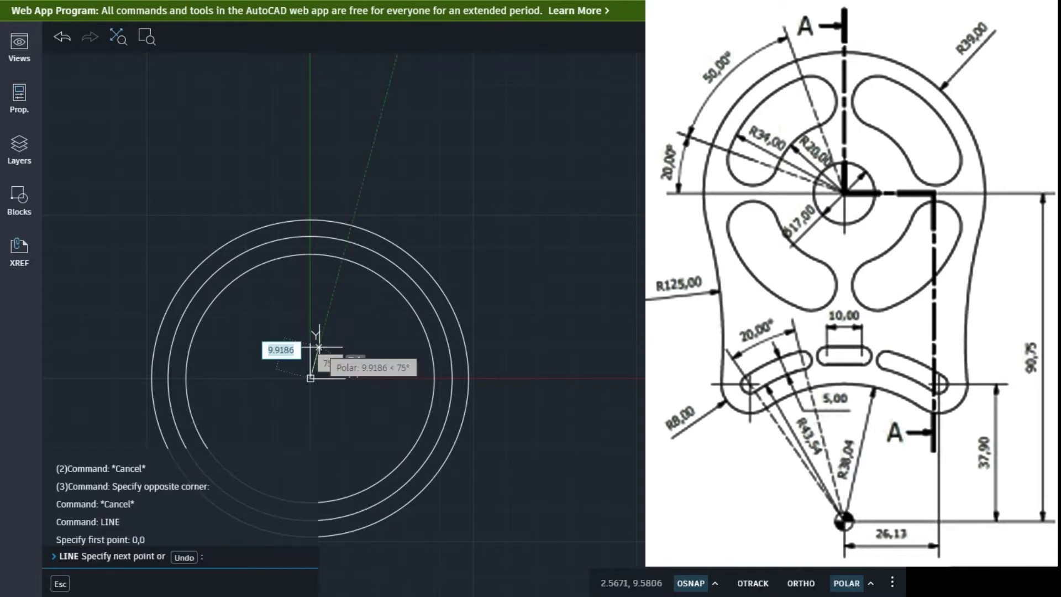
pyautogui.press('Return')
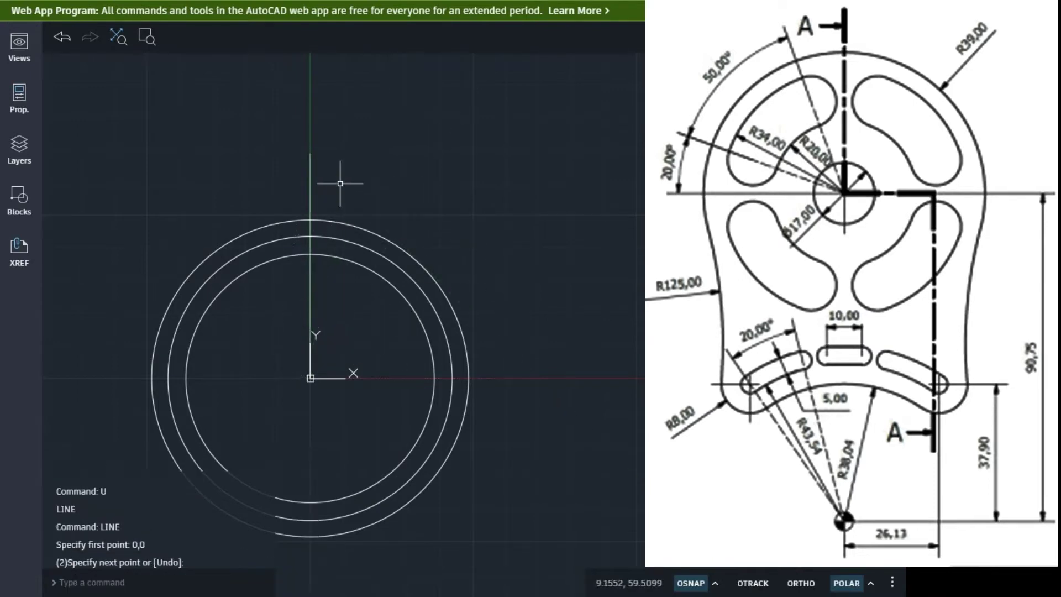
pyautogui.click(340, 184)
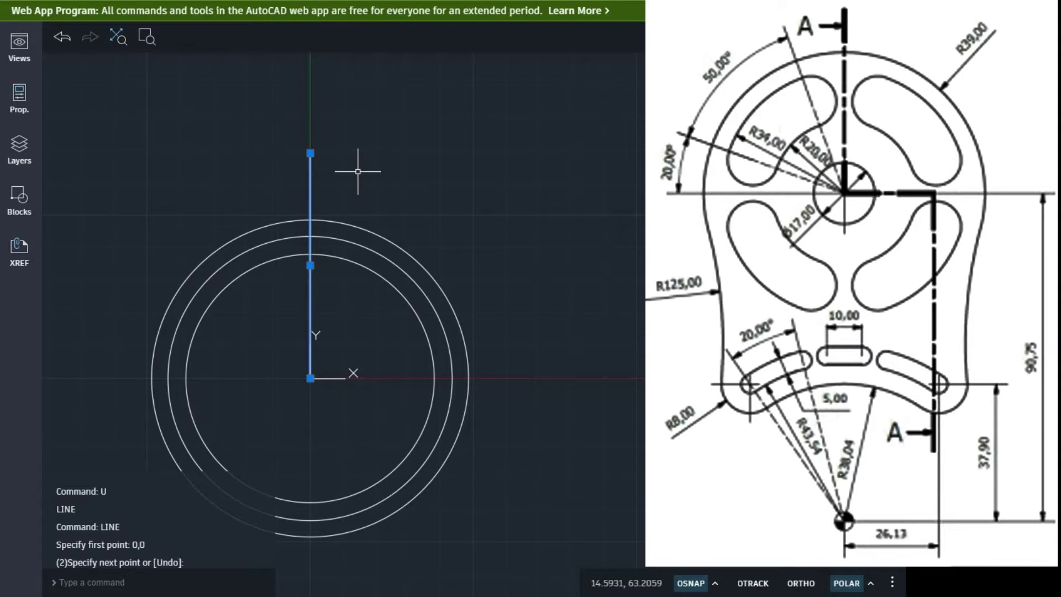
pyautogui.press('Escape')
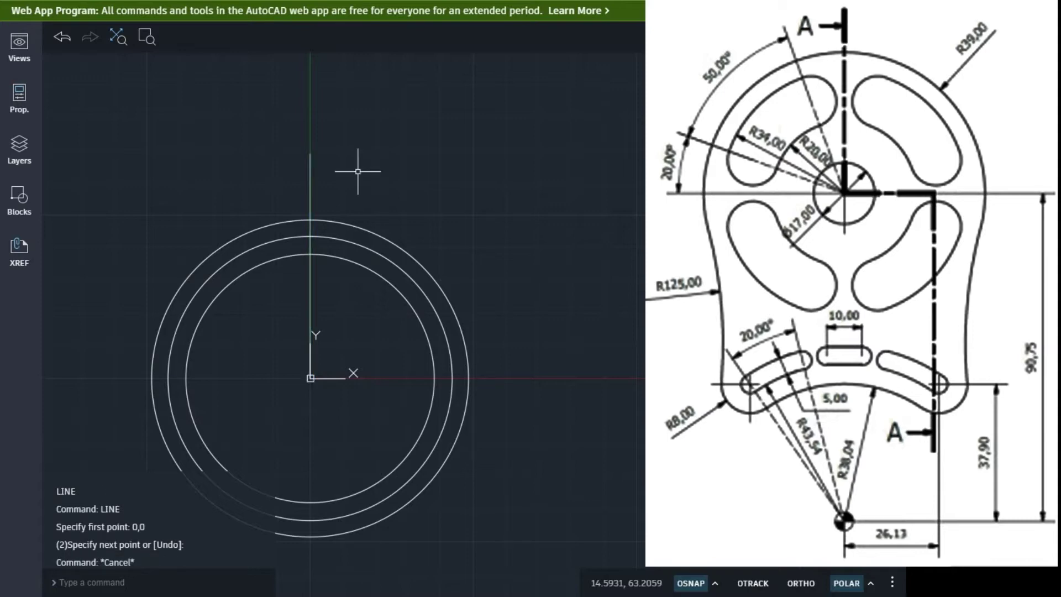
pyautogui.write('f')
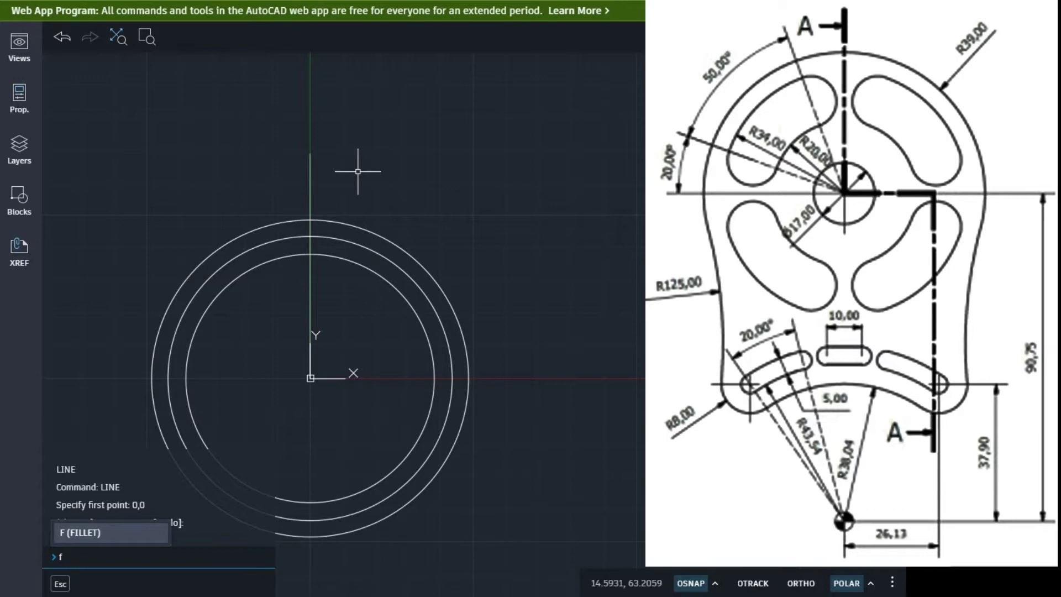
pyautogui.write('oo')
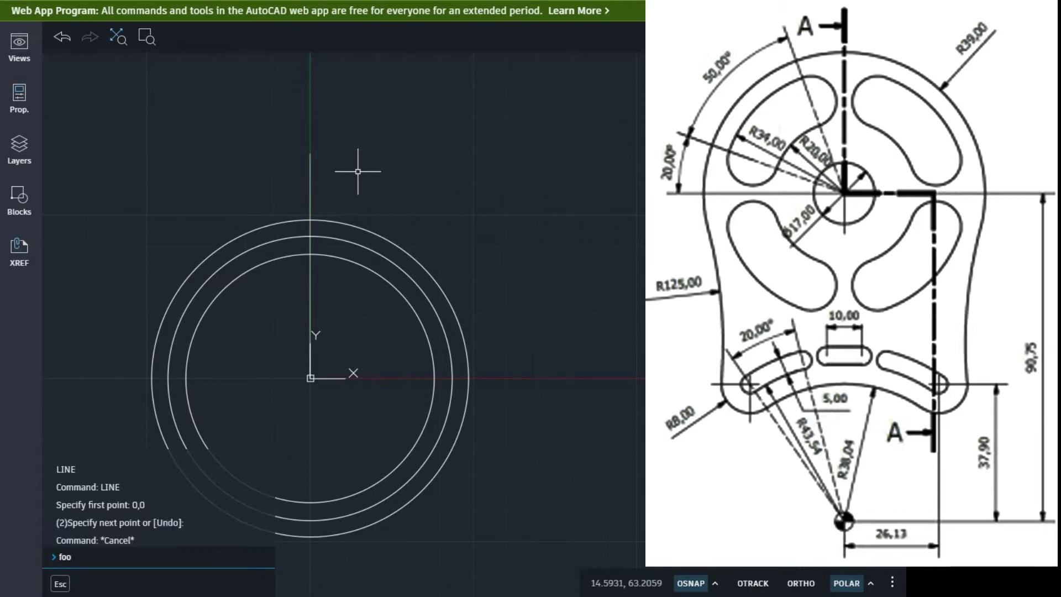
pyautogui.press('BackSpace')
pyautogui.press('BackSpace')
pyautogui.press('BackSpace')
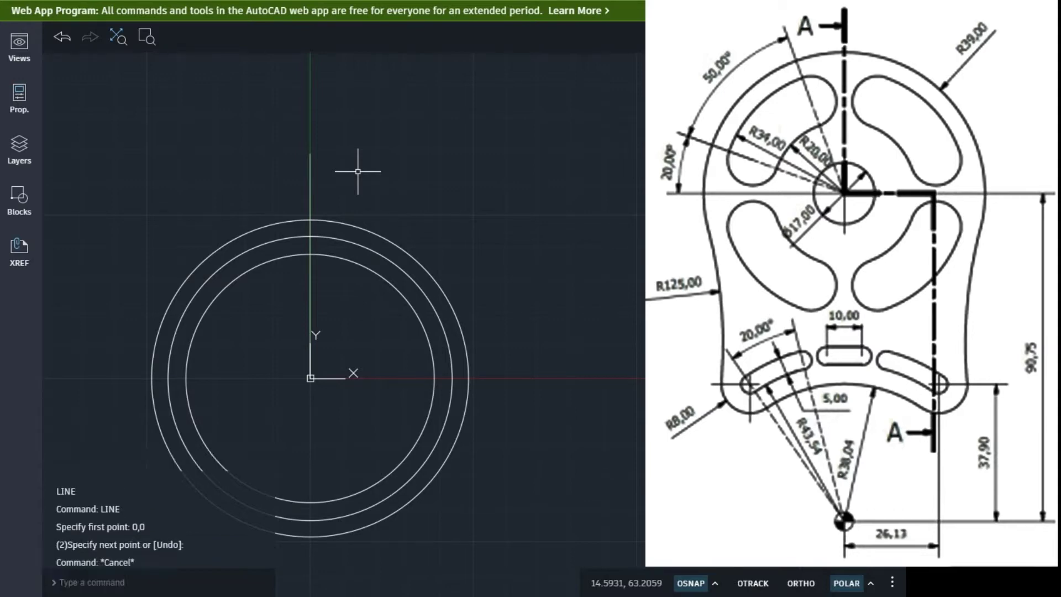
# Step: Offset the vertical centre line to its right by a distance of 5
pyautogui.write('ofse')
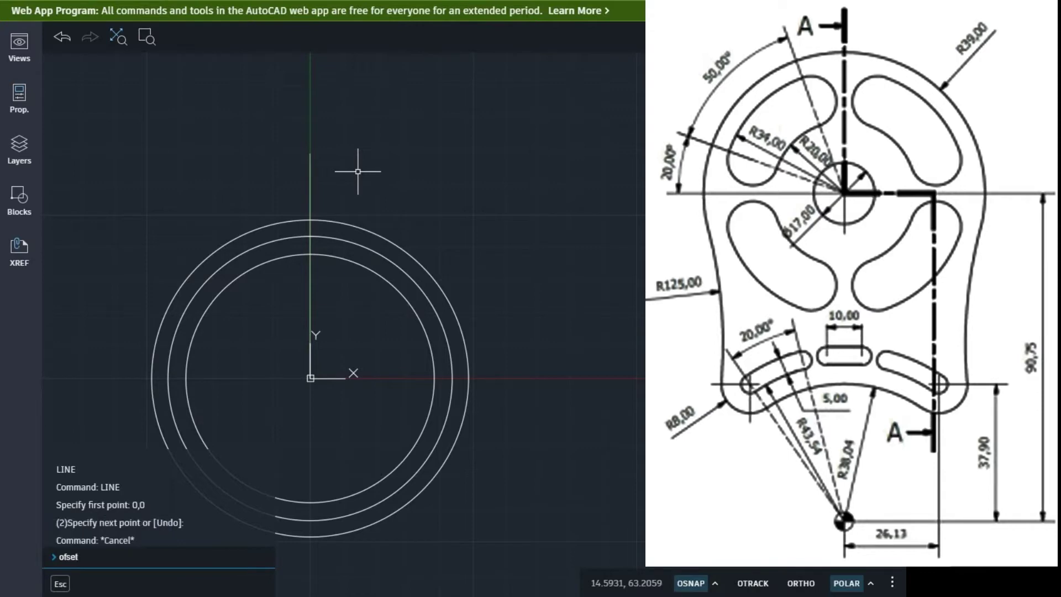
pyautogui.write('t')
pyautogui.press('BackSpace')
pyautogui.press('BackSpace')
pyautogui.press('BackSpace')
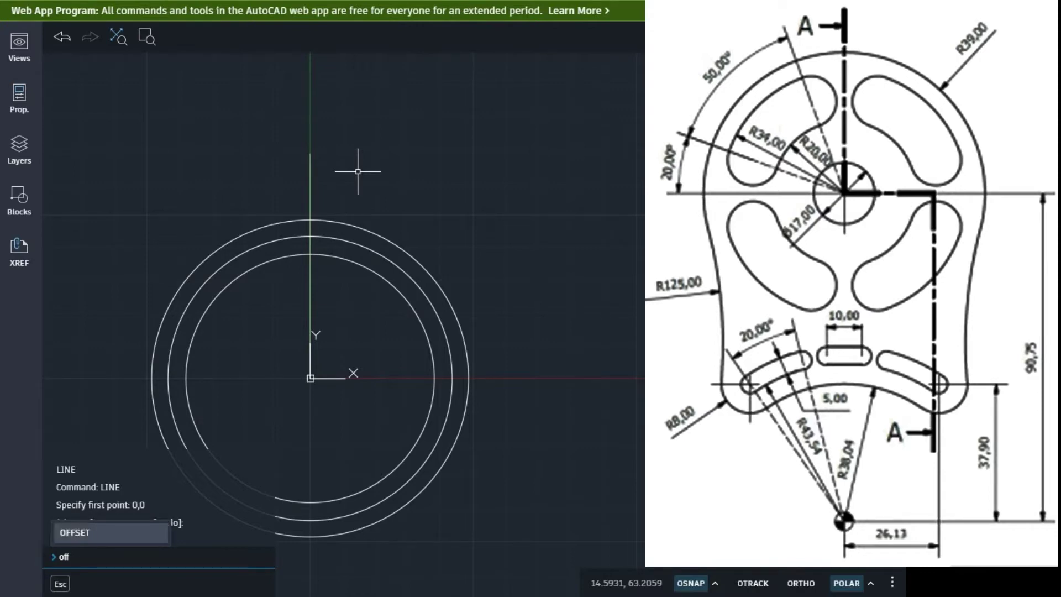
pyautogui.press('Return')
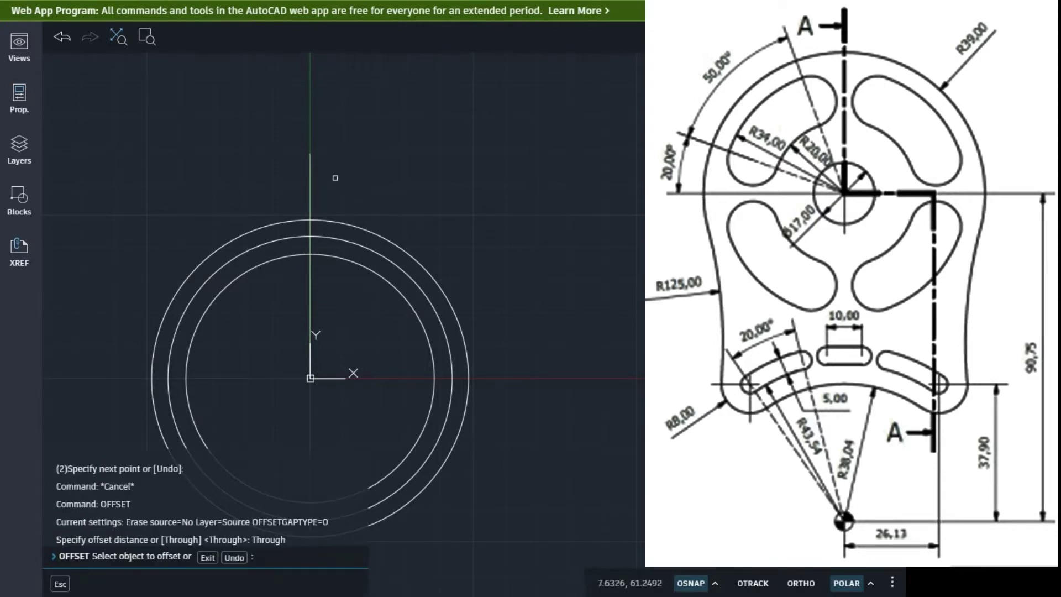
pyautogui.click(310, 182)
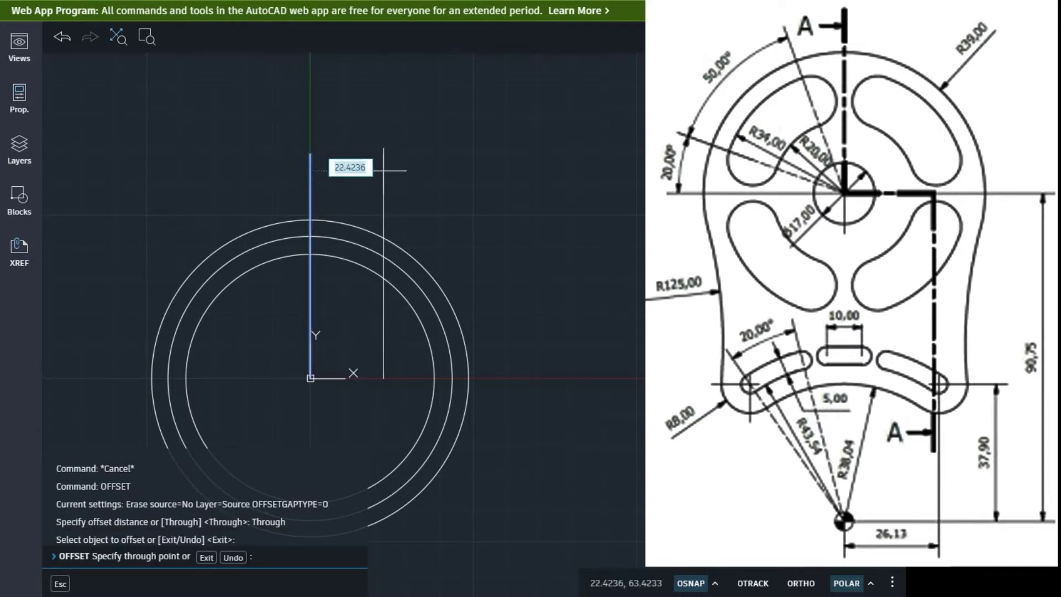
pyautogui.write('5')
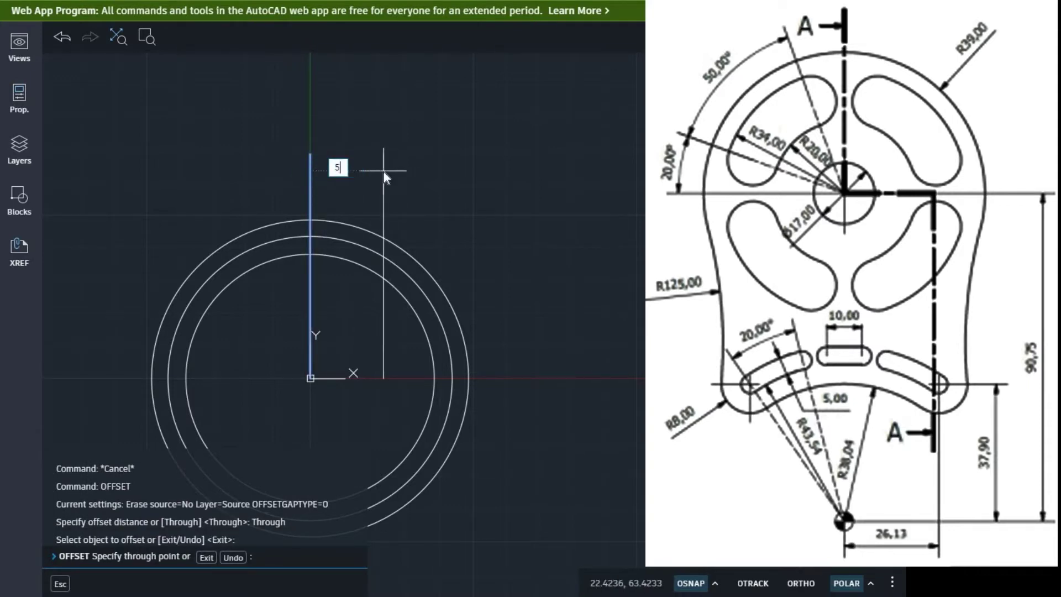
pyautogui.press('Return')
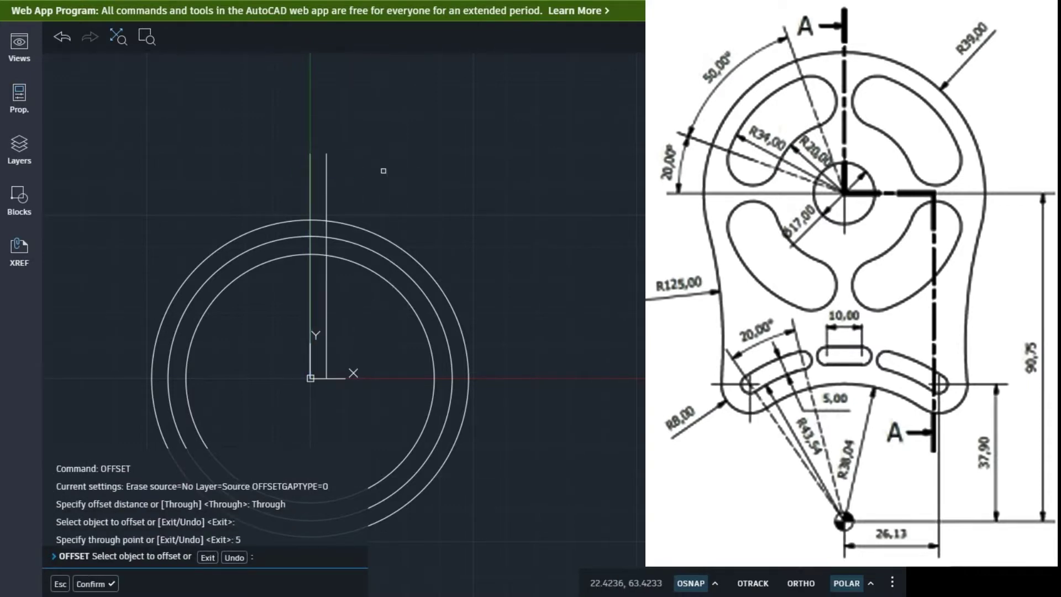
# Step: Offset the vertical centre line to its left by a distance of 5 and end the Offset command
pyautogui.click(309, 191)
pyautogui.write('5')
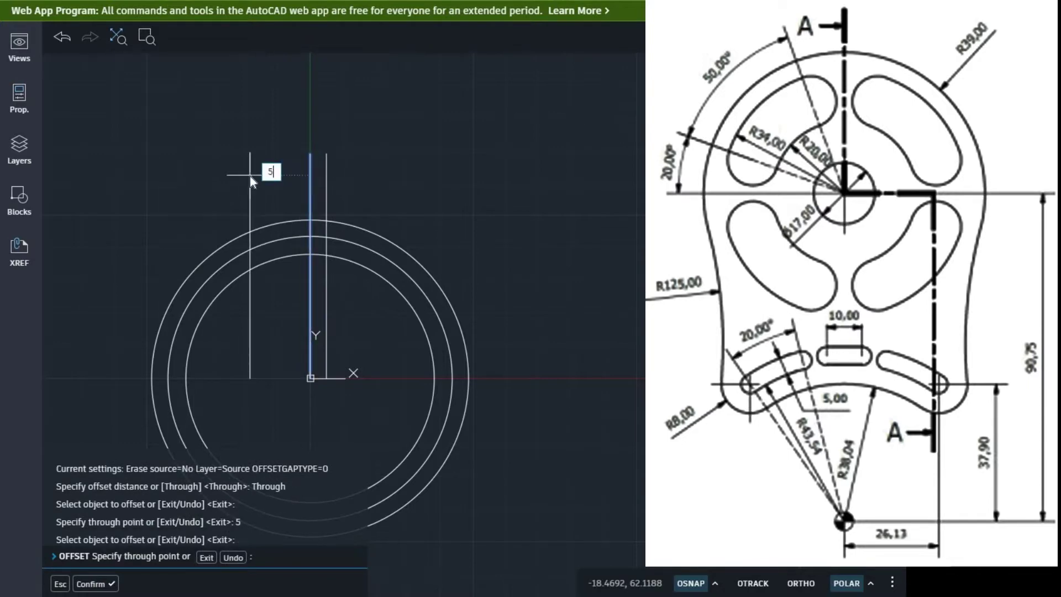
pyautogui.press('Return')
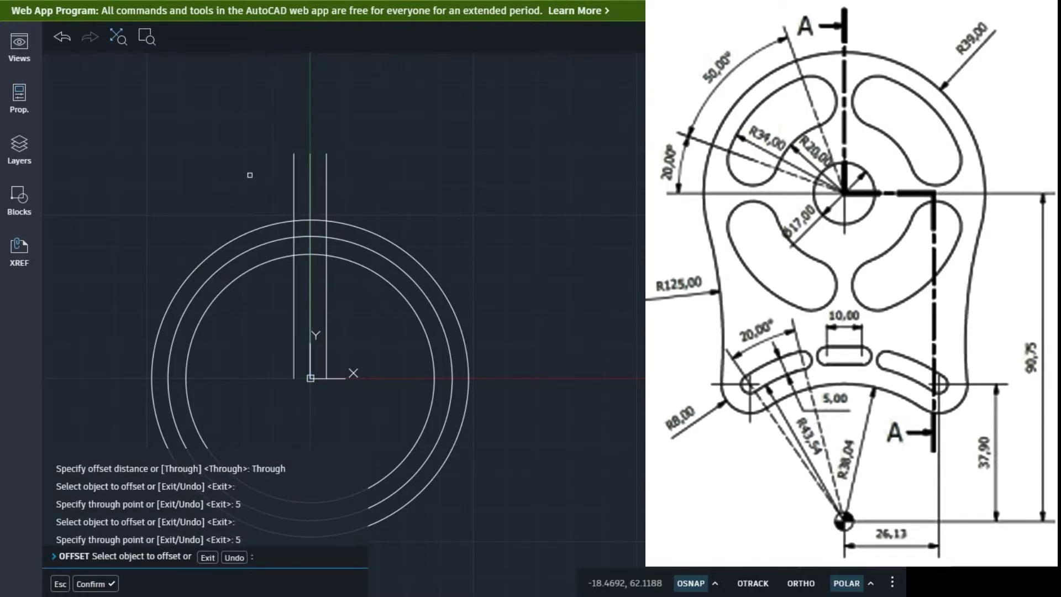
pyautogui.press('Escape')
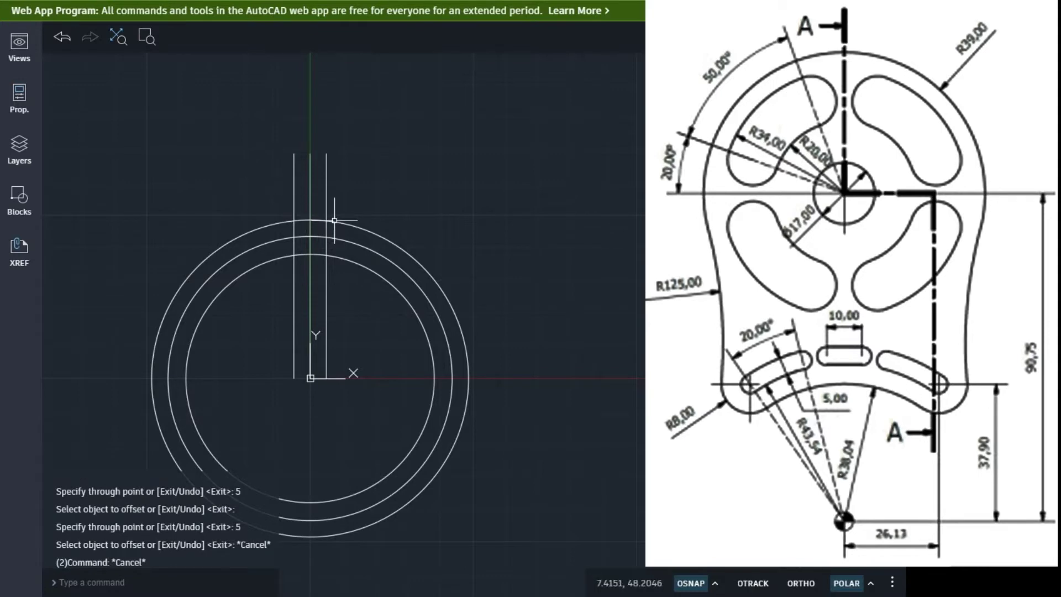
pyautogui.scroll(2, 334, 227)
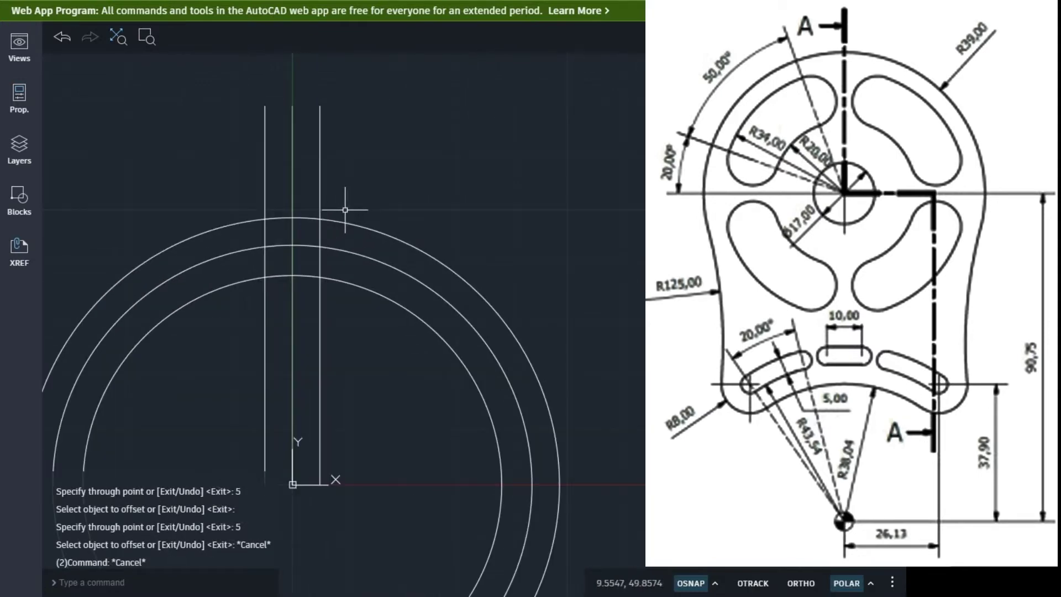
pyautogui.write('c')
pyautogui.press('Return')
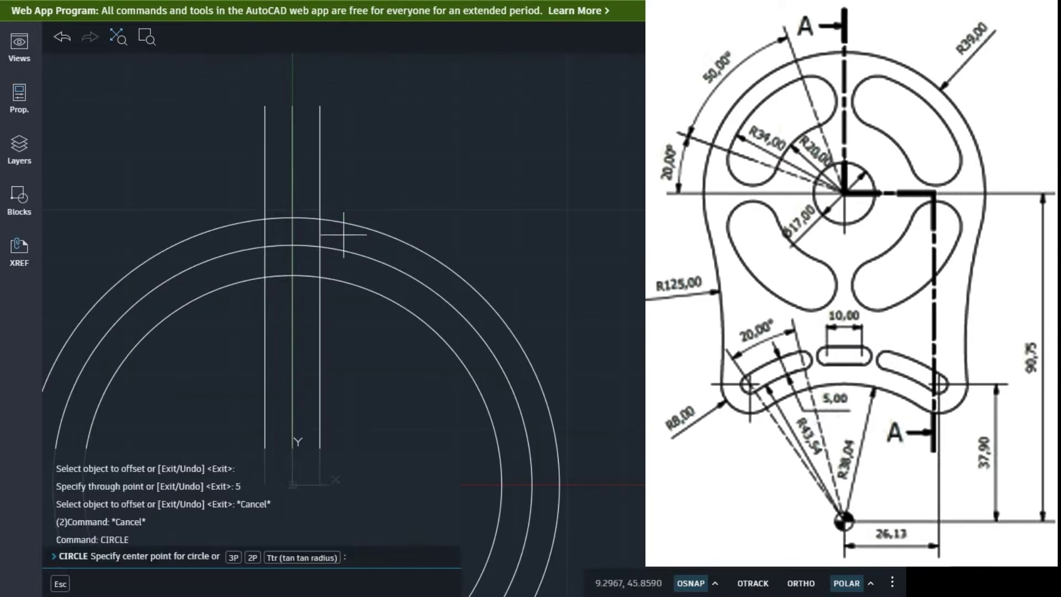
pyautogui.press('Escape')
pyautogui.press('Escape')
pyautogui.press('Escape')
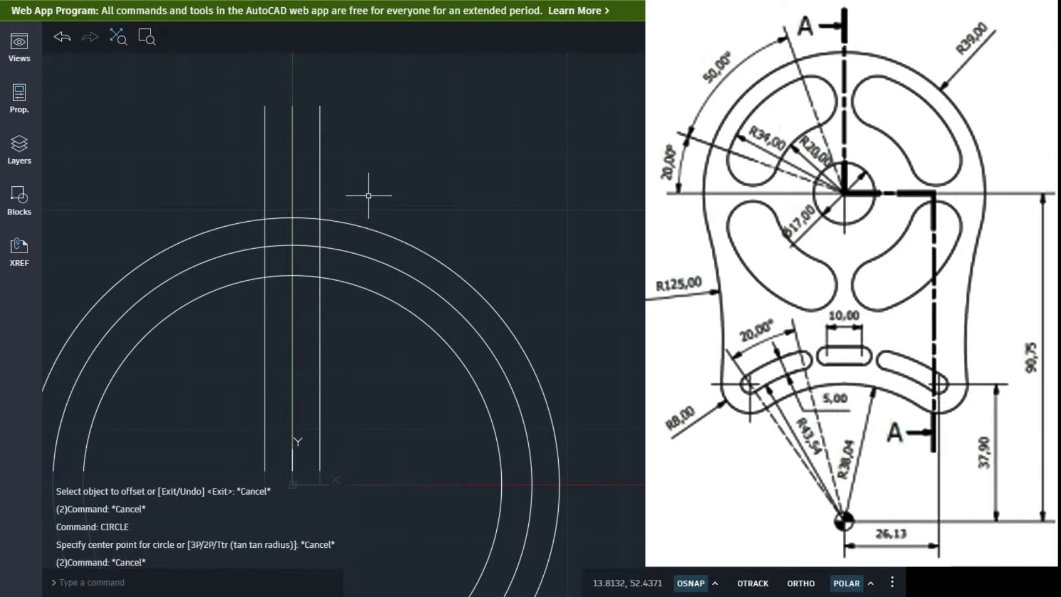
# Step: Offset the 43.54-radius circle outward by a distance of 2.5 and end the Offset command
pyautogui.click(351, 251)
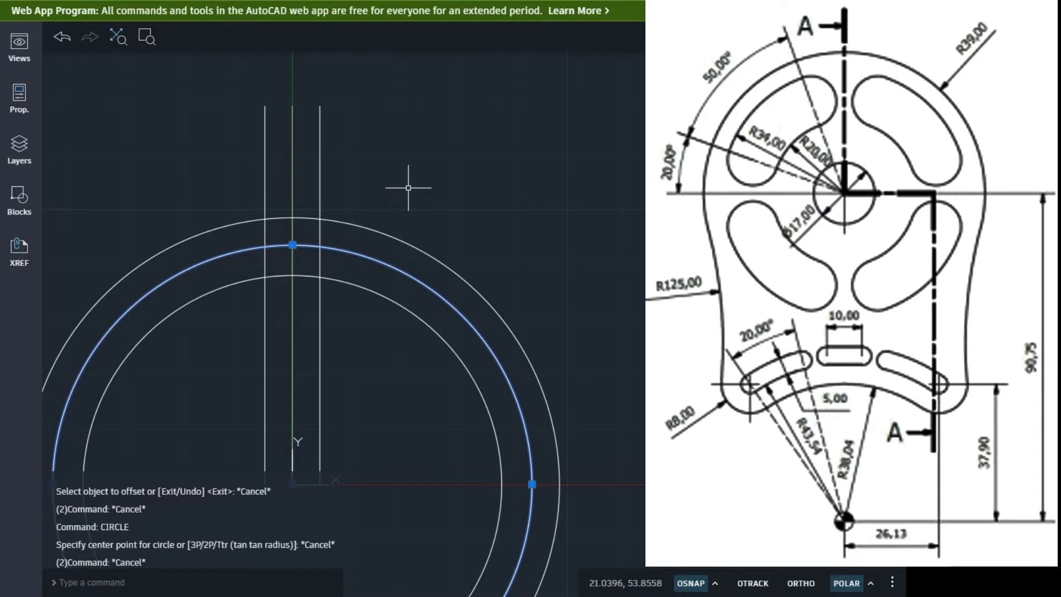
pyautogui.write('of')
pyautogui.press('Return')
pyautogui.press('Return')
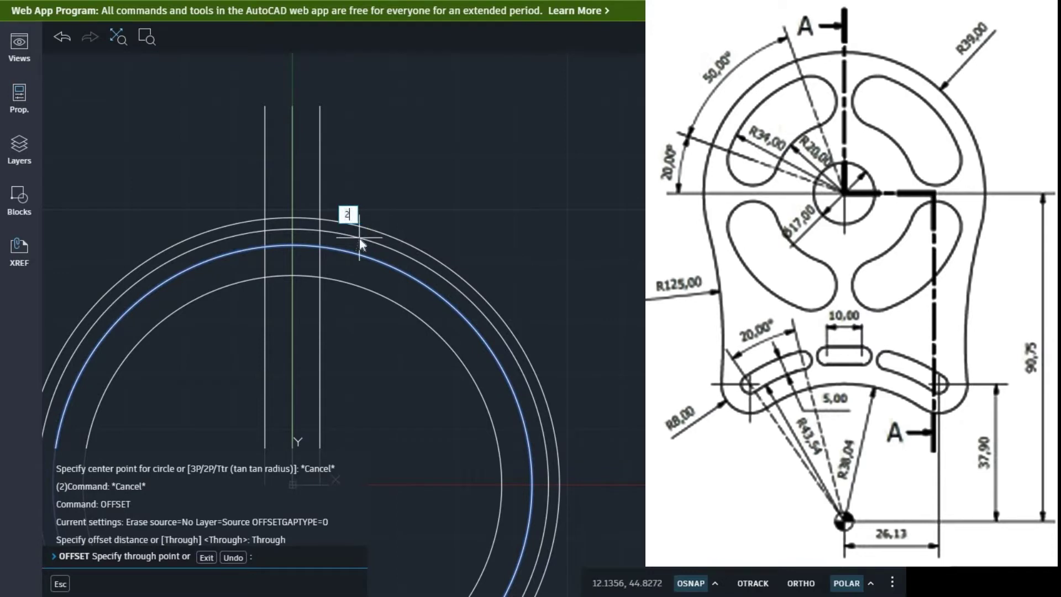
pyautogui.write('2.5')
pyautogui.press('Return')
pyautogui.press('Escape')
pyautogui.press('Escape')
pyautogui.press('Escape')
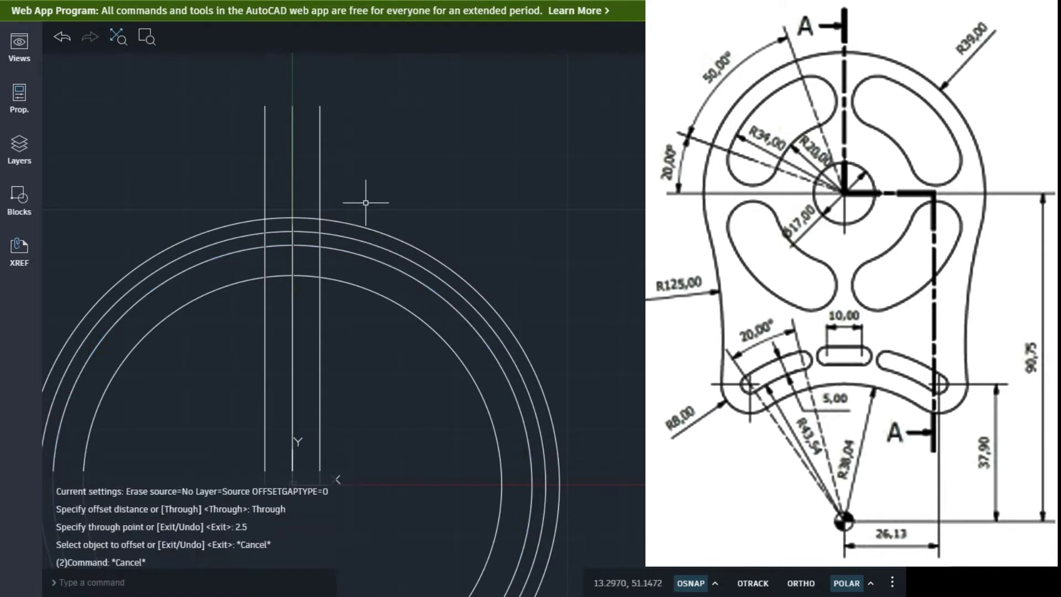
# Step: Draw a circle of radius about 2.5 centred where the right guide line crosses the slot's middle circle
pyautogui.write('c')
pyautogui.press('Return')
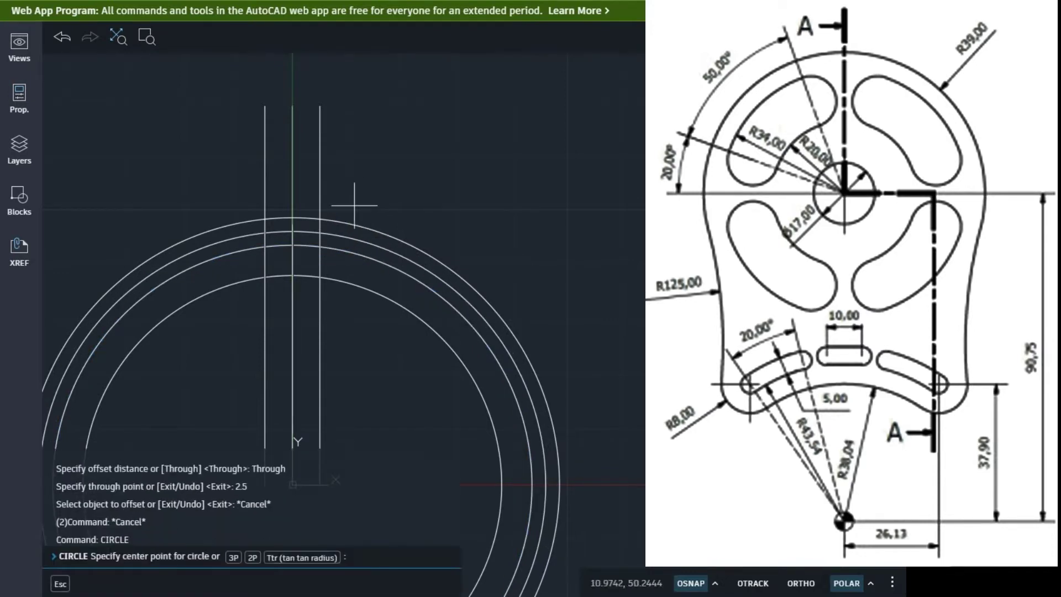
pyautogui.click(321, 232)
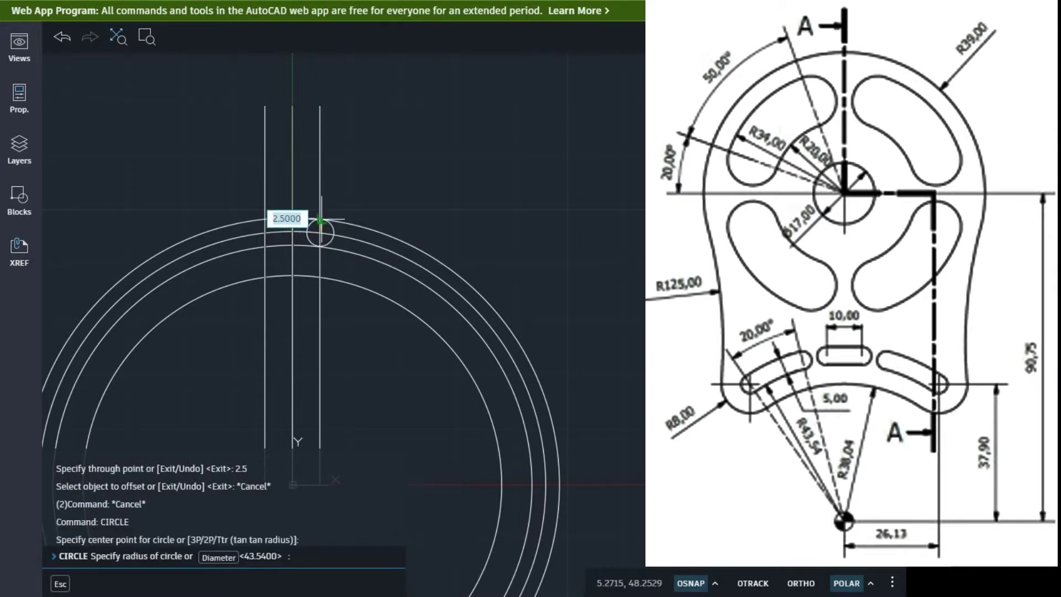
pyautogui.click(320, 220)
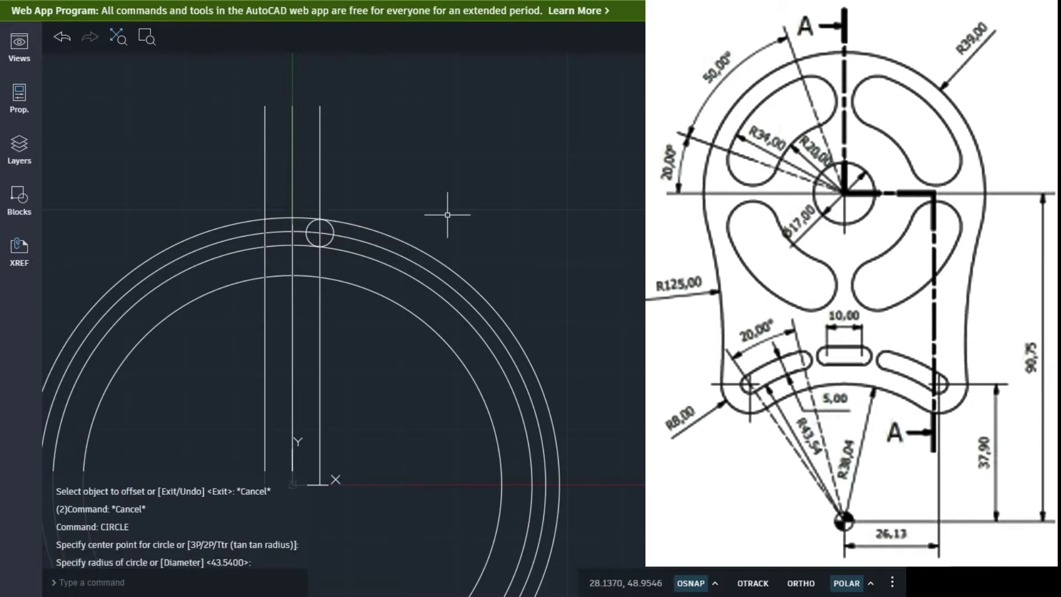
# Step: Draw a circle of radius about 2.51 centred on the intersection of the left guide line and the slot's middle circle, reaching the outermost circle
pyautogui.press('space')
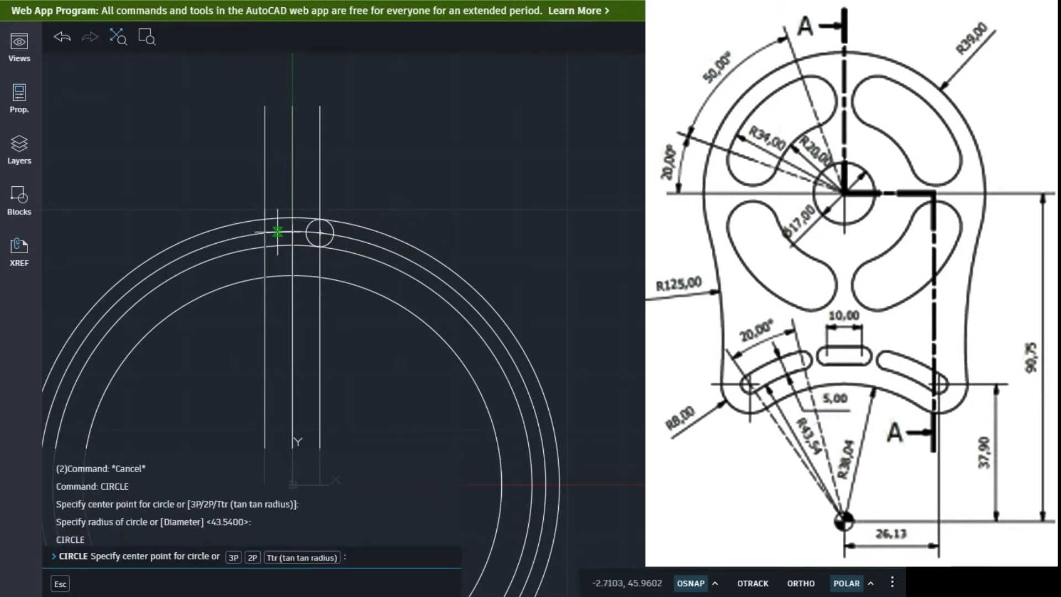
pyautogui.scroll(2, 278, 232)
pyautogui.scroll(2, 275, 232)
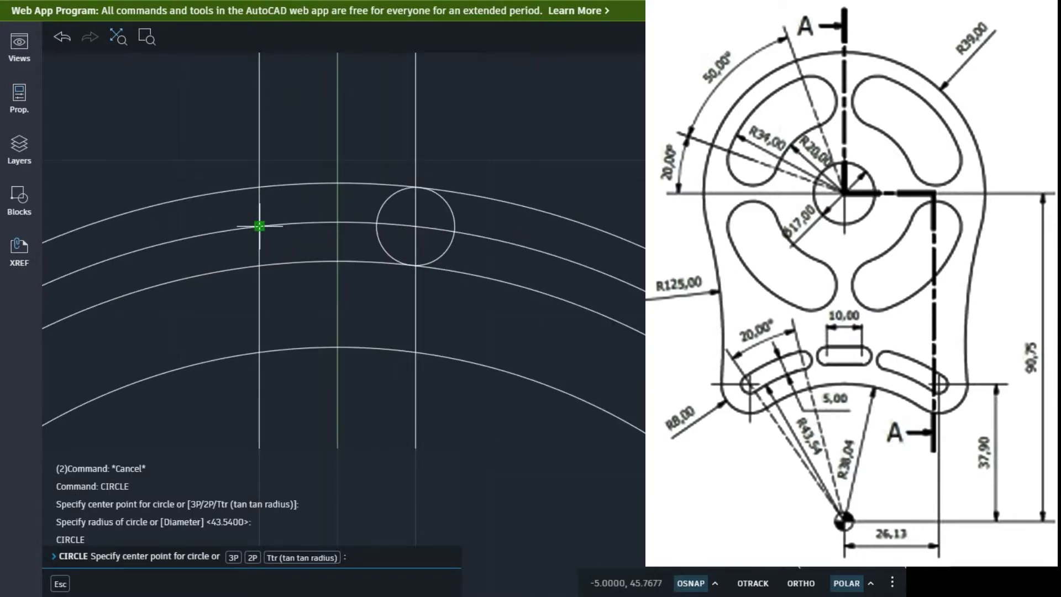
pyautogui.write('in')
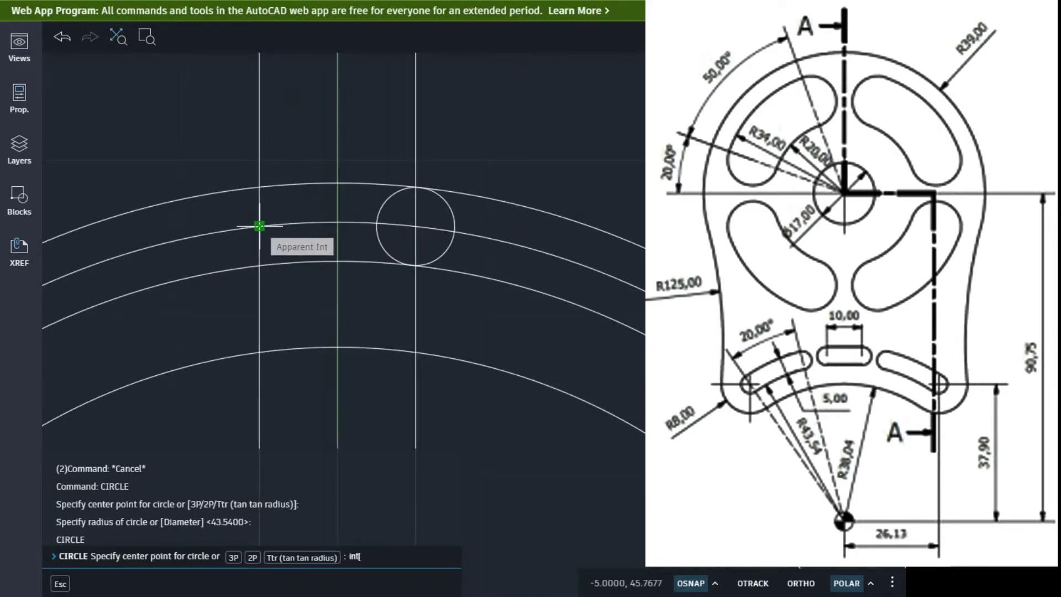
pyautogui.write('t')
pyautogui.press('Return')
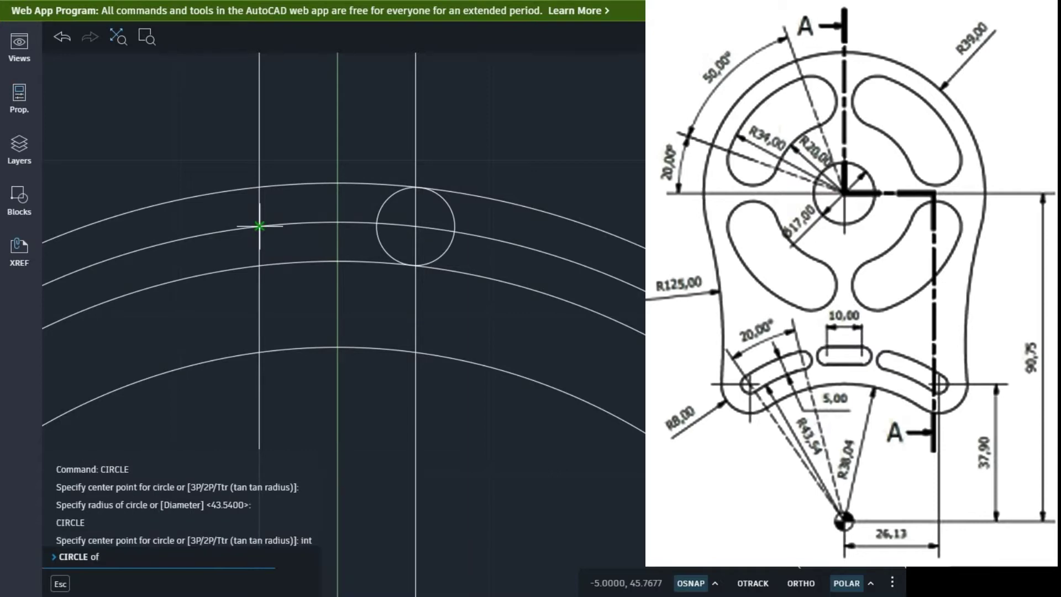
pyautogui.click(260, 226)
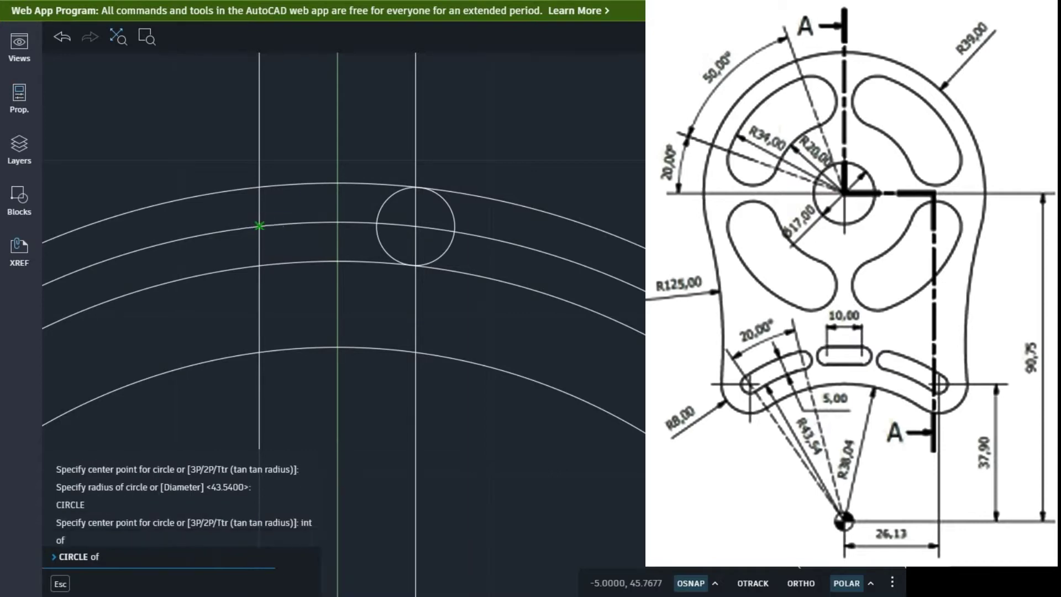
pyautogui.click(254, 189)
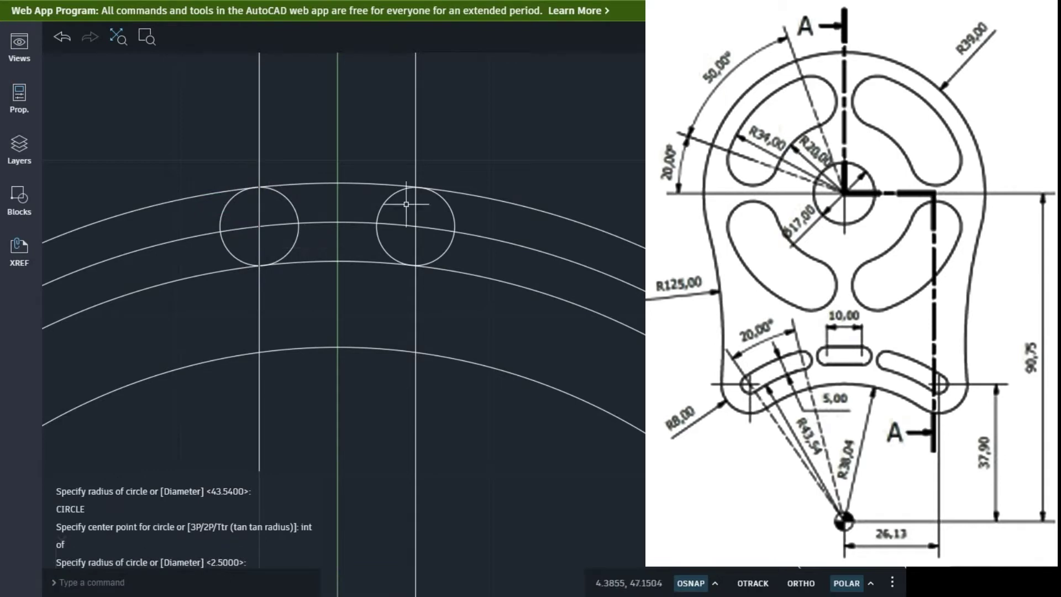
# Step: Erase the small circle on the right guide line and redraw it at the same intersection, reaching the guide line's crossing with the outermost circle
pyautogui.click(439, 190)
pyautogui.write('e')
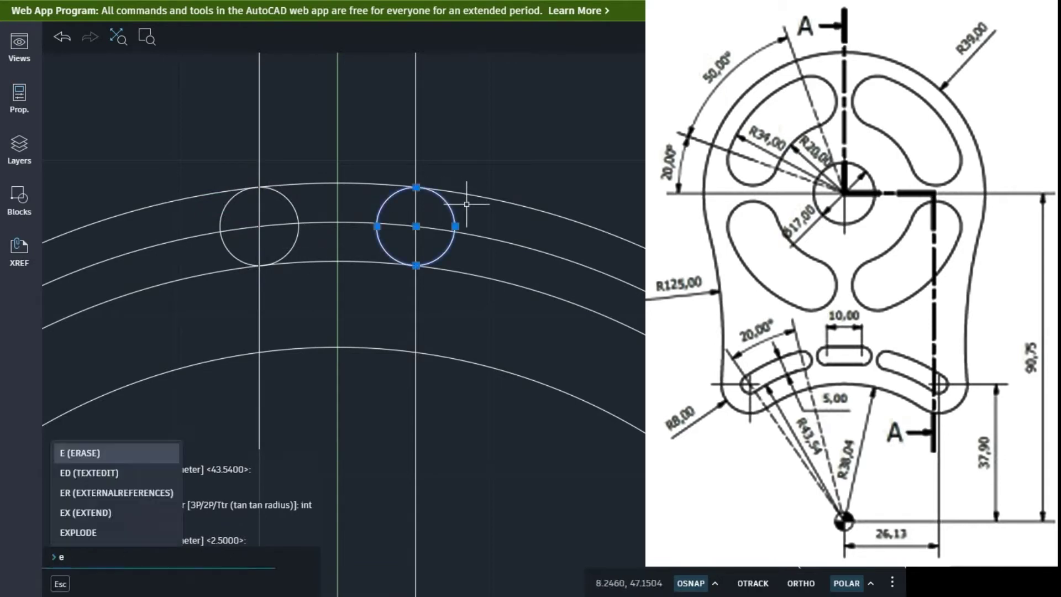
pyautogui.press('Return')
pyautogui.write('c')
pyautogui.press('Return')
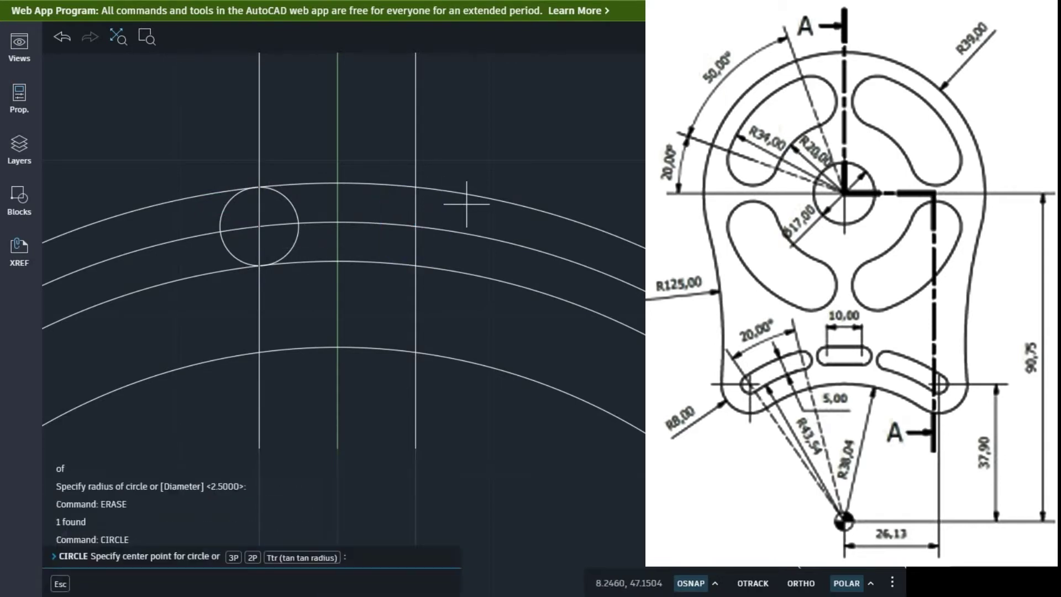
pyautogui.click(416, 226)
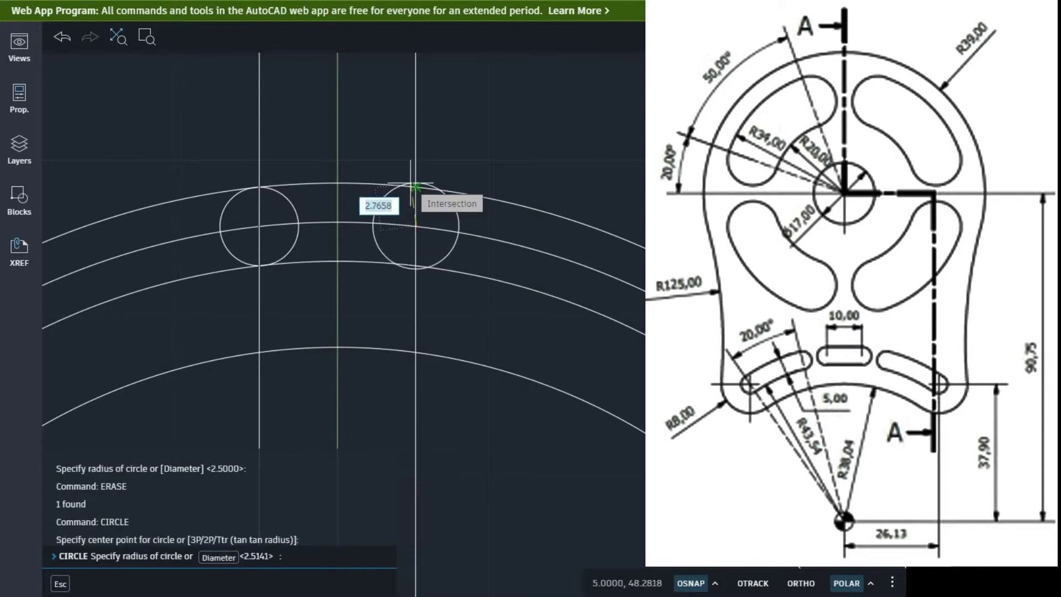
pyautogui.click(414, 189)
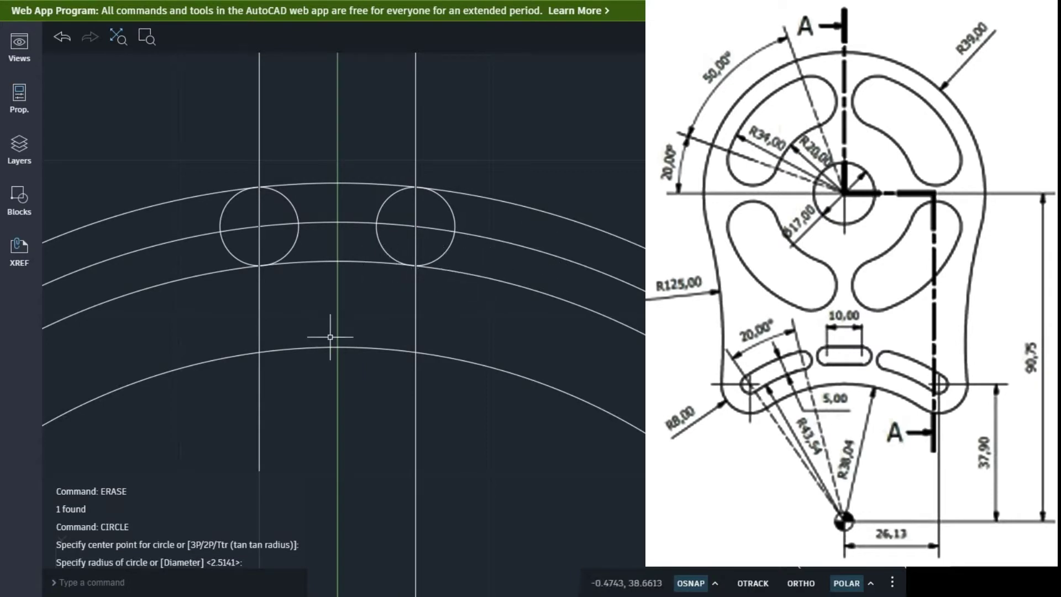
# Step: Draw a horizontal line from 0,37.9 to the left, about 37 long, and end the Line command
pyautogui.scroll(-3, 331, 335)
pyautogui.scroll(-1, 350, 374)
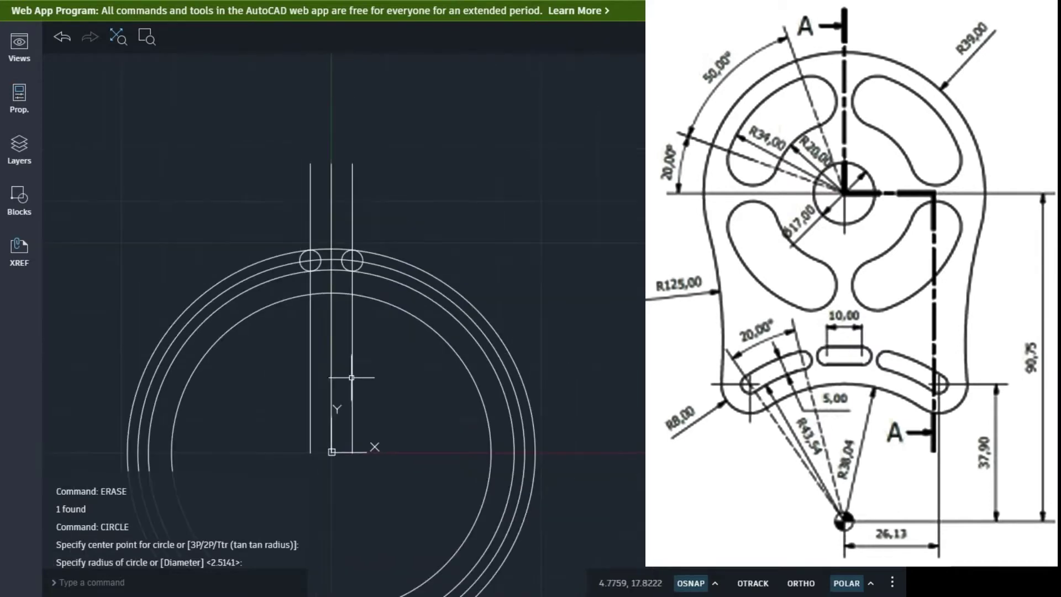
pyautogui.scroll(-1, 353, 382)
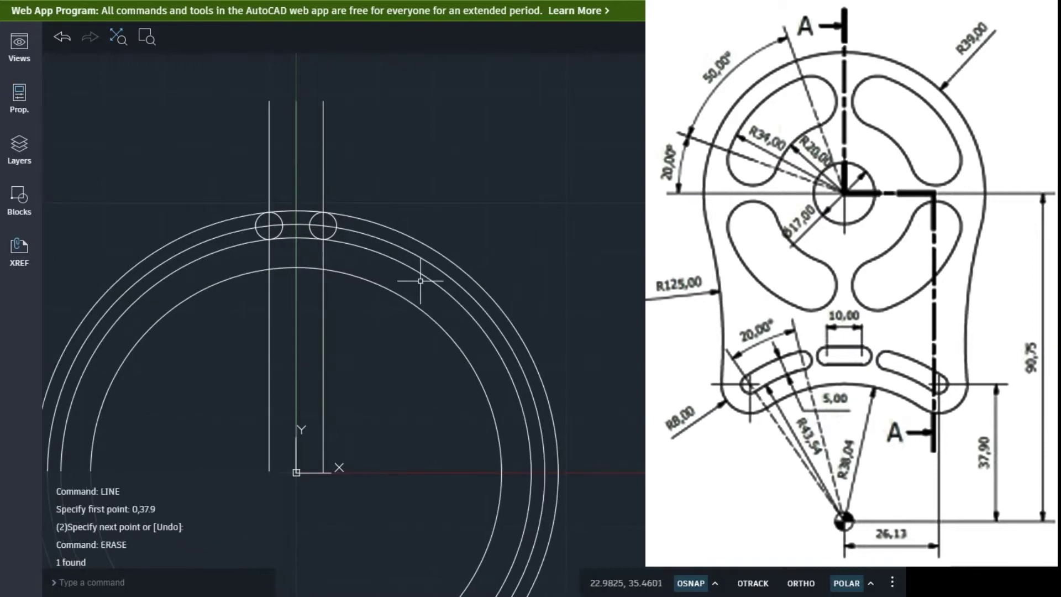
pyautogui.write('l')
pyautogui.press('Return')
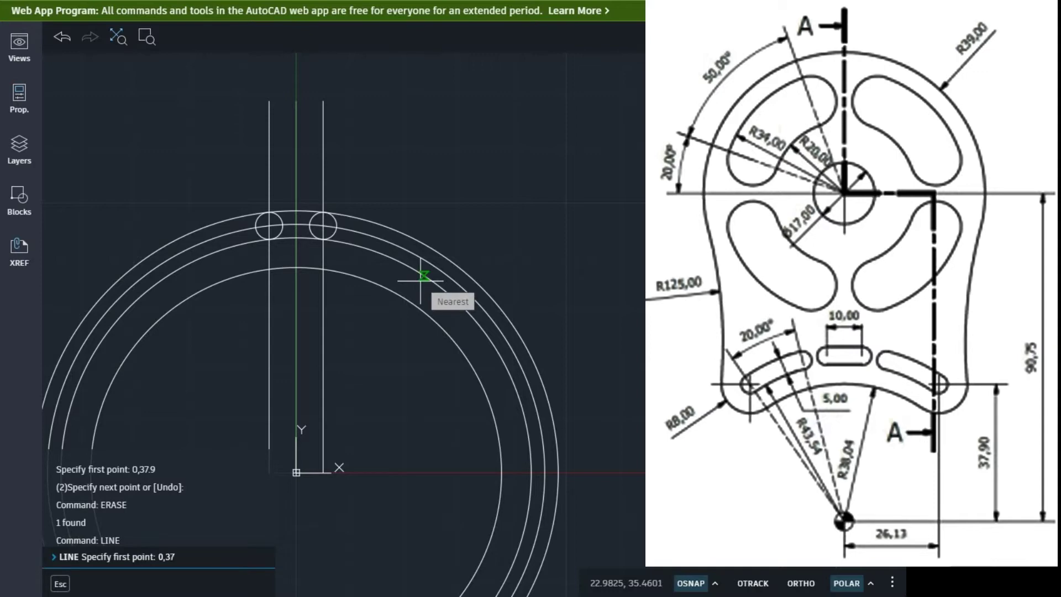
pyautogui.press('Return')
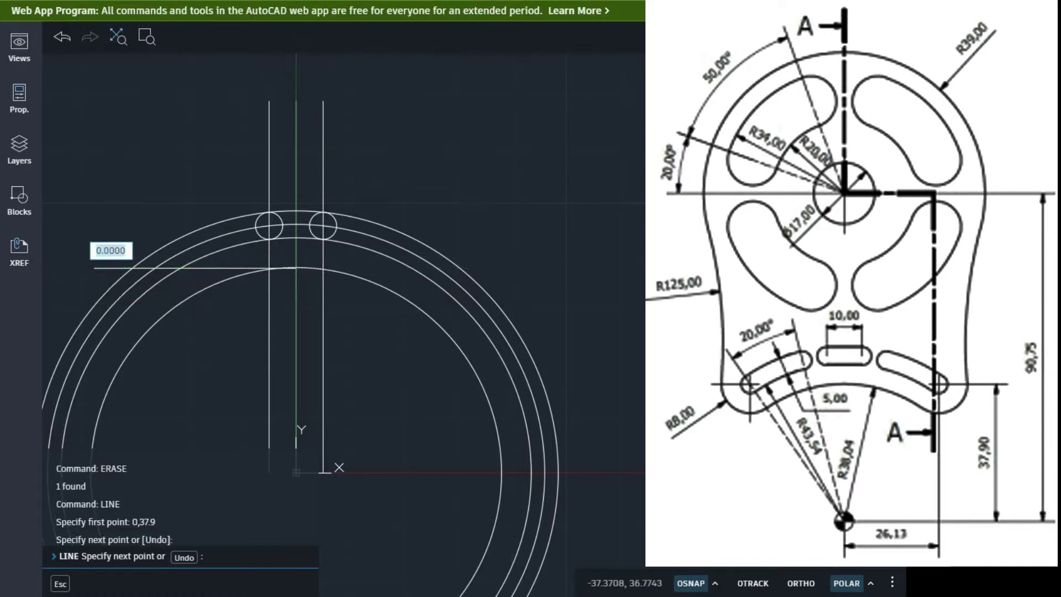
pyautogui.scroll(-2, 105, 270)
pyautogui.scroll(3, 138, 255)
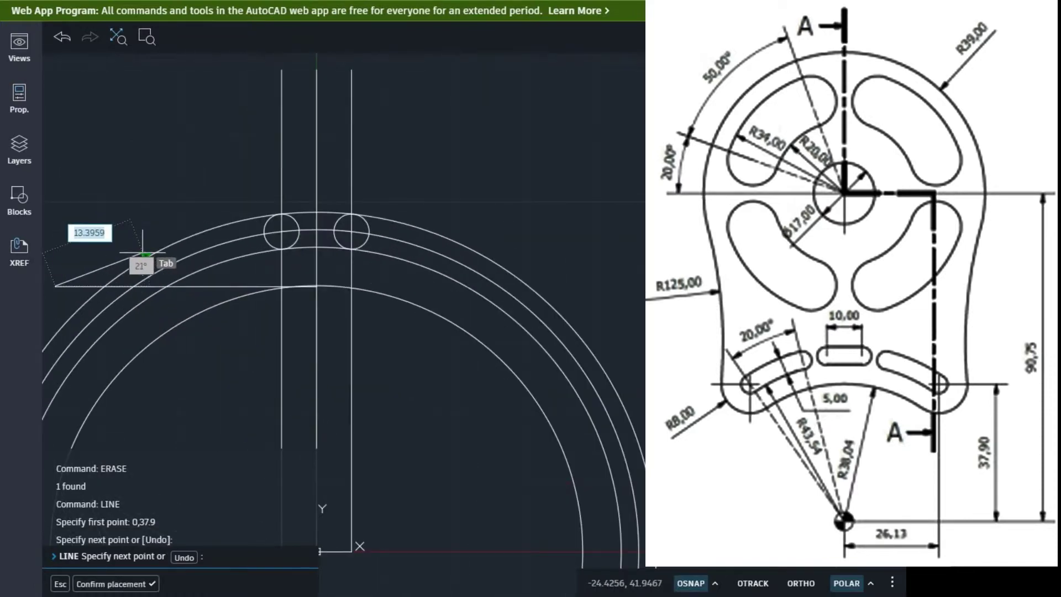
pyautogui.press('Escape')
pyautogui.press('Escape')
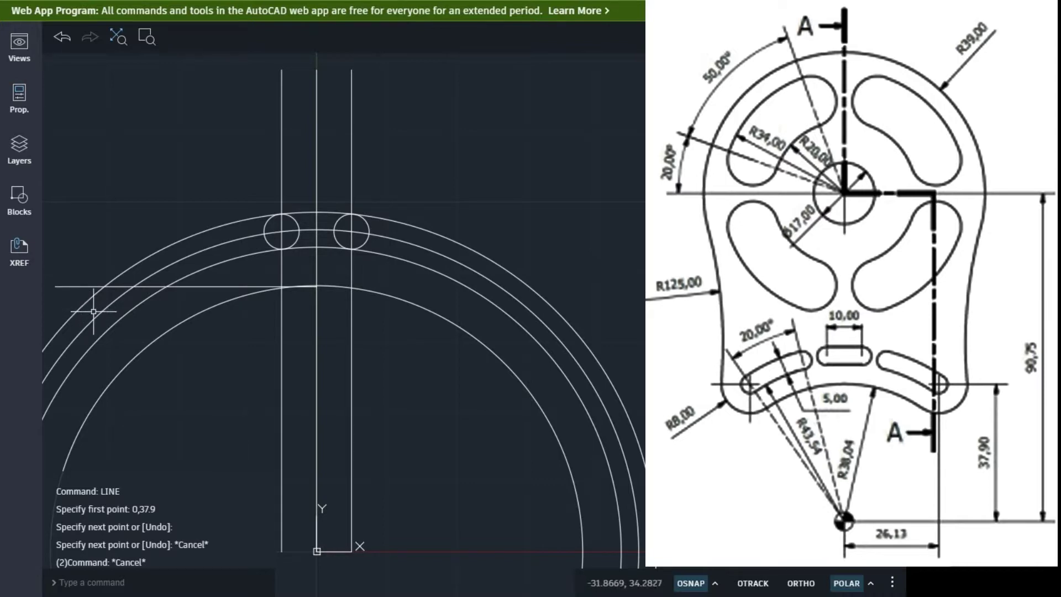
# Step: Draw a circle of radius about 2.5 centred where the horizontal line crosses the slot's middle circle on the left side
pyautogui.scroll(3, 106, 288)
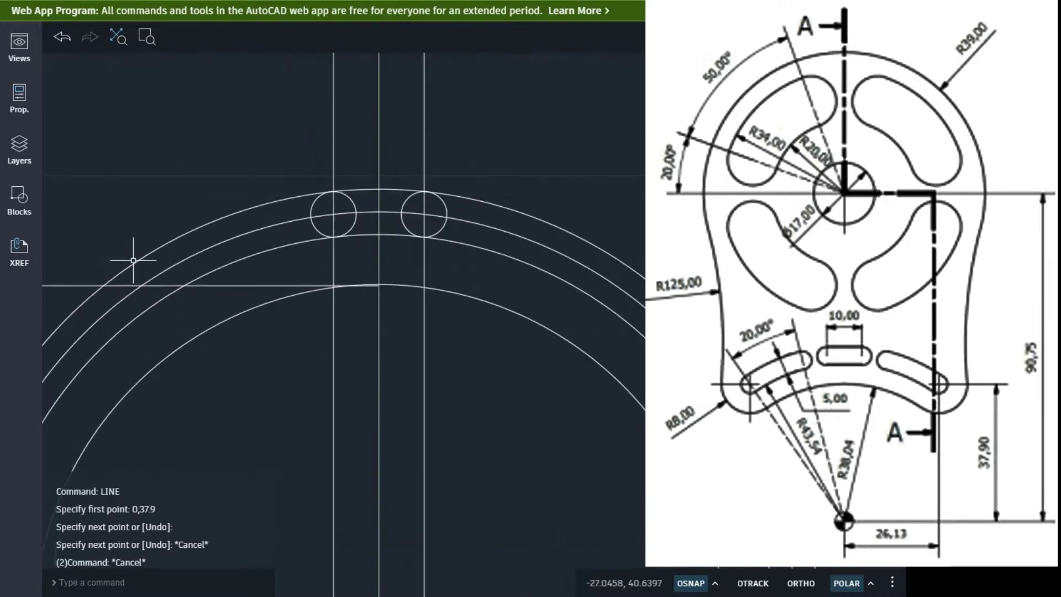
pyautogui.write('c')
pyautogui.press('Return')
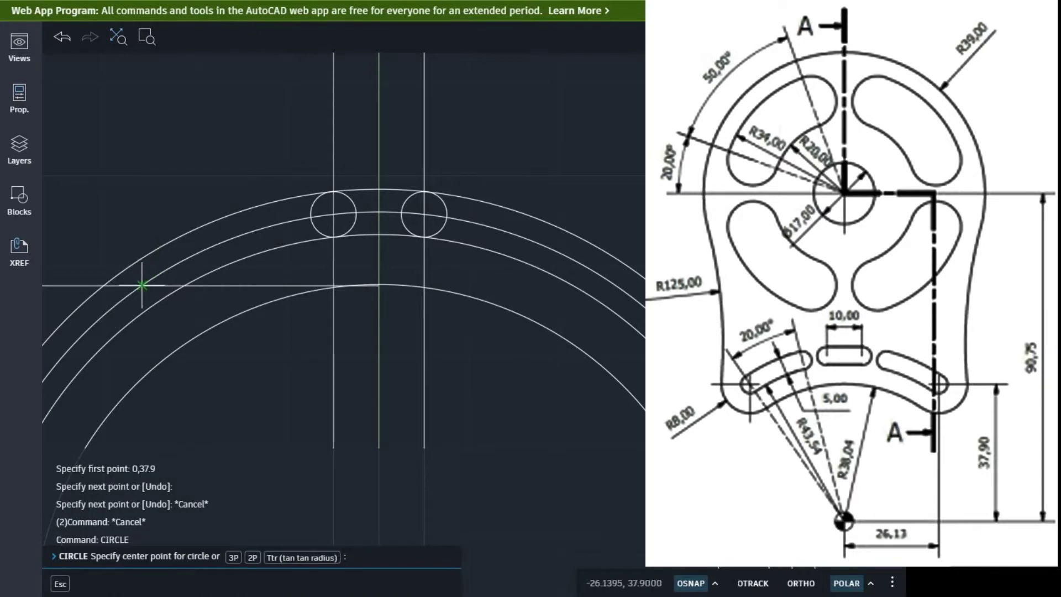
pyautogui.click(142, 285)
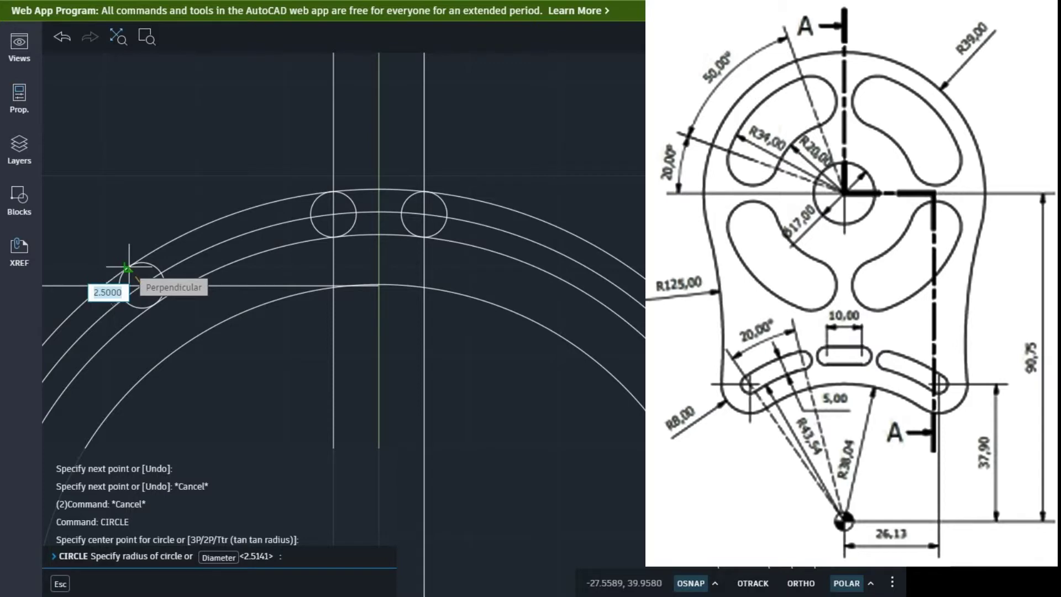
pyautogui.click(127, 268)
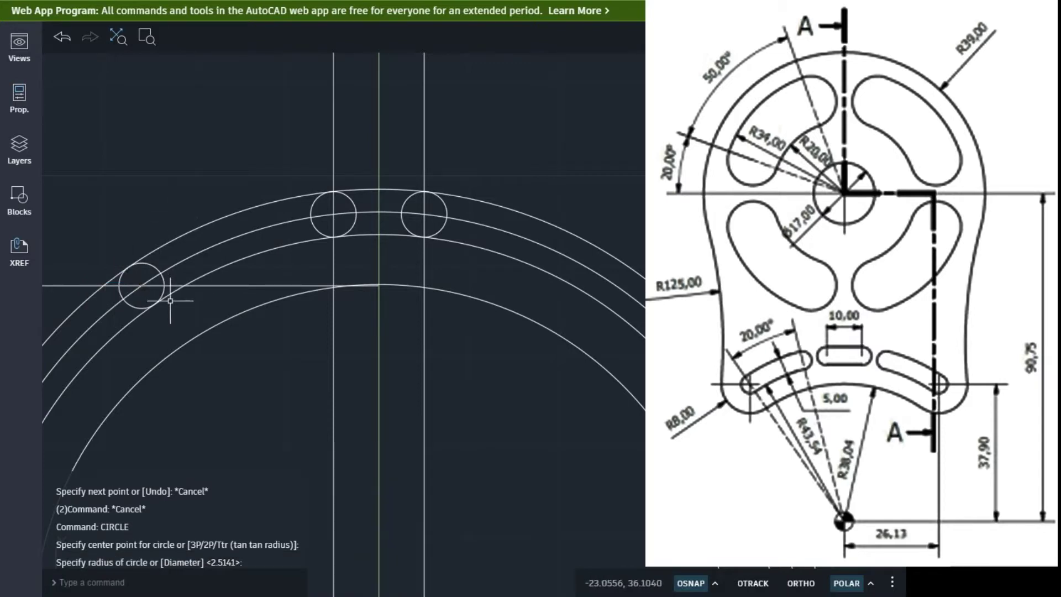
# Step: Draw a line from the centre of the small left slot circle to the origin and end the Line command
pyautogui.scroll(2, 142, 288)
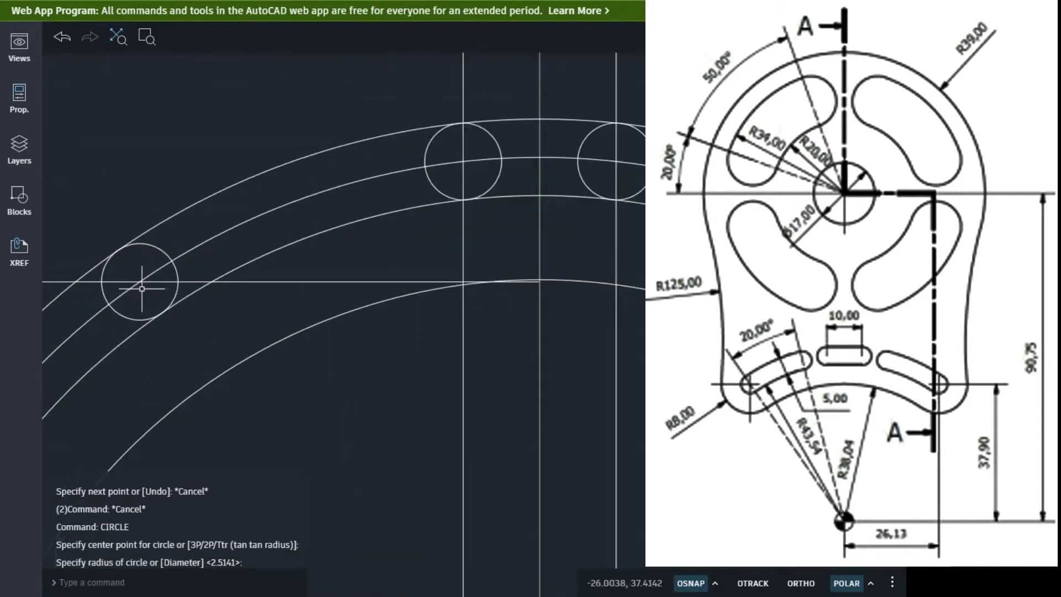
pyautogui.scroll(-2, 142, 288)
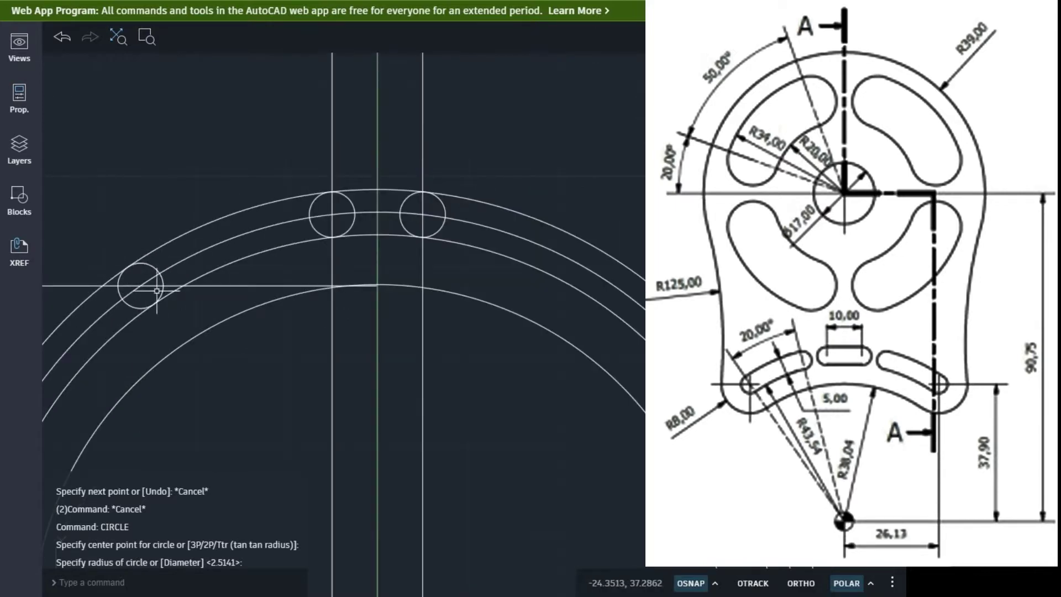
pyautogui.scroll(-2, 169, 300)
pyautogui.scroll(-1, 172, 300)
pyautogui.scroll(1, 205, 345)
pyautogui.scroll(-1, 205, 345)
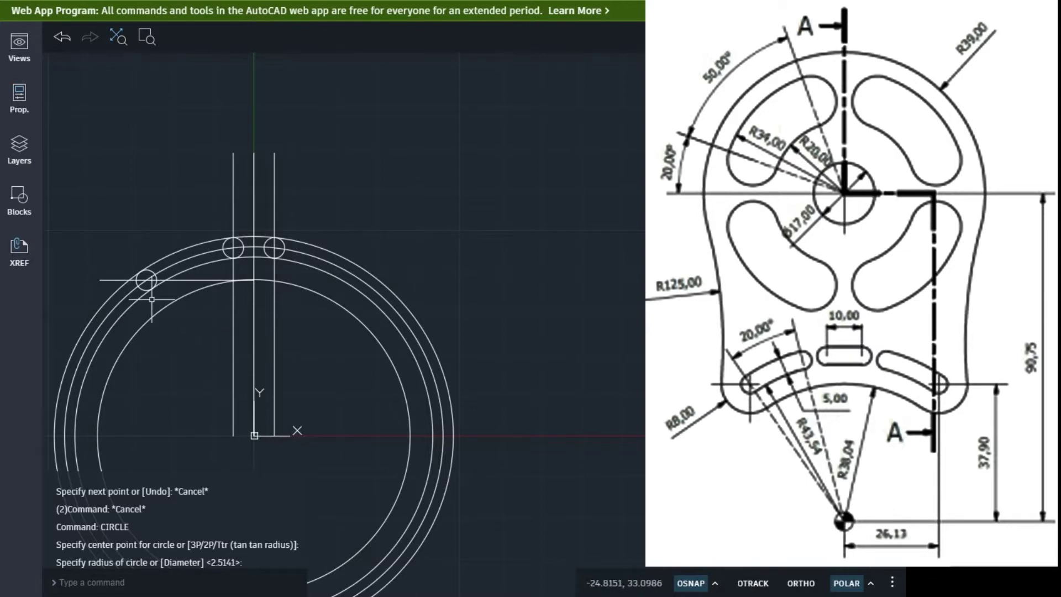
pyautogui.moveTo(185, 327); pyautogui.dragTo(170, 312, button='middle')
pyautogui.write('l')
pyautogui.press('Return')
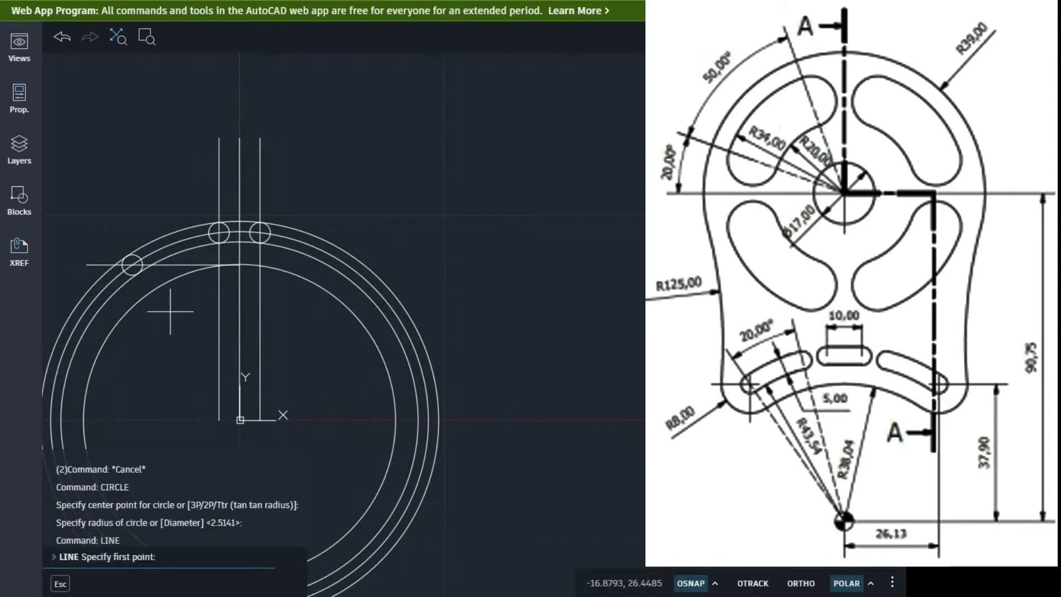
pyautogui.click(133, 264)
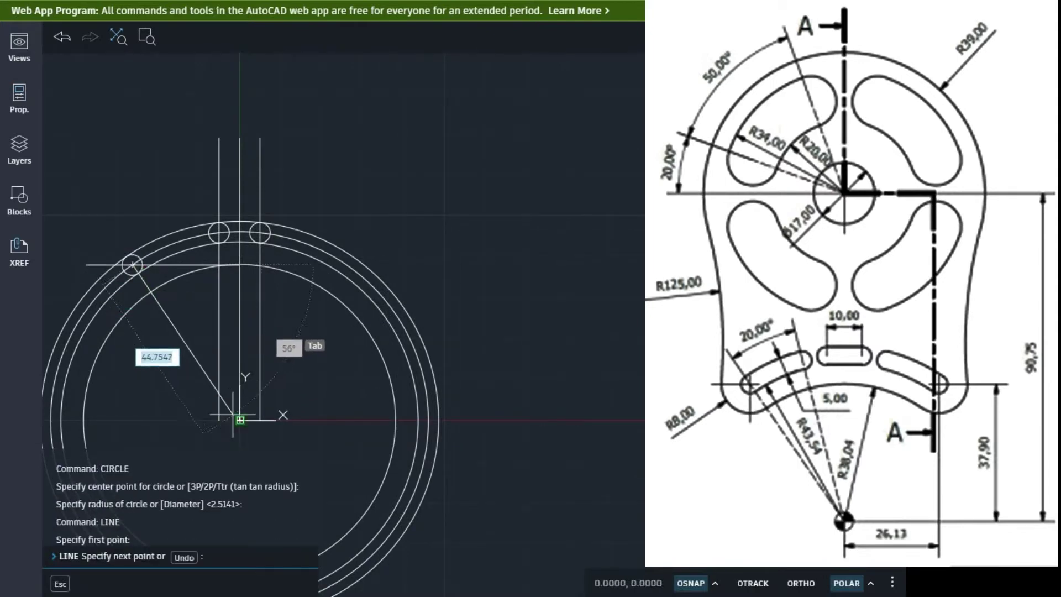
pyautogui.scroll(-4, 240, 404)
pyautogui.scroll(4, 239, 393)
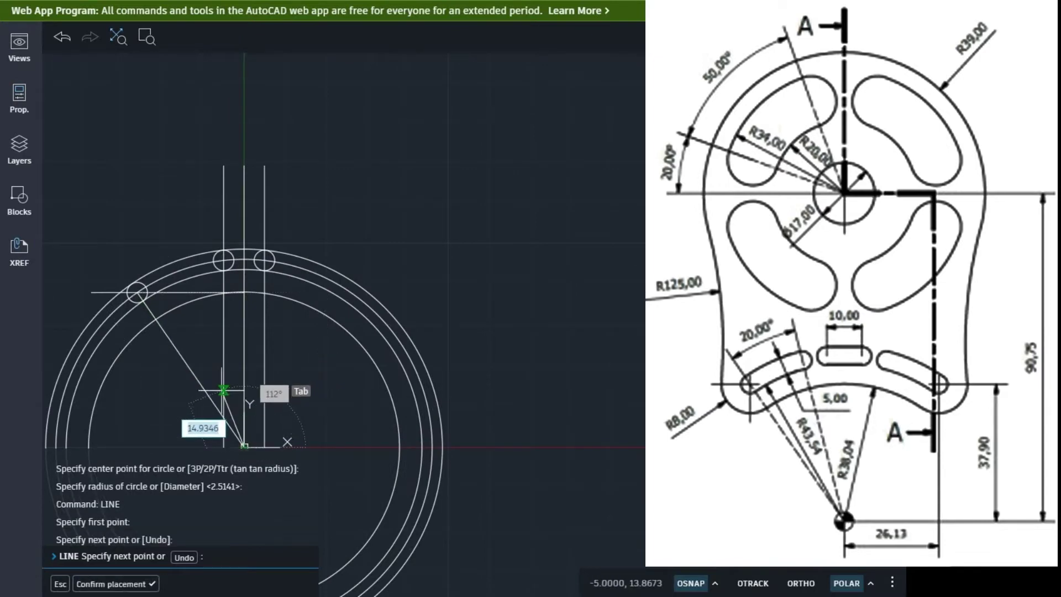
pyautogui.press('Escape')
pyautogui.press('Escape')
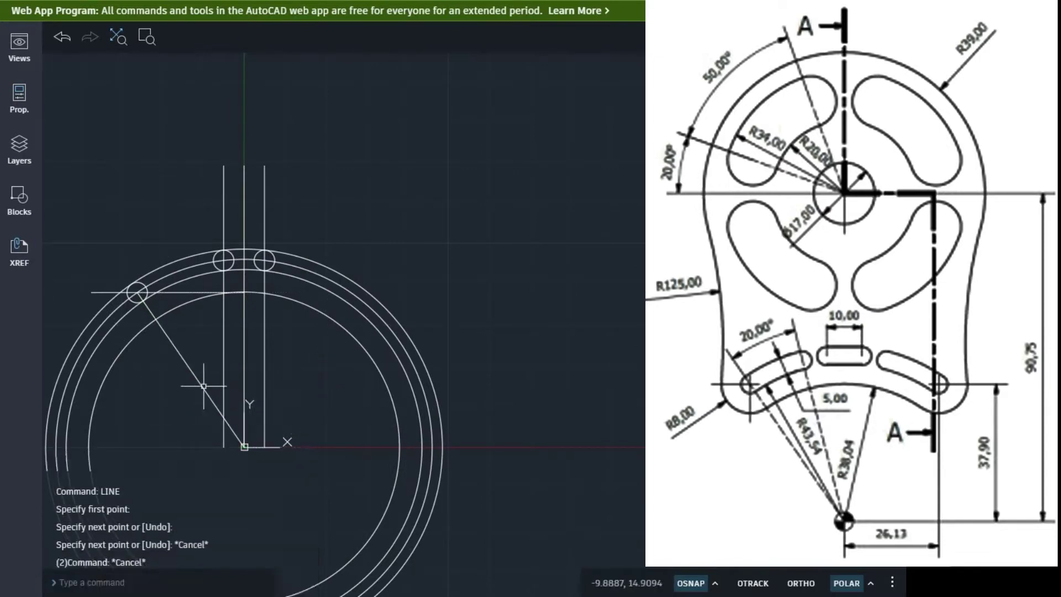
# Step: Rotate the slanted line 20° clockwise about the origin, with the polar tracking increment set to 10°
pyautogui.click(172, 341)
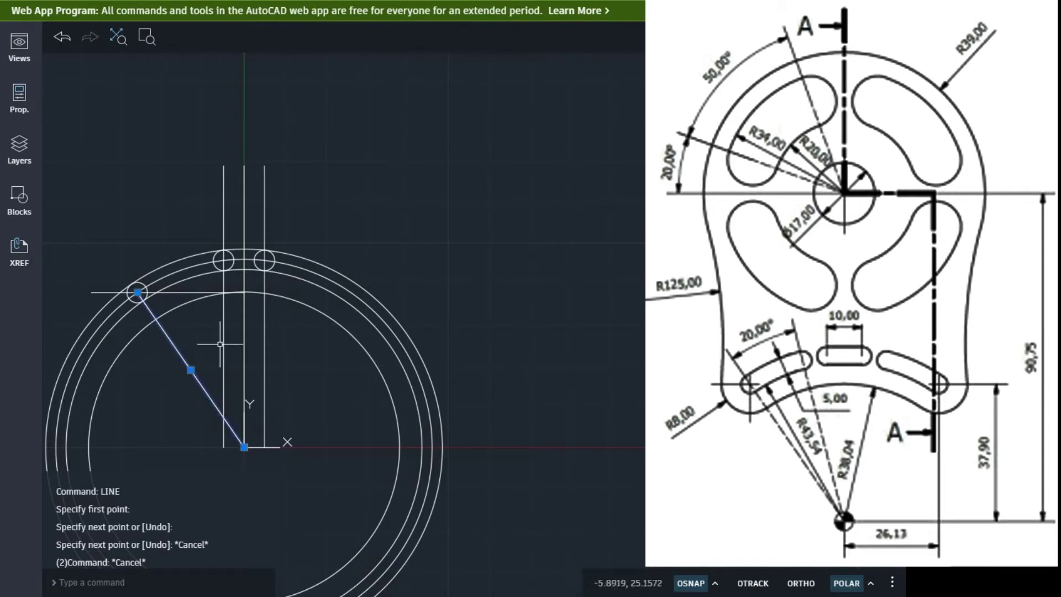
pyautogui.scroll(-4, 276, 360)
pyautogui.scroll(2, 271, 431)
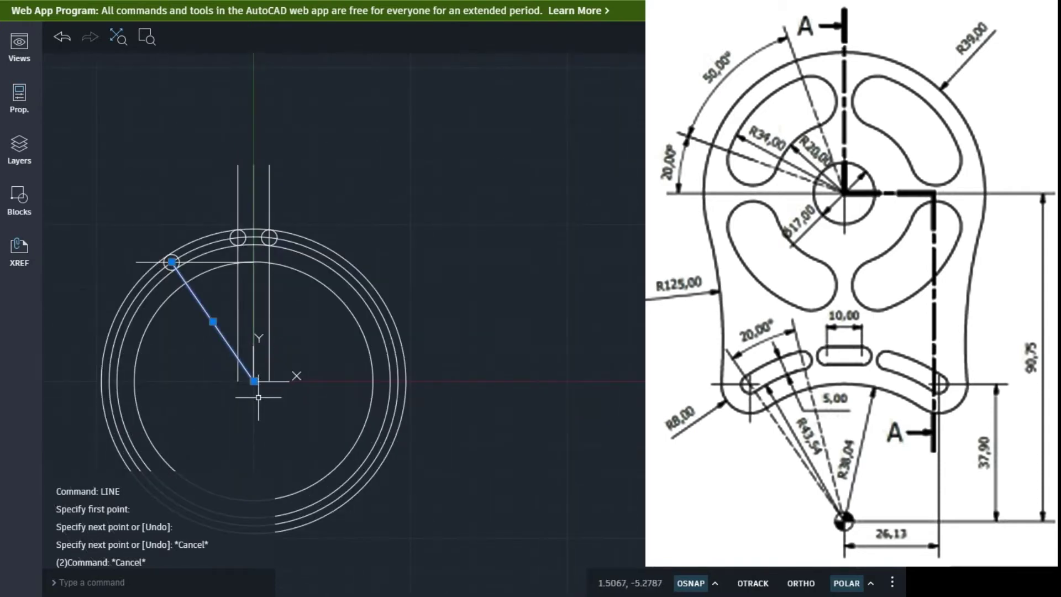
pyautogui.scroll(2, 252, 377)
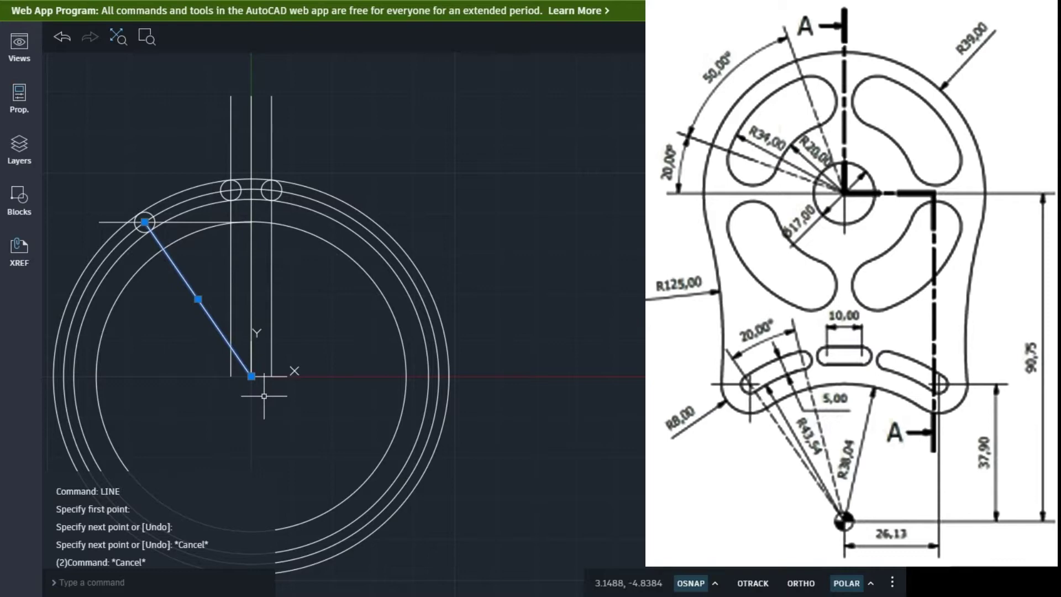
pyautogui.write('rotate')
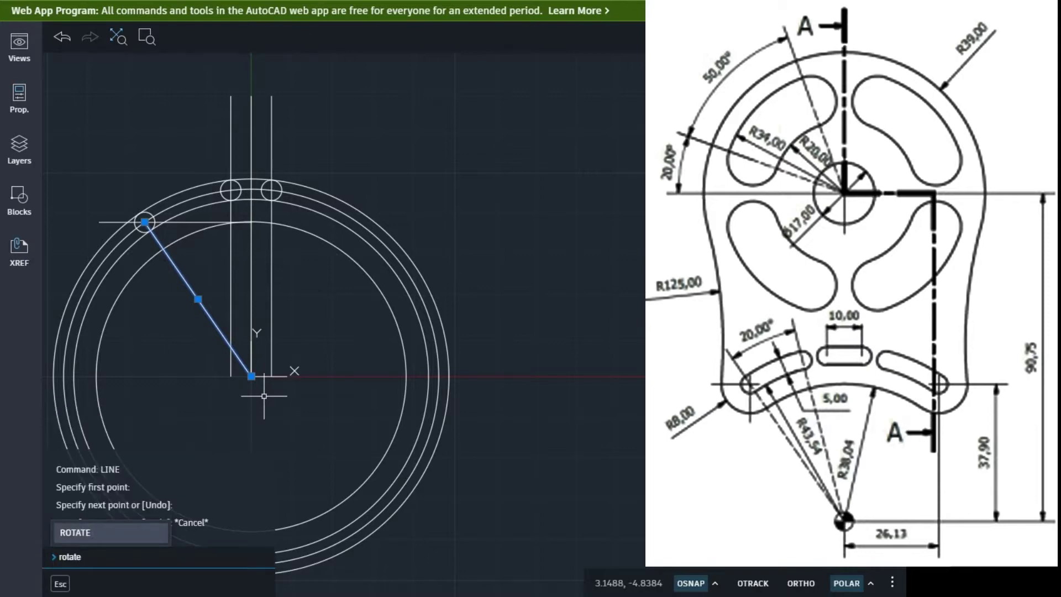
pyautogui.press('Return')
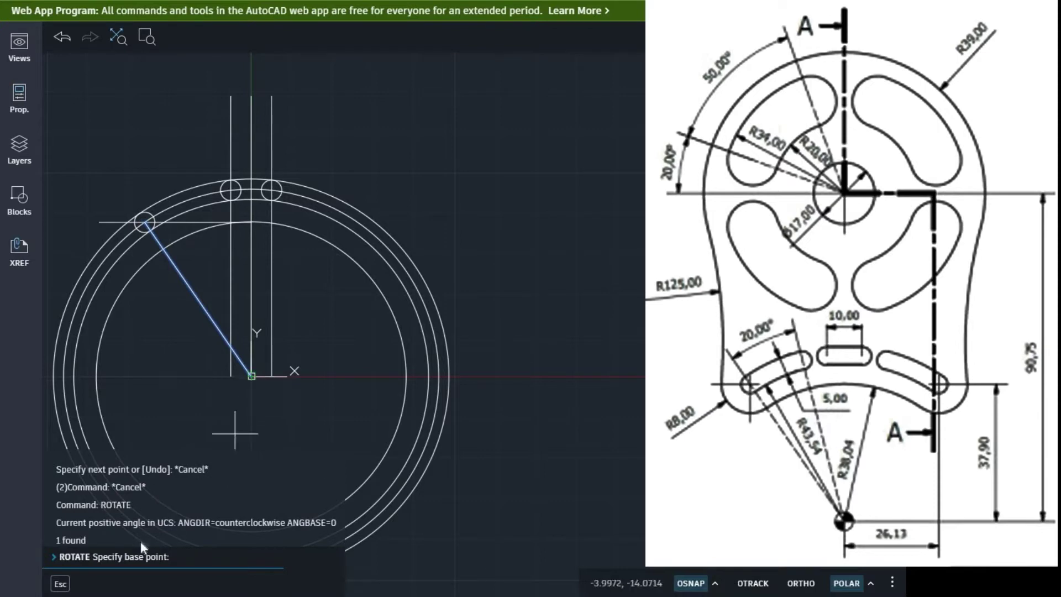
pyautogui.click(252, 376)
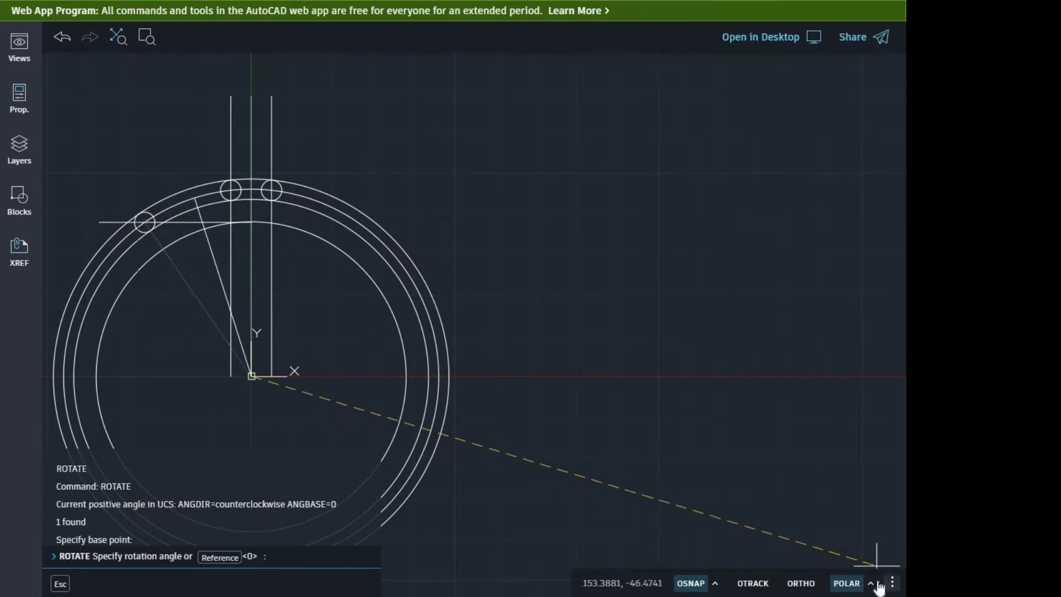
pyautogui.click(871, 583)
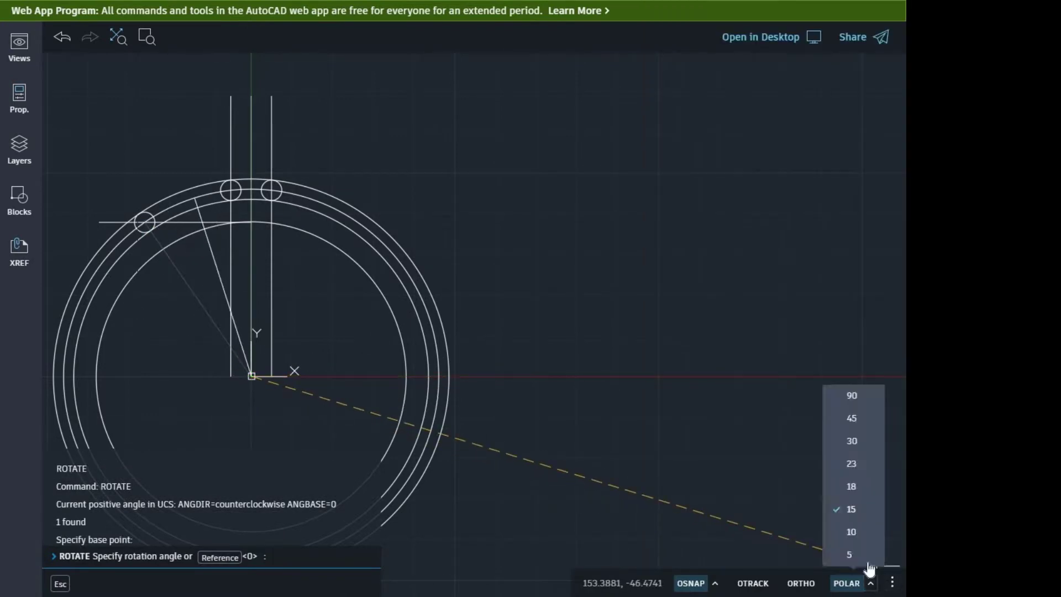
pyautogui.click(849, 534)
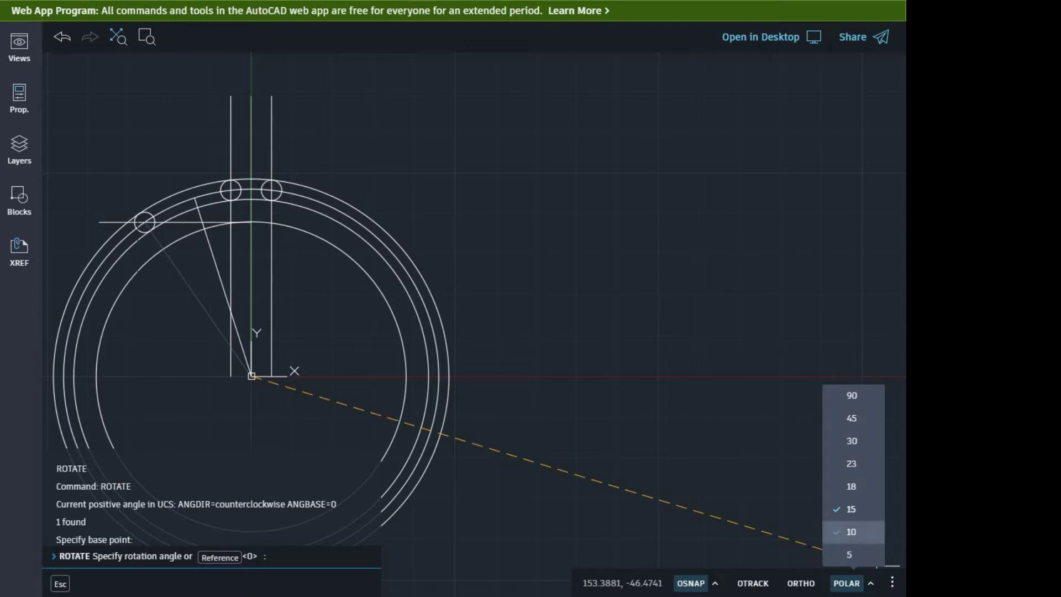
pyautogui.click(875, 585)
pyautogui.click(851, 534)
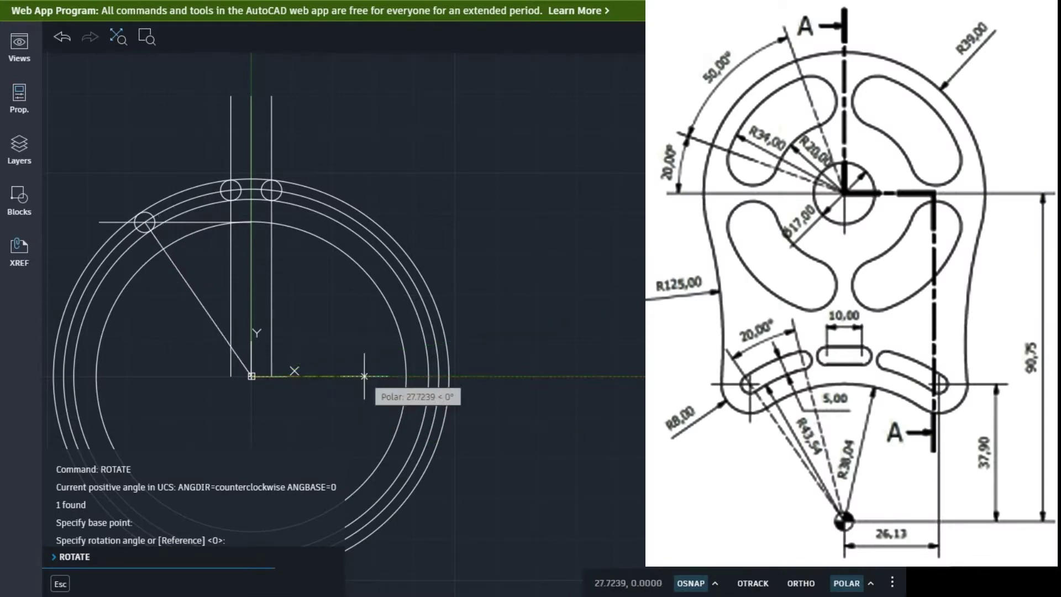
pyautogui.click(362, 416)
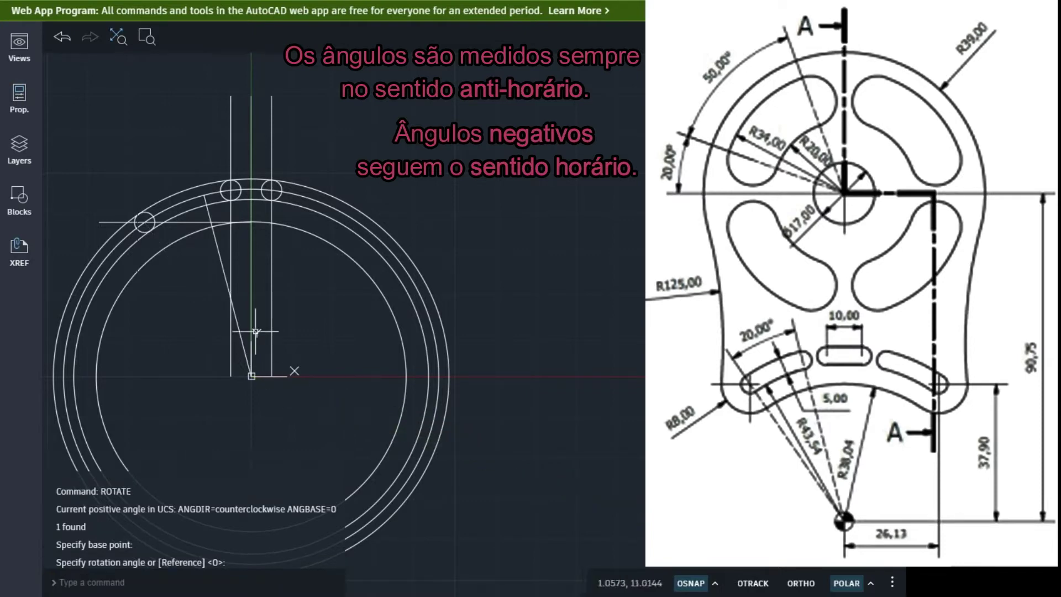
# Step: Draw a circle of radius 2.5 centred on the upper endpoint of the rotated line
pyautogui.scroll(2, 204, 202)
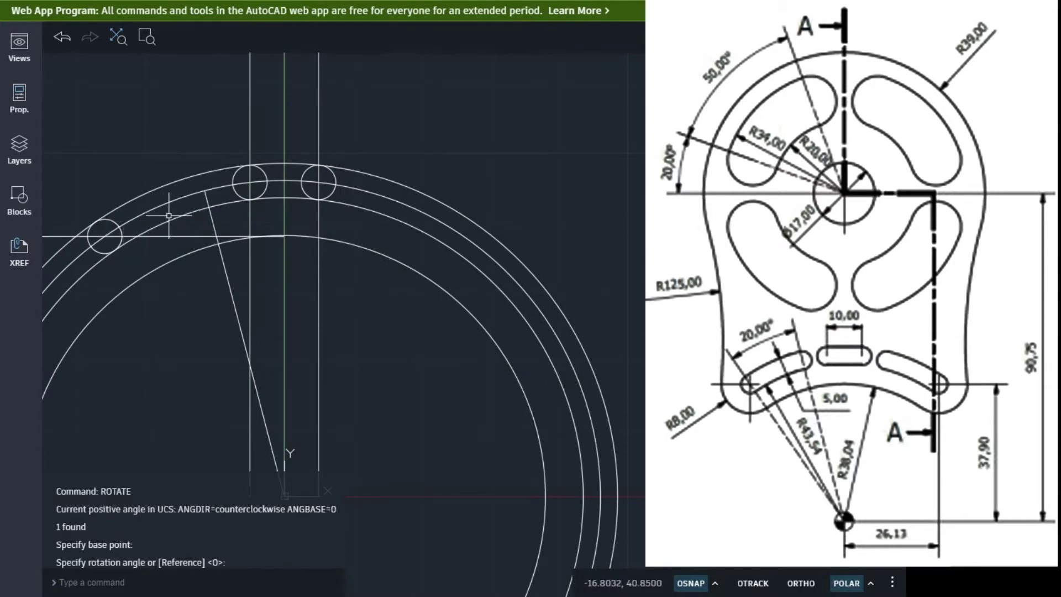
pyautogui.write('c')
pyautogui.press('Return')
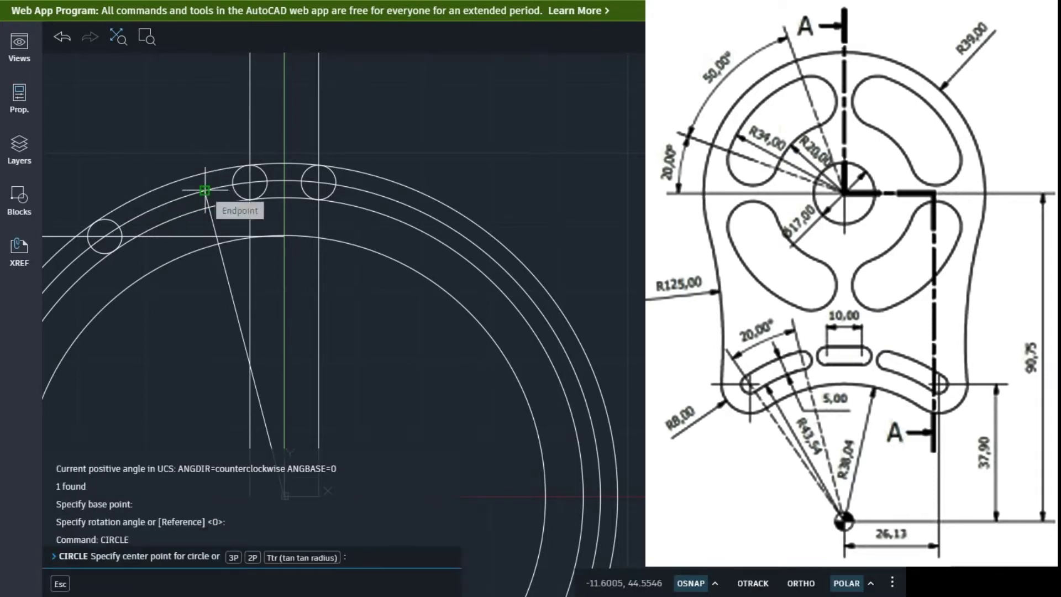
pyautogui.click(205, 190)
pyautogui.press('Return')
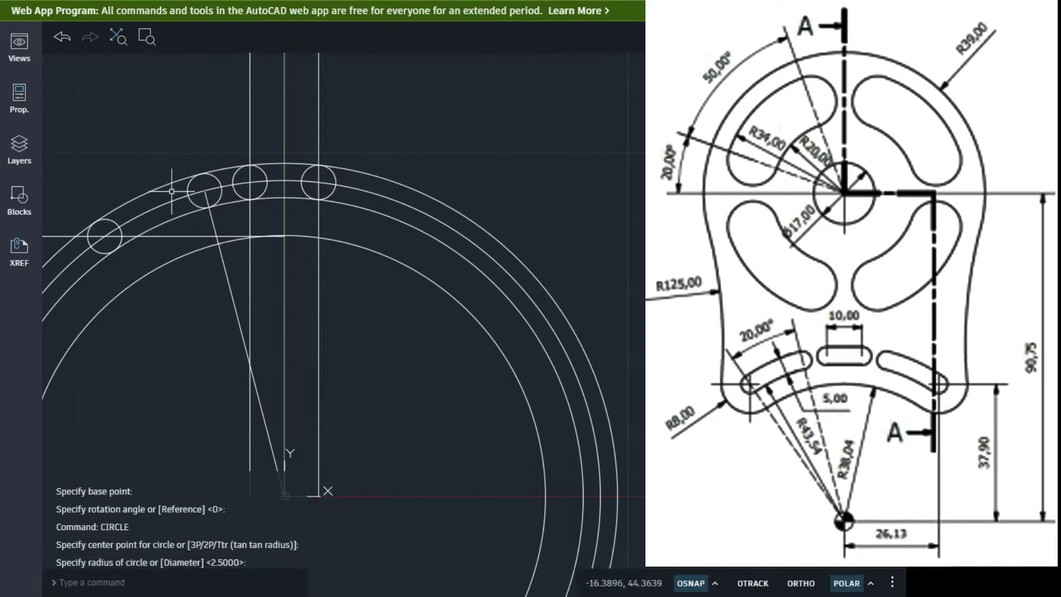
# Step: Mirror the two left slot end circles about the vertical centre line, keeping the source circles
pyautogui.scroll(-5, 183, 244)
pyautogui.scroll(5, 140, 230)
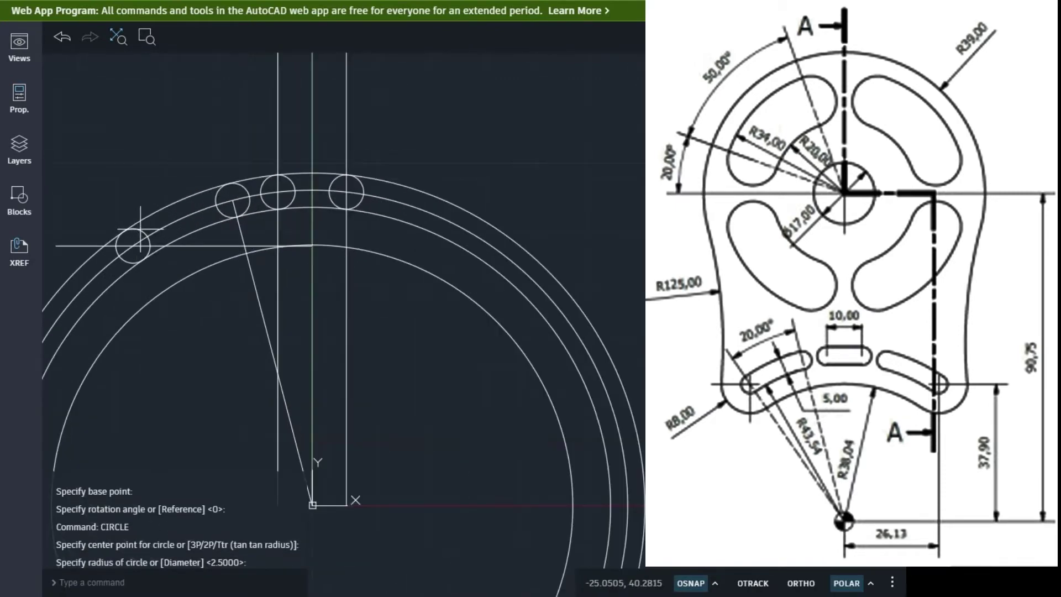
pyautogui.click(141, 230)
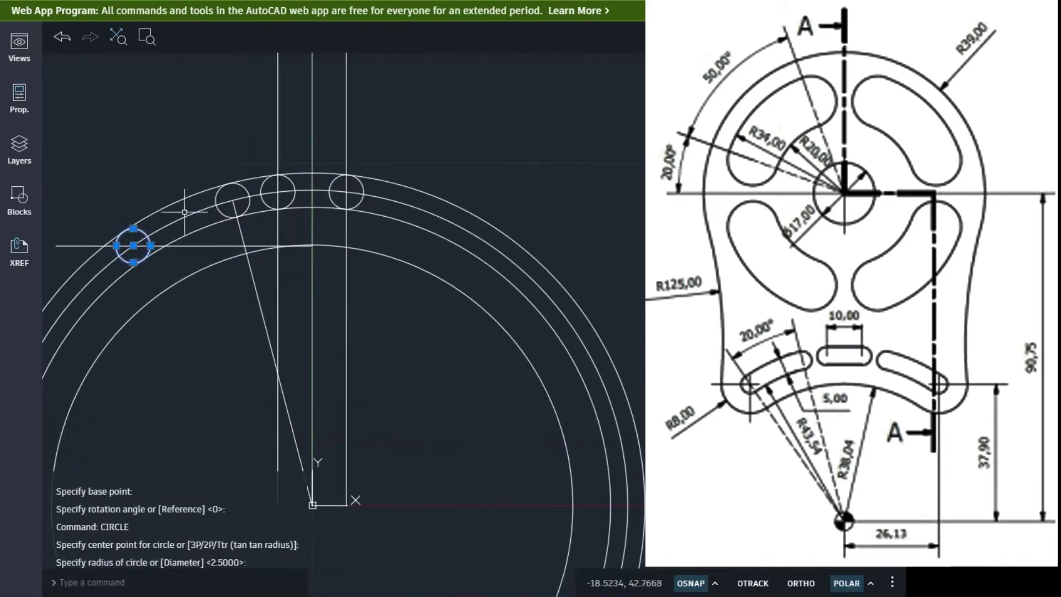
pyautogui.click(216, 200)
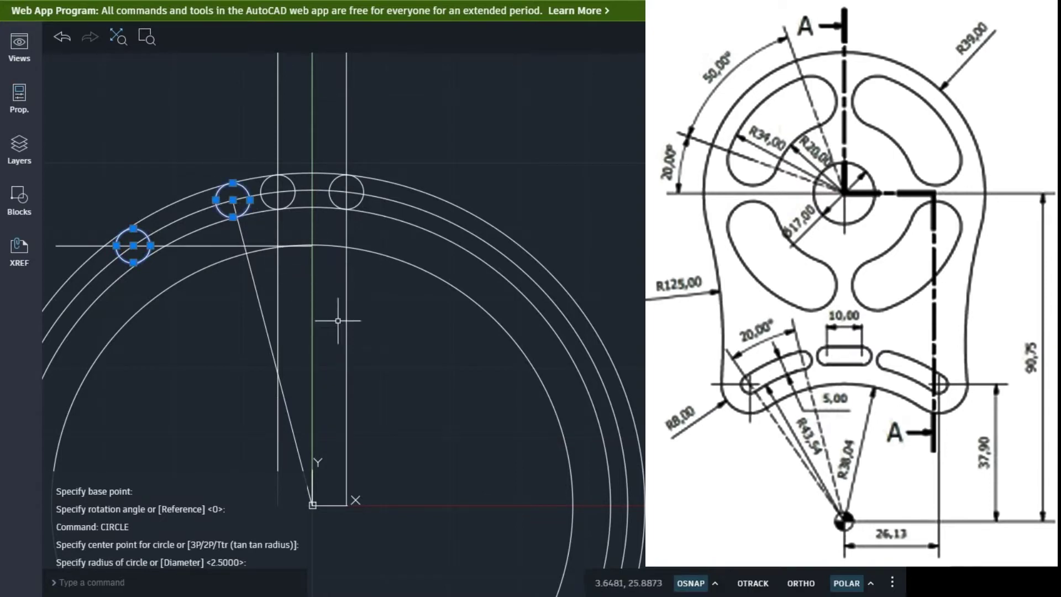
pyautogui.scroll(-2, 365, 354)
pyautogui.scroll(1, 376, 361)
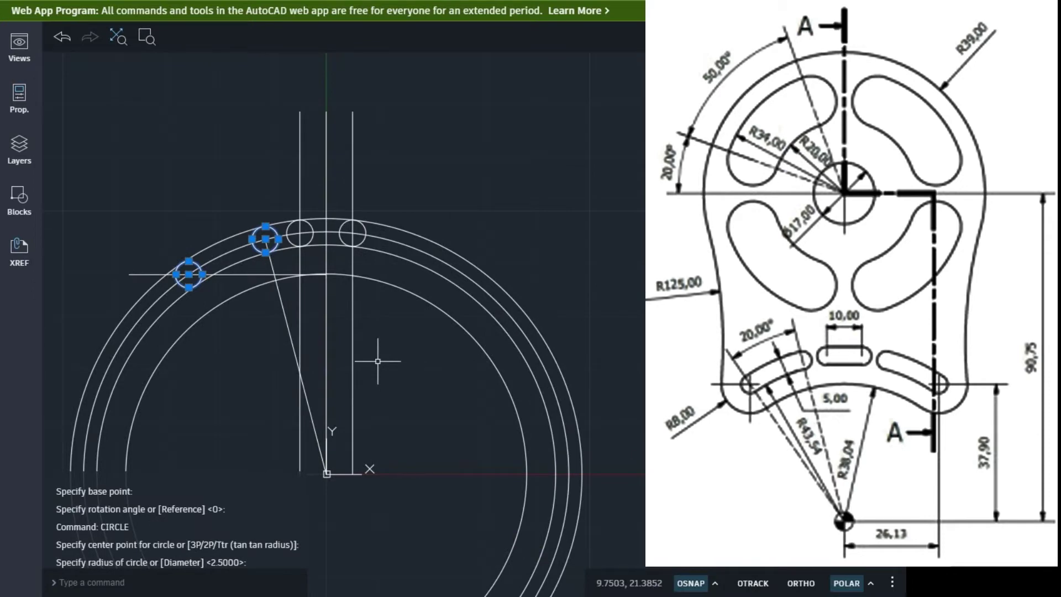
pyautogui.write('mirro')
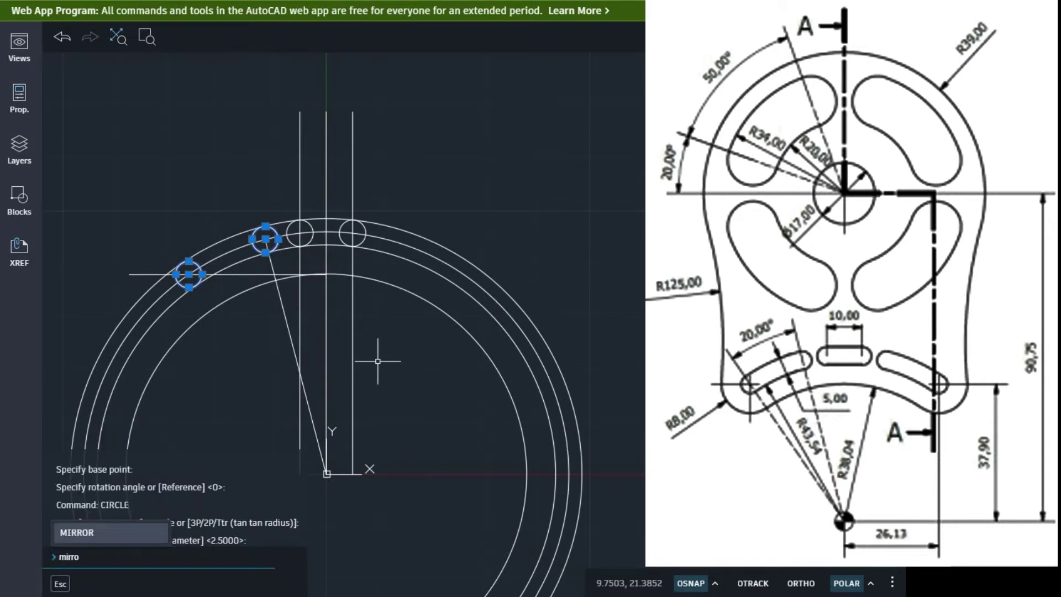
pyautogui.press('Return')
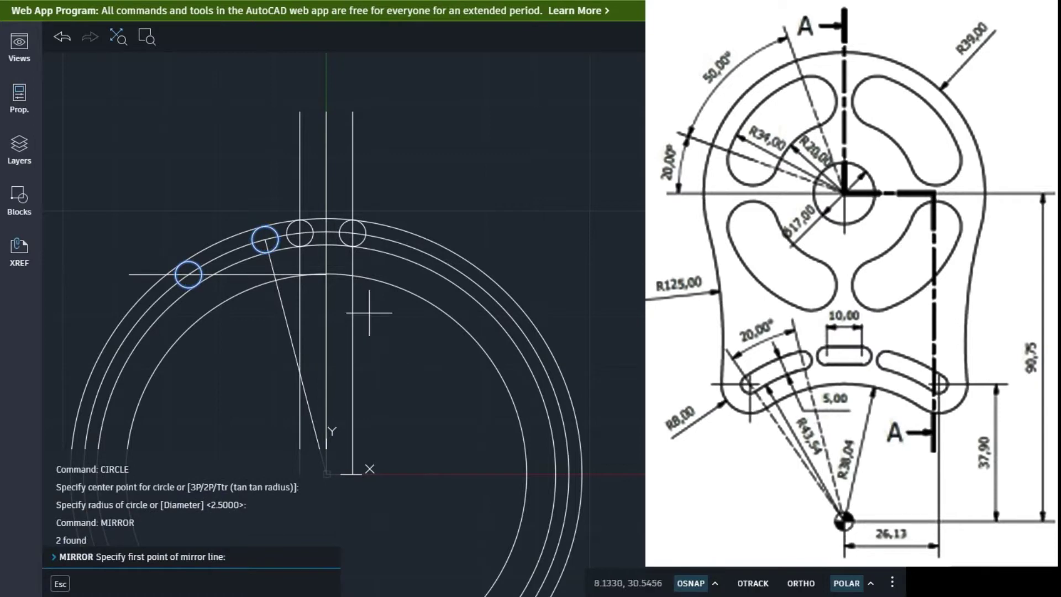
pyautogui.click(326, 159)
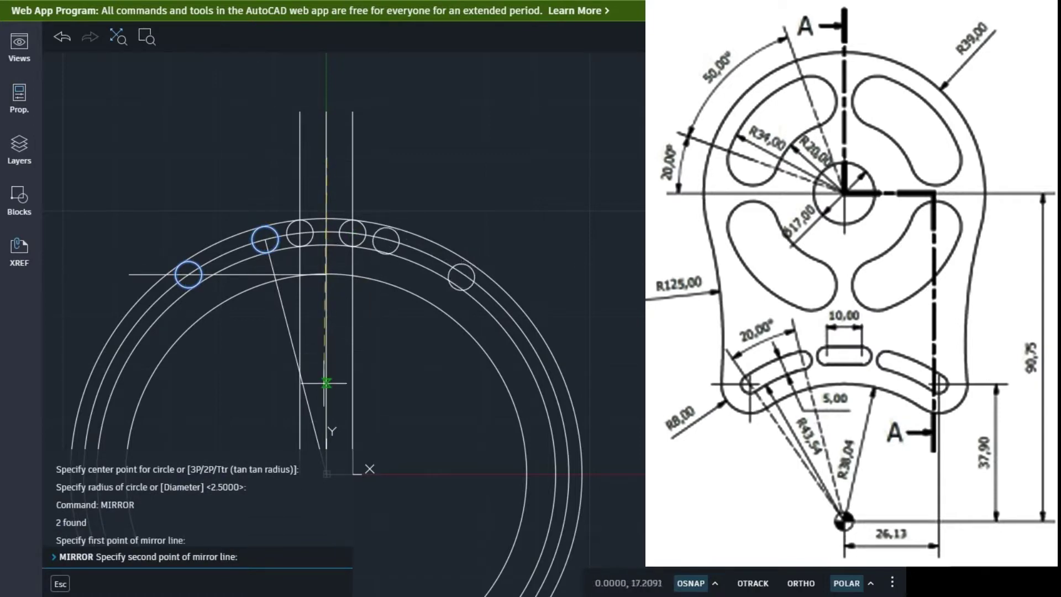
pyautogui.scroll(-2, 326, 381)
pyautogui.click(326, 437)
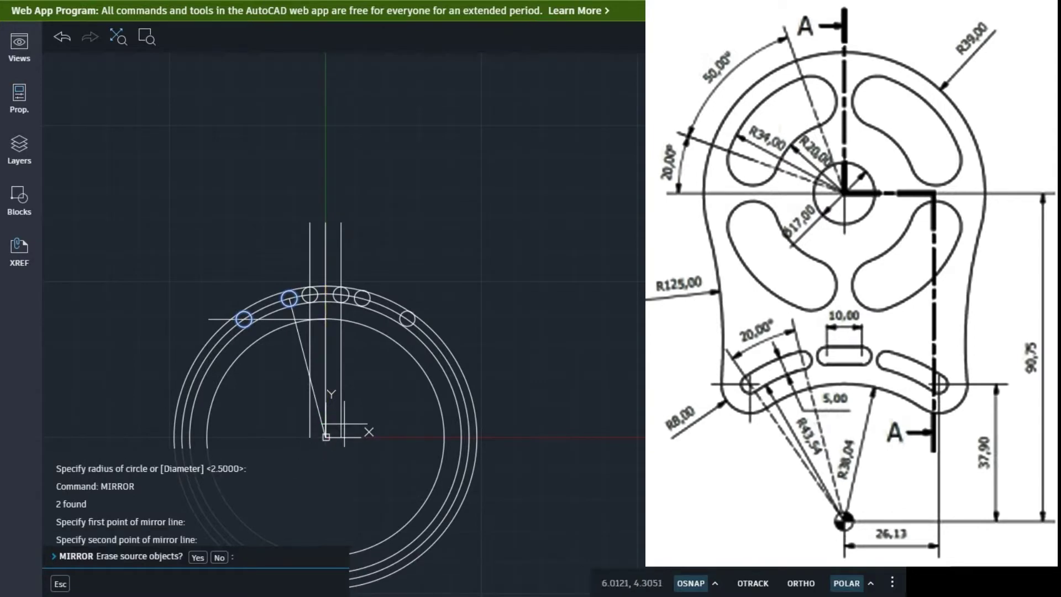
pyautogui.press('Return')
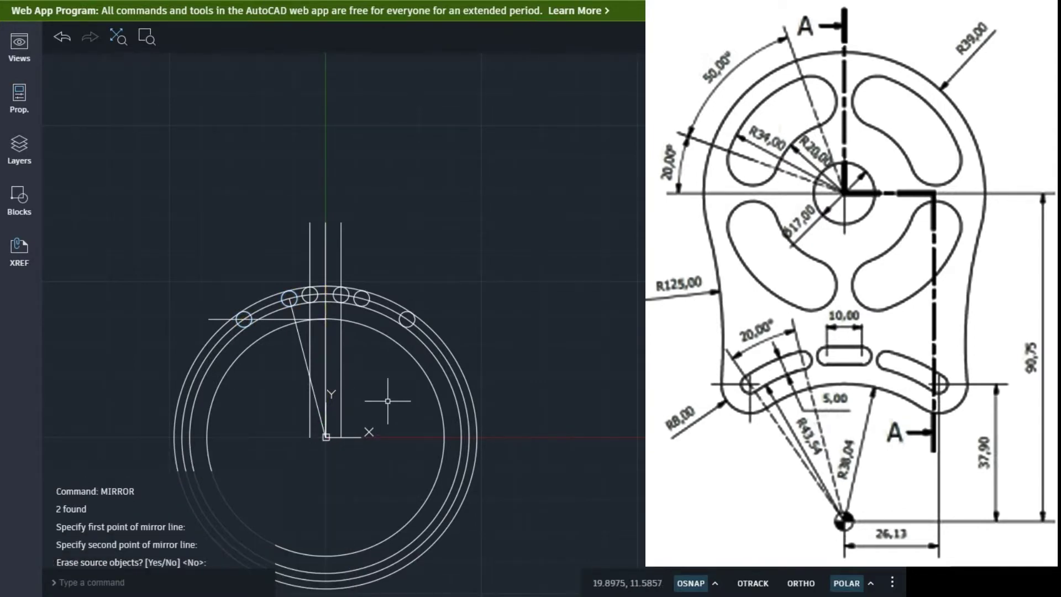
# Step: Erase the large construction circle that runs through the centres of the slot end circles
pyautogui.scroll(2, 390, 399)
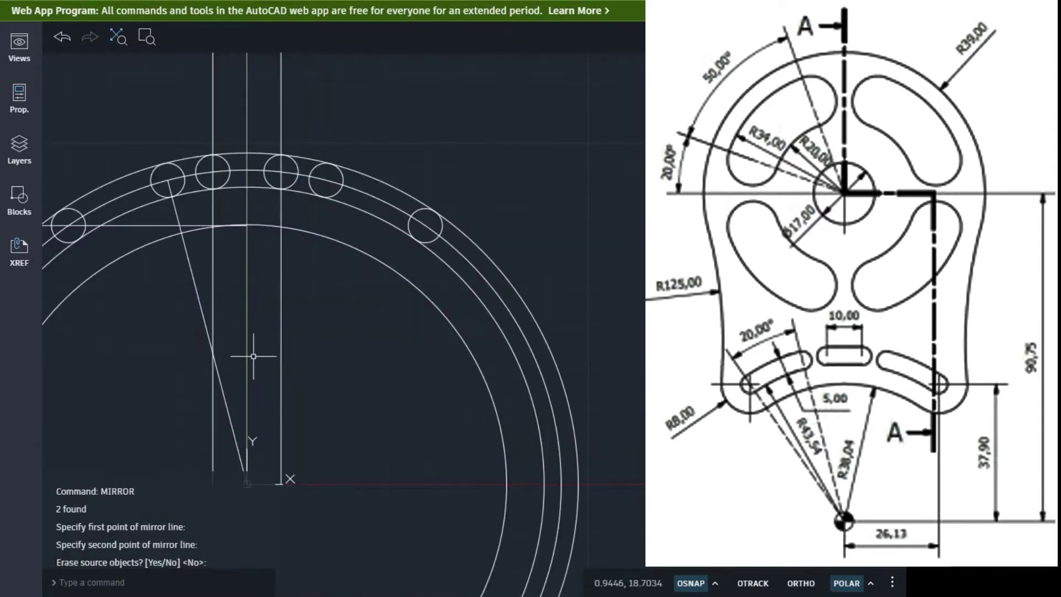
pyautogui.scroll(-3, 253, 357)
pyautogui.scroll(2, 225, 307)
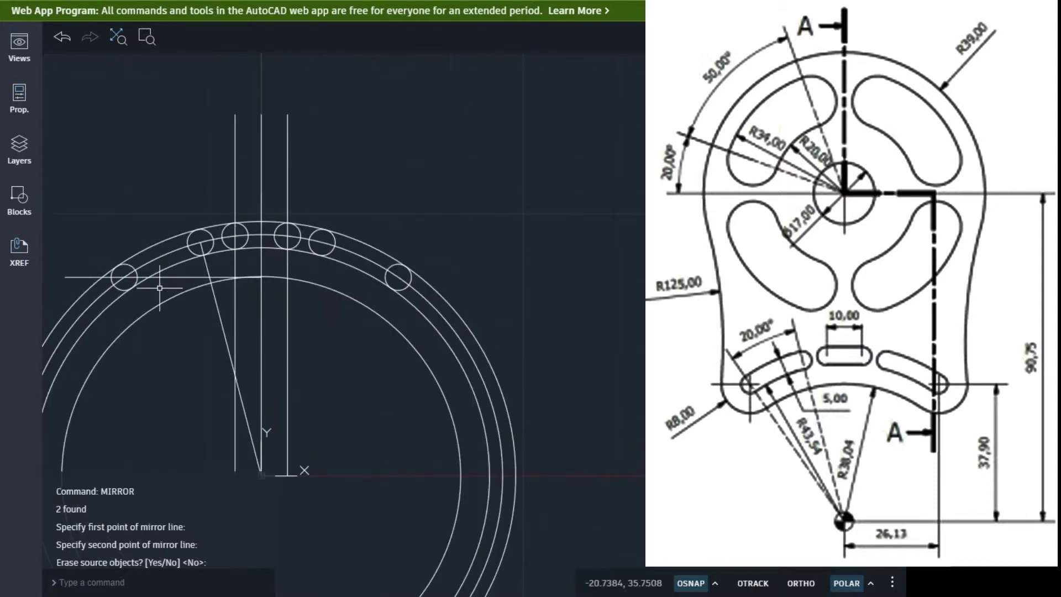
pyautogui.click(80, 277)
pyautogui.click(113, 291)
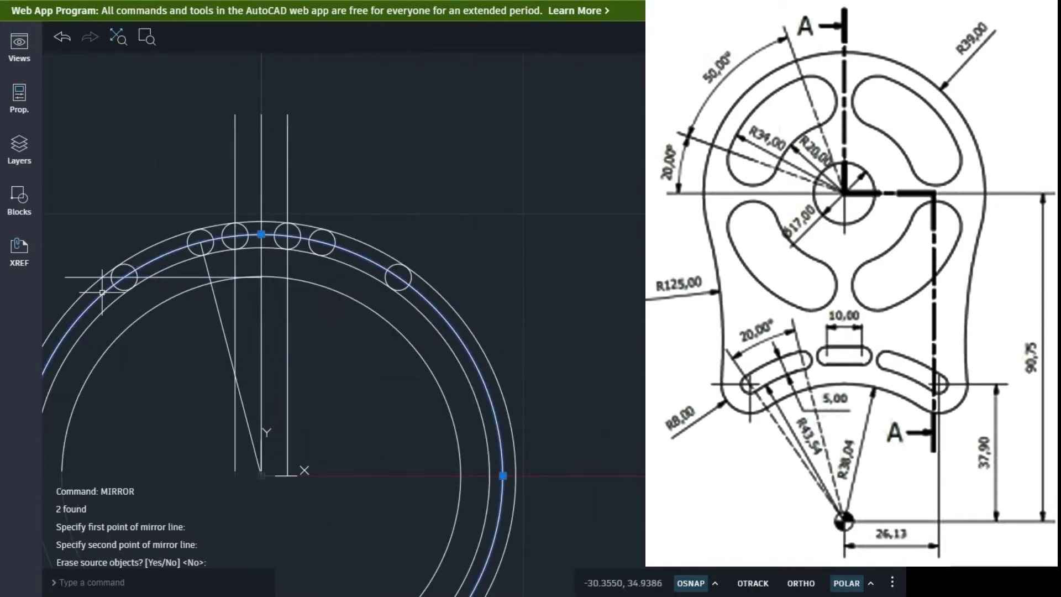
pyautogui.write('e')
pyautogui.press('Return')
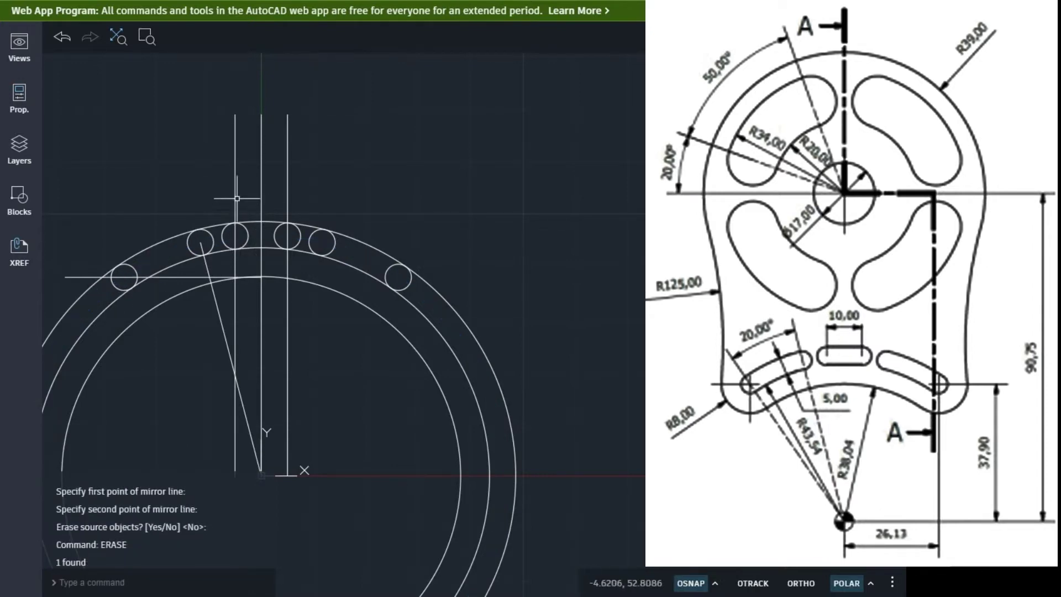
# Step: Erase the three vertical construction lines through the centre slot
pyautogui.click(336, 190)
pyautogui.click(186, 113)
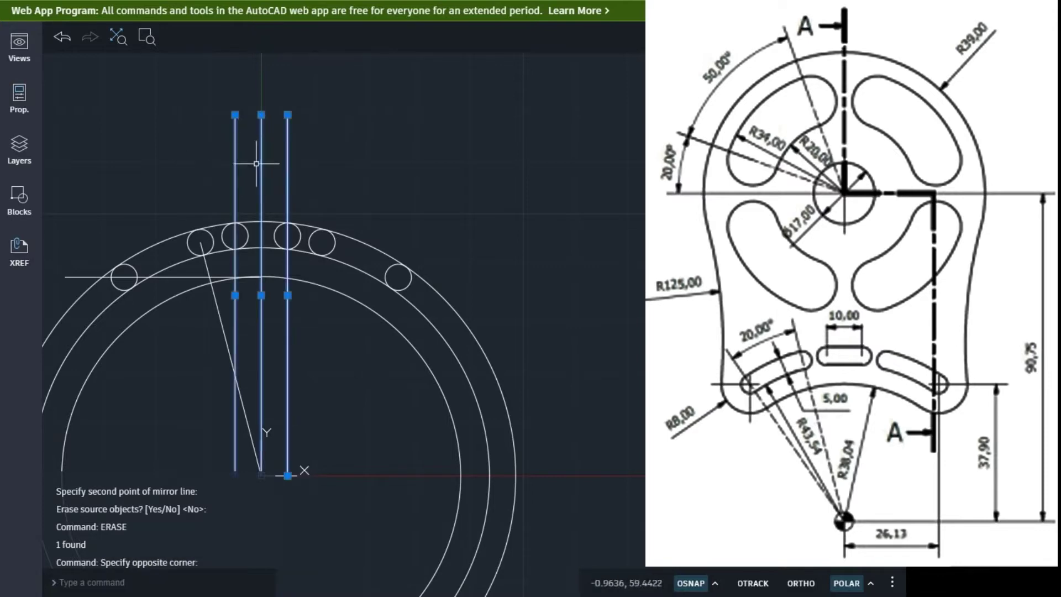
pyautogui.write('e')
pyautogui.press('Return')
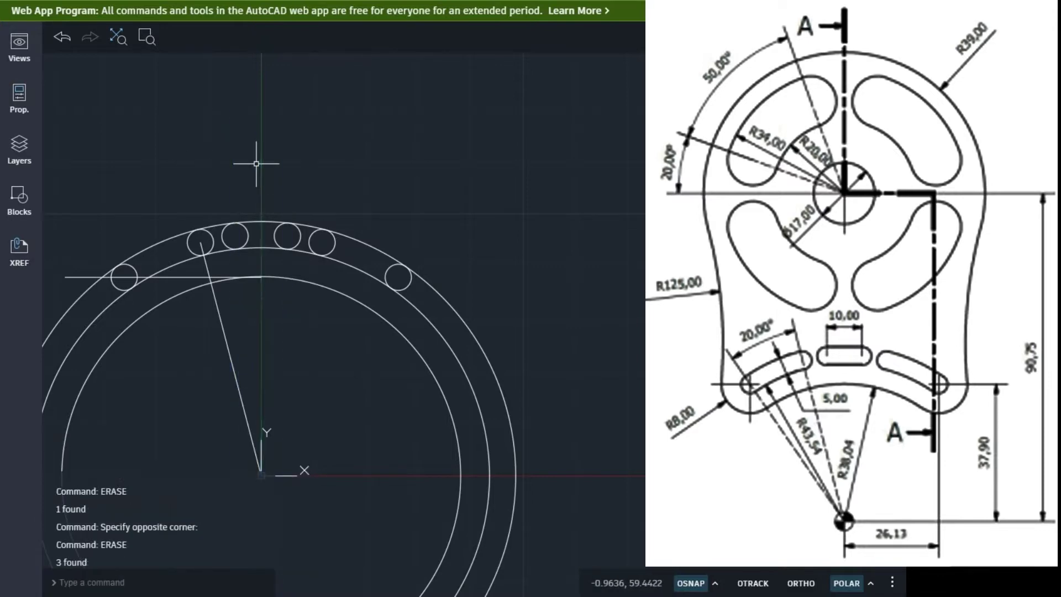
# Step: Erase the horizontal construction line and the rotated construction line running from the origin to the left slot's inner end circle
pyautogui.click(195, 277)
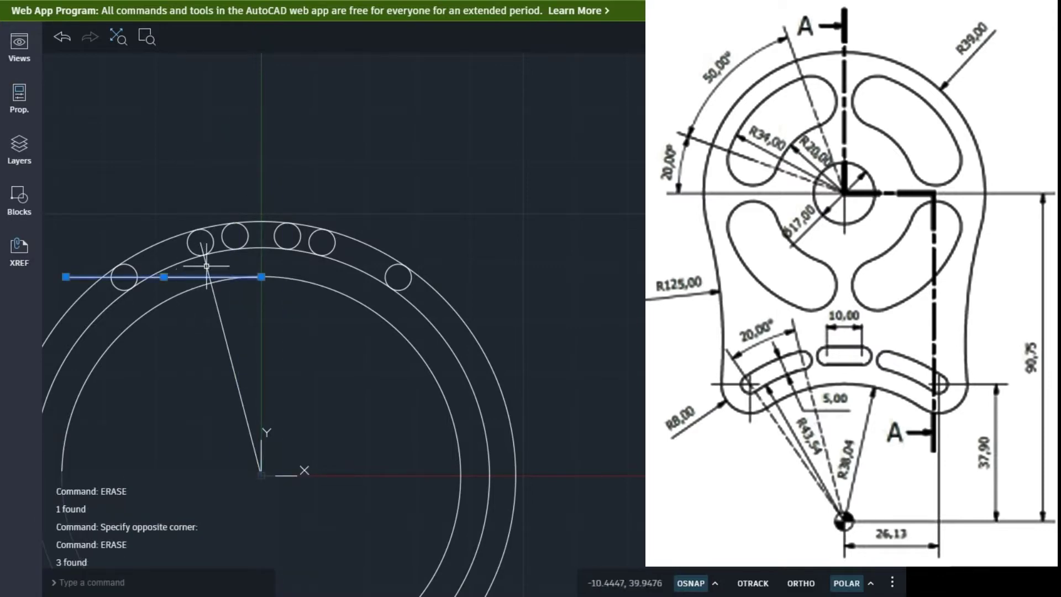
pyautogui.write('e')
pyautogui.press('Return')
pyautogui.click(205, 265)
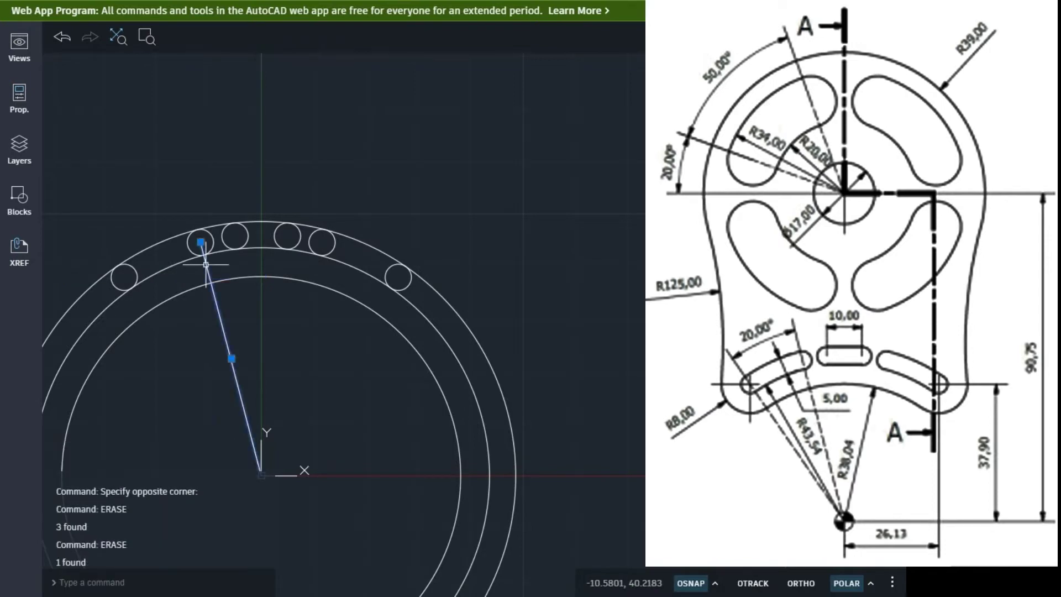
pyautogui.write('e')
pyautogui.press('Return')
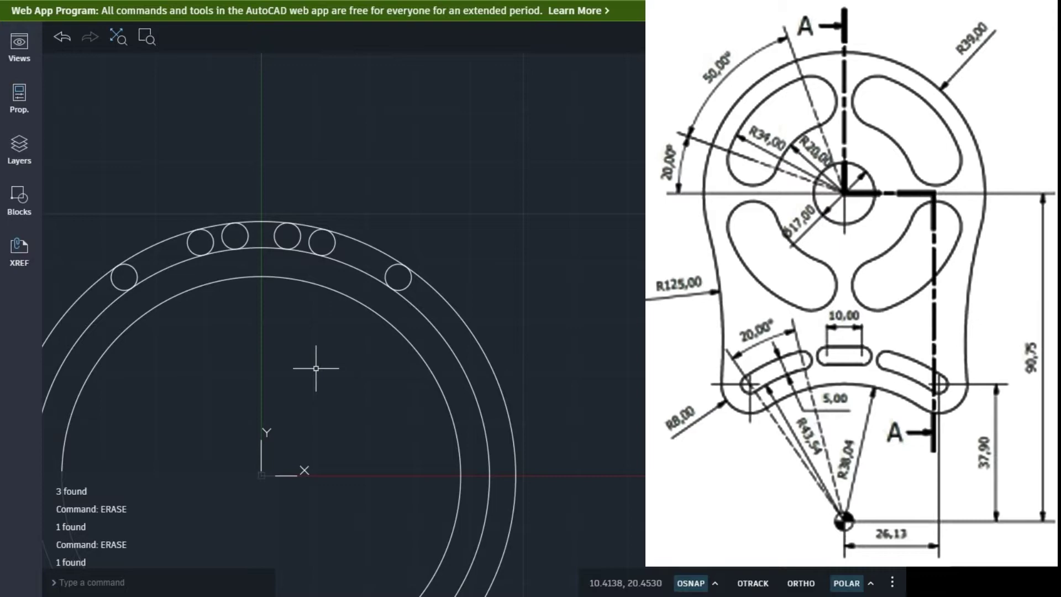
# Step: Trim away the lower portions of the two concentric slot boundary circles beyond the outermost slot end circles
pyautogui.write('trim')
pyautogui.press('Return')
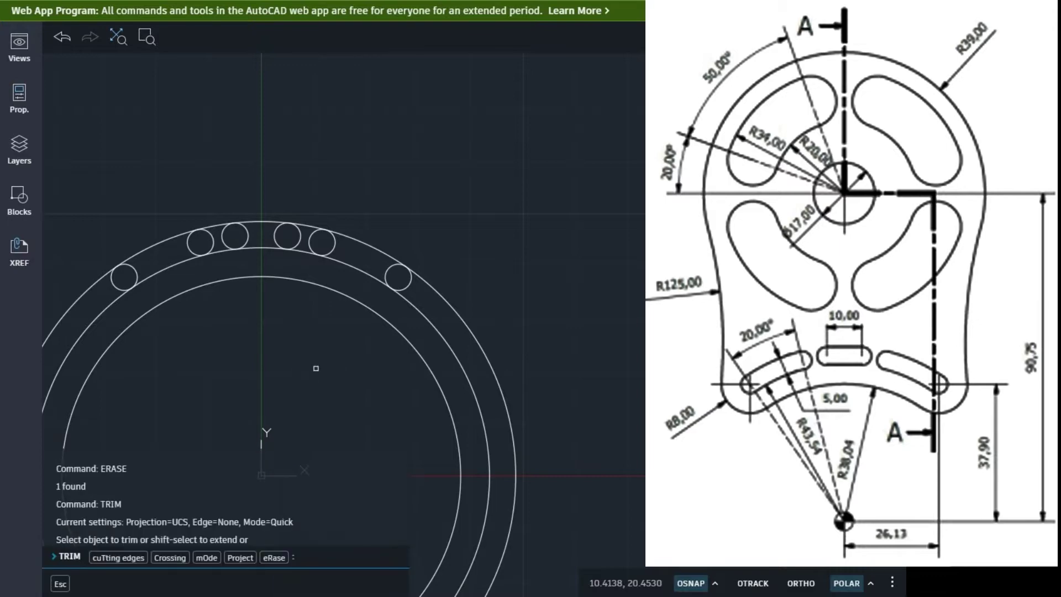
pyautogui.click(414, 299)
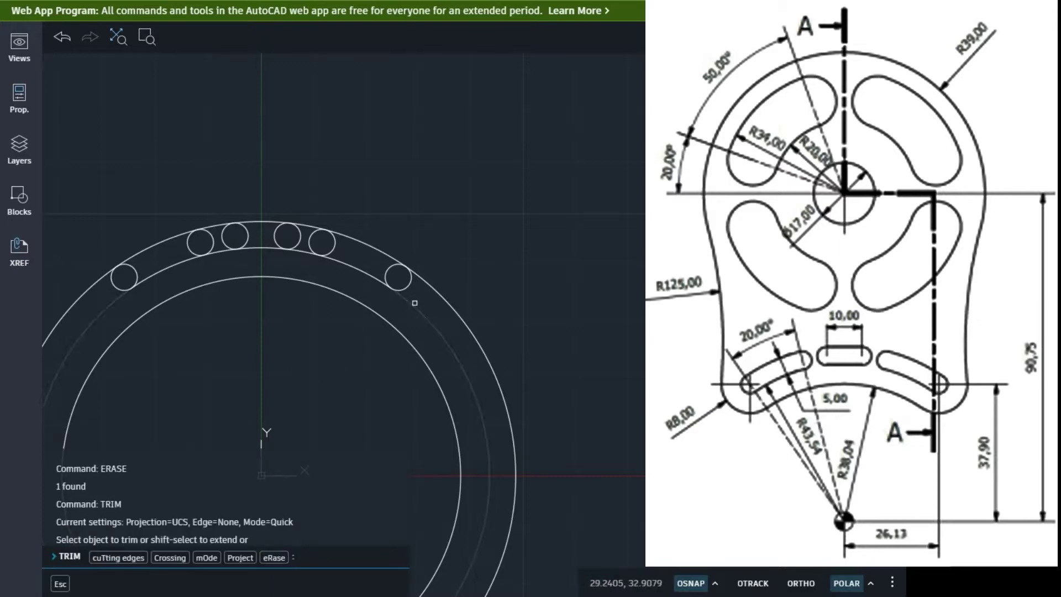
pyautogui.click(437, 295)
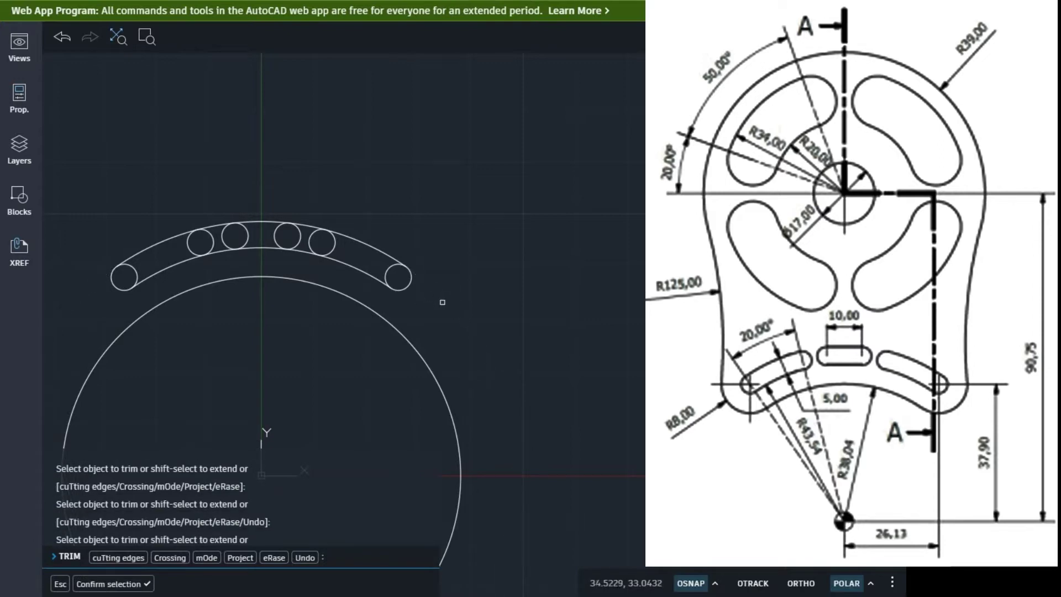
# Step: Trim the inner halves of the slot end circles and the arcs between slots to leave three closed rounded slots
pyautogui.click(331, 248)
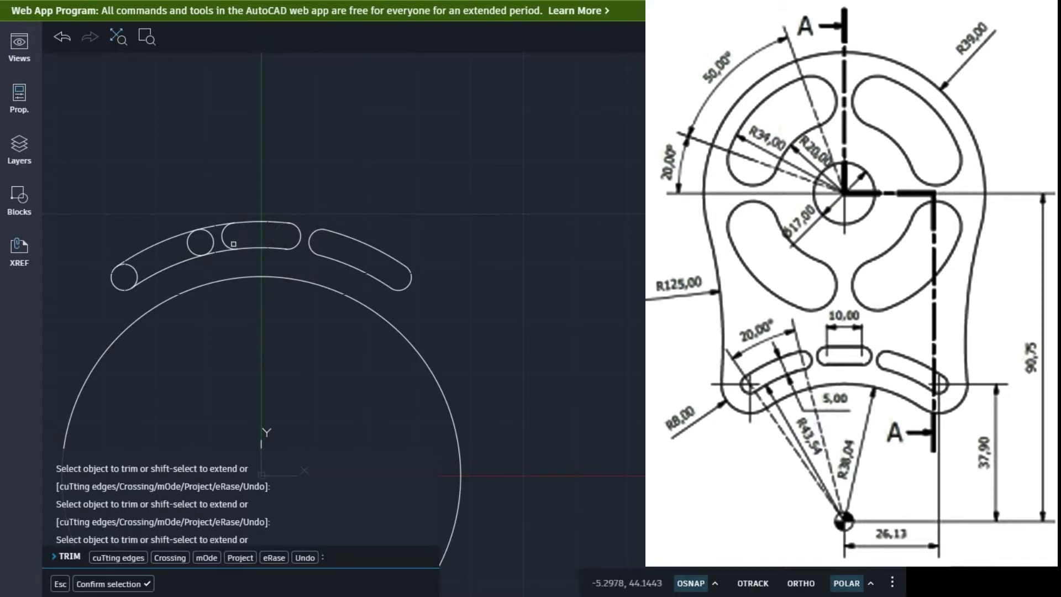
pyautogui.click(233, 243)
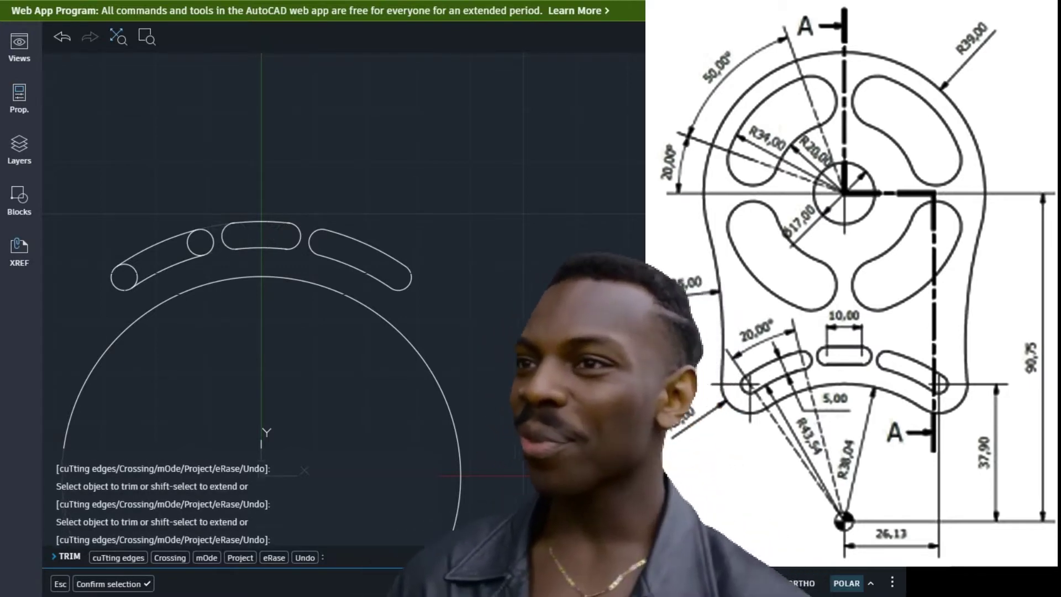
pyautogui.click(134, 270)
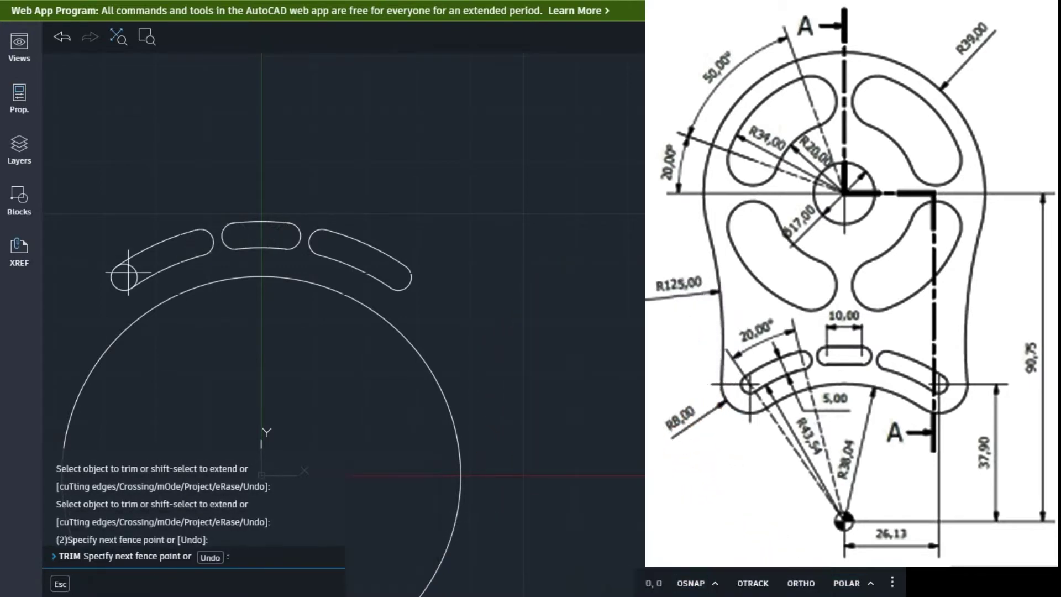
pyautogui.click(151, 263)
pyautogui.press('Return')
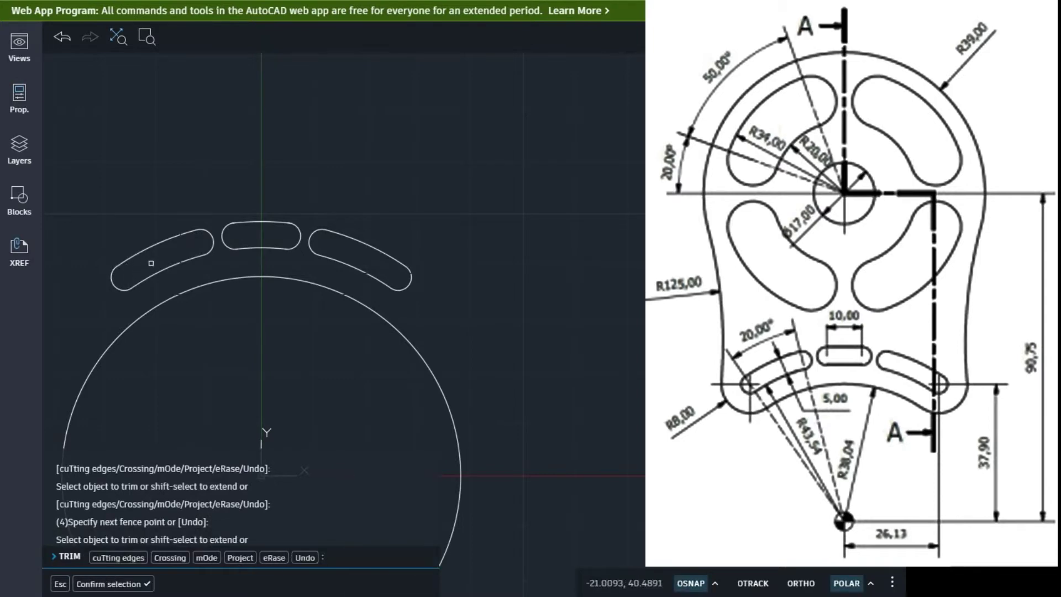
pyautogui.press('Return')
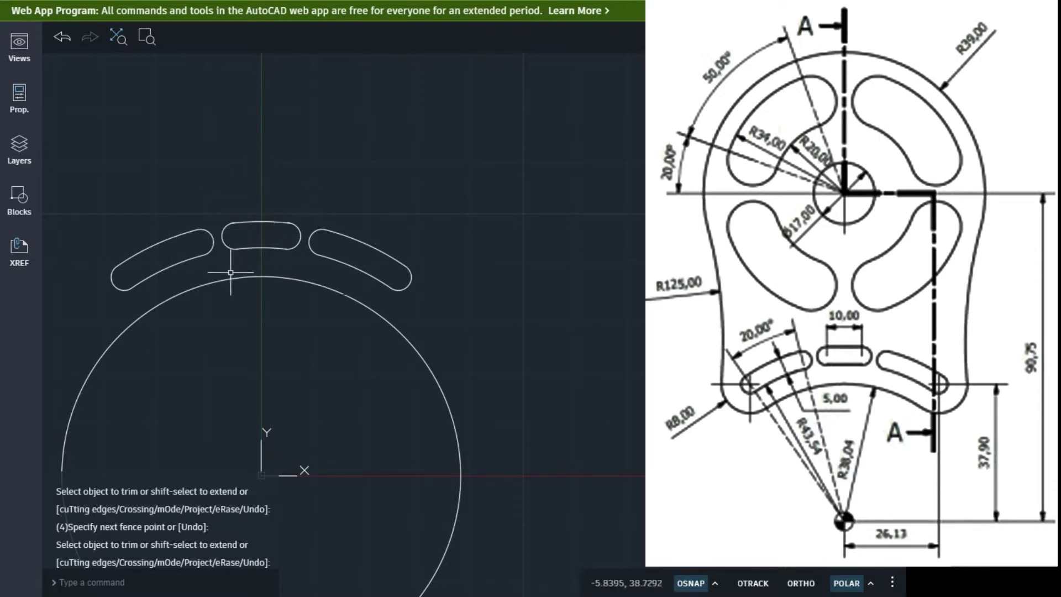
# Step: Draw a circle of radius 8 centred on the outer end arc of the left slot
pyautogui.scroll(-3, 249, 351)
pyautogui.scroll(2, 254, 363)
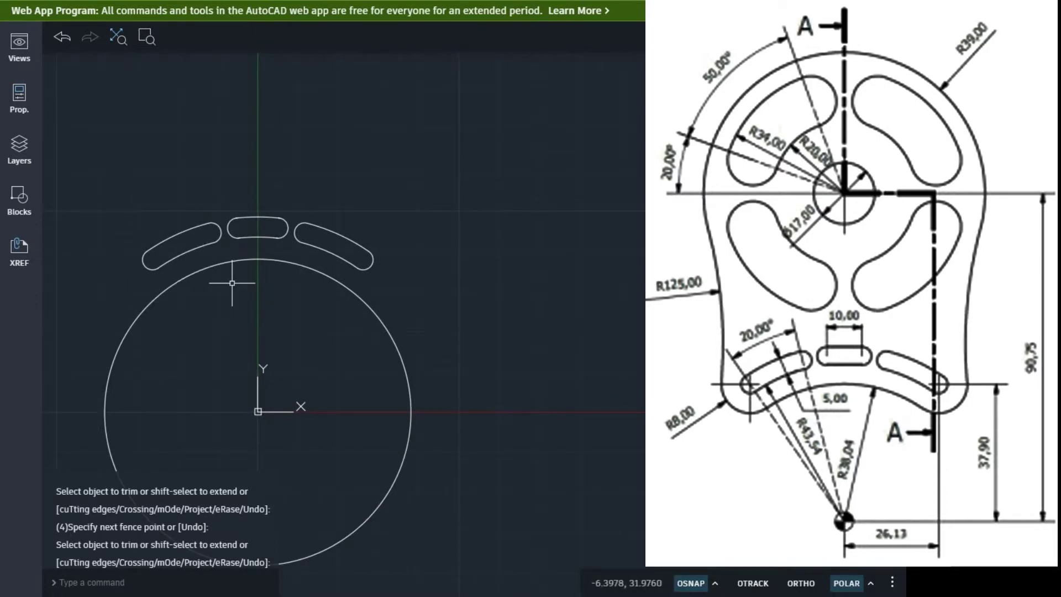
pyautogui.write('c')
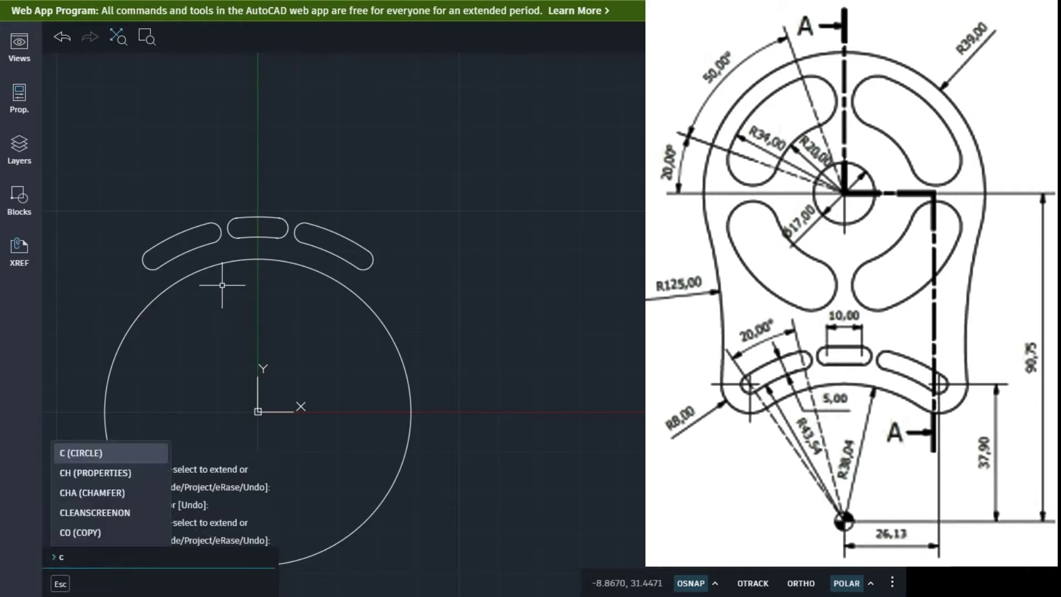
pyautogui.press('Return')
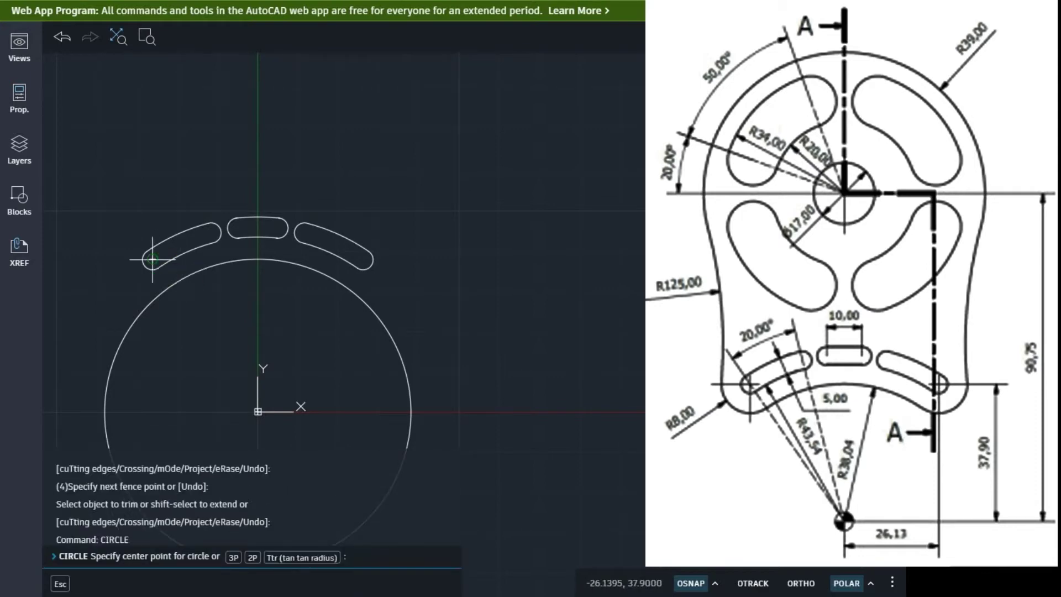
pyautogui.click(152, 259)
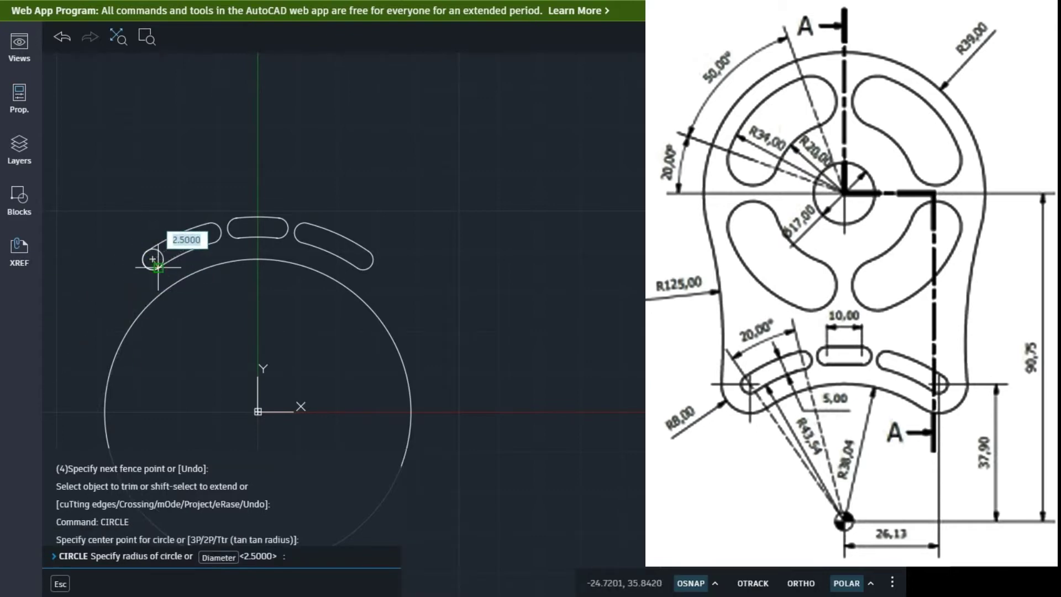
pyautogui.scroll(4, 153, 260)
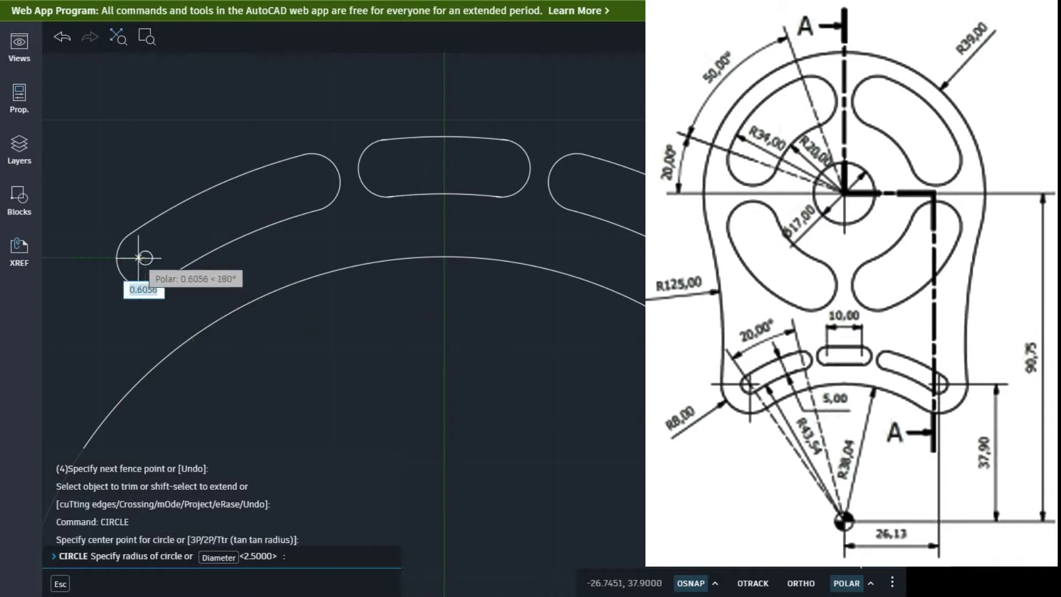
pyautogui.scroll(-3, 119, 256)
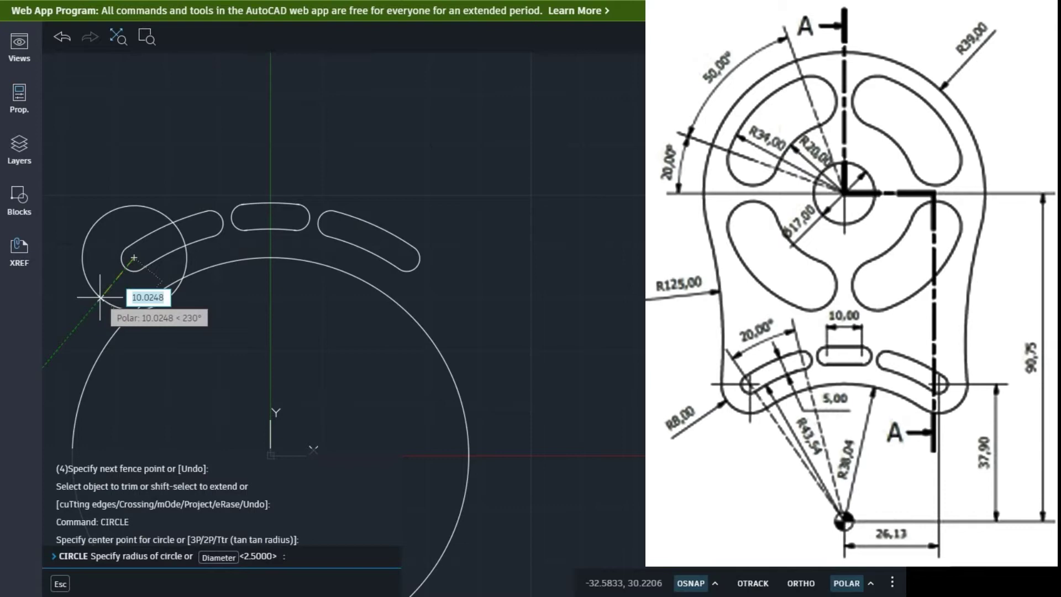
pyautogui.write('8')
pyautogui.press('Return')
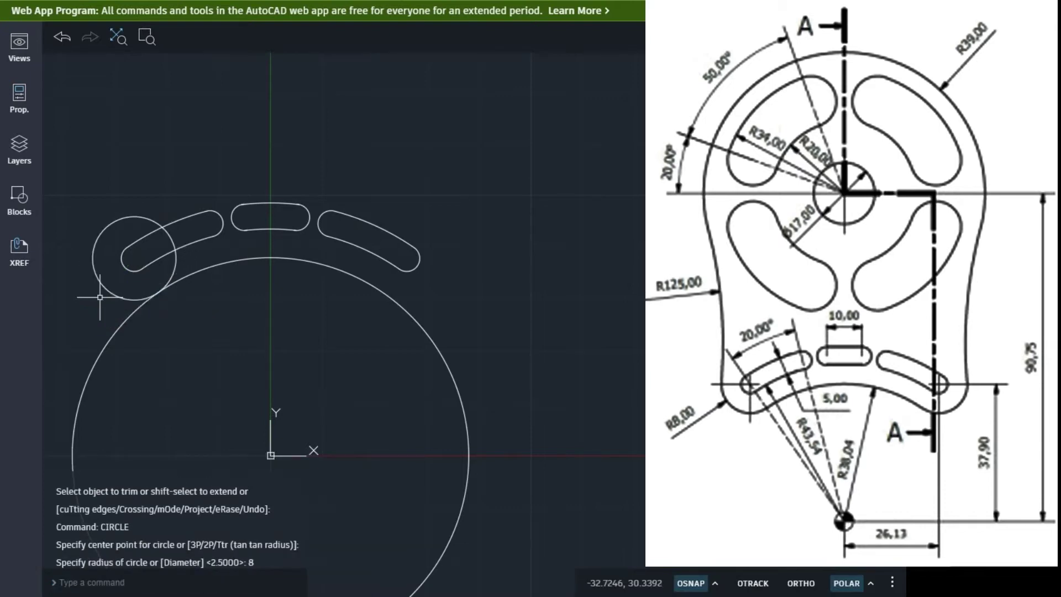
pyautogui.scroll(2, 199, 310)
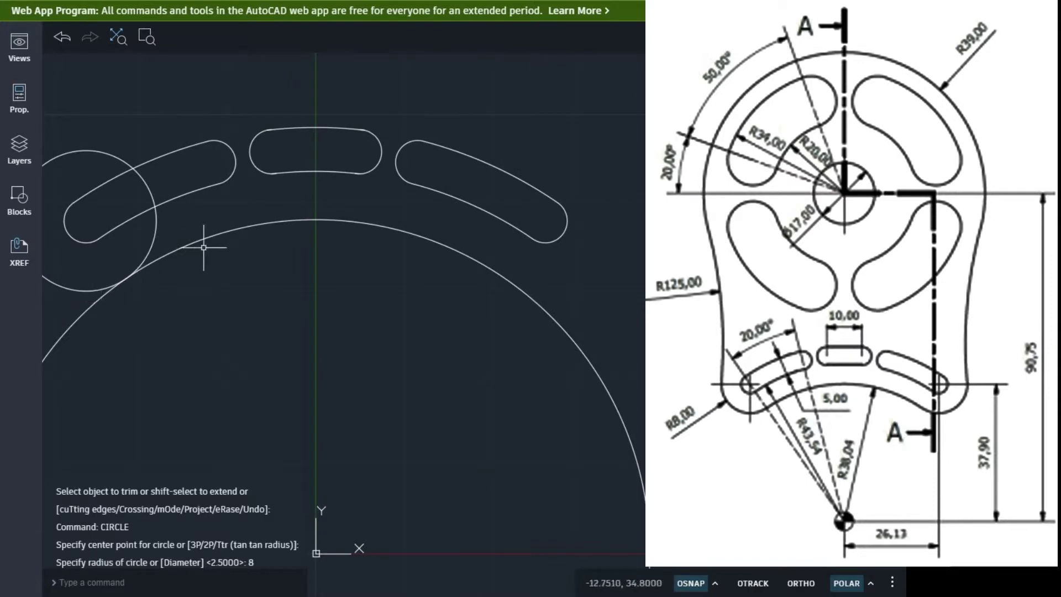
pyautogui.scroll(-3, 160, 304)
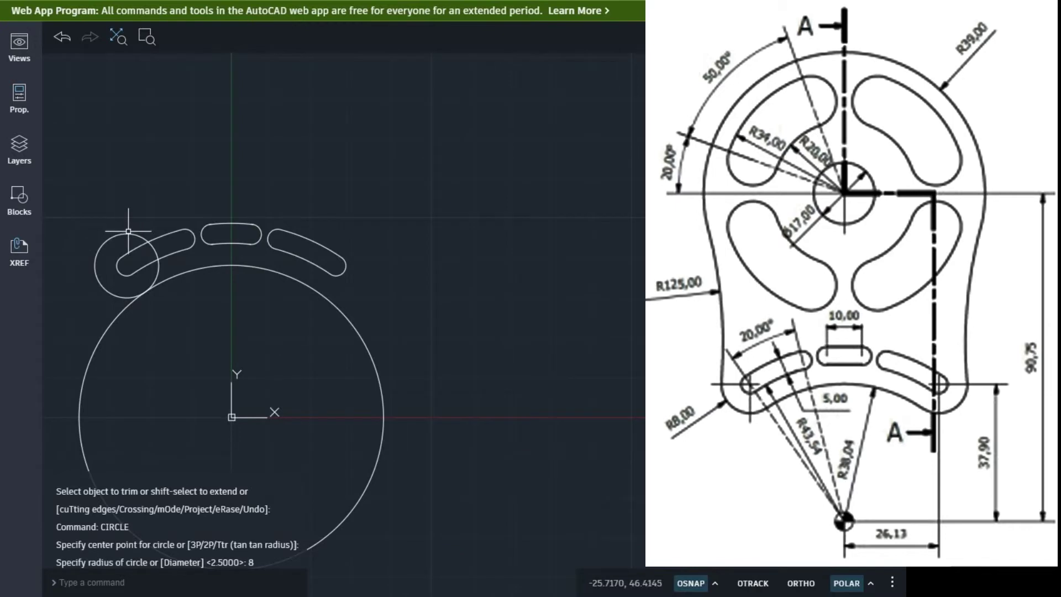
pyautogui.click(127, 233)
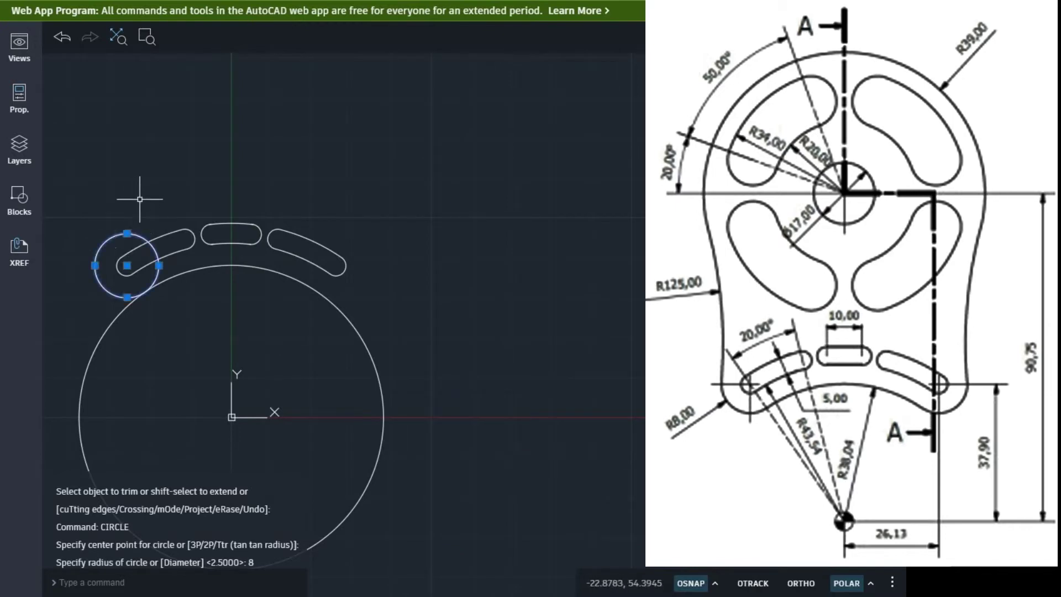
pyautogui.press('Escape')
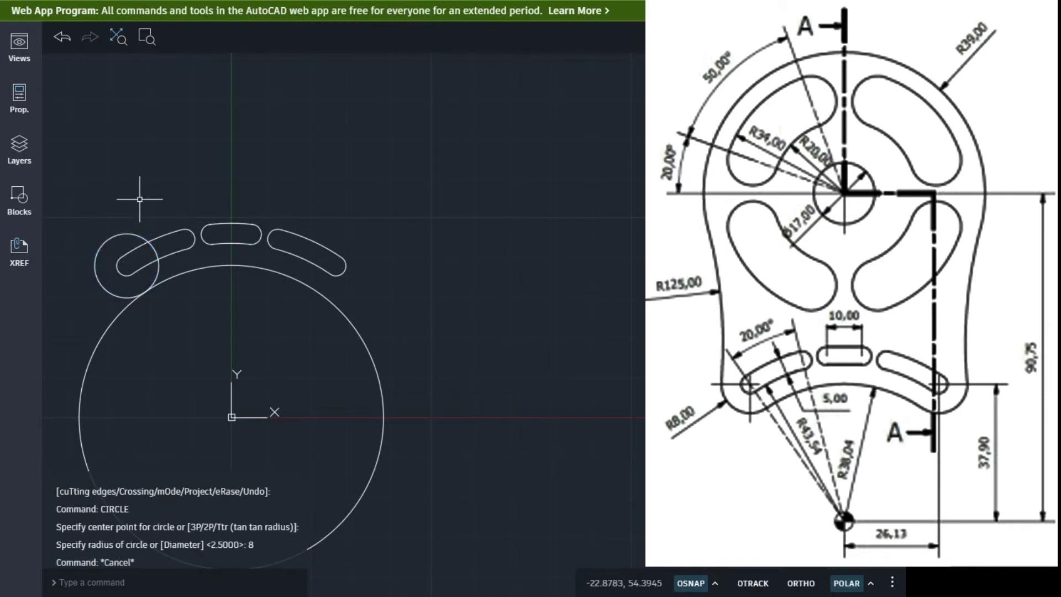
pyautogui.write('t')
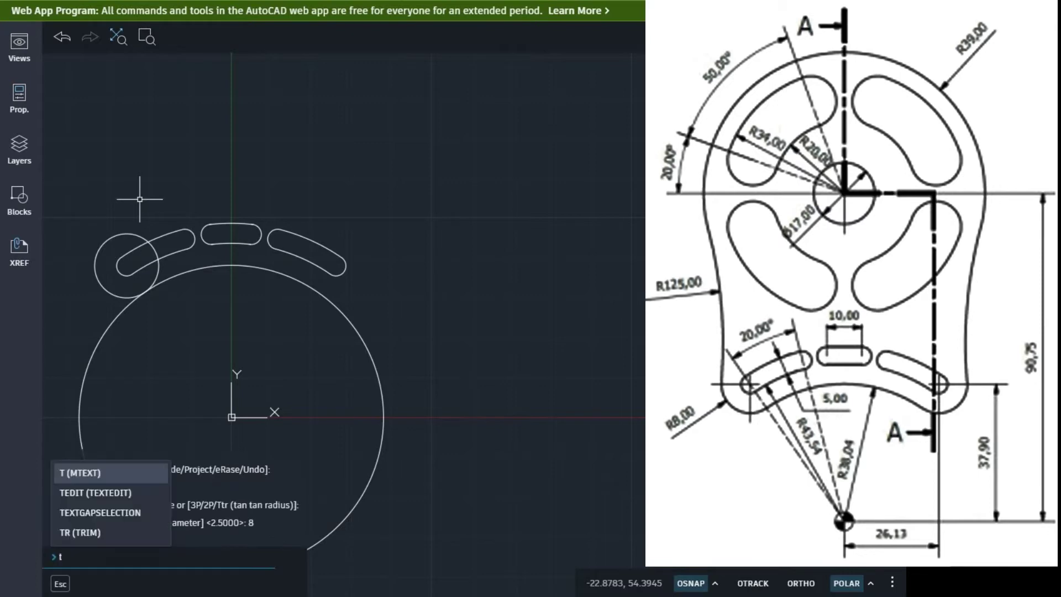
pyautogui.press('Escape')
# Step: Try mirroring the radius 8 circle about the vertical line through 0,0, keeping the source, and erase the mirrored circle
pyautogui.click(121, 233)
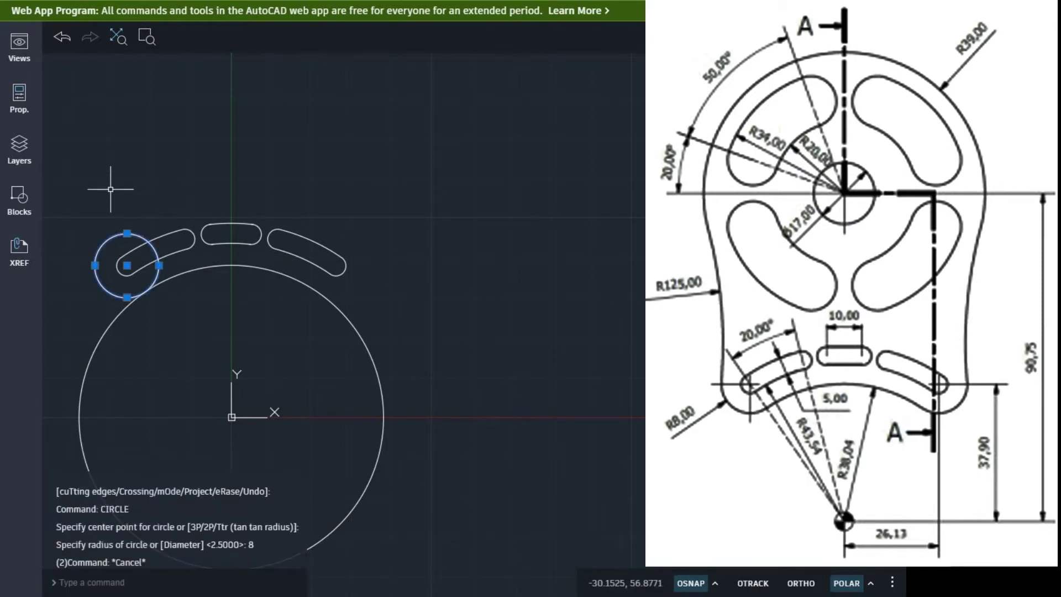
pyautogui.write('mirror')
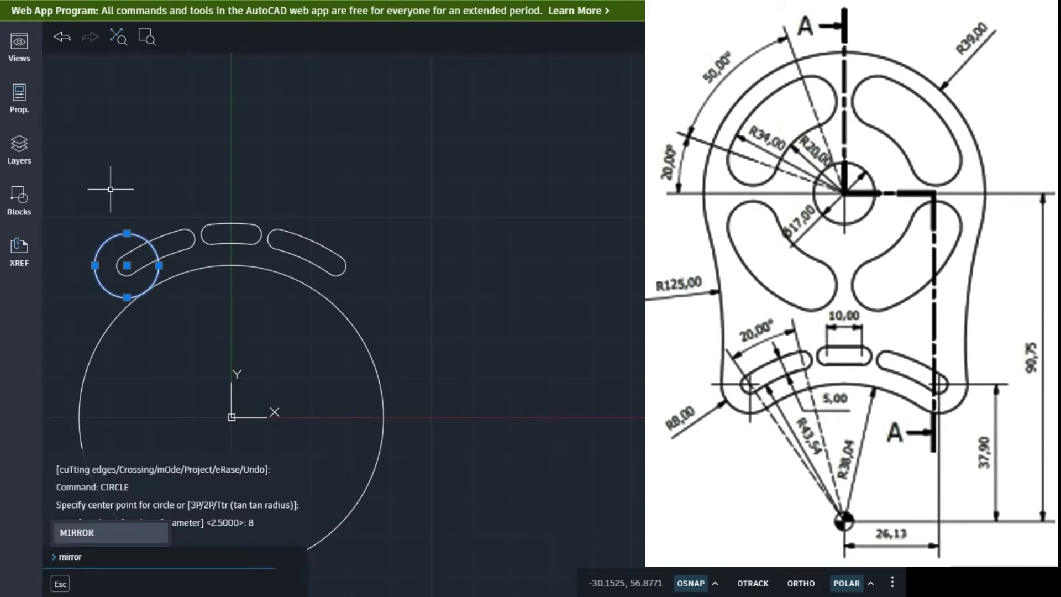
pyautogui.press('Return')
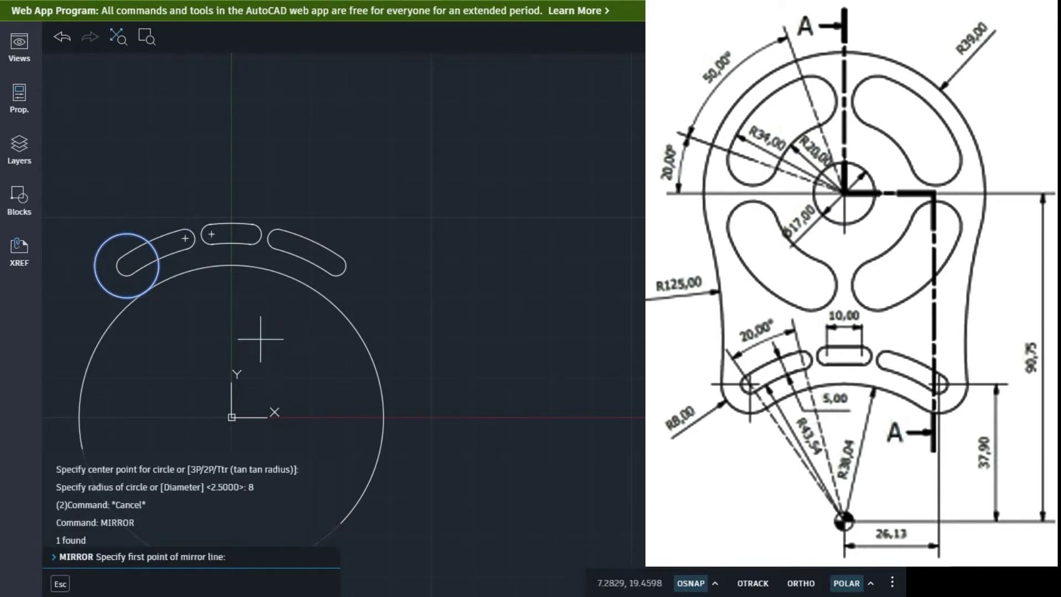
pyautogui.write('0,0')
pyautogui.press('Return')
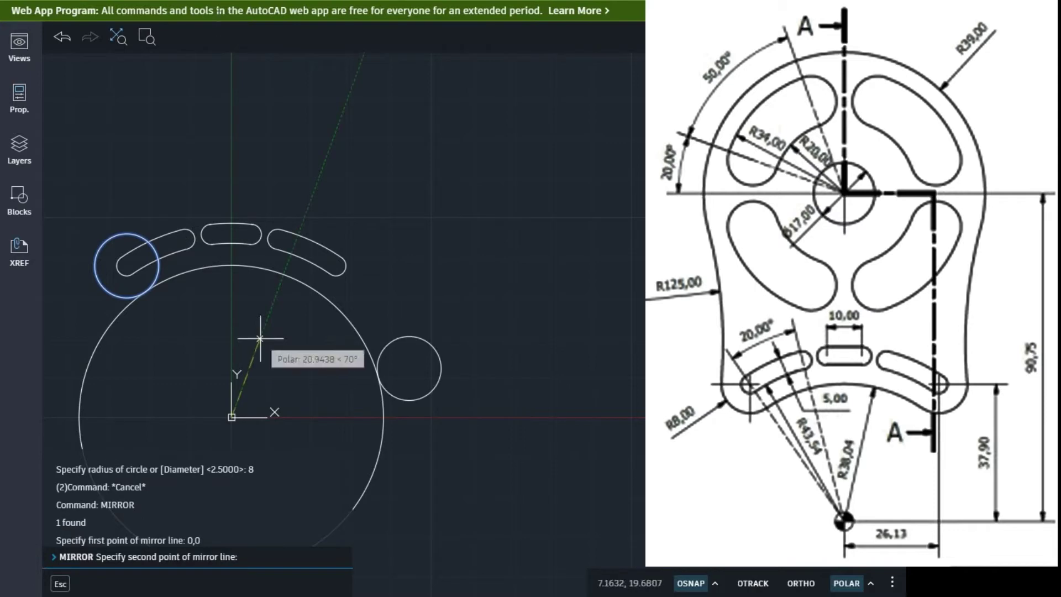
pyautogui.click(231, 121)
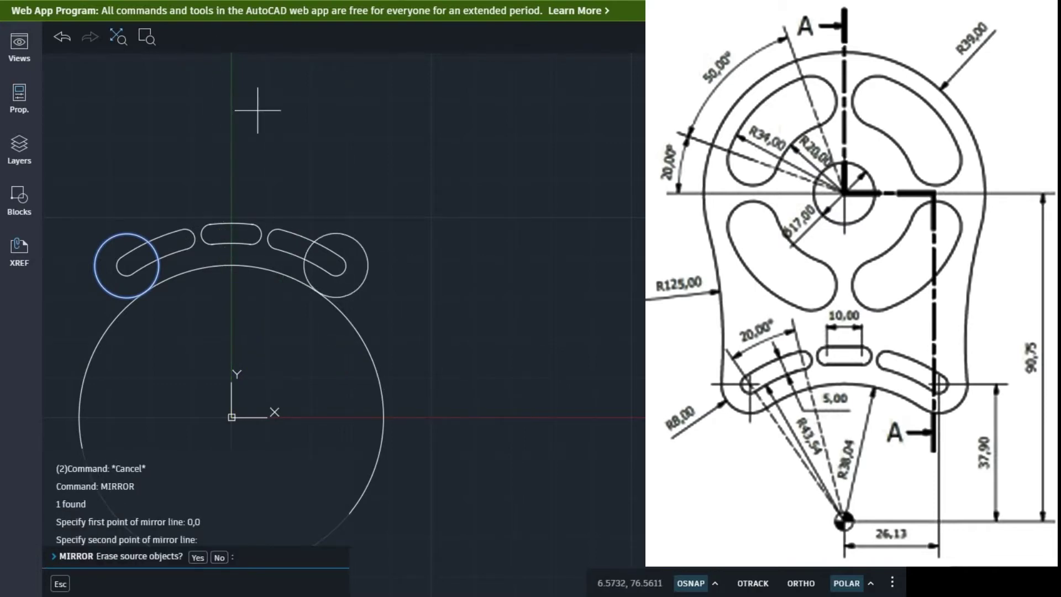
pyautogui.press('Return')
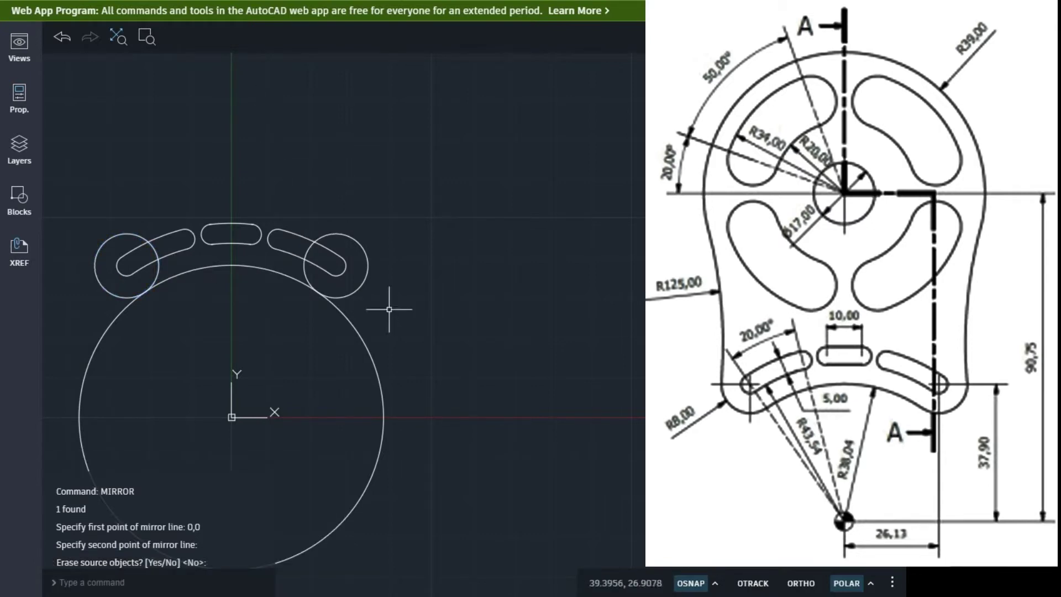
pyautogui.click(359, 288)
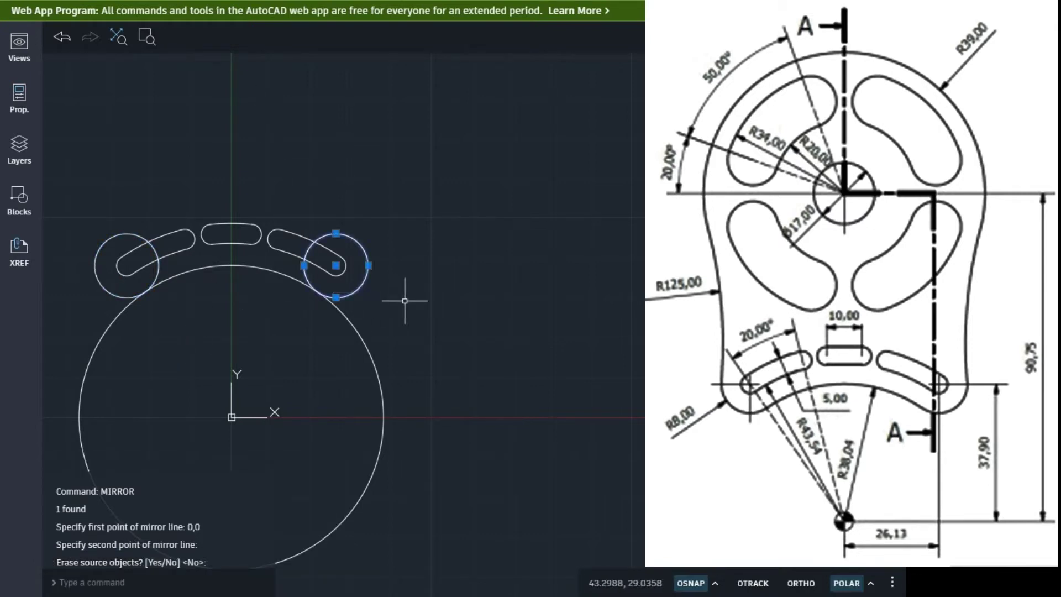
pyautogui.press('Delete')
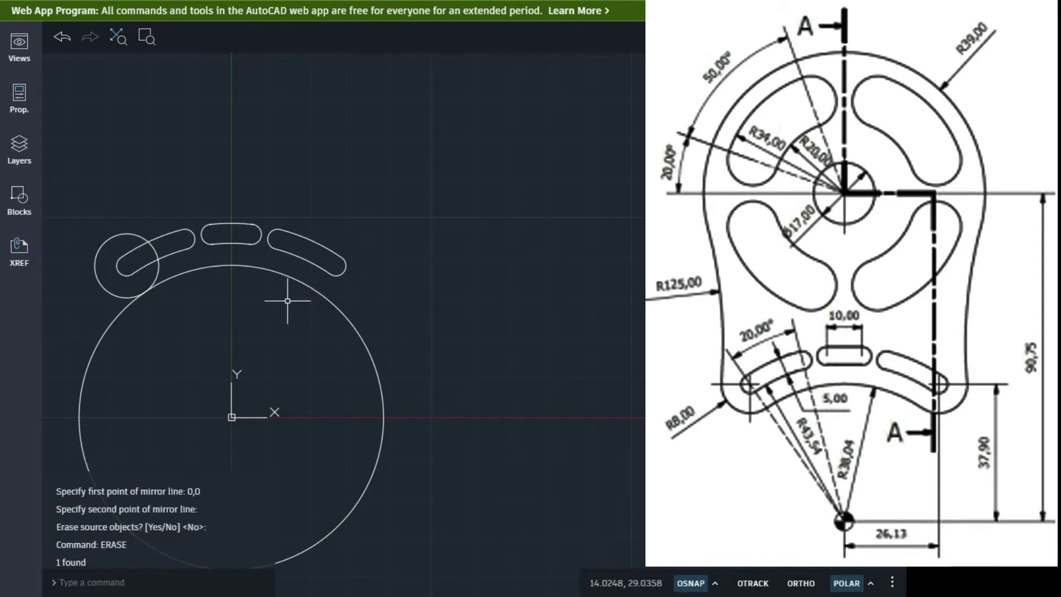
# Step: Copy the radius 8 circle from its centre to the centre of the right slot's outer end arc
pyautogui.click(111, 237)
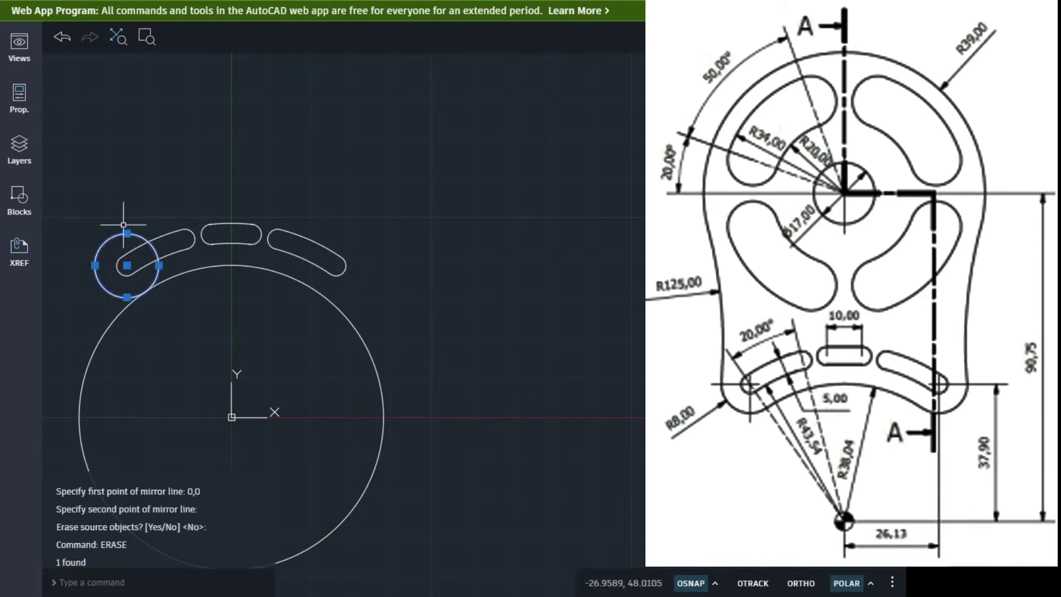
pyautogui.write('copy')
pyautogui.press('Return')
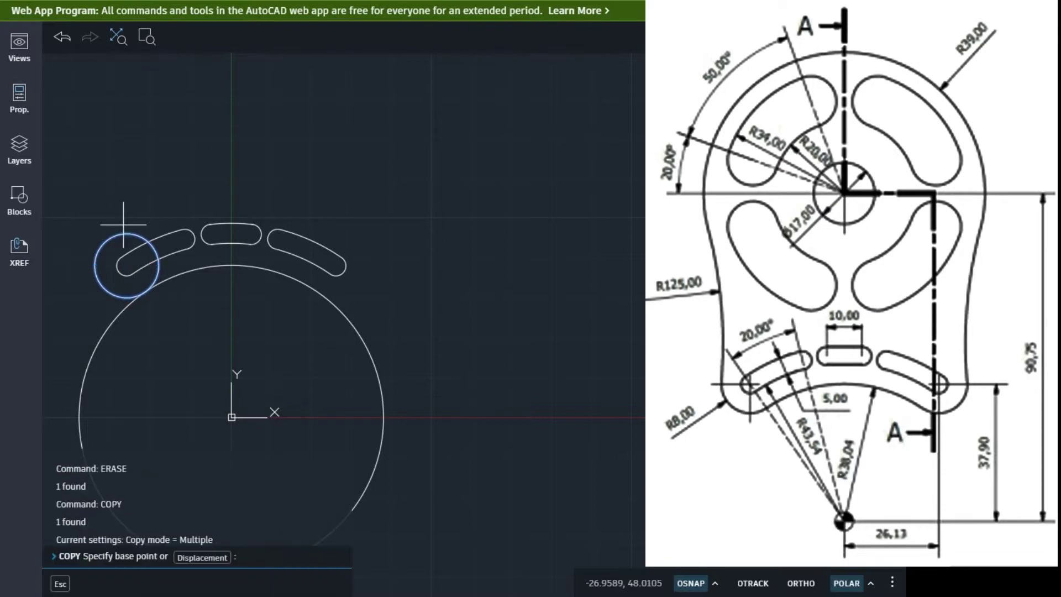
pyautogui.click(127, 265)
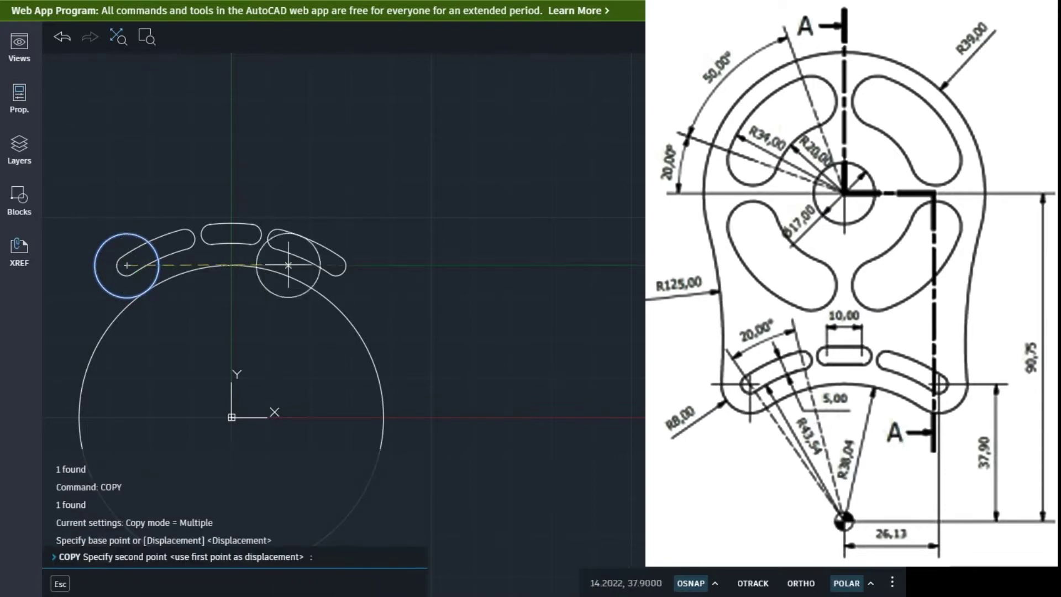
pyautogui.click(336, 265)
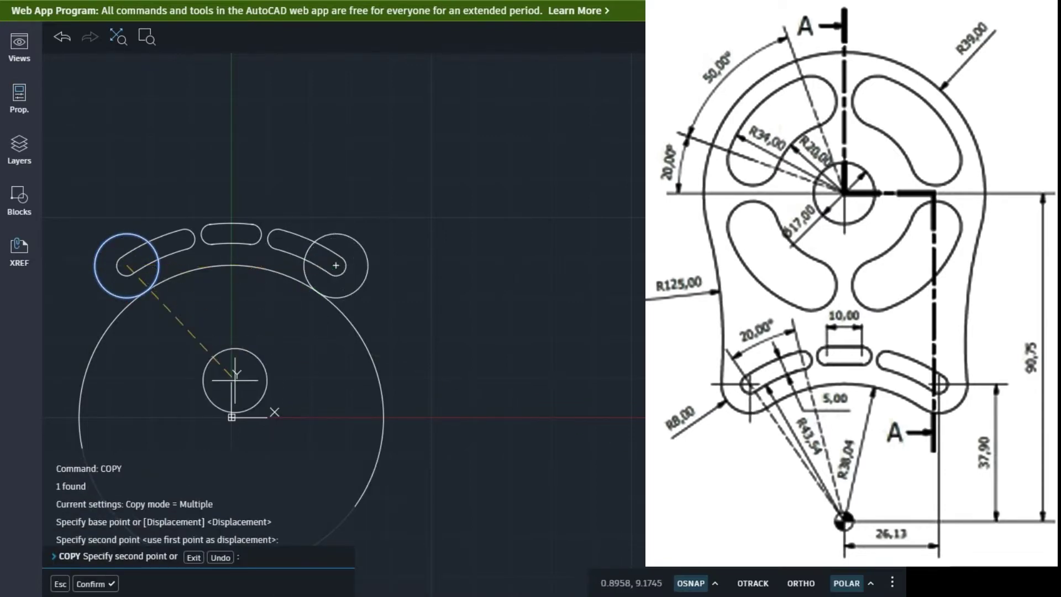
# Step: Trim the large circle to its upper arc between the radius 8 circles, and trim the inner portions of both radius 8 circles
pyautogui.press('Return')
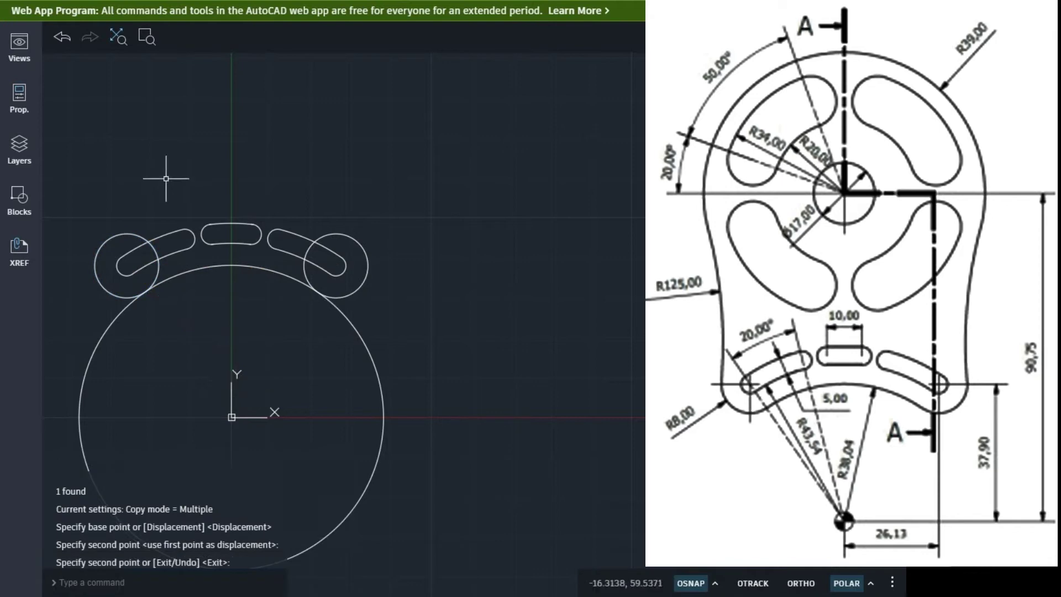
pyautogui.scroll(-2, 166, 178)
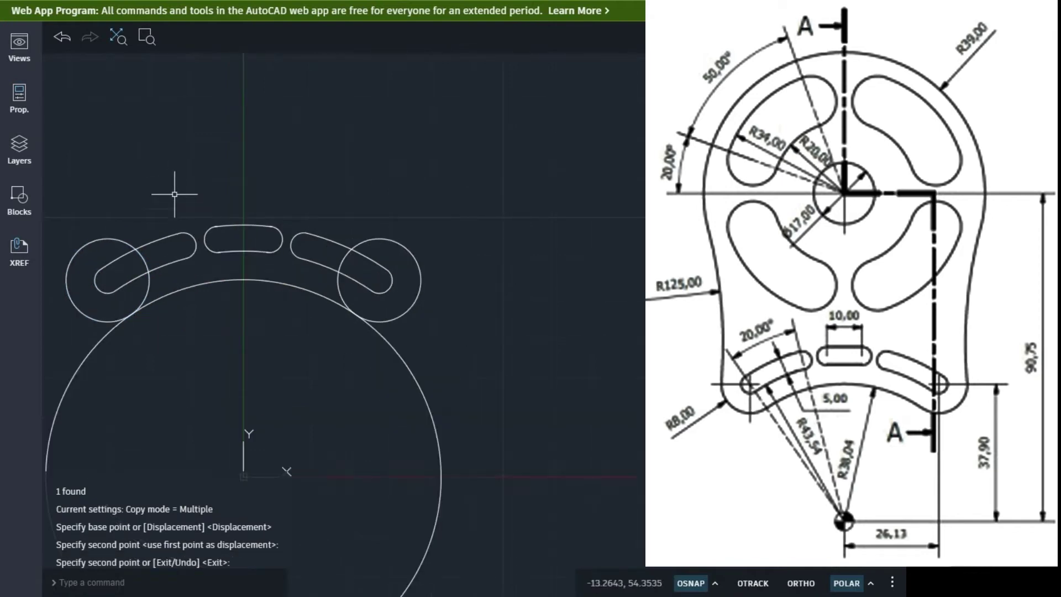
pyautogui.scroll(2, 178, 129)
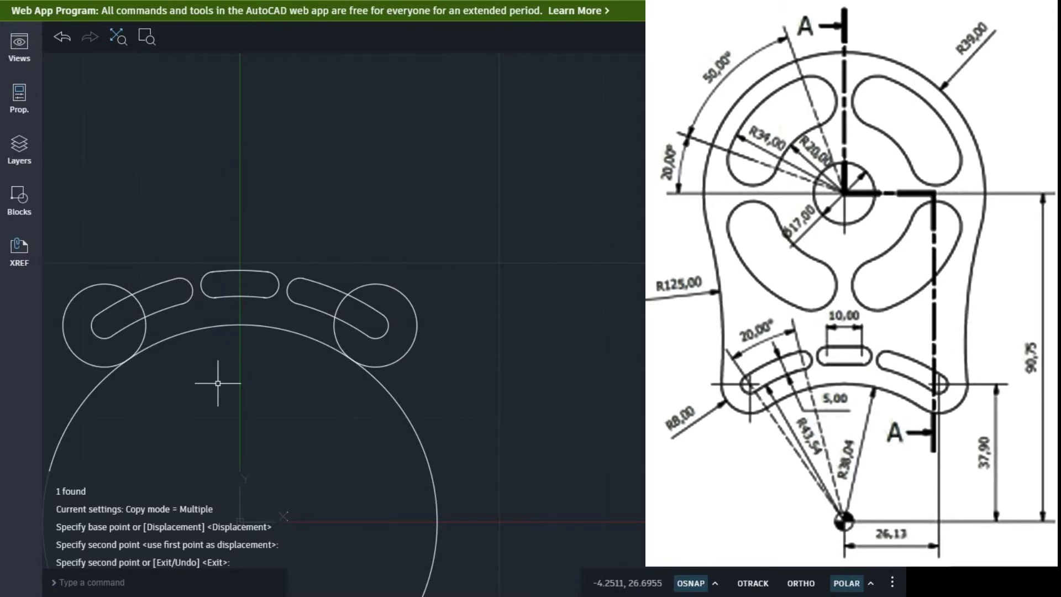
pyautogui.write('trim')
pyautogui.press('Return')
pyautogui.click(411, 425)
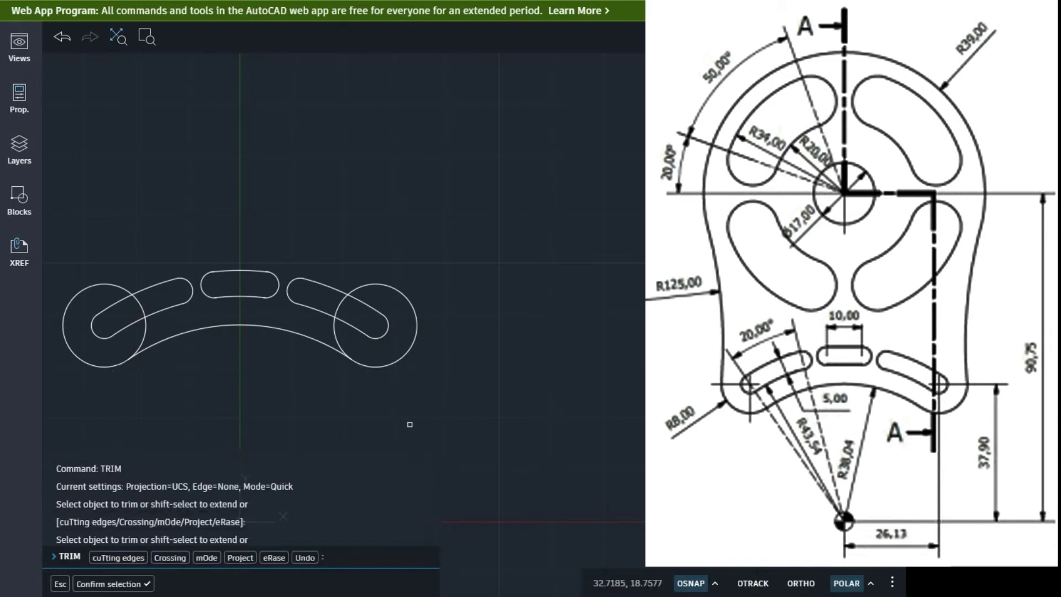
pyautogui.click(141, 307)
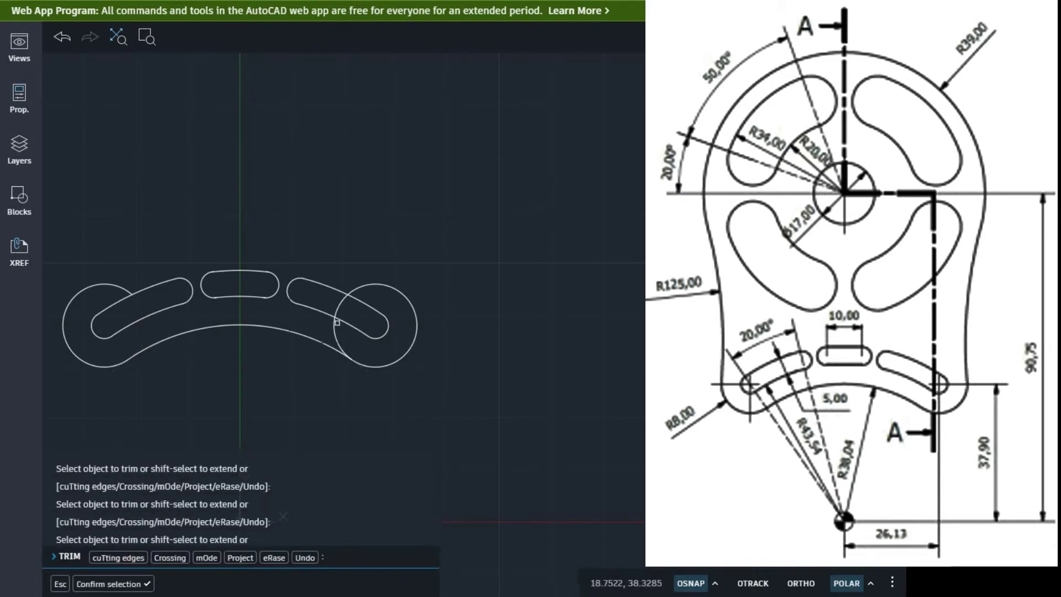
pyautogui.click(336, 325)
pyautogui.click(339, 313)
pyautogui.press('Return')
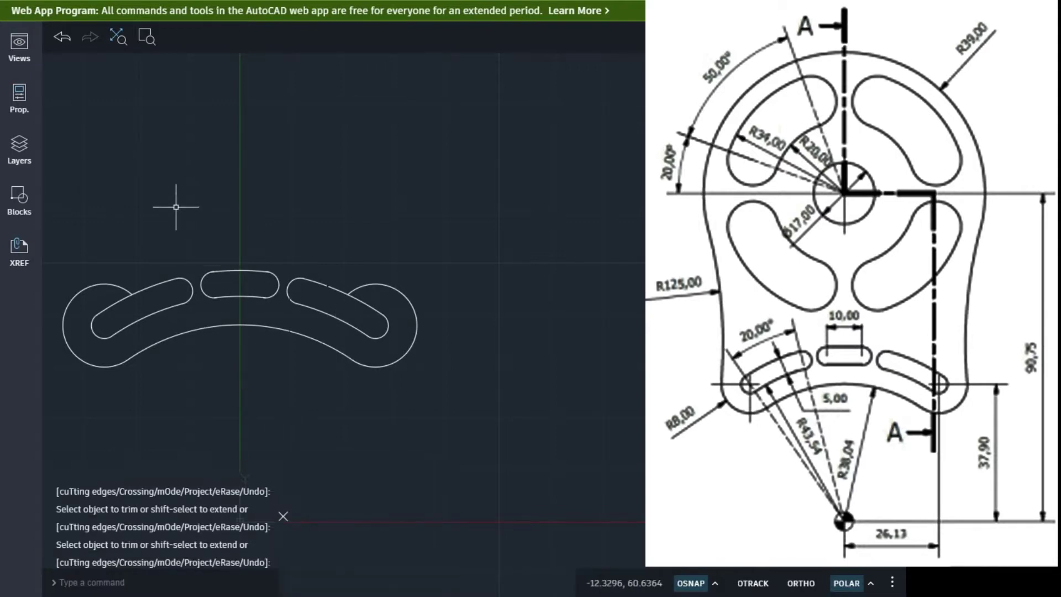
# Step: Draw the central hole as a circle of diameter 17 centred at 0,90.75
pyautogui.scroll(-2, 176, 206)
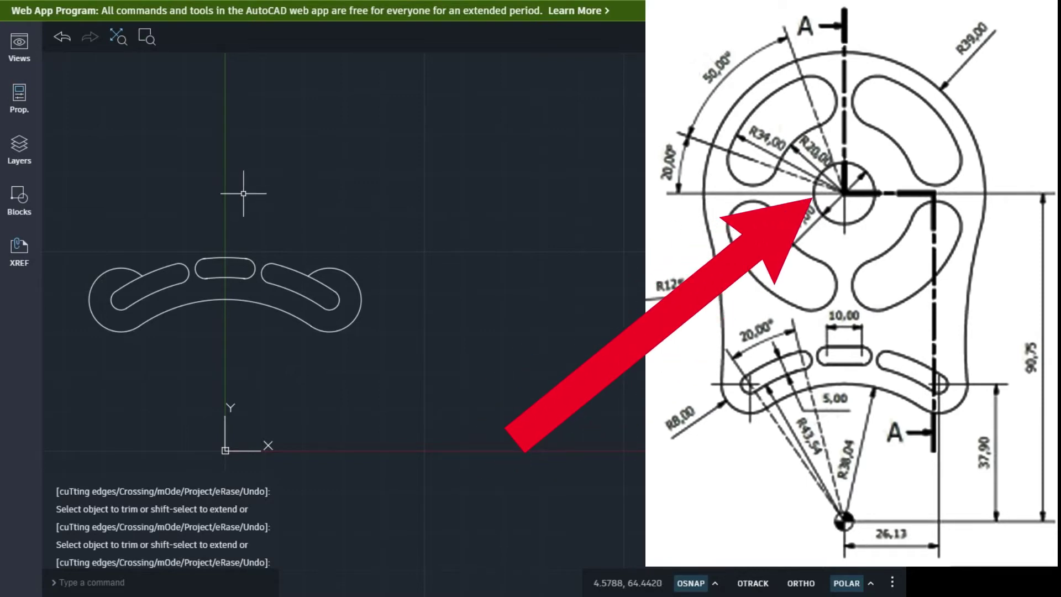
pyautogui.click(243, 193)
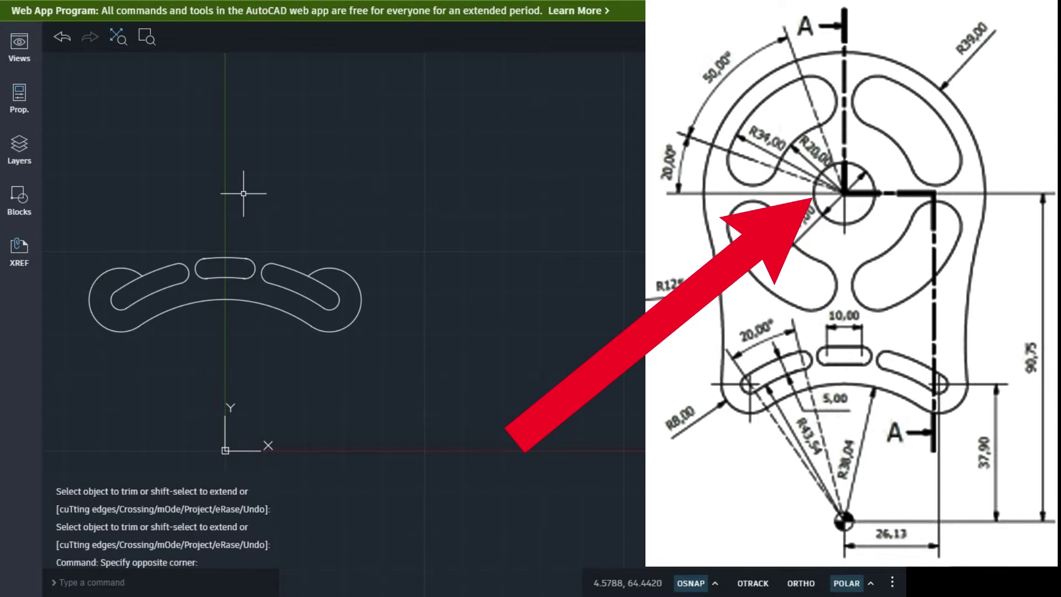
pyautogui.write('c')
pyautogui.press('Return')
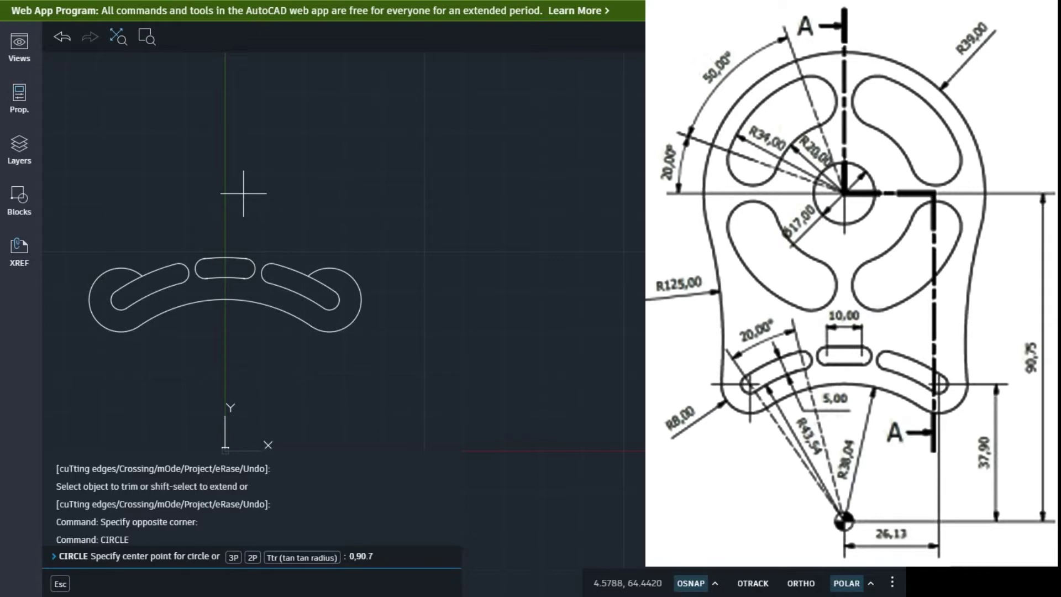
pyautogui.press('Return')
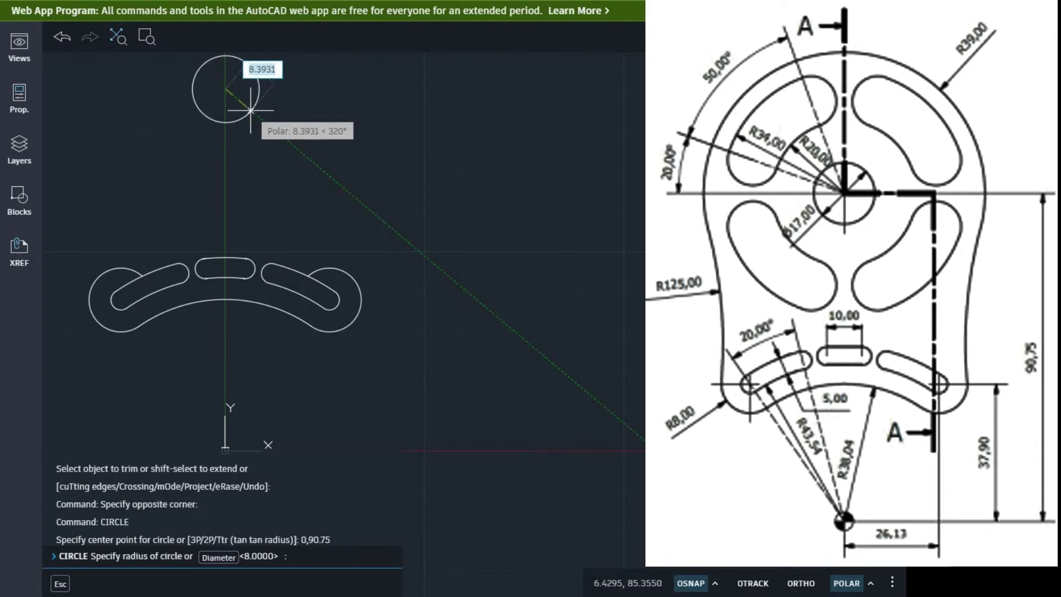
pyautogui.write('d')
pyautogui.press('Return')
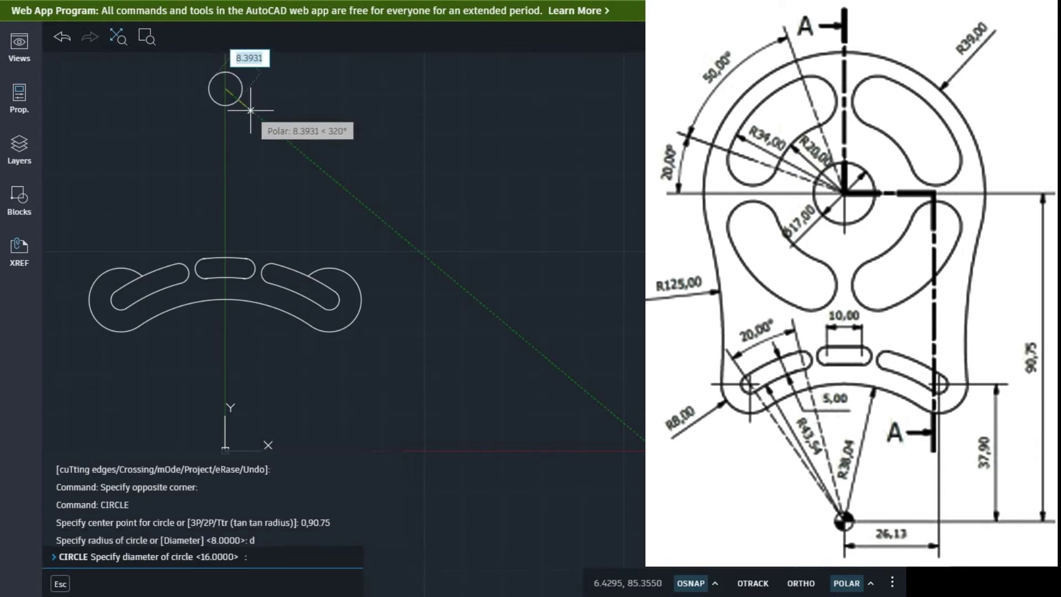
pyautogui.write('17')
pyautogui.press('Return')
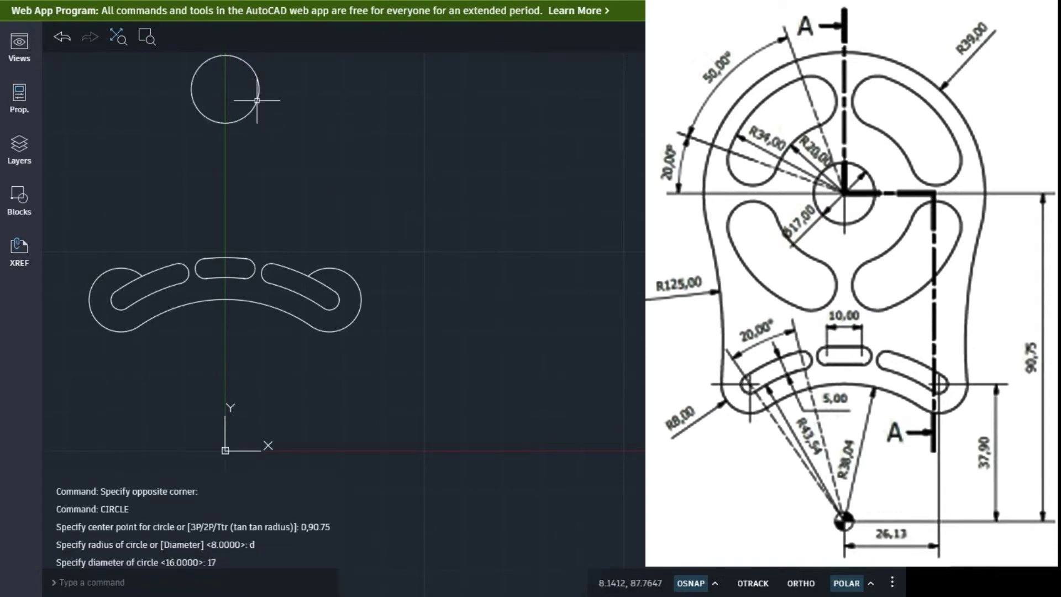
# Step: Draw a circle of radius 39 concentric with the diameter 17 hole
pyautogui.scroll(-2, 258, 115)
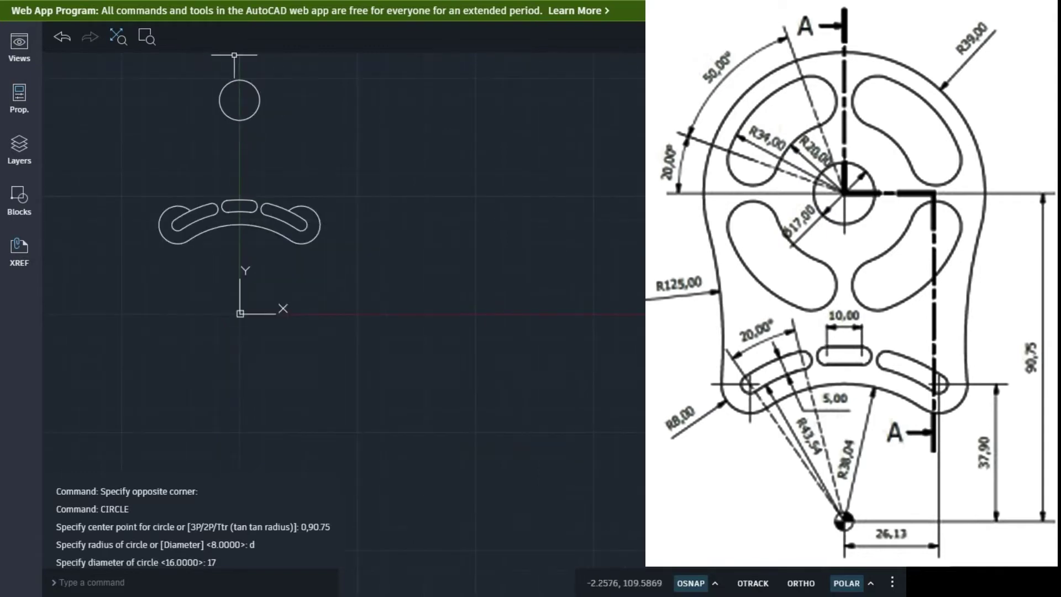
pyautogui.scroll(3, 243, 67)
pyautogui.scroll(-1, 109, 135)
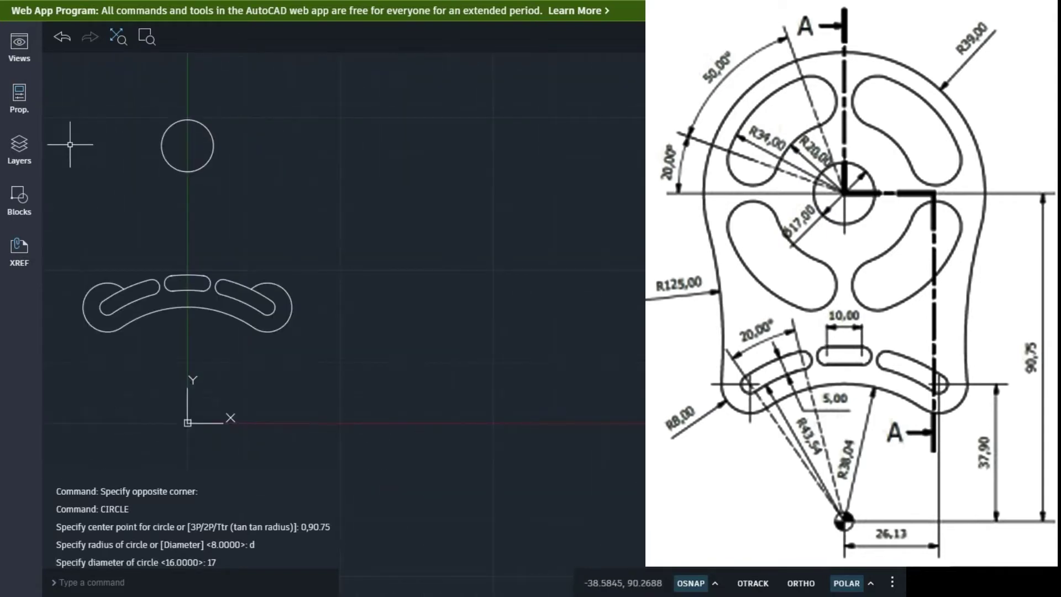
pyautogui.scroll(2, 75, 147)
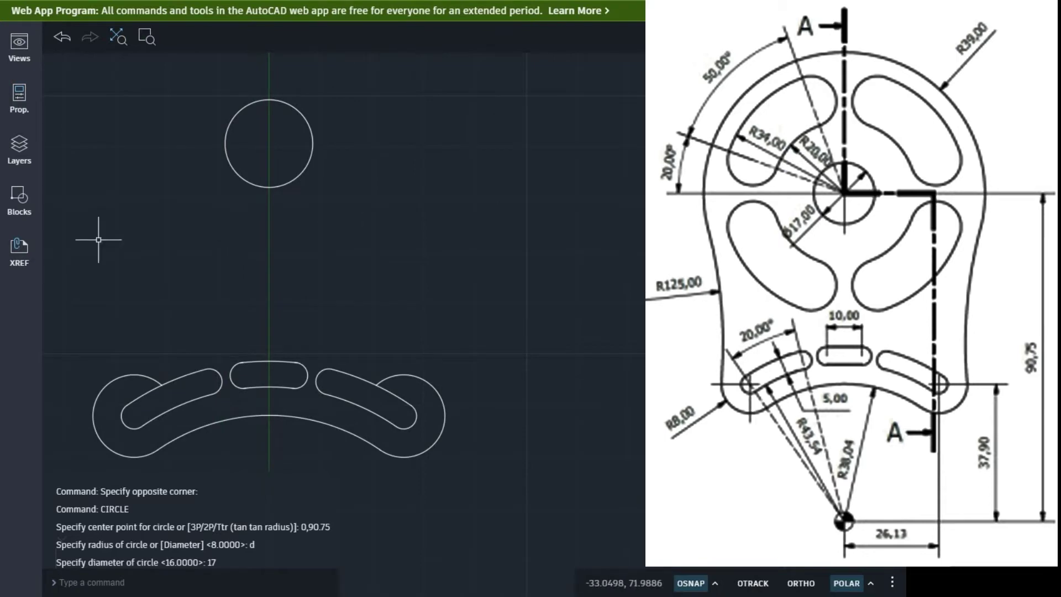
pyautogui.click(240, 277)
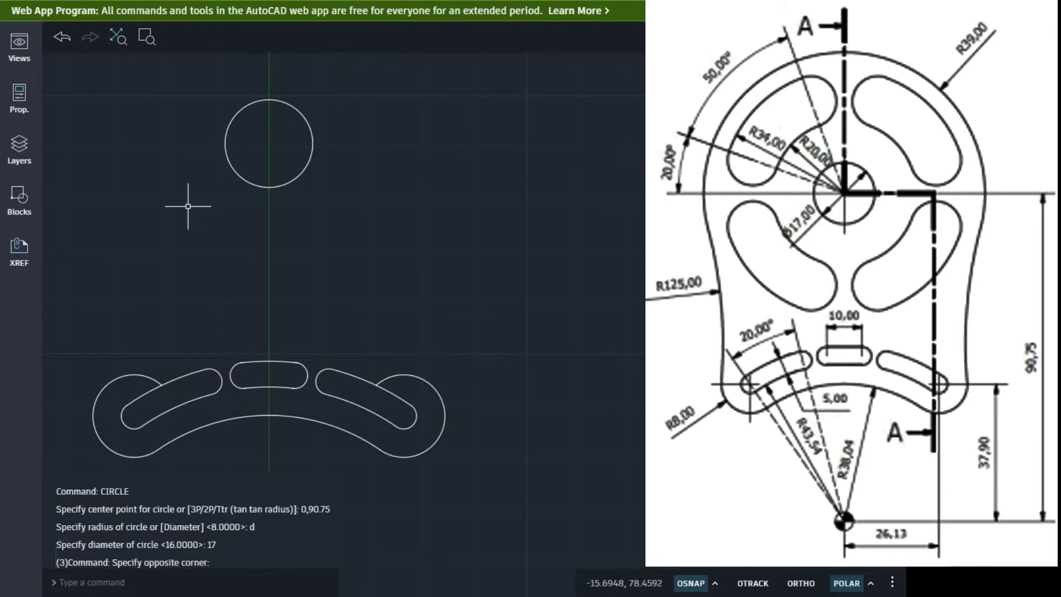
pyautogui.write('c')
pyautogui.press('Return')
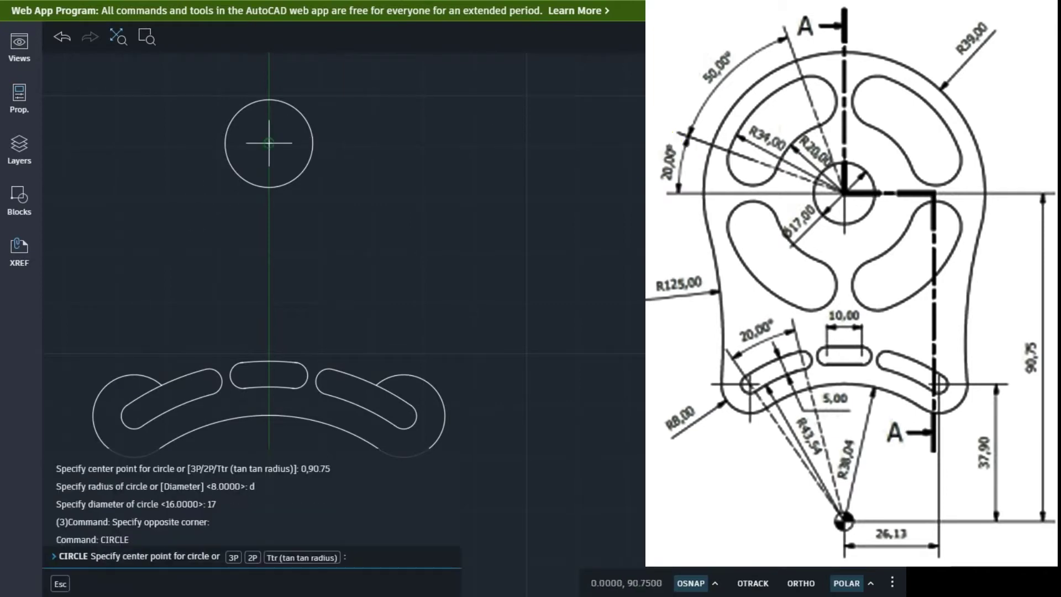
pyautogui.click(269, 142)
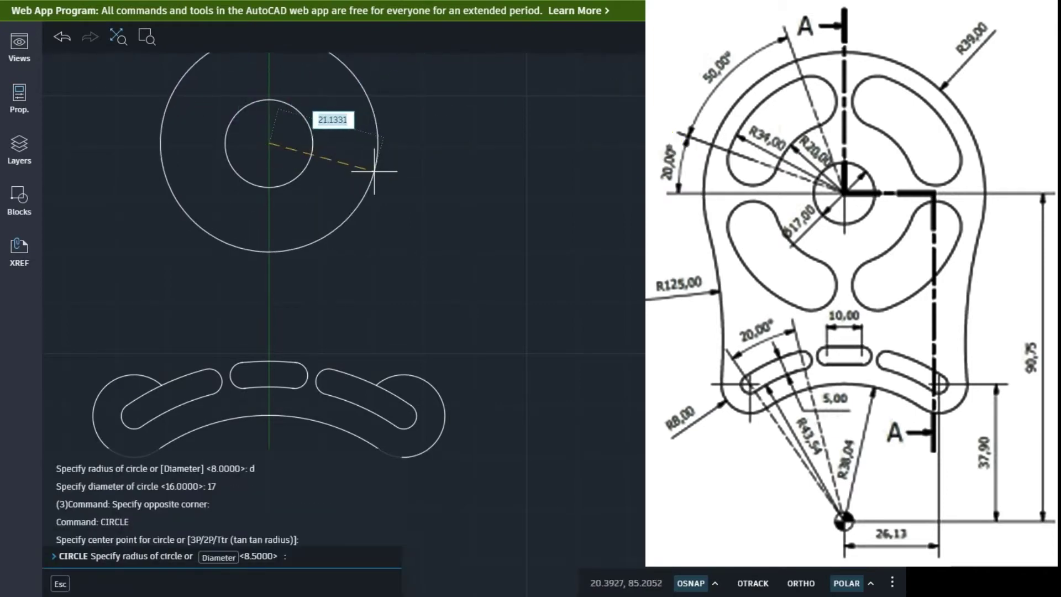
pyautogui.write('39')
pyautogui.press('Return')
pyautogui.scroll(-5, 374, 171)
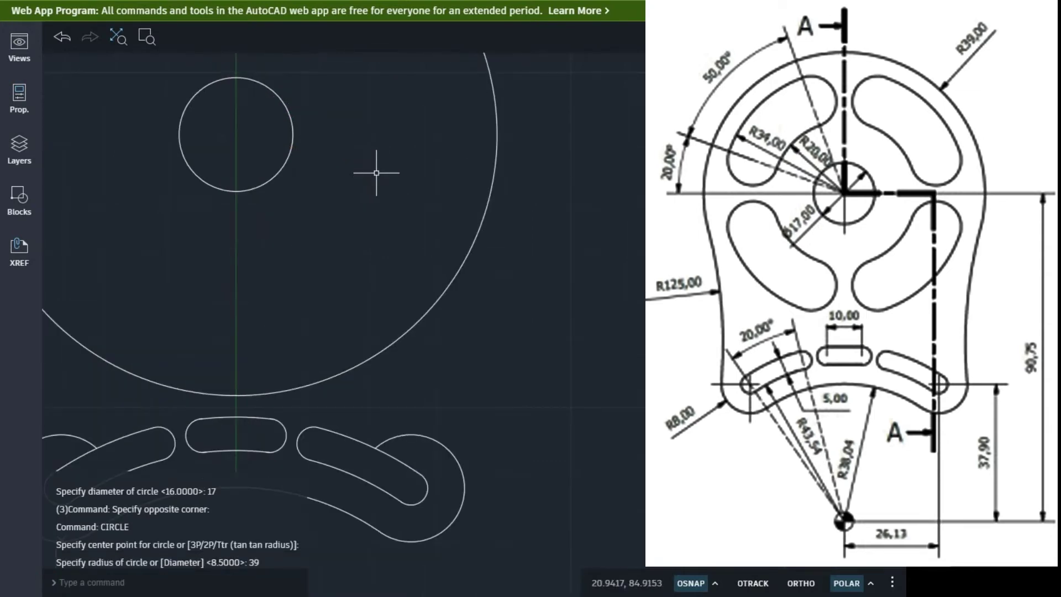
# Step: Fillet the left and right radius 8 end arcs to the radius 39 circle with a fillet radius of 125
pyautogui.scroll(3, 379, 70)
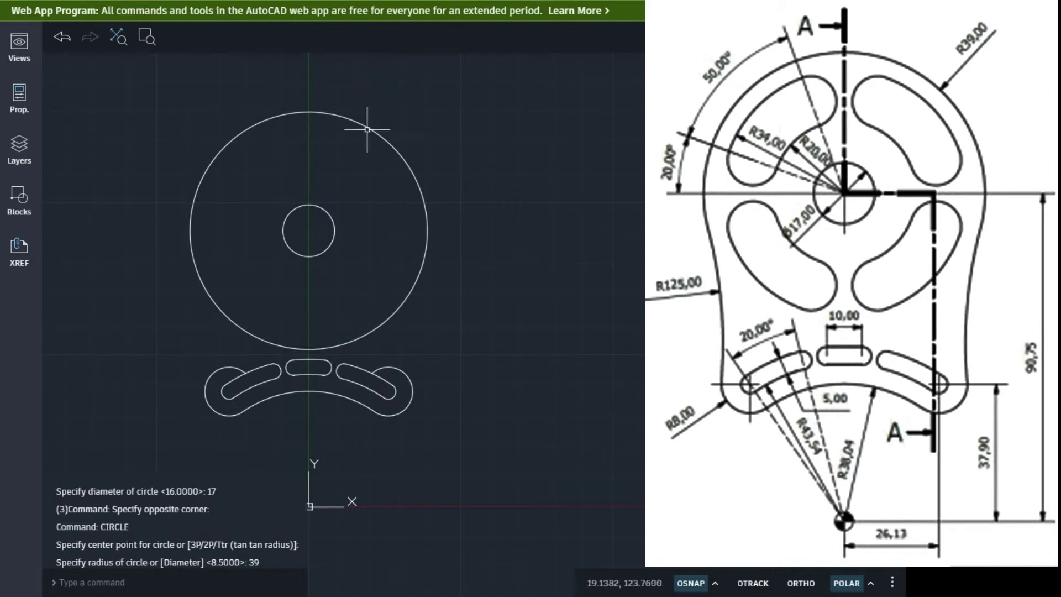
pyautogui.scroll(2, 356, 263)
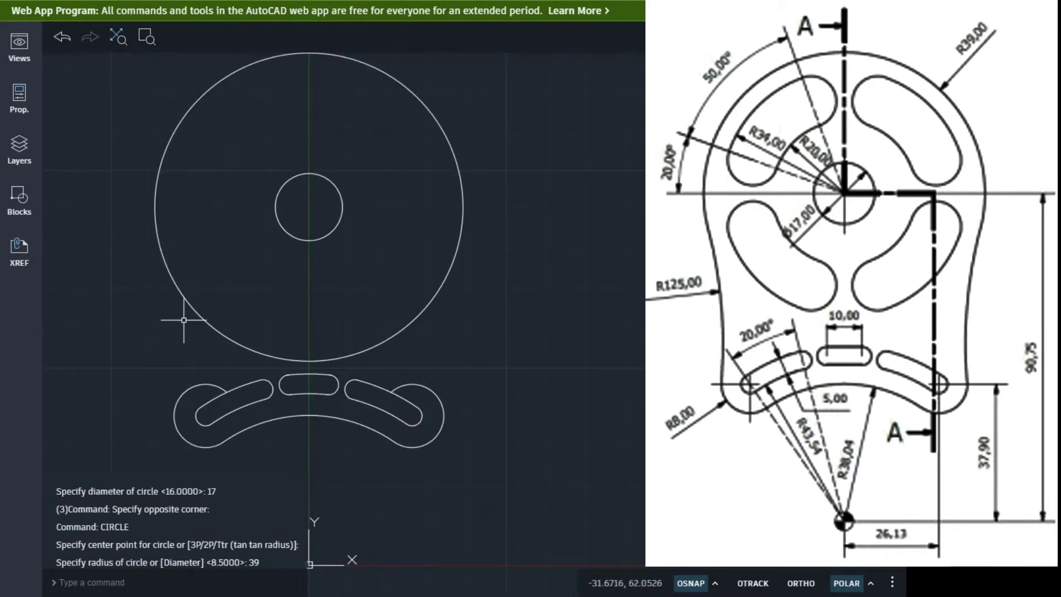
pyautogui.write('f')
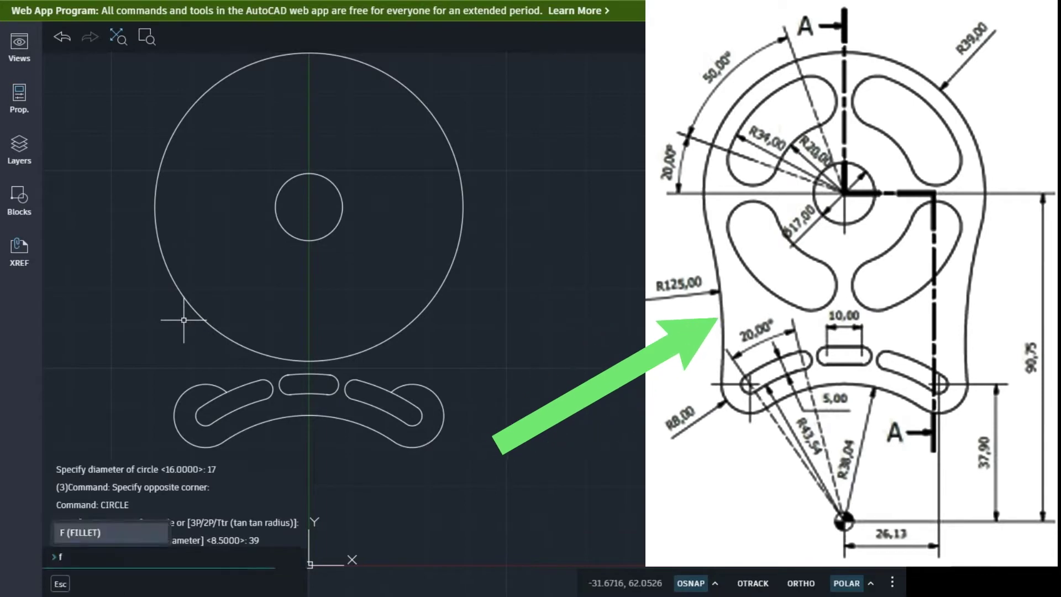
pyautogui.write('illet')
pyautogui.press('Return')
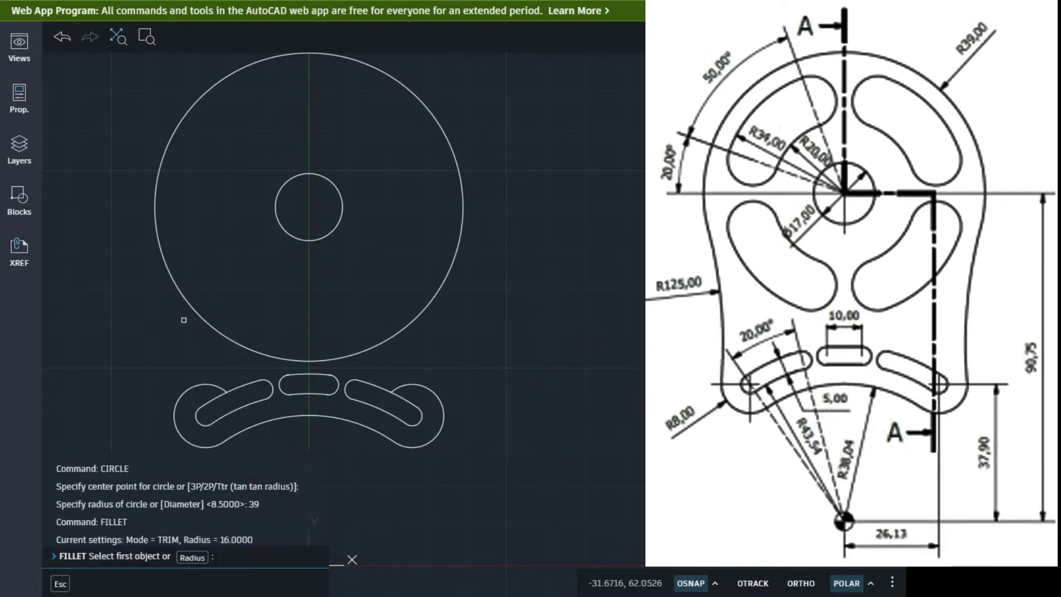
pyautogui.write('r')
pyautogui.press('Return')
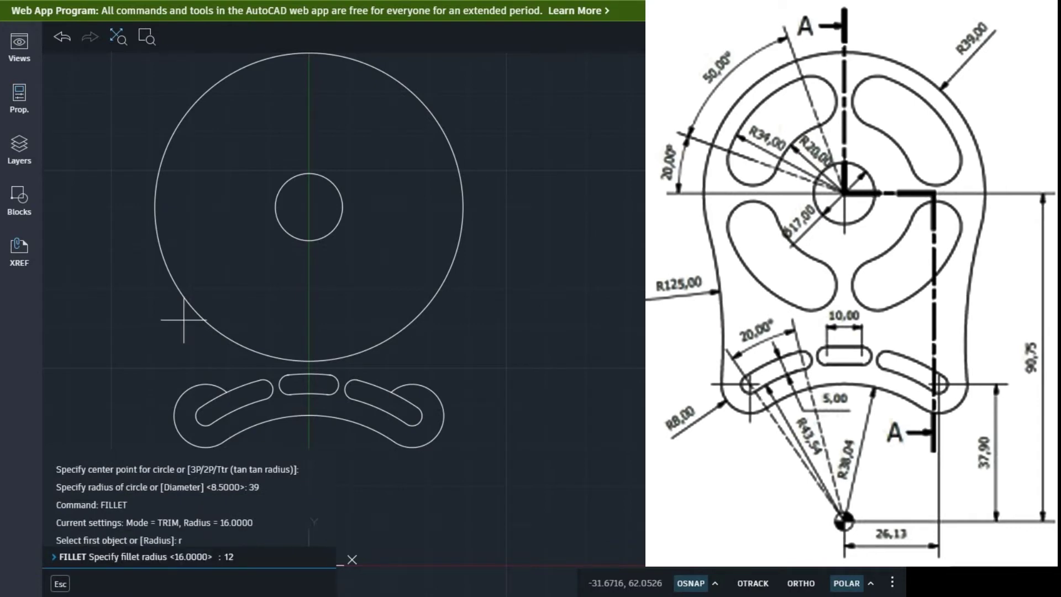
pyautogui.press('Return')
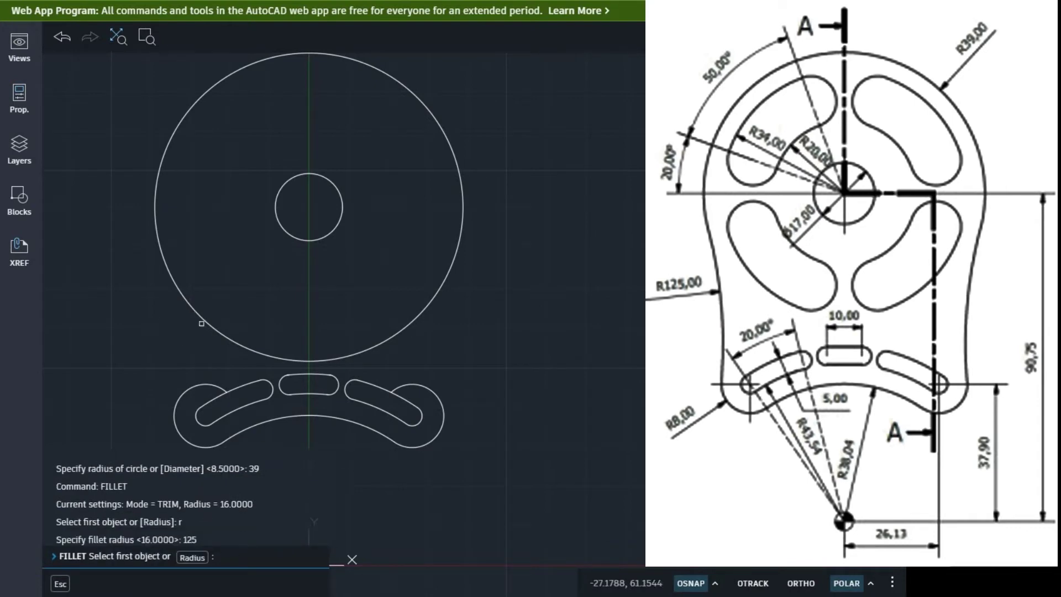
pyautogui.click(182, 395)
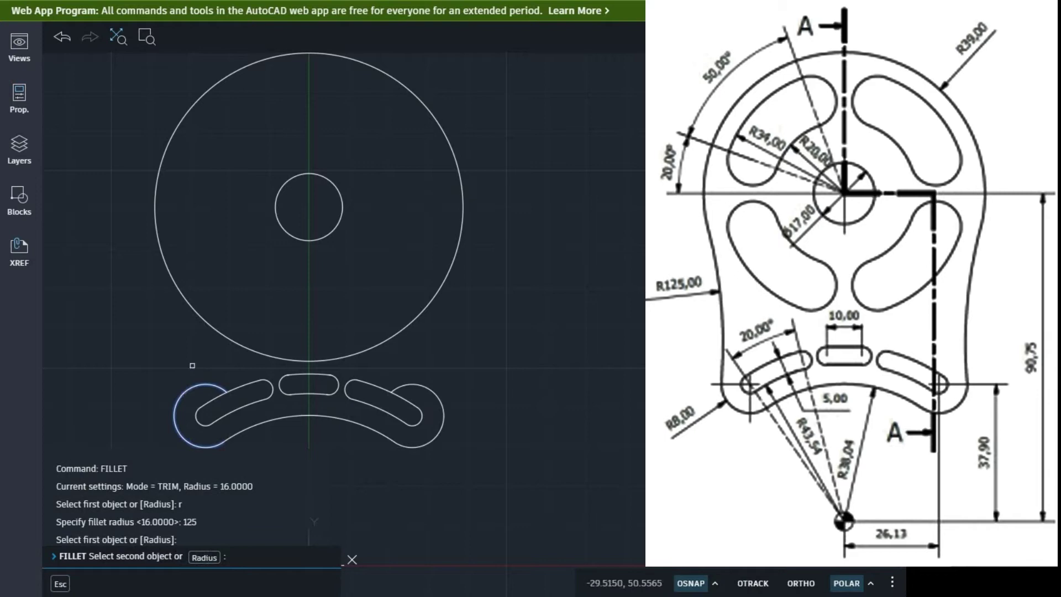
pyautogui.click(191, 305)
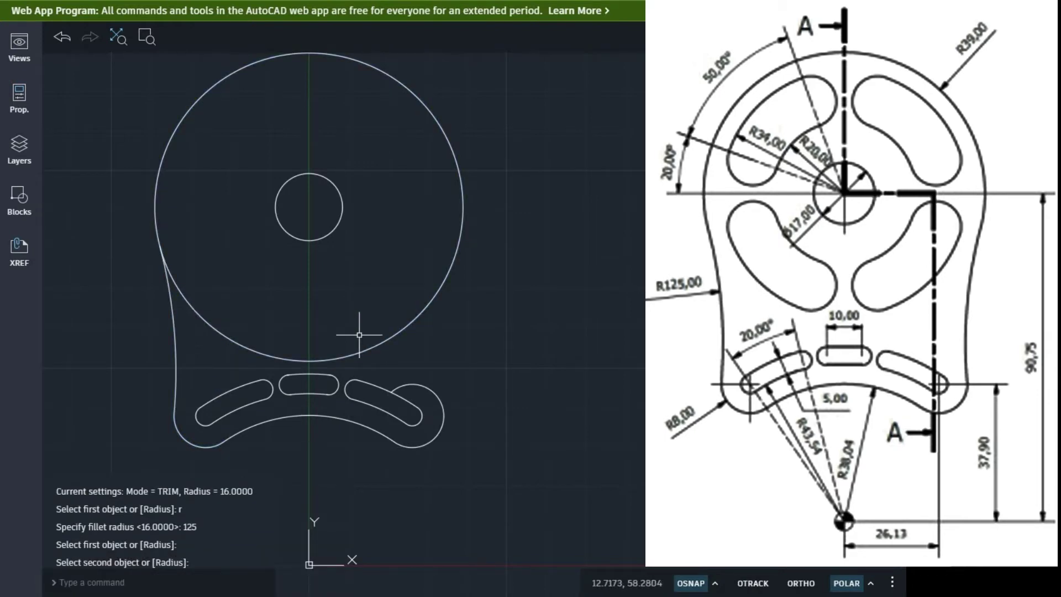
pyautogui.press('Return')
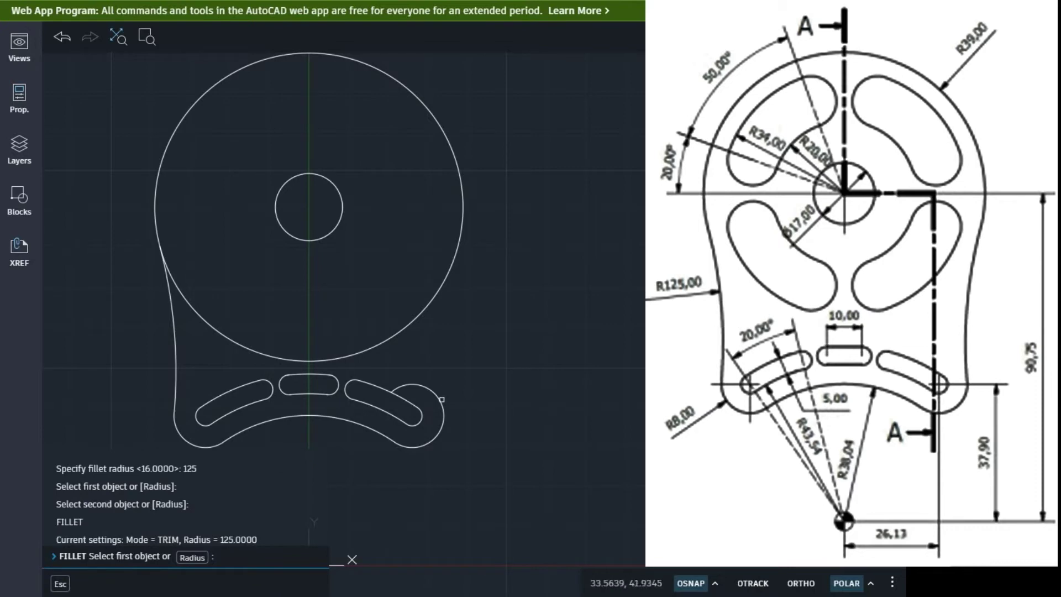
pyautogui.click(456, 251)
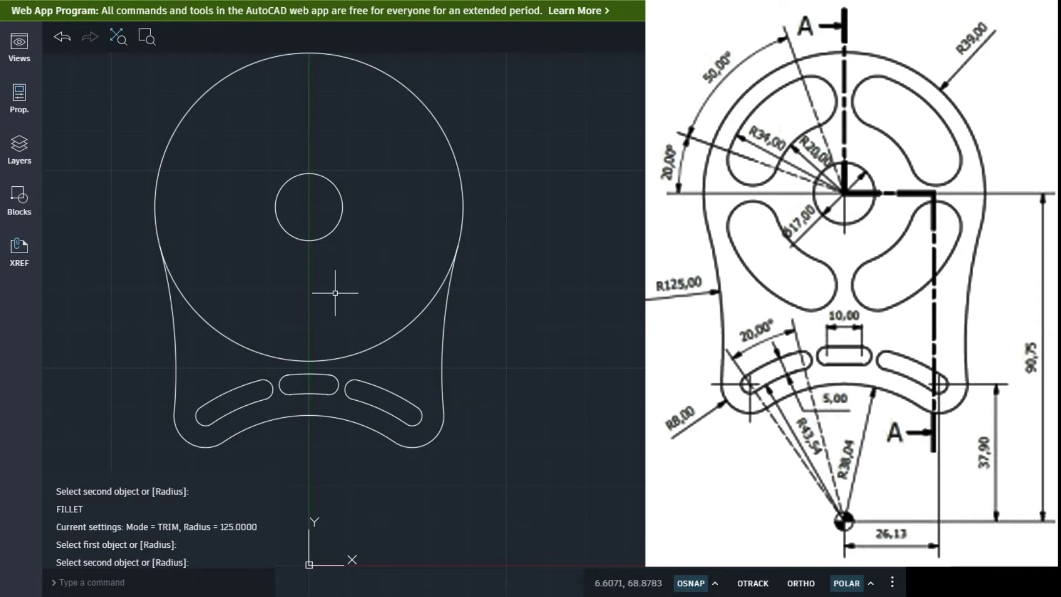
# Step: Trim the lower arc of the radius 39 circle between the two radius 125 side fillets
pyautogui.write('trim')
pyautogui.press('Return')
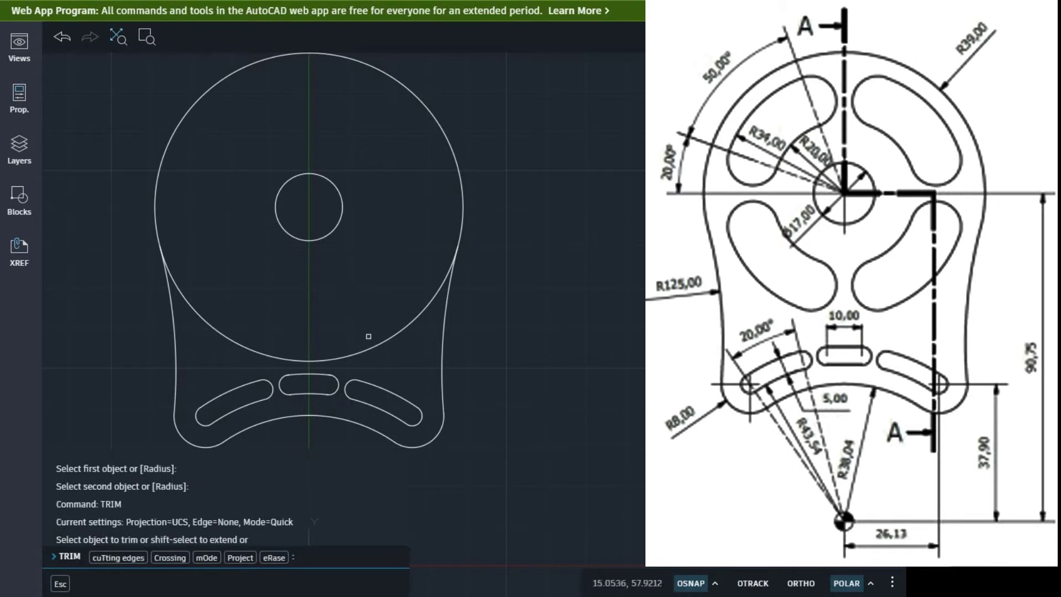
pyautogui.click(365, 351)
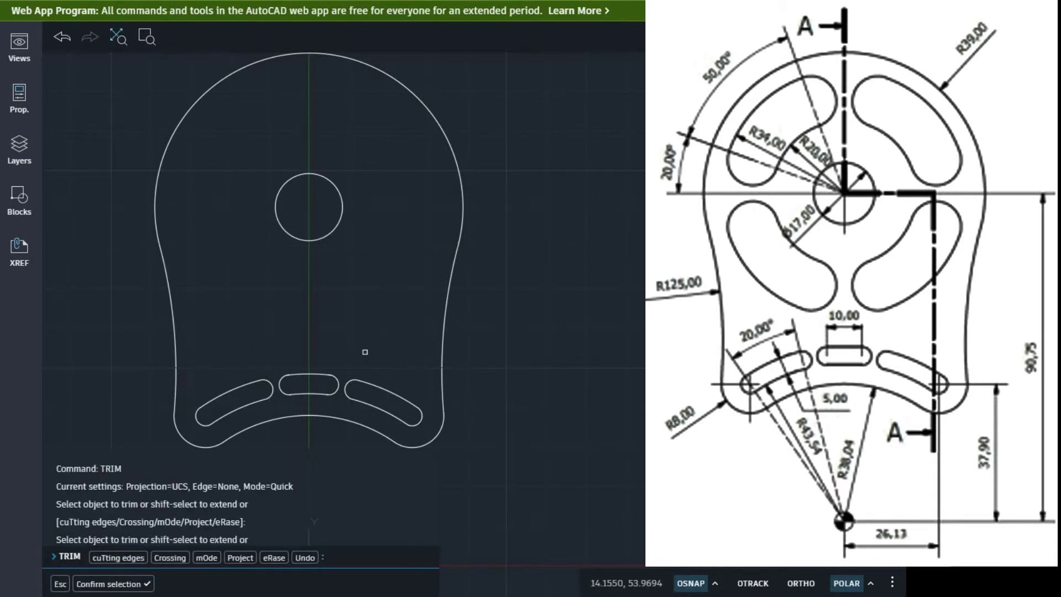
pyautogui.press('Return')
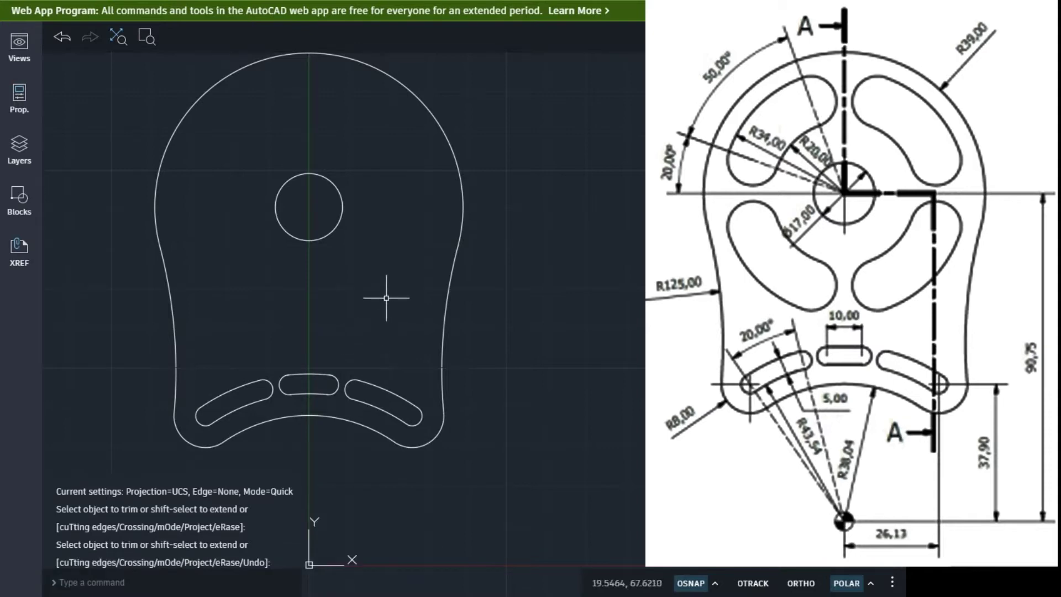
# Step: Draw a horizontal construction line about 51 units long leftward from the centre of the diameter 17 hole
pyautogui.write('pan')
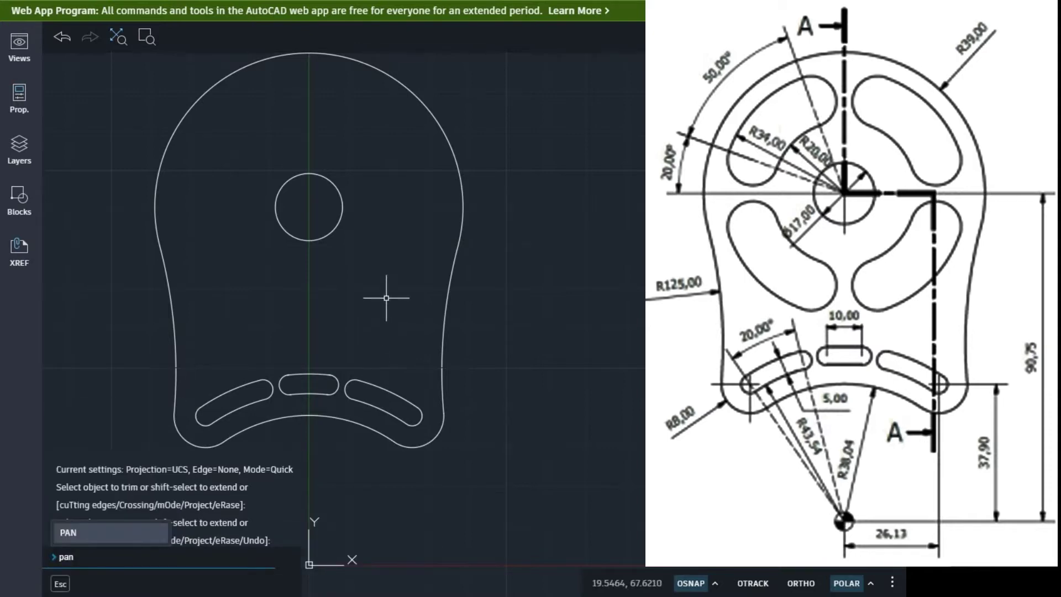
pyautogui.press('Return')
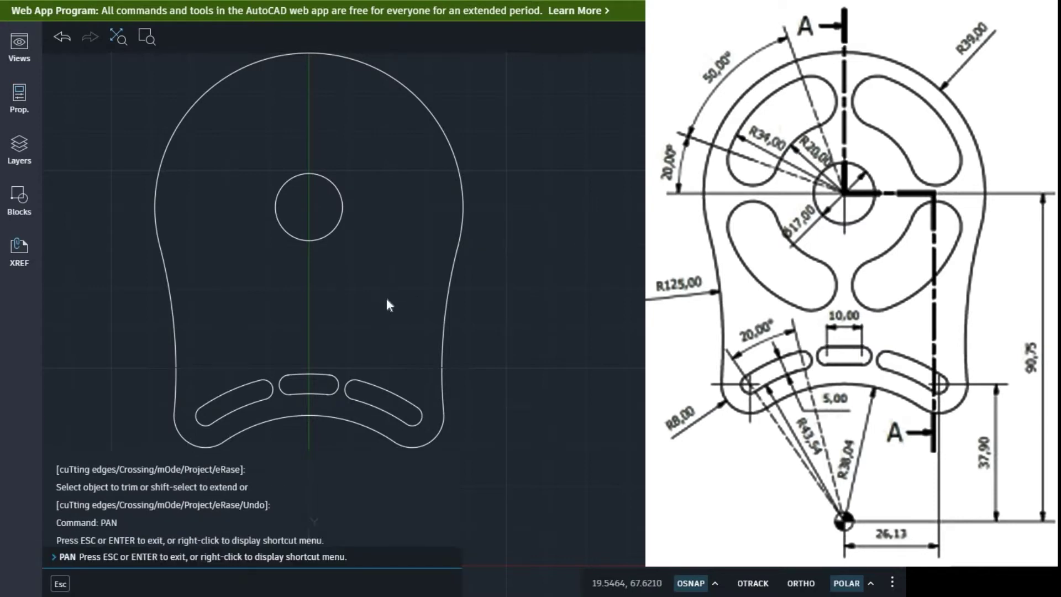
pyautogui.moveTo(385, 291)
pyautogui.mouseDown()
pyautogui.moveTo(323, 310)
pyautogui.moveTo(304, 296)
pyautogui.mouseUp()
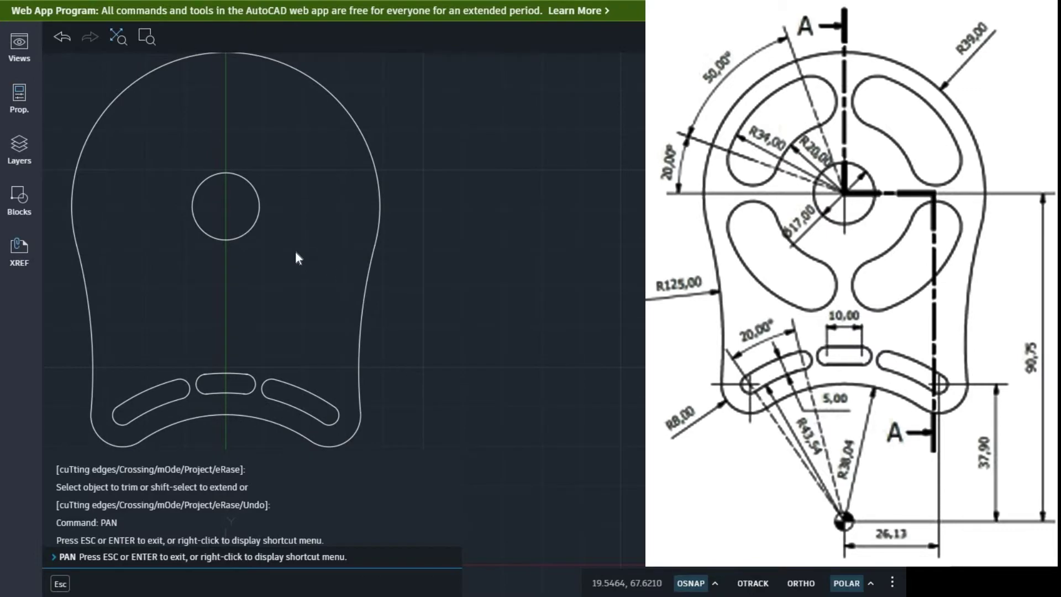
pyautogui.scroll(-3, 295, 254)
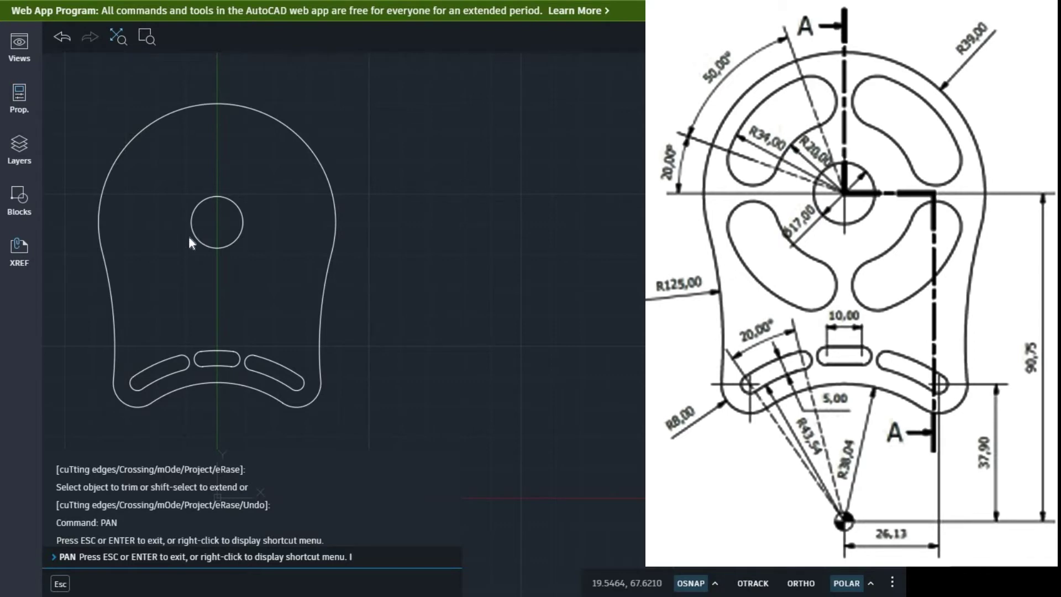
pyautogui.press('Escape')
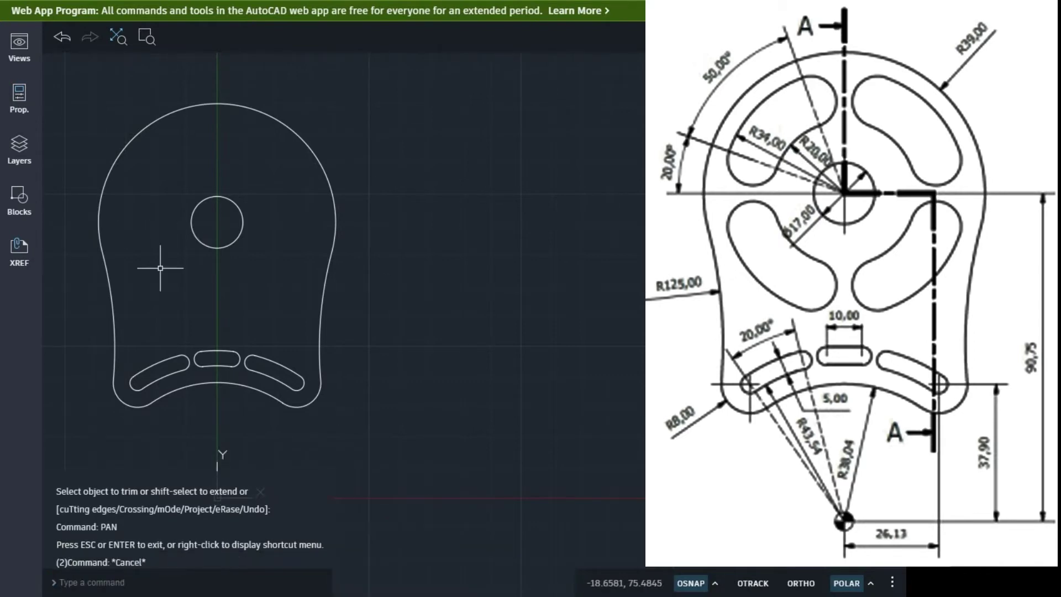
pyautogui.write('l')
pyautogui.press('Return')
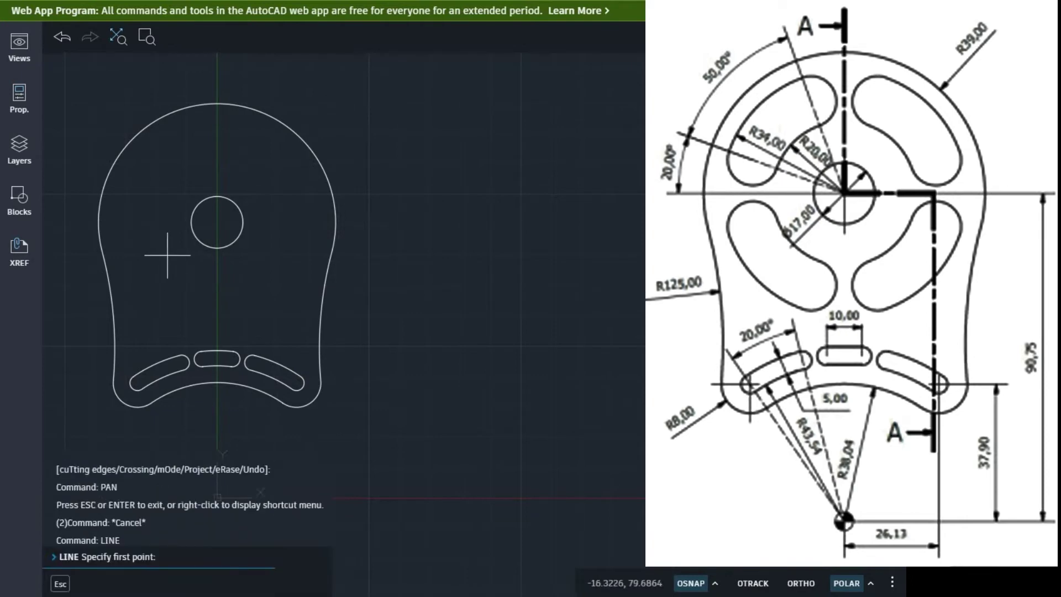
pyautogui.click(217, 223)
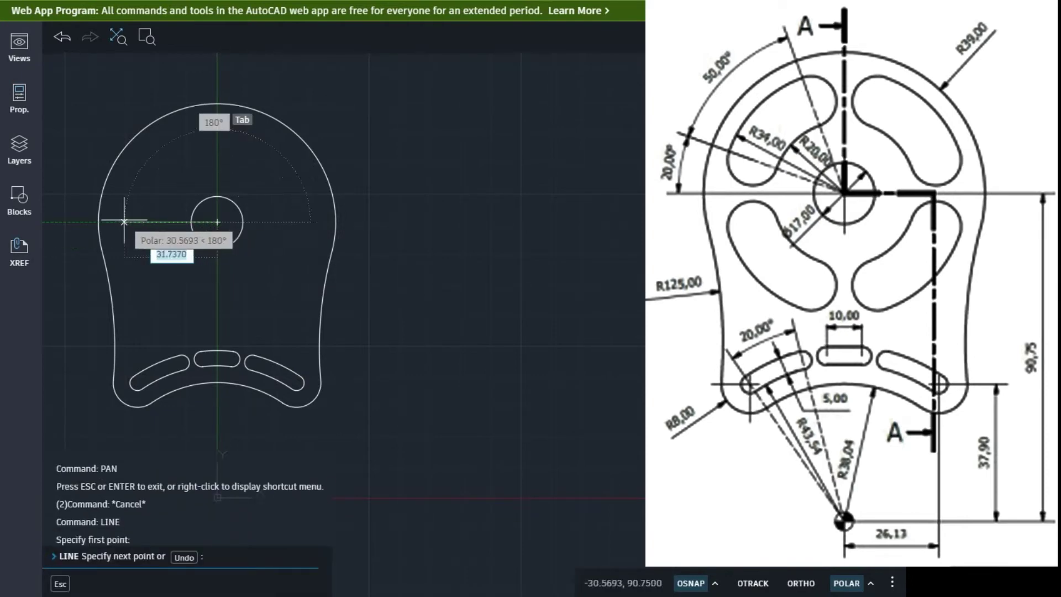
pyautogui.click(63, 222)
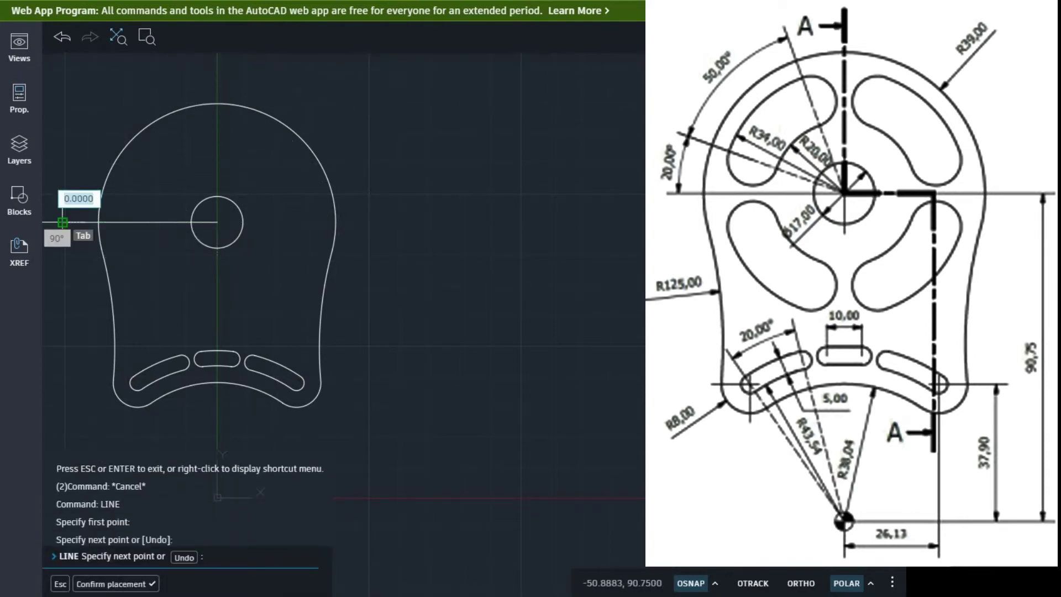
pyautogui.press('Return')
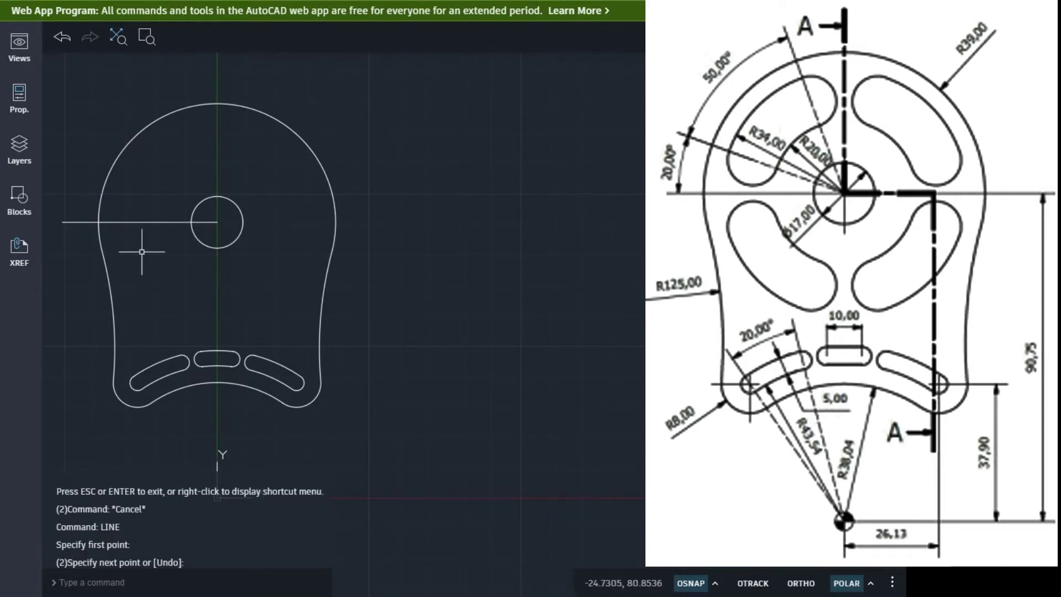
# Step: Draw a construction line from the hole centre up and to the left, 20° above the horizontal construction line and reaching past the outline
pyautogui.write('l')
pyautogui.press('Return')
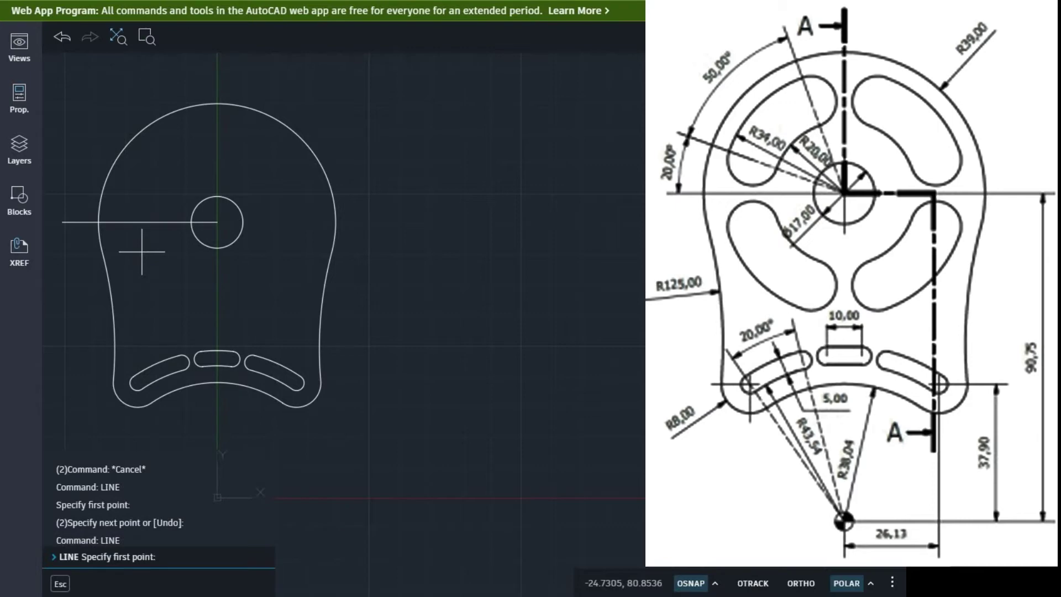
pyautogui.click(216, 222)
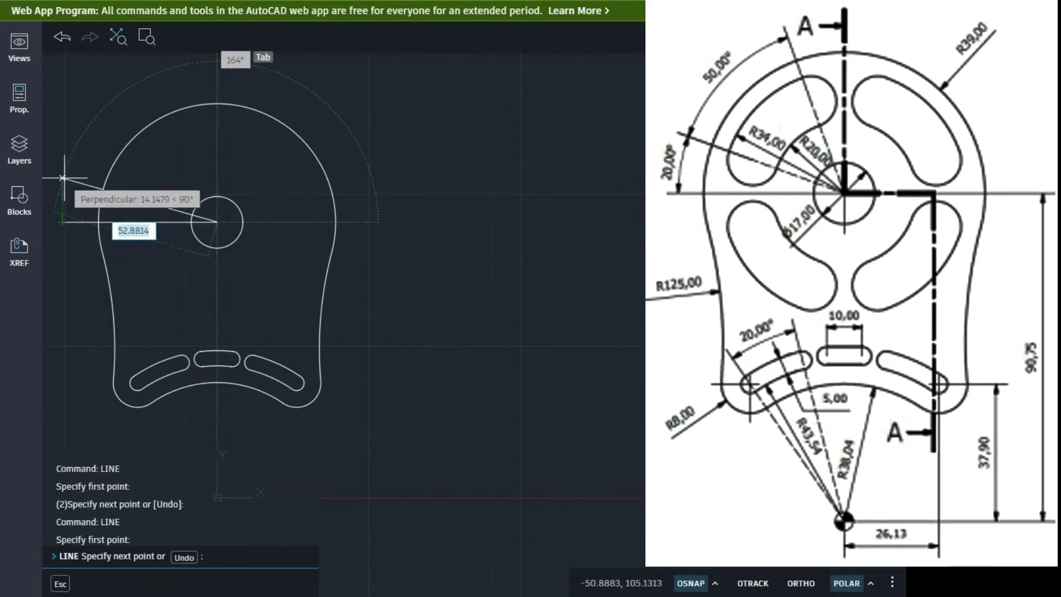
pyautogui.click(68, 172)
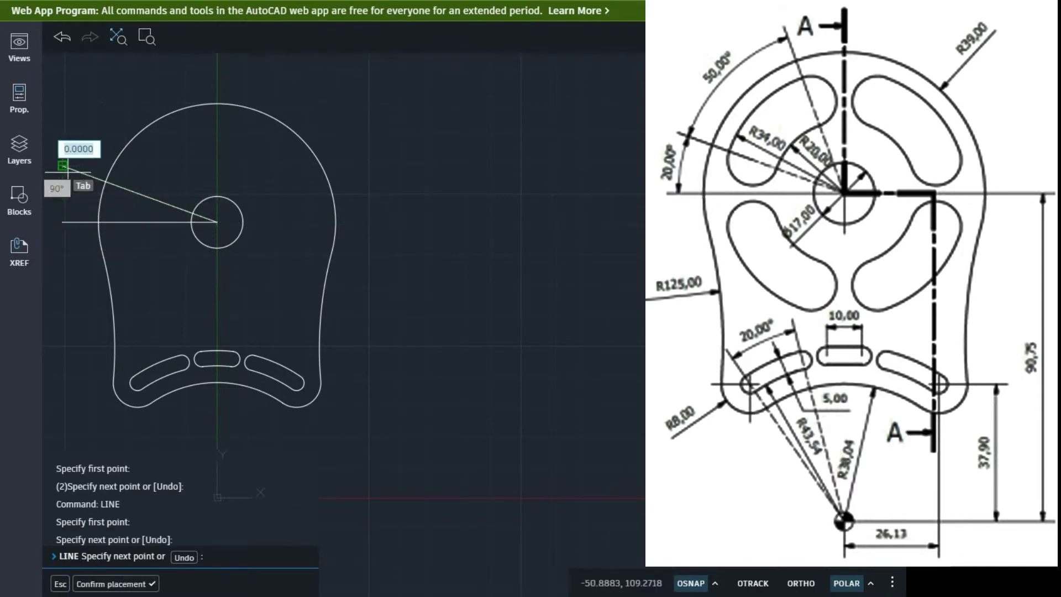
pyautogui.press('Escape')
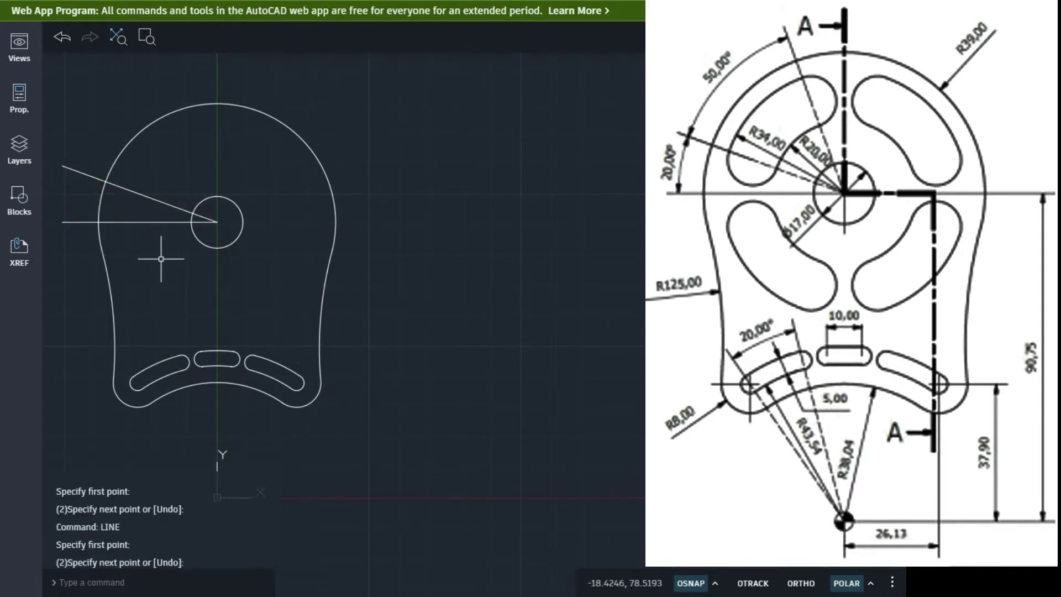
# Step: Draw a second angled construction line from the hole centre, 50° clockwise from the 20° line and extending beyond the outline
pyautogui.press('Return')
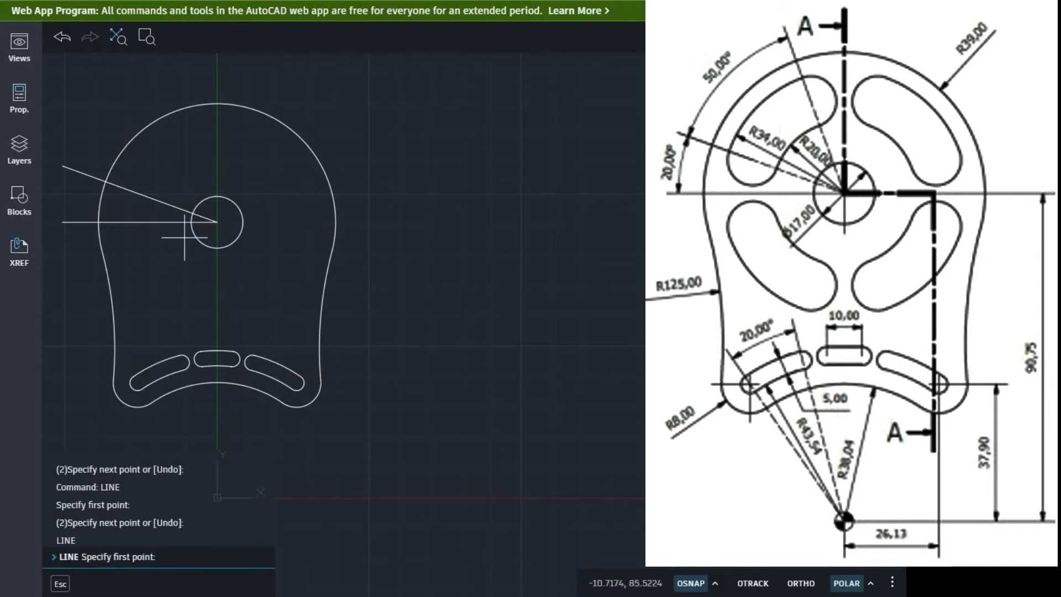
pyautogui.click(217, 222)
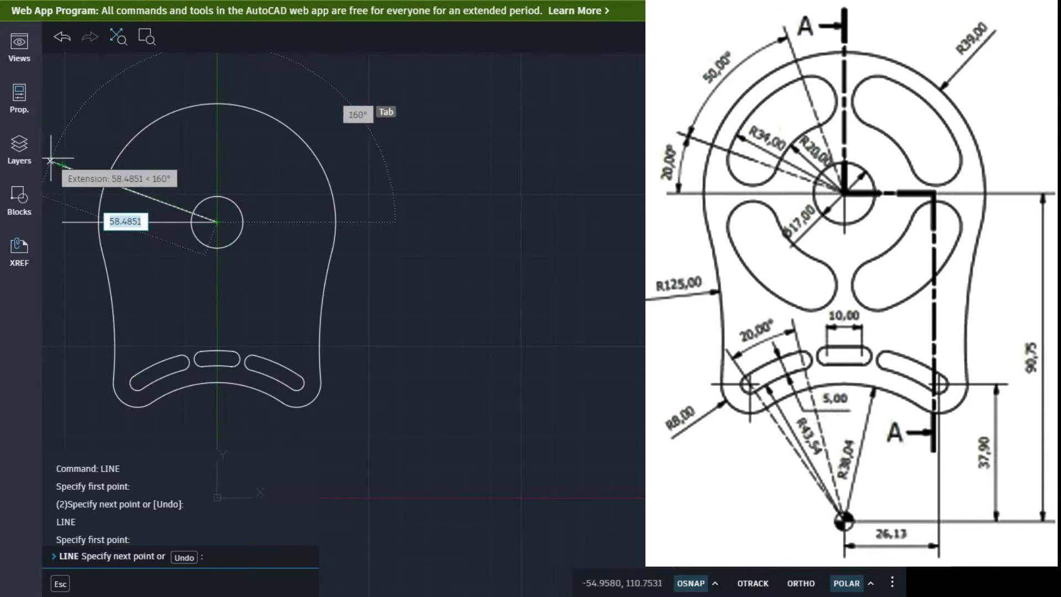
pyautogui.click(166, 84)
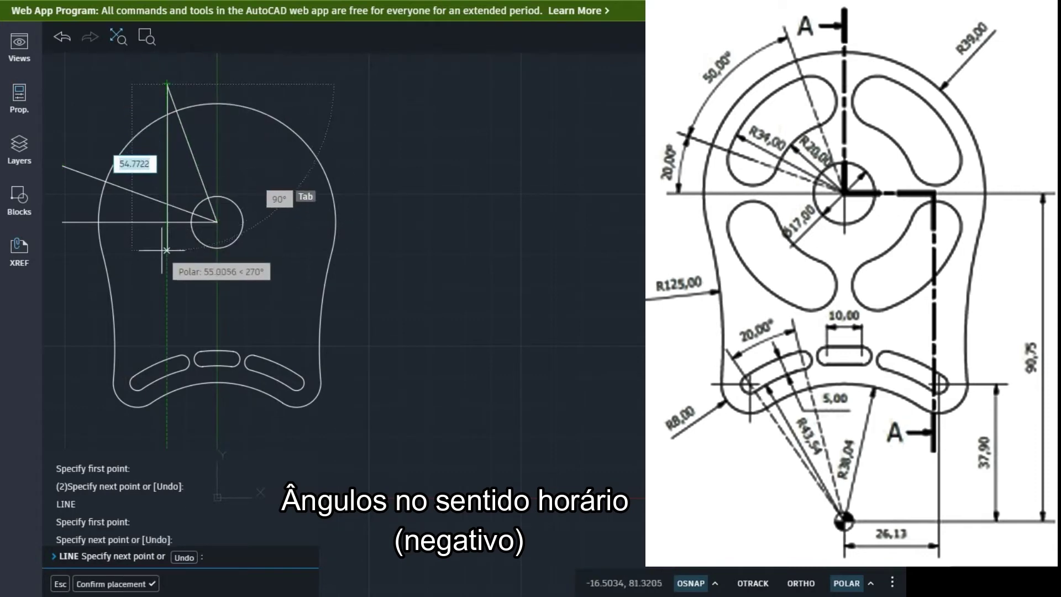
pyautogui.press('Escape')
pyautogui.scroll(-2, 147, 241)
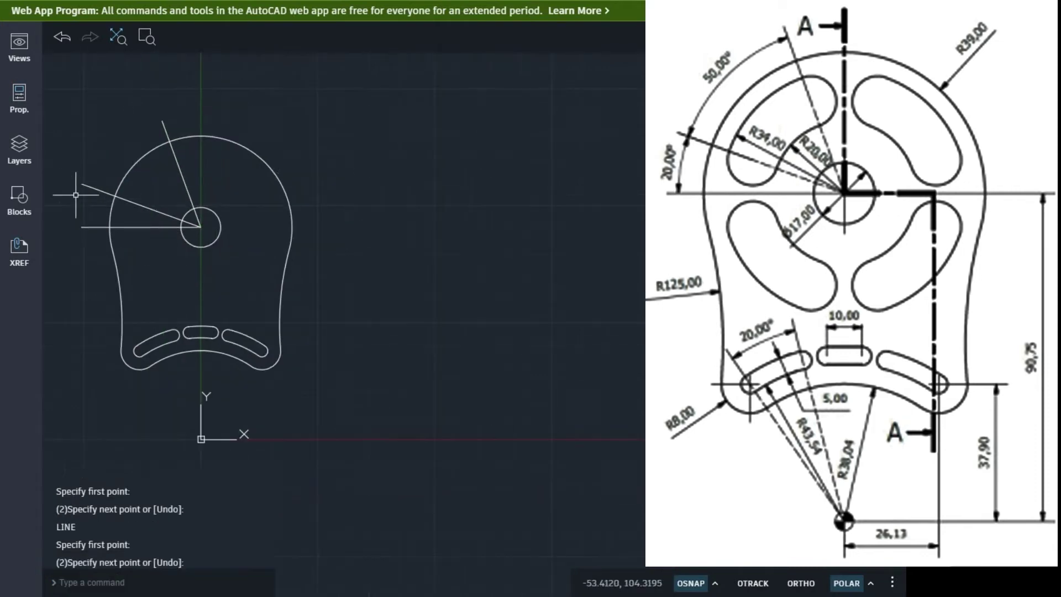
pyautogui.scroll(2, 75, 195)
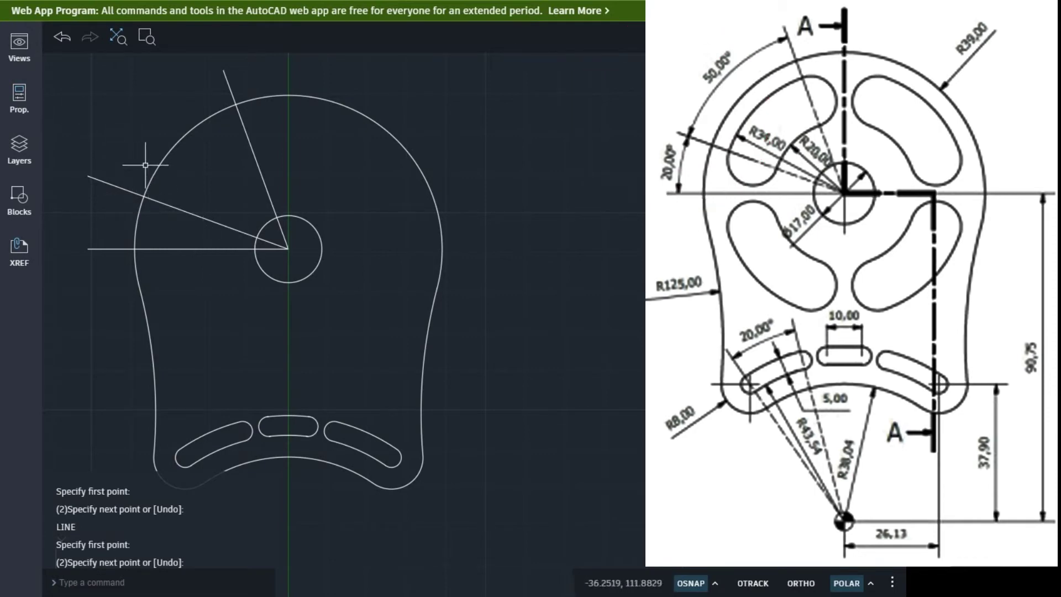
# Step: Draw a circle of radius 34 concentric with the diameter 17 hole
pyautogui.write('c')
pyautogui.press('Return')
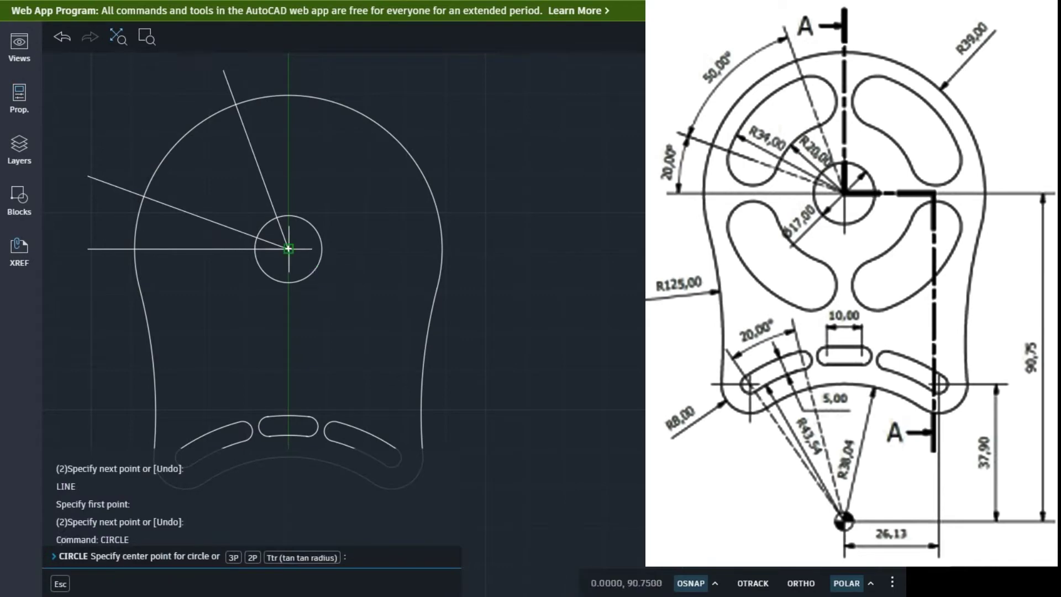
pyautogui.click(289, 249)
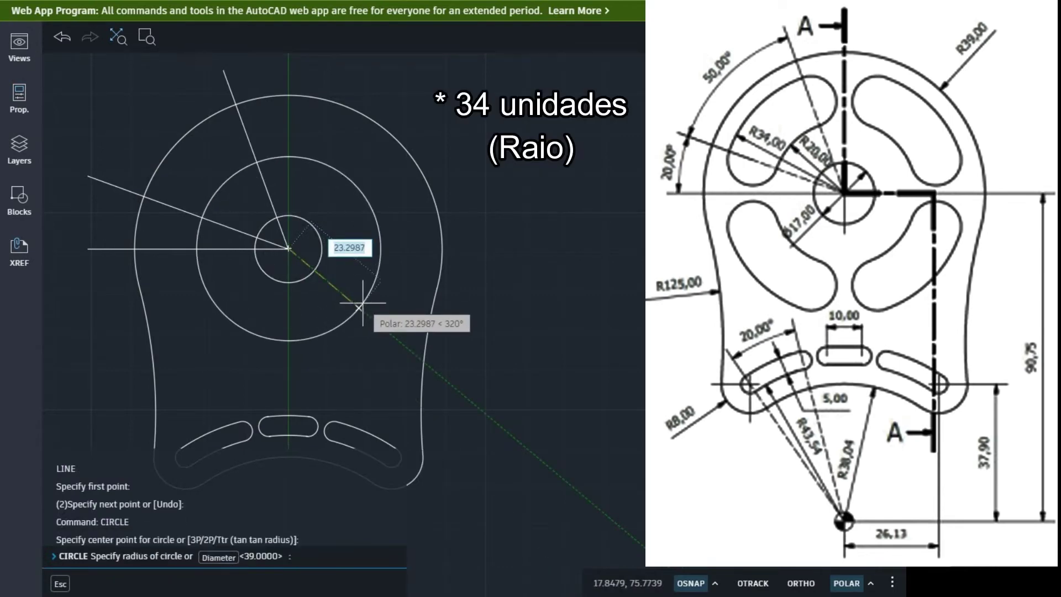
pyautogui.write('34')
pyautogui.press('Return')
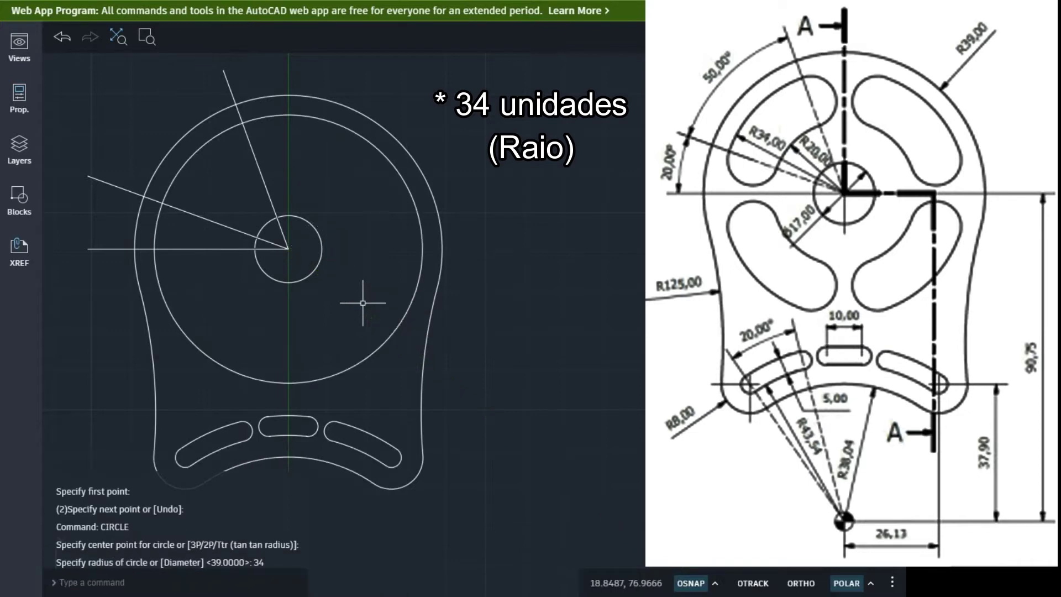
# Step: Draw a circle of radius 20 concentric with the diameter 17 hole
pyautogui.press('Return')
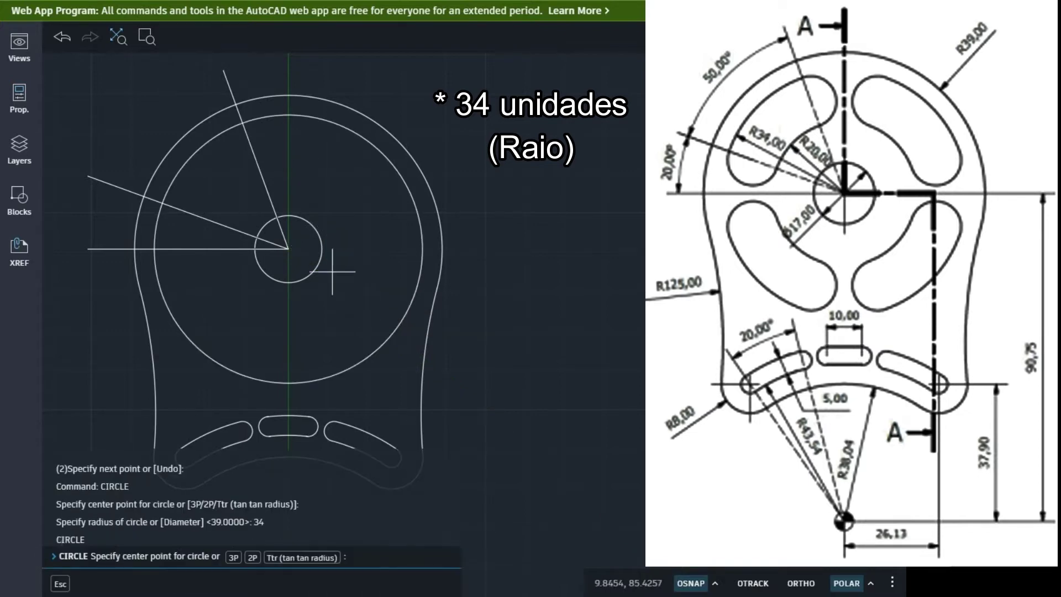
pyautogui.click(288, 248)
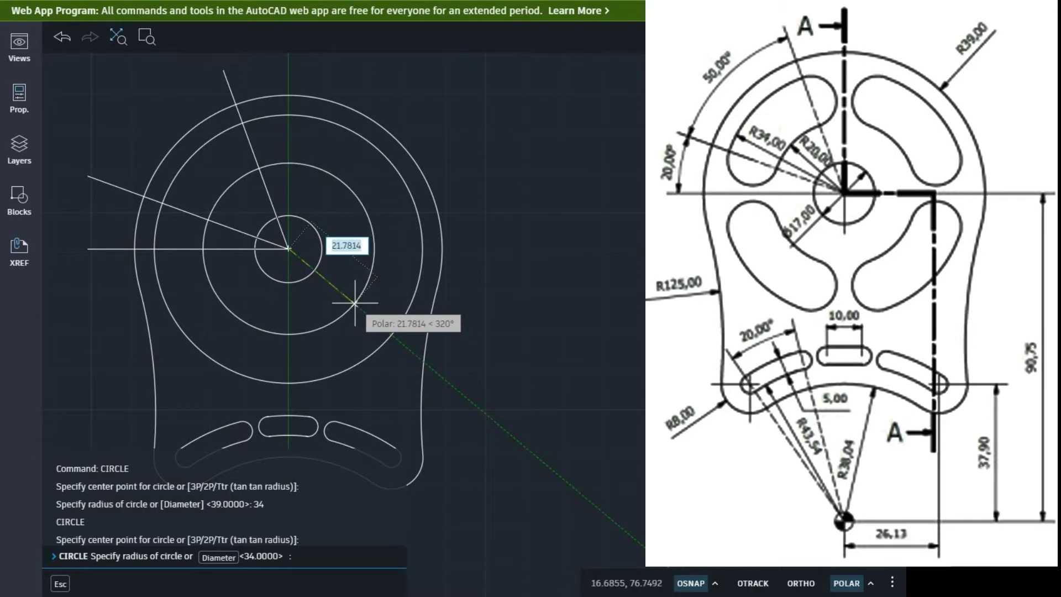
pyautogui.write('20')
pyautogui.press('Return')
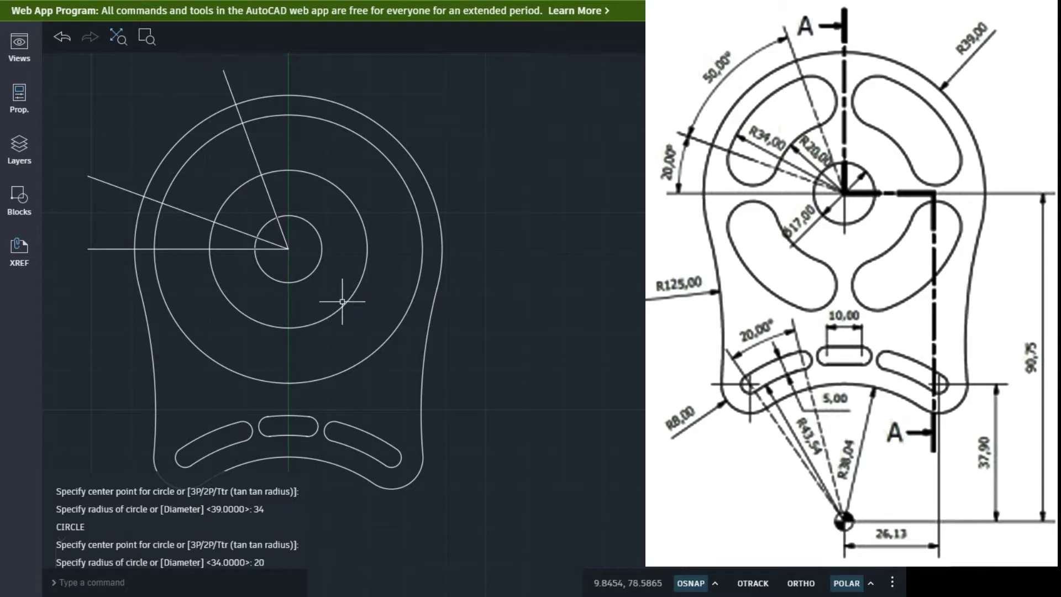
# Step: Erase the horizontal construction line running left from the hole centre
pyautogui.click(108, 249)
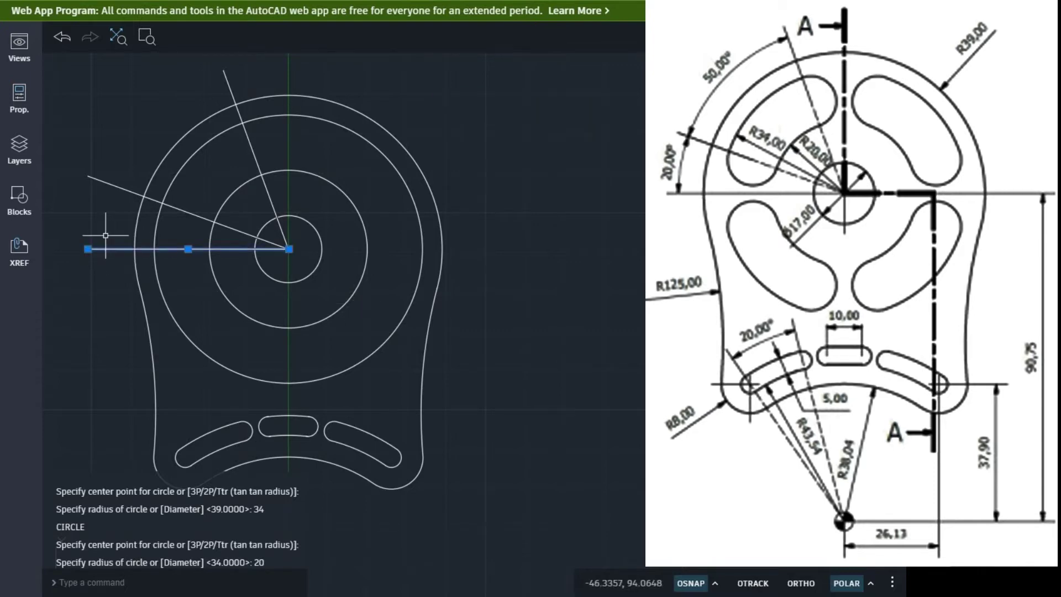
pyautogui.write('e')
pyautogui.press('Return')
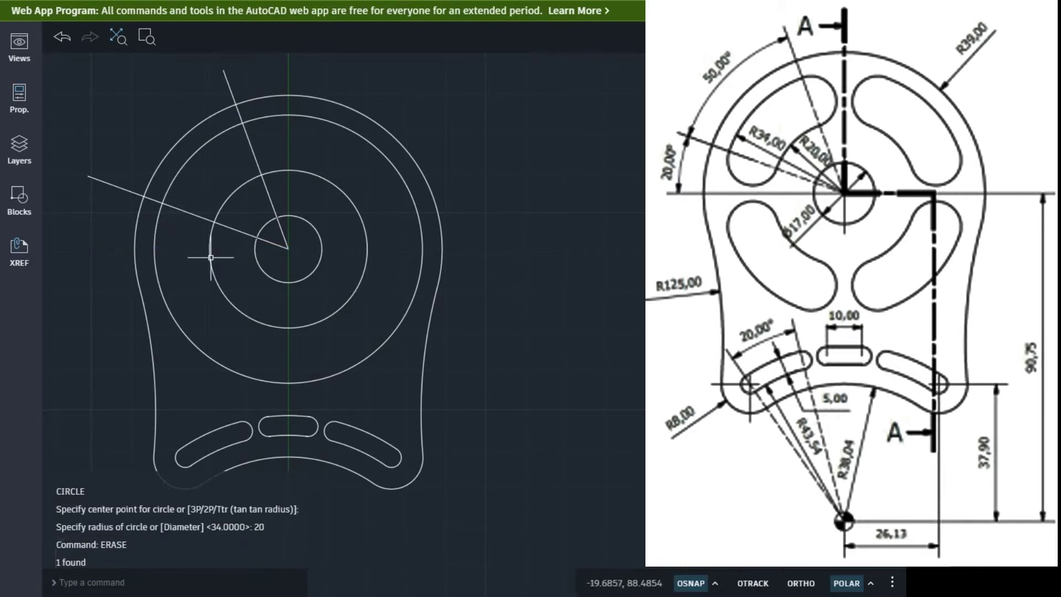
# Step: Trim the radius 34 and radius 20 circles to the arcs between the two angled construction lines
pyautogui.write('trim')
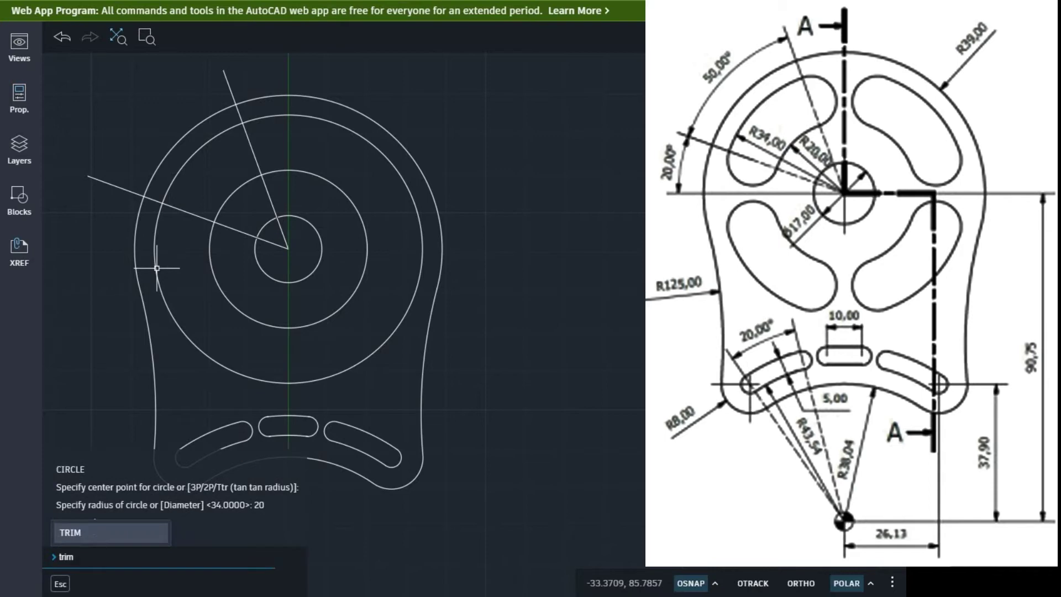
pyautogui.press('Return')
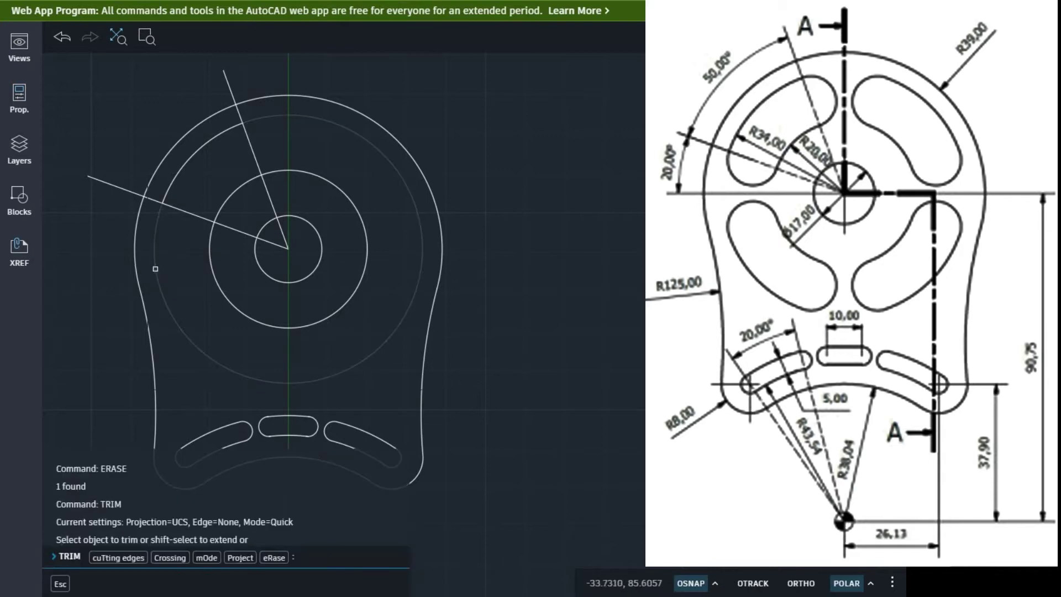
pyautogui.click(155, 268)
pyautogui.click(210, 265)
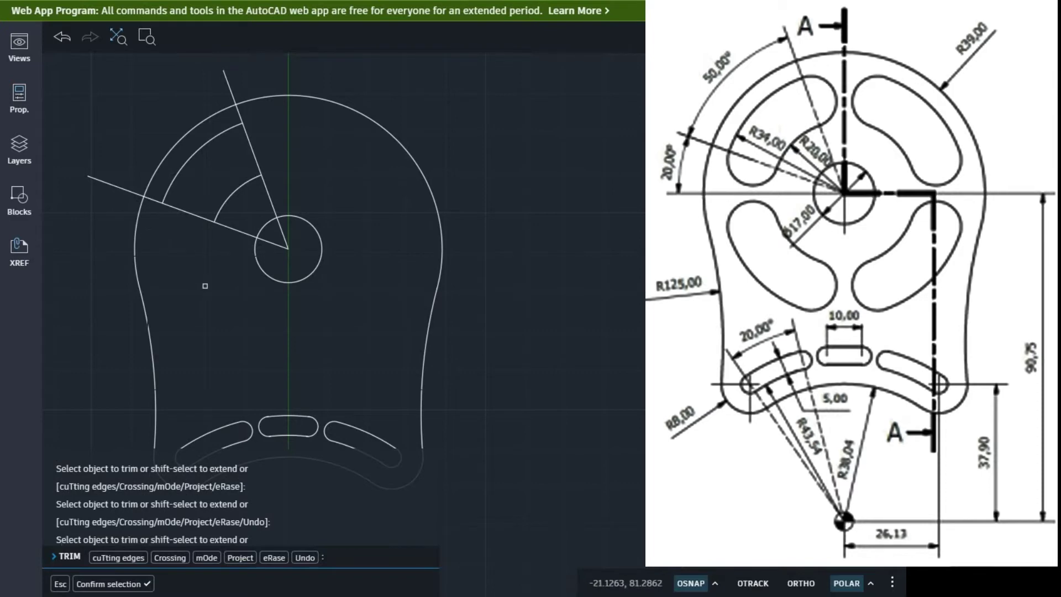
pyautogui.press('Escape')
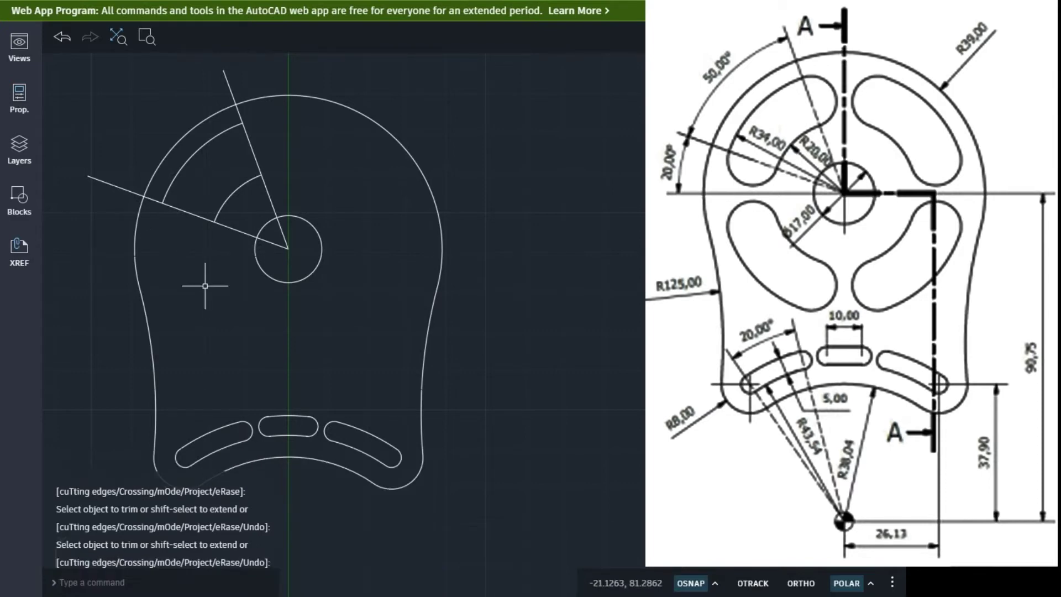
# Step: Trim both angled lines between the hole and the radius 20 arc, and between the radius 34 arc and the outer outline
pyautogui.press('Return')
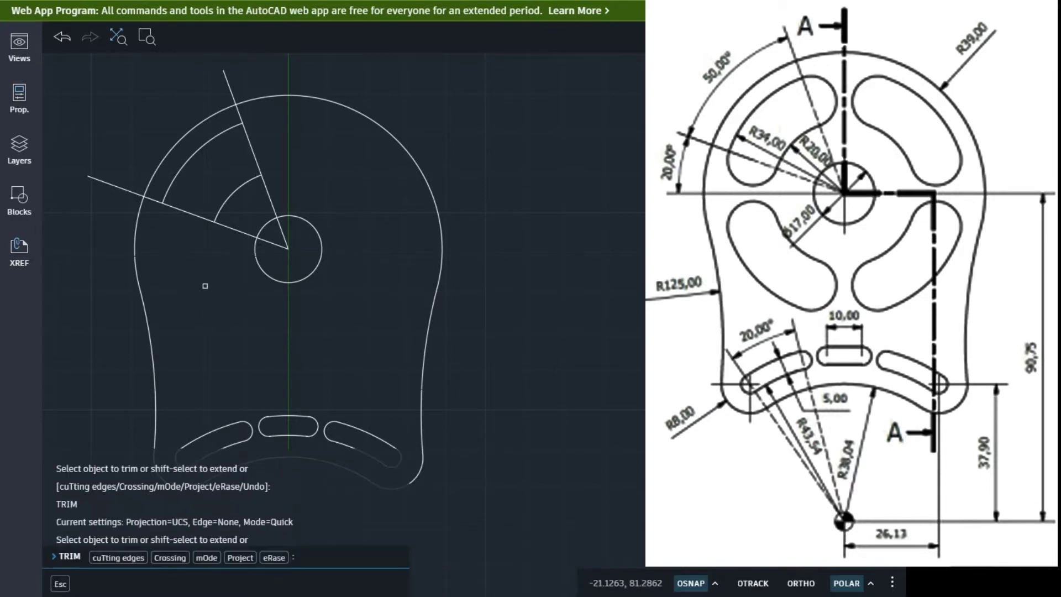
pyautogui.click(234, 230)
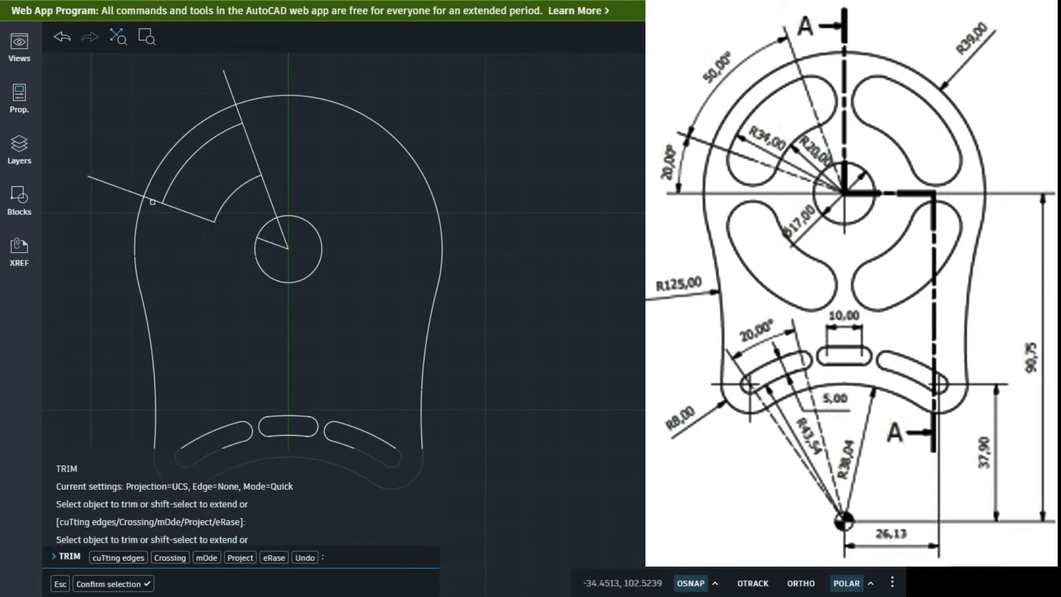
pyautogui.click(153, 199)
pyautogui.click(239, 114)
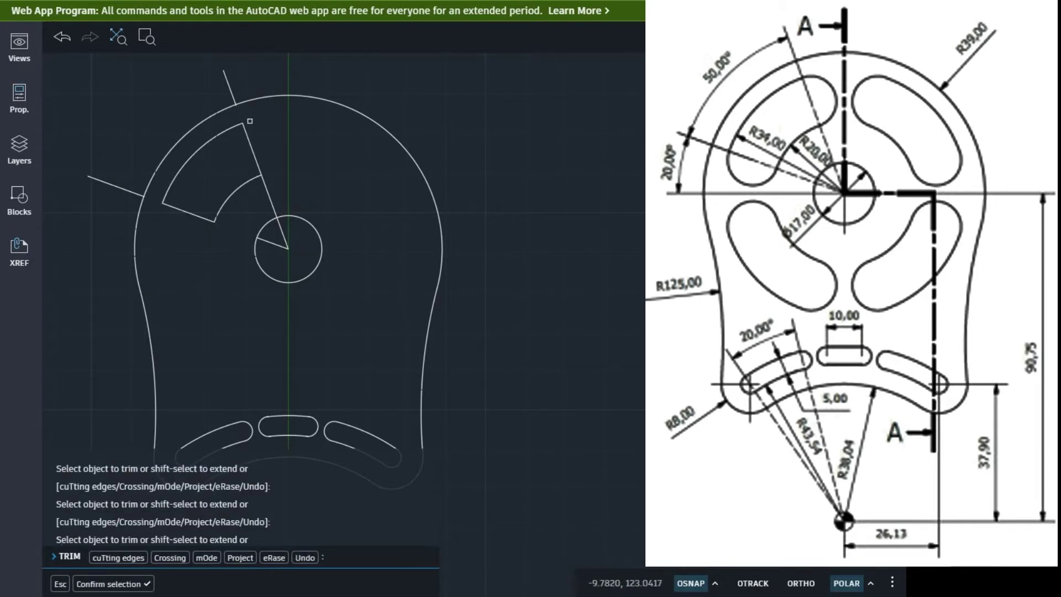
pyautogui.click(267, 194)
pyautogui.press('Return')
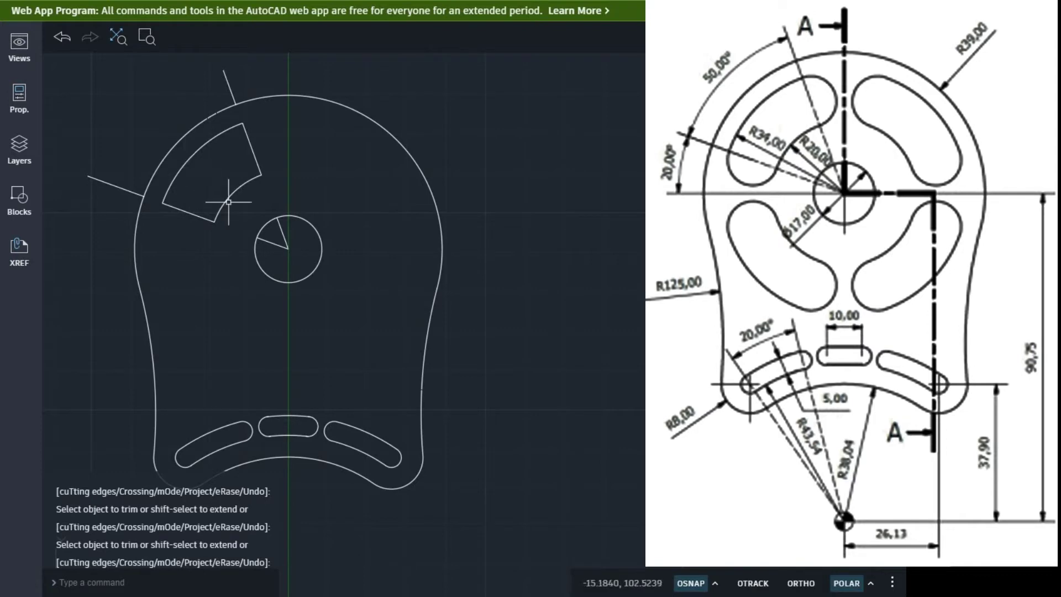
# Step: Draw a radius 7 circle centred on the midpoint of each angled end line of the upper-left slot, through the line's endpoint
pyautogui.write('l')
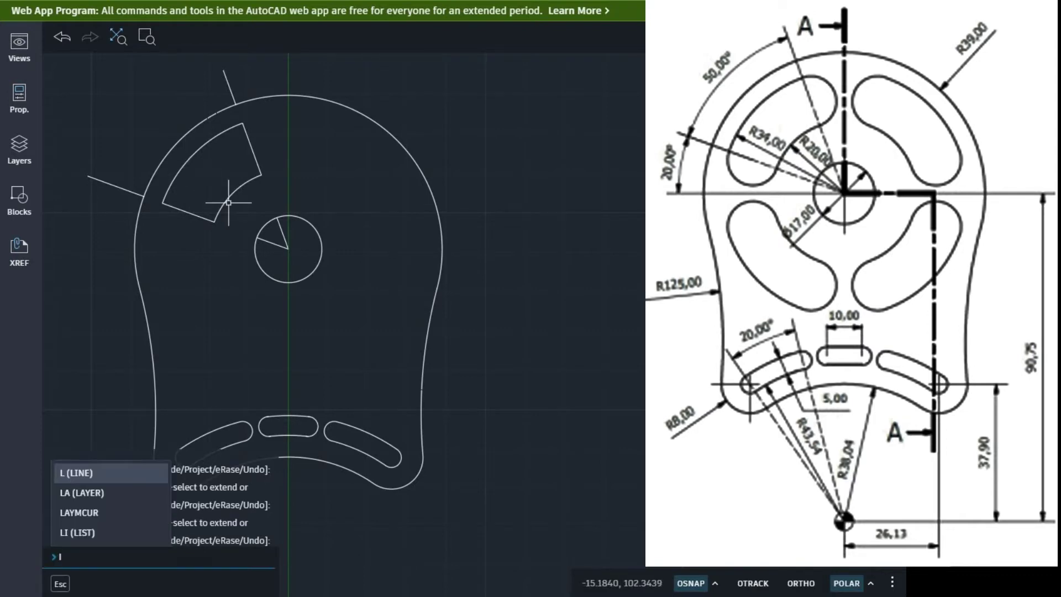
pyautogui.press('Escape')
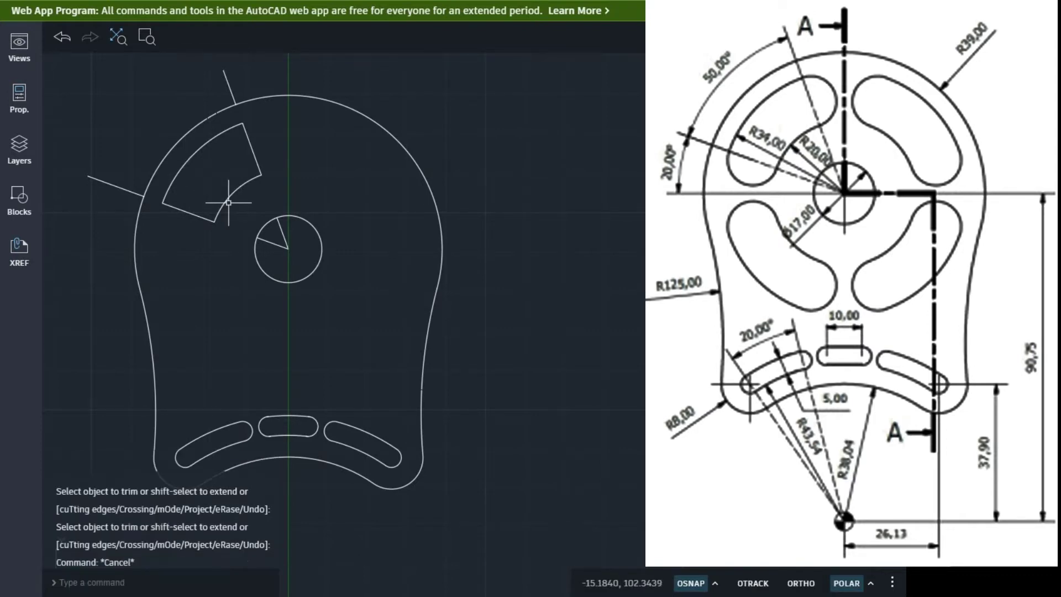
pyautogui.write('c')
pyautogui.press('Return')
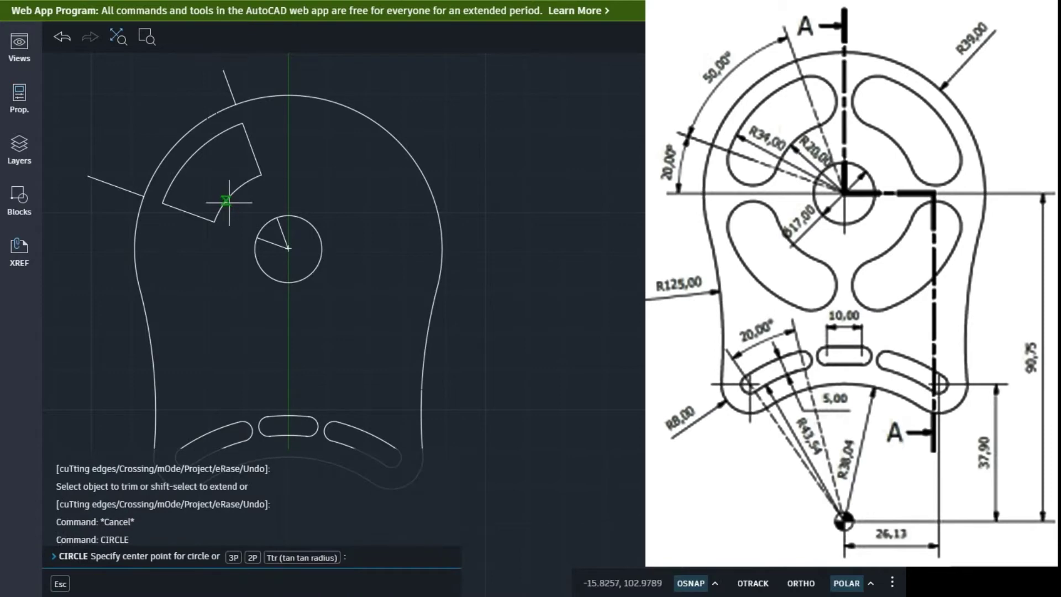
pyautogui.click(252, 149)
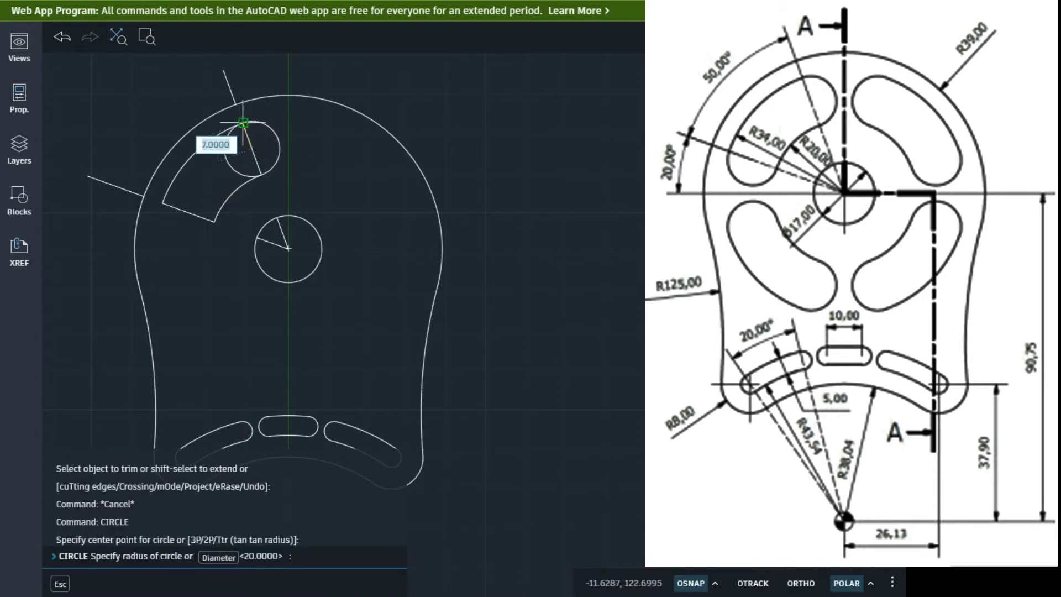
pyautogui.click(243, 123)
pyautogui.press('Return')
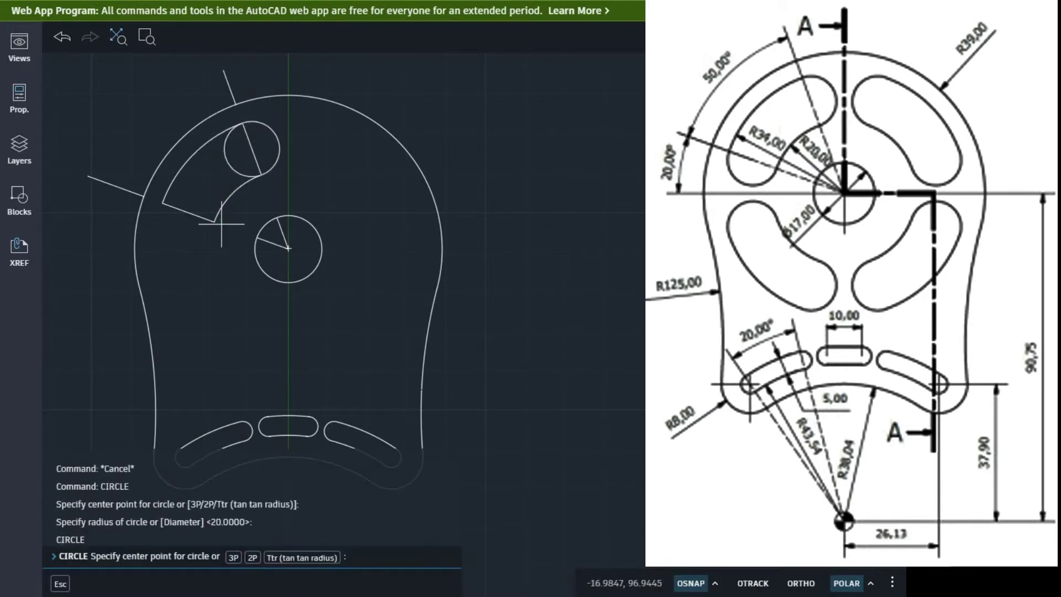
pyautogui.click(187, 211)
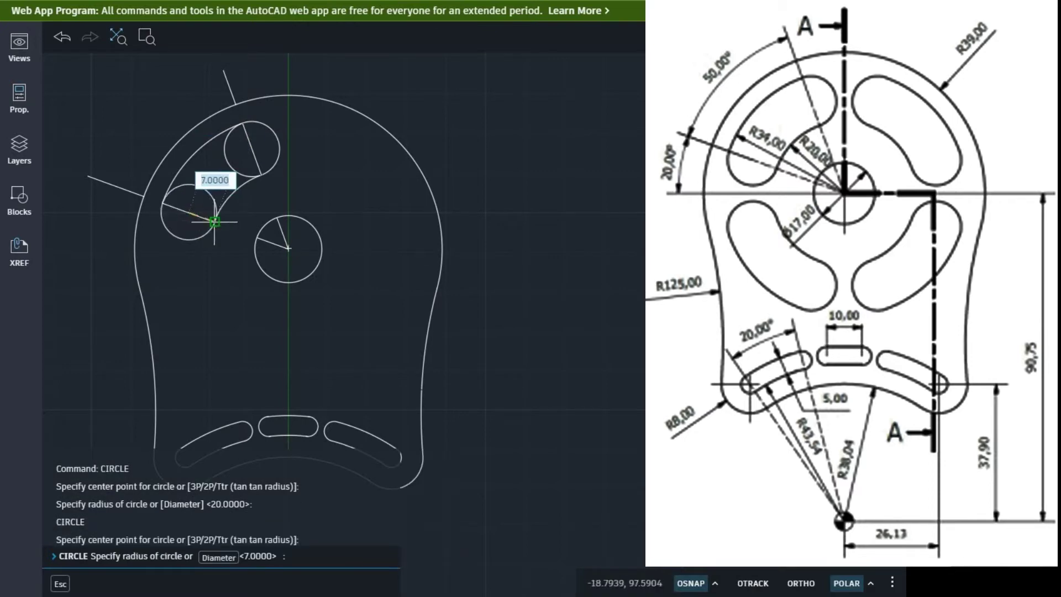
pyautogui.click(214, 221)
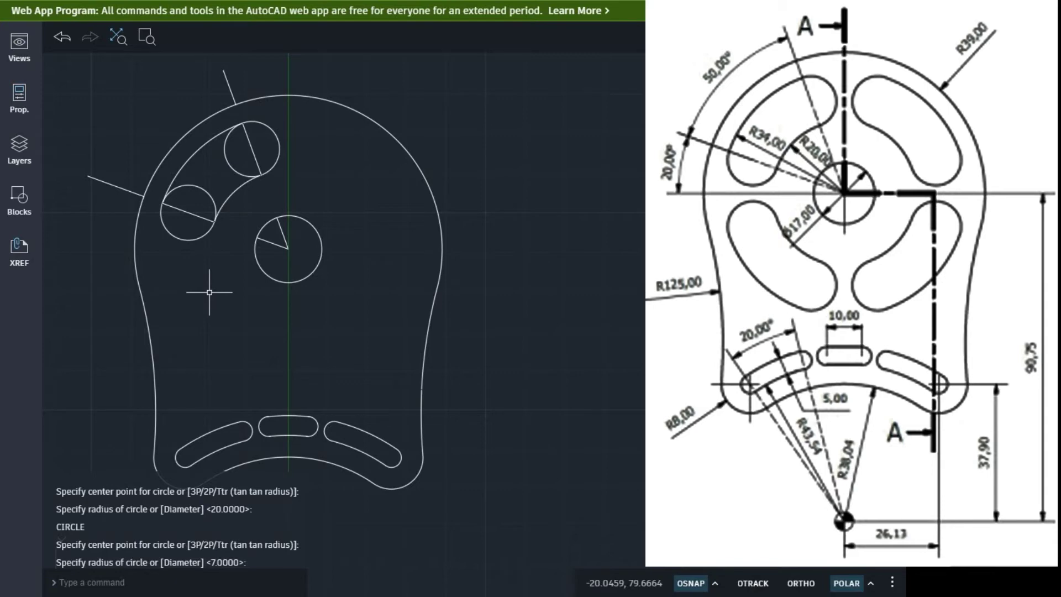
# Step: Erase the six angled line segments at the slot ends, outside the plate outline and inside the central hole
pyautogui.click(185, 211)
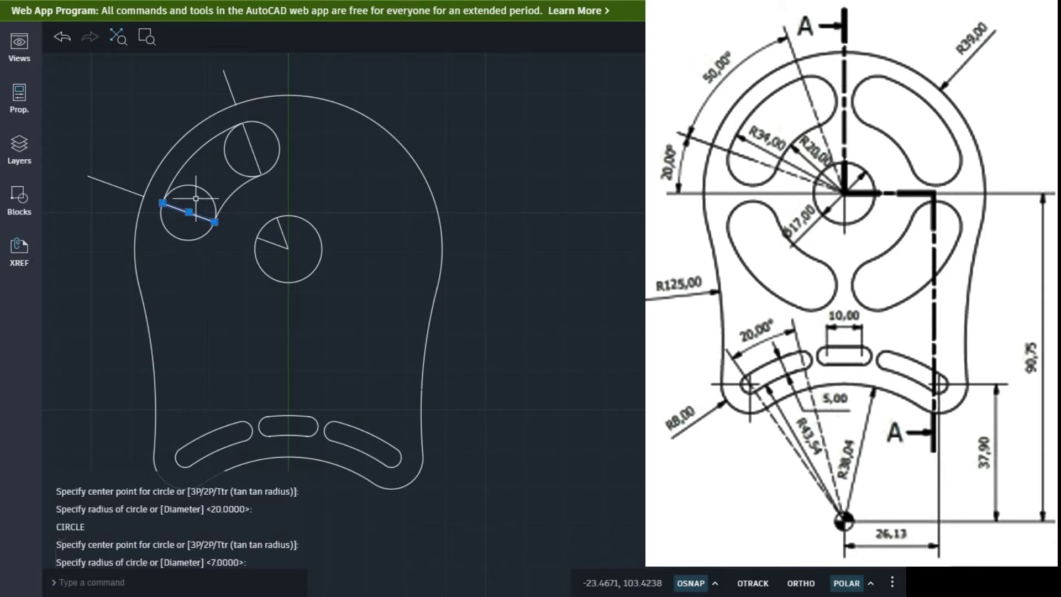
pyautogui.click(253, 153)
pyautogui.click(230, 87)
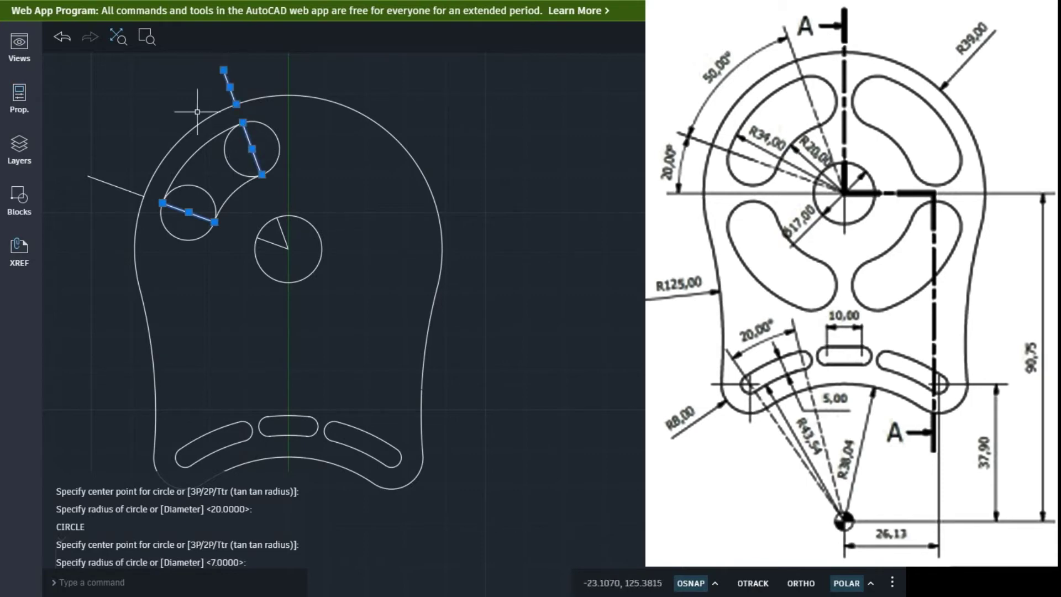
pyautogui.click(105, 182)
pyautogui.click(296, 256)
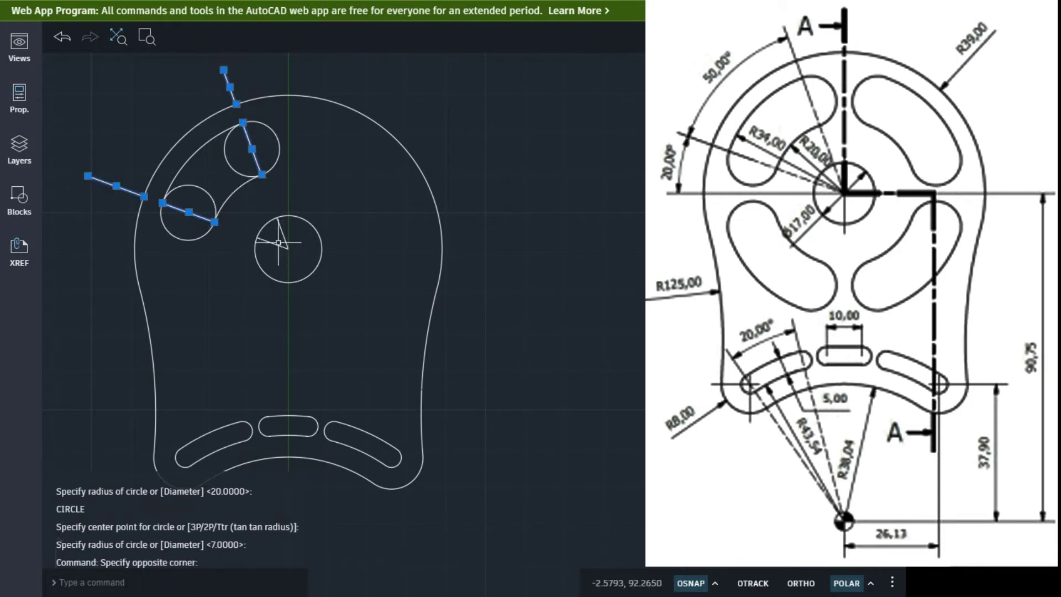
pyautogui.click(281, 240)
pyautogui.click(284, 238)
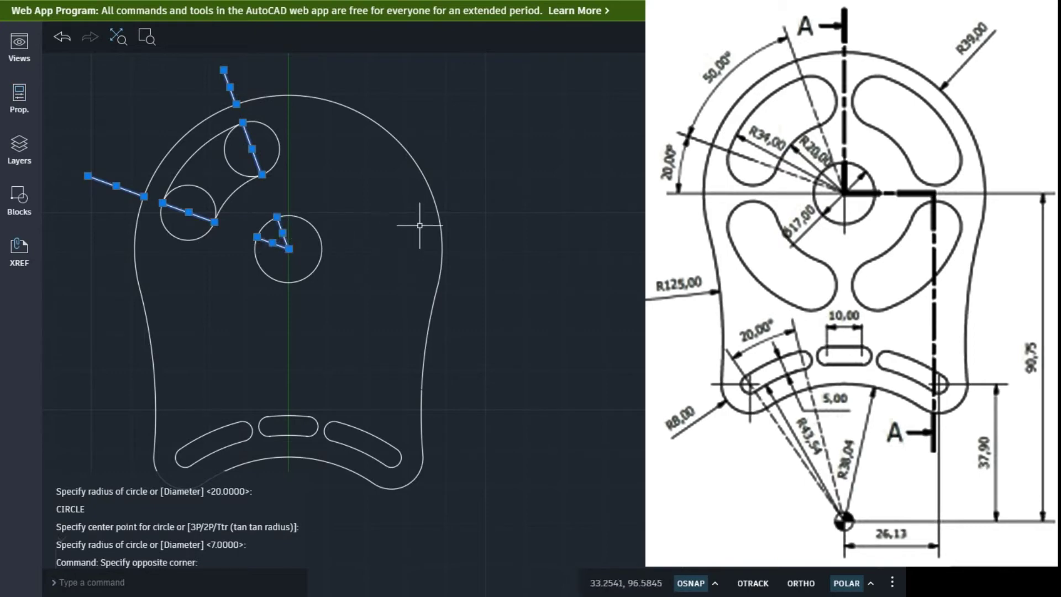
pyautogui.write('e')
pyautogui.press('Return')
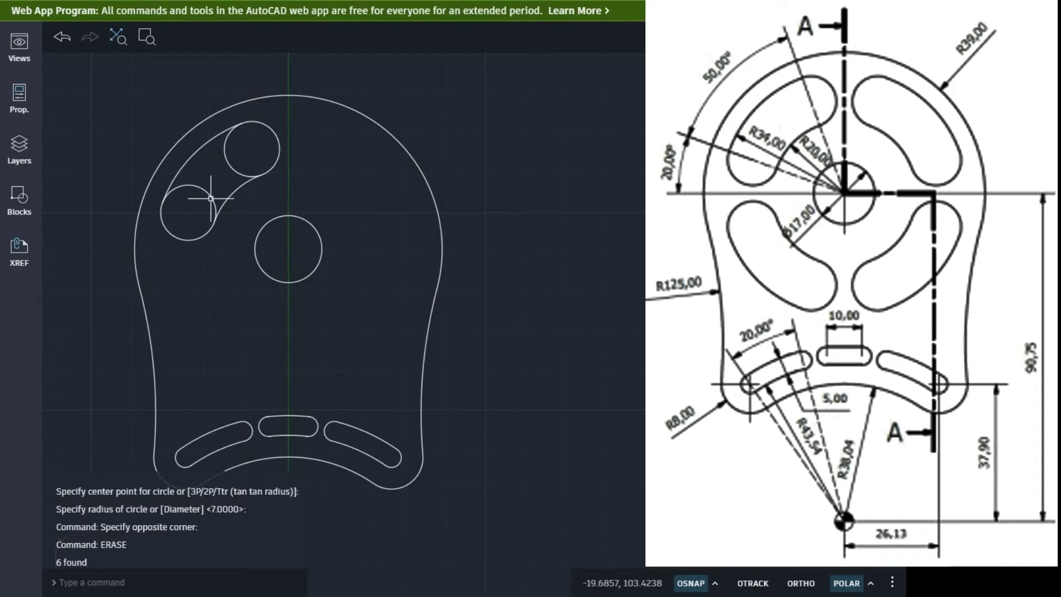
# Step: Trim the inner halves of both end circles to leave a closed curved slot with rounded ends
pyautogui.write('trim')
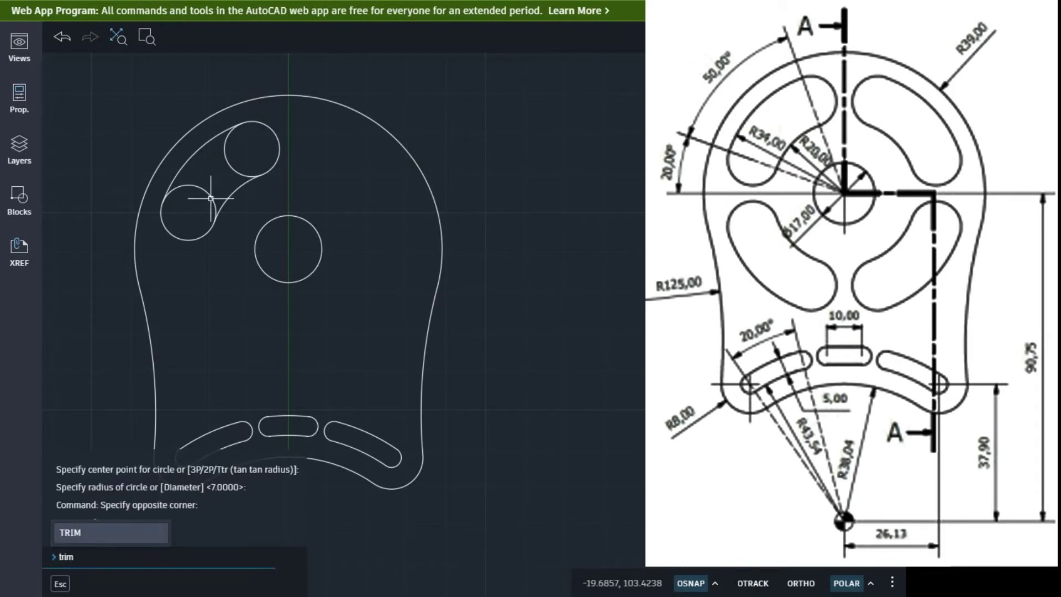
pyautogui.press('Return')
pyautogui.click(211, 199)
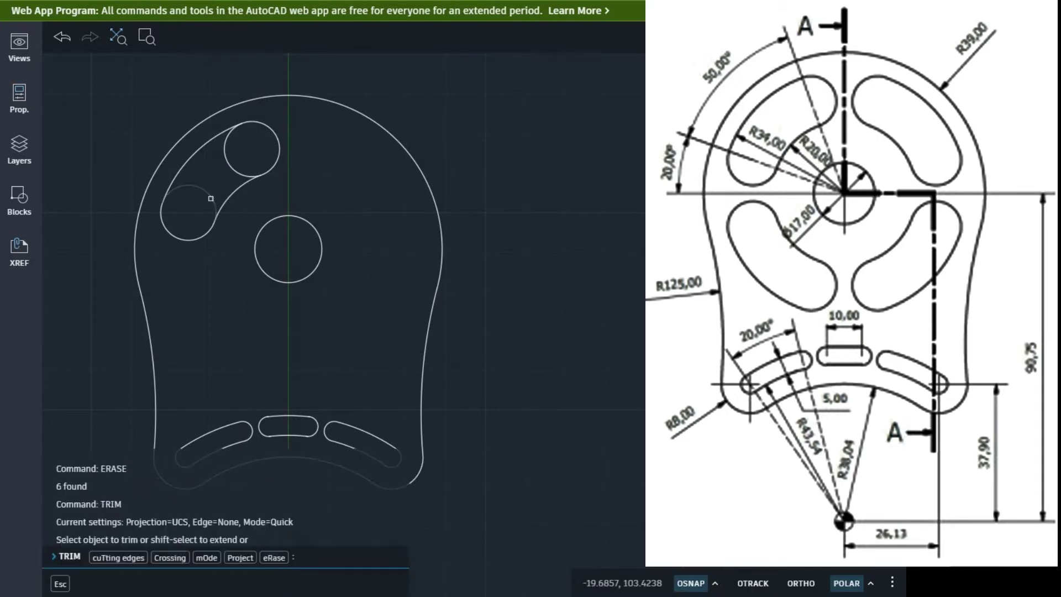
pyautogui.click(227, 159)
pyautogui.press('Return')
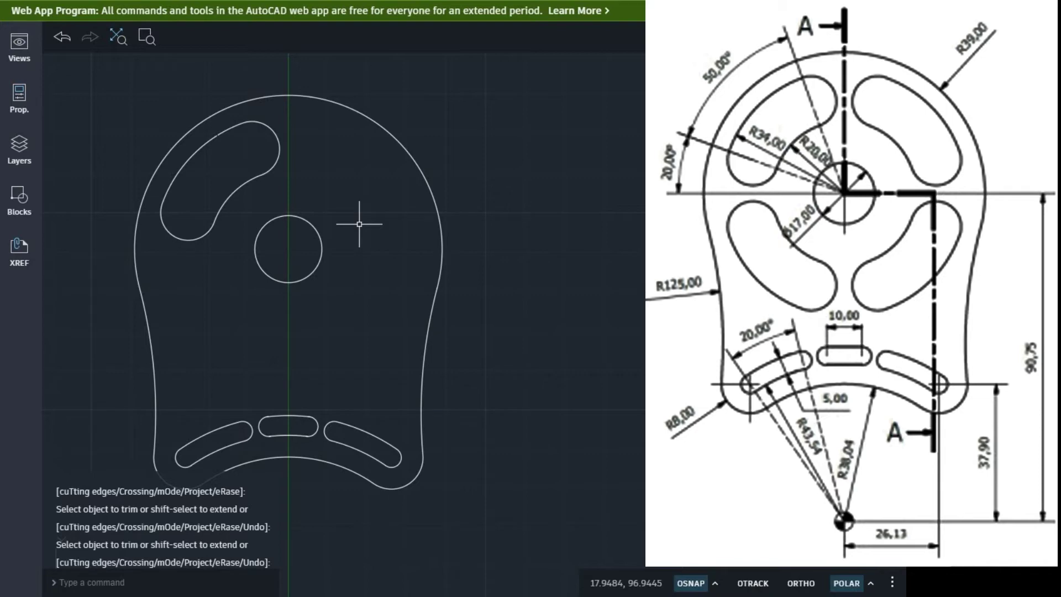
# Step: Create a polar array of the curved slot's four arcs about the centre of the central hole and open its item count for editing
pyautogui.click(292, 203)
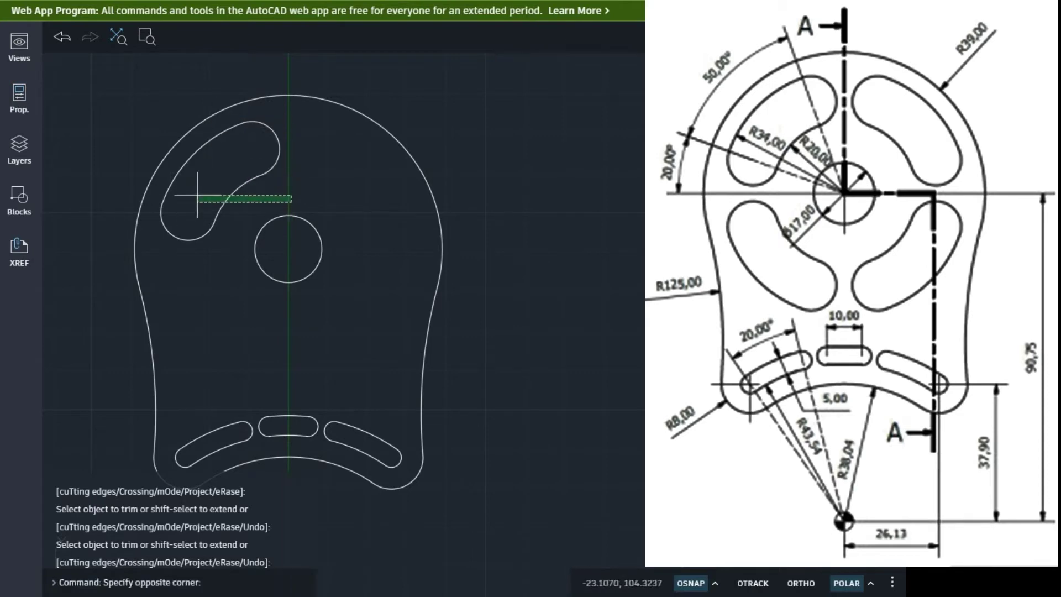
pyautogui.click(217, 118)
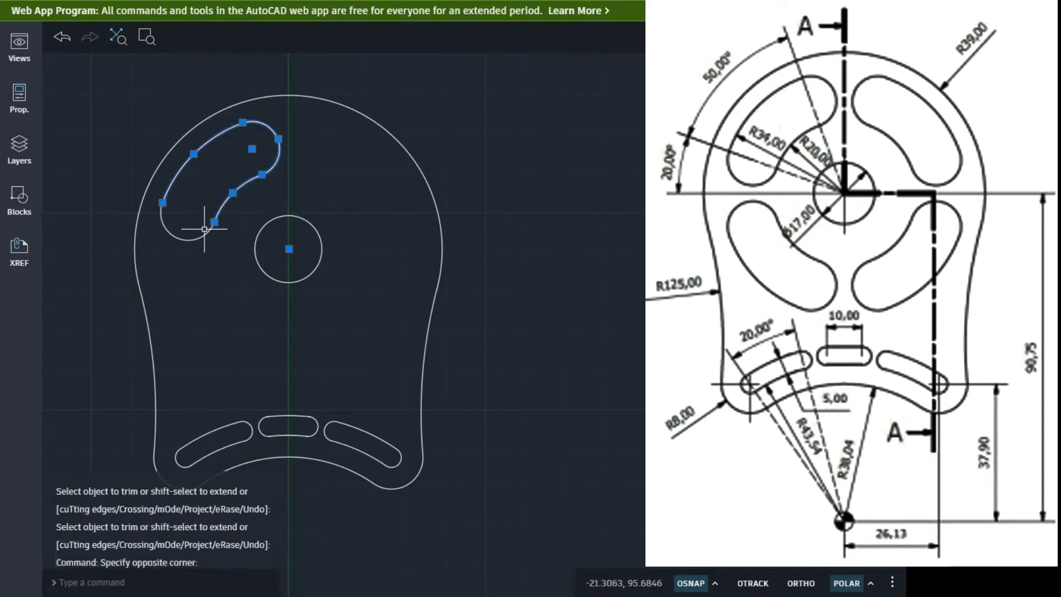
pyautogui.click(174, 236)
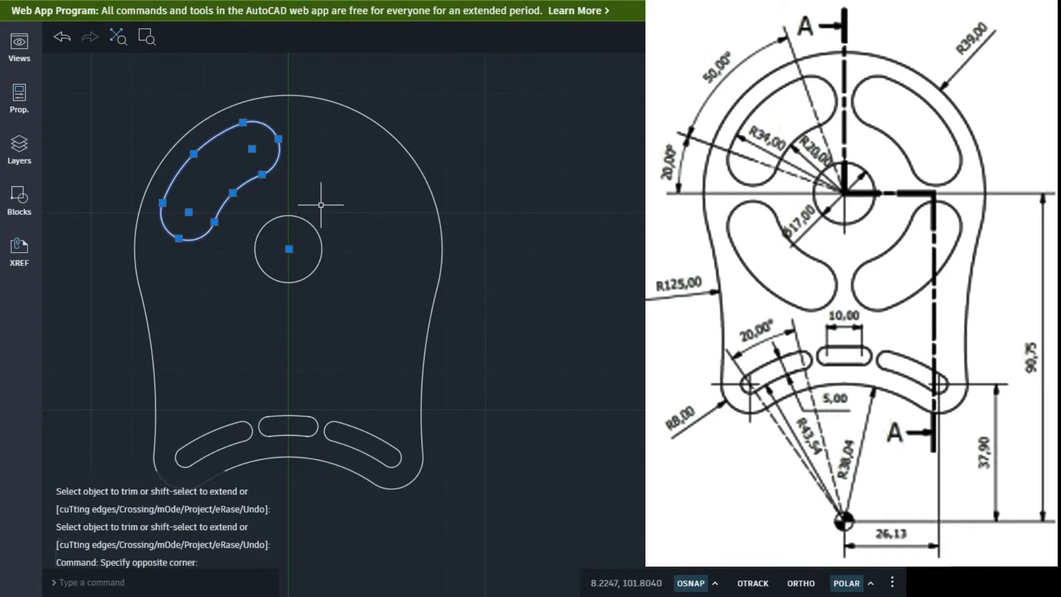
pyautogui.write('a')
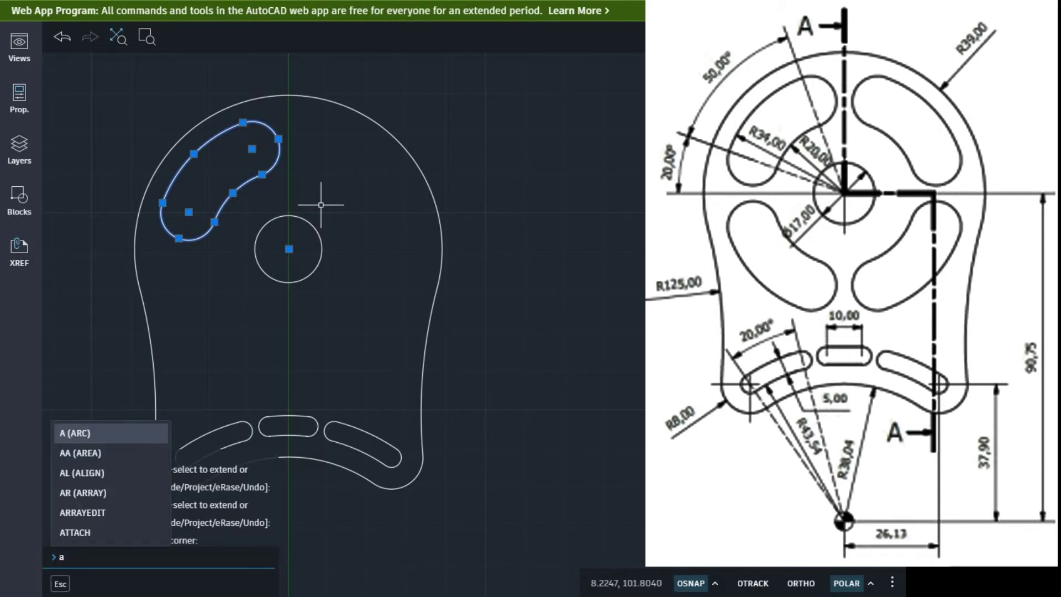
pyautogui.write('rr')
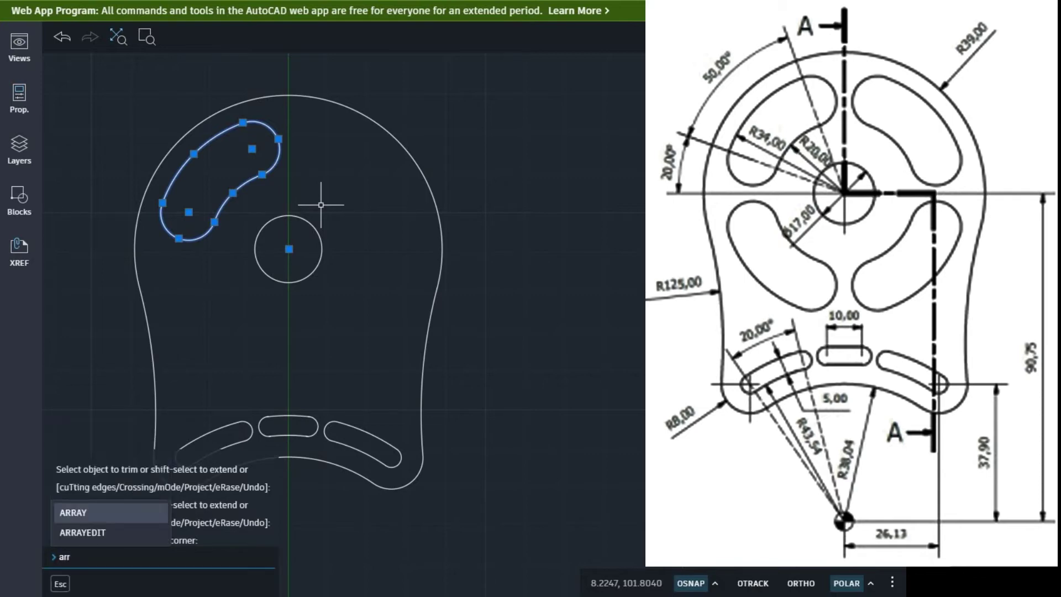
pyautogui.write('y')
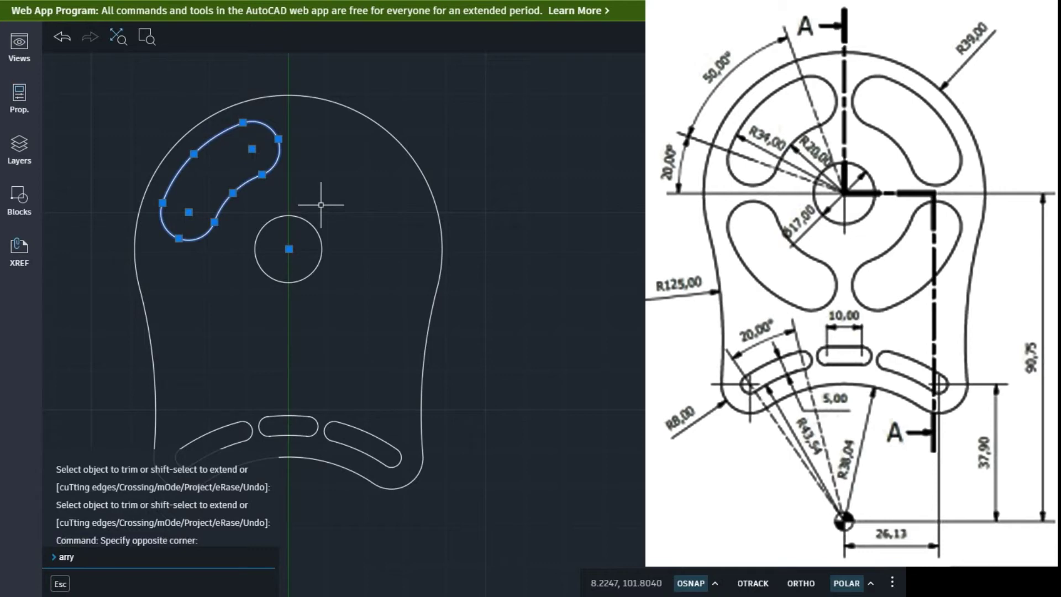
pyautogui.press('BackSpace')
pyautogui.write('ay')
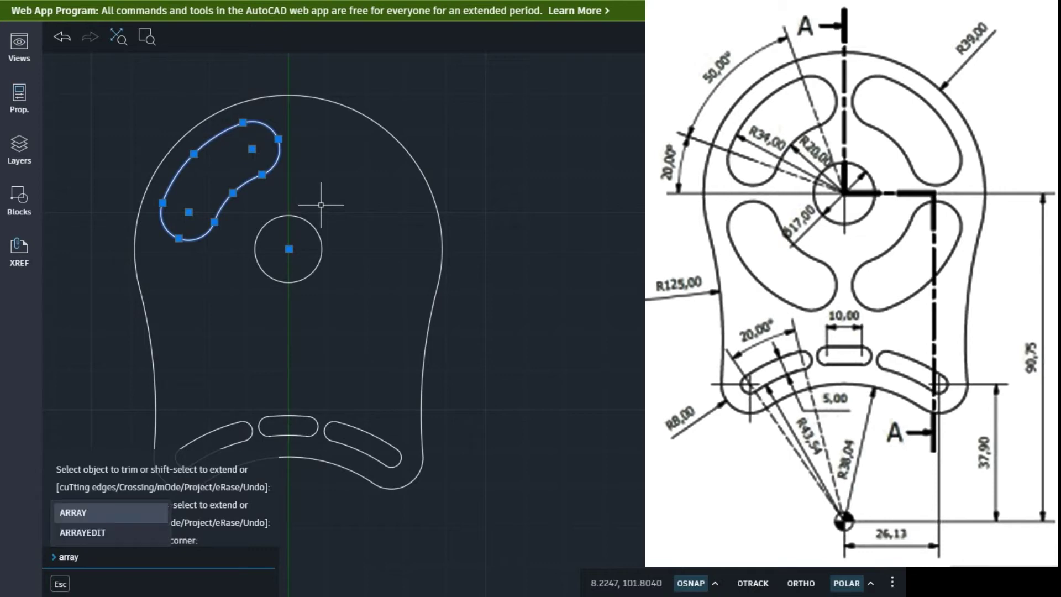
pyautogui.press('Return')
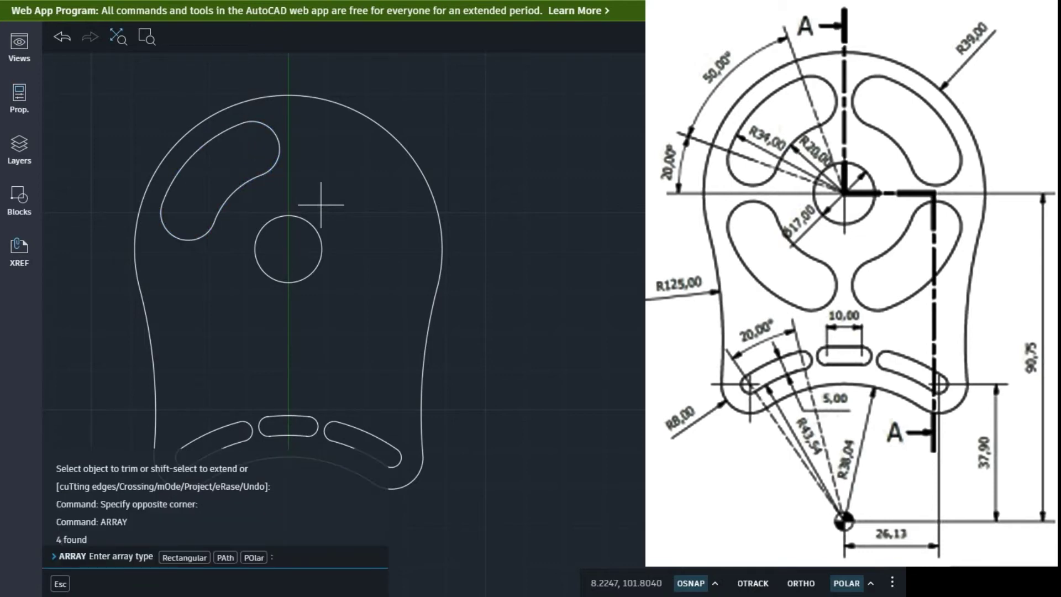
pyautogui.click(254, 557)
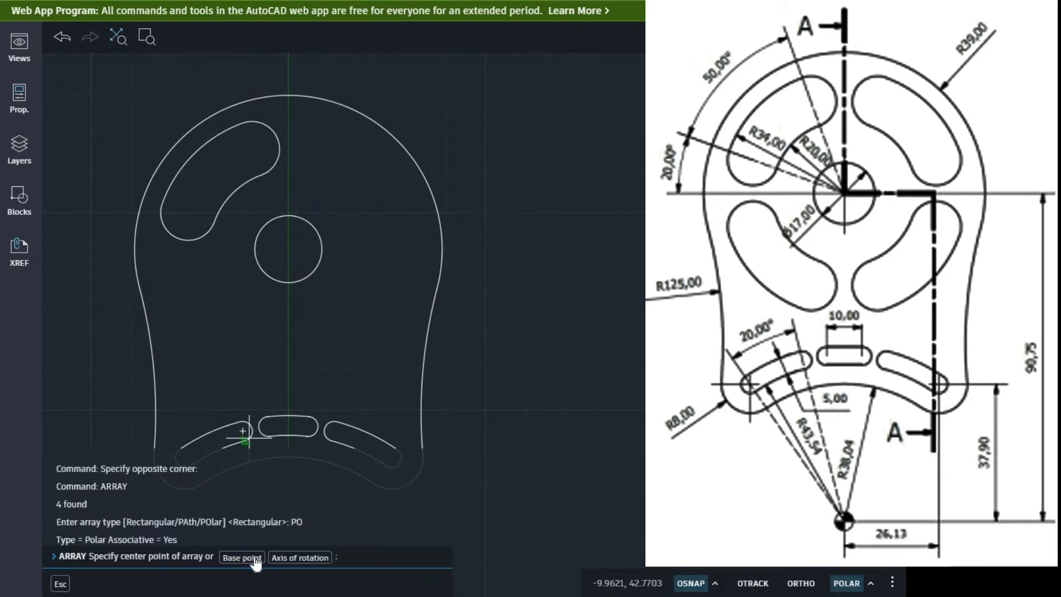
pyautogui.click(289, 249)
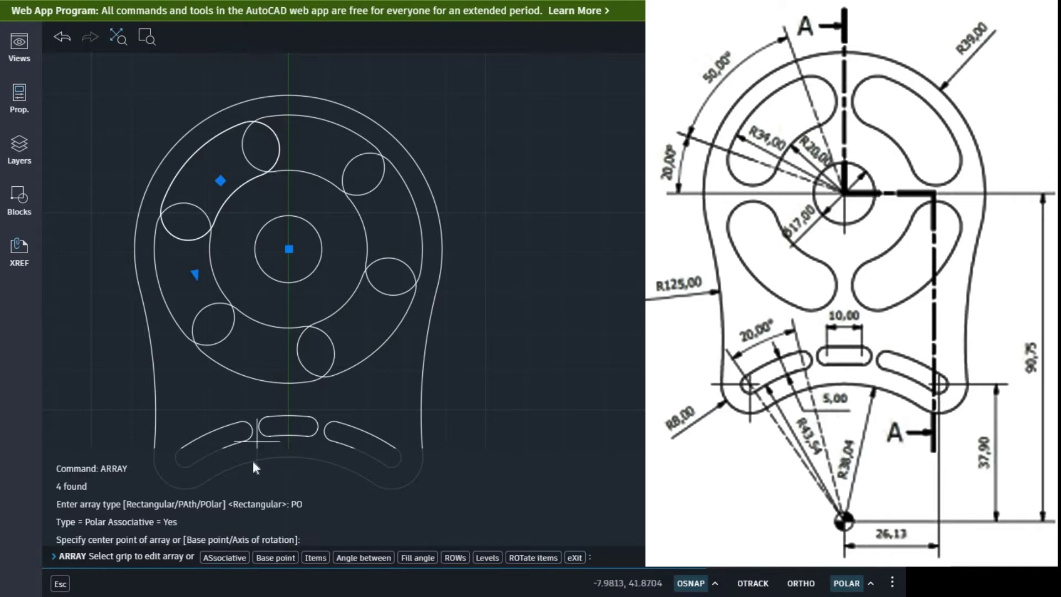
pyautogui.click(315, 560)
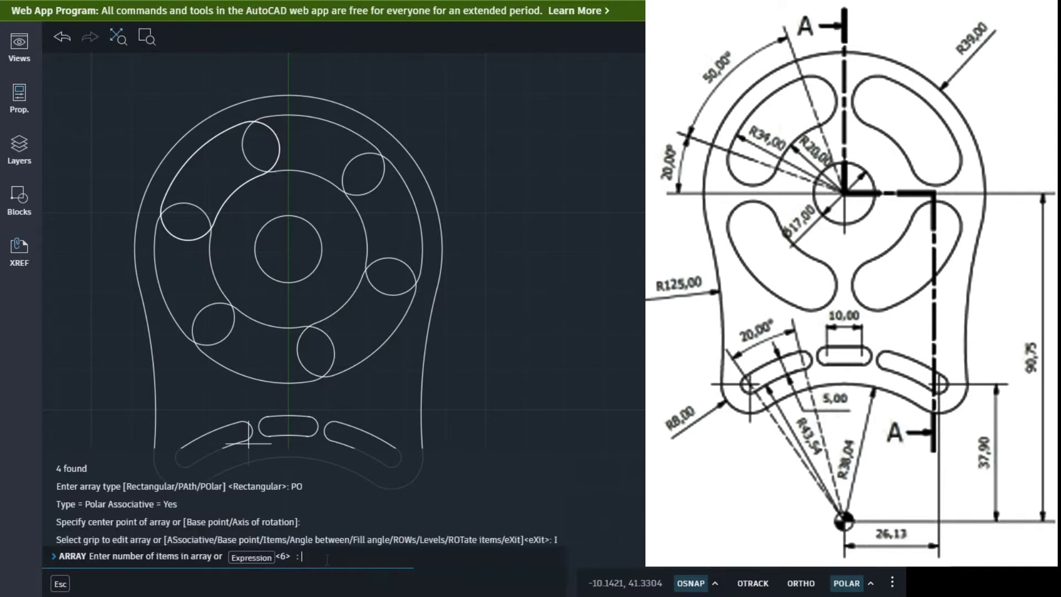
# Step: Set the curved slot's polar array to 4 items and finish the array
pyautogui.write('4')
pyautogui.press('Return')
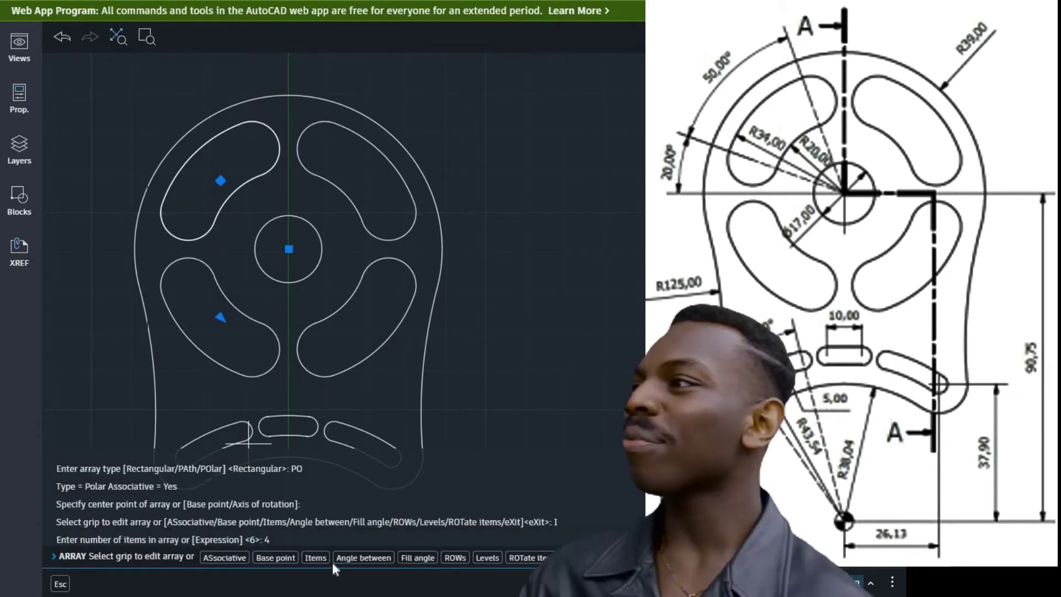
pyautogui.press('Return')
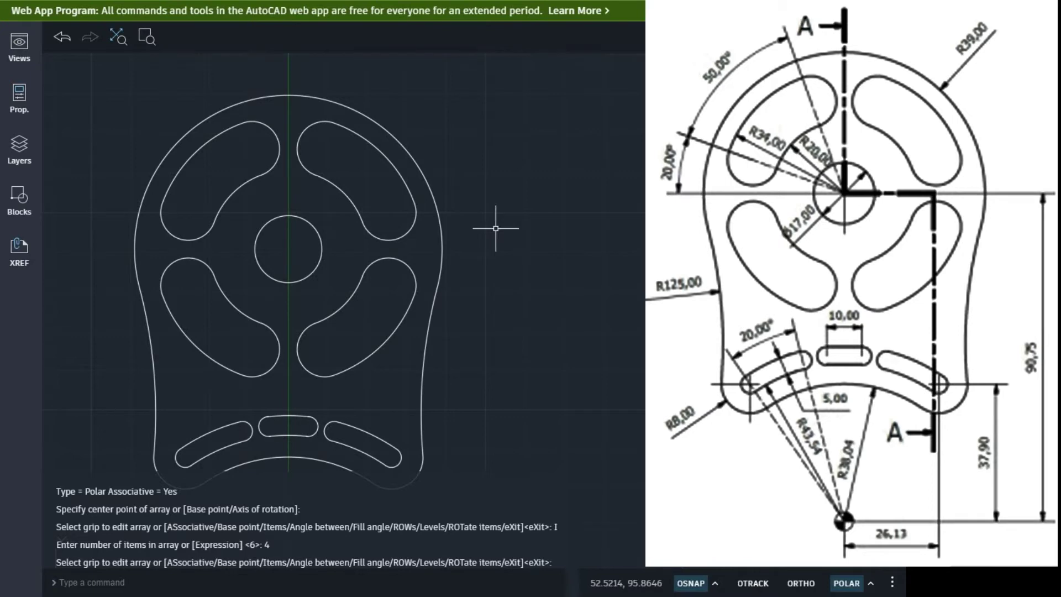
pyautogui.press('Return')
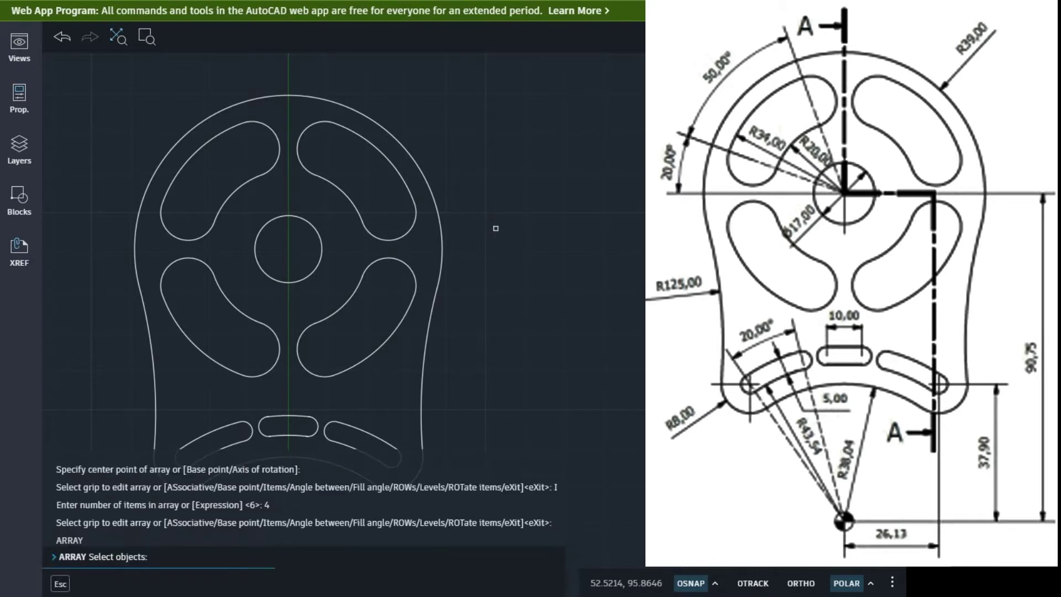
pyautogui.press('Escape')
pyautogui.press('Escape')
pyautogui.press('Escape')
# Step: Erase the polar array of curved slots around the central hole
pyautogui.click(398, 398)
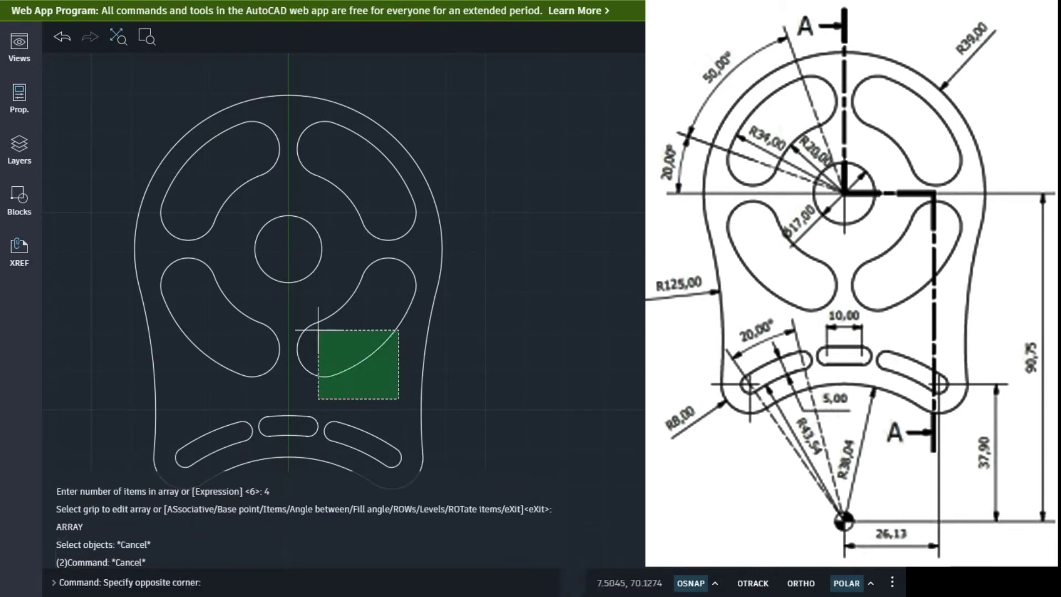
pyautogui.click(269, 287)
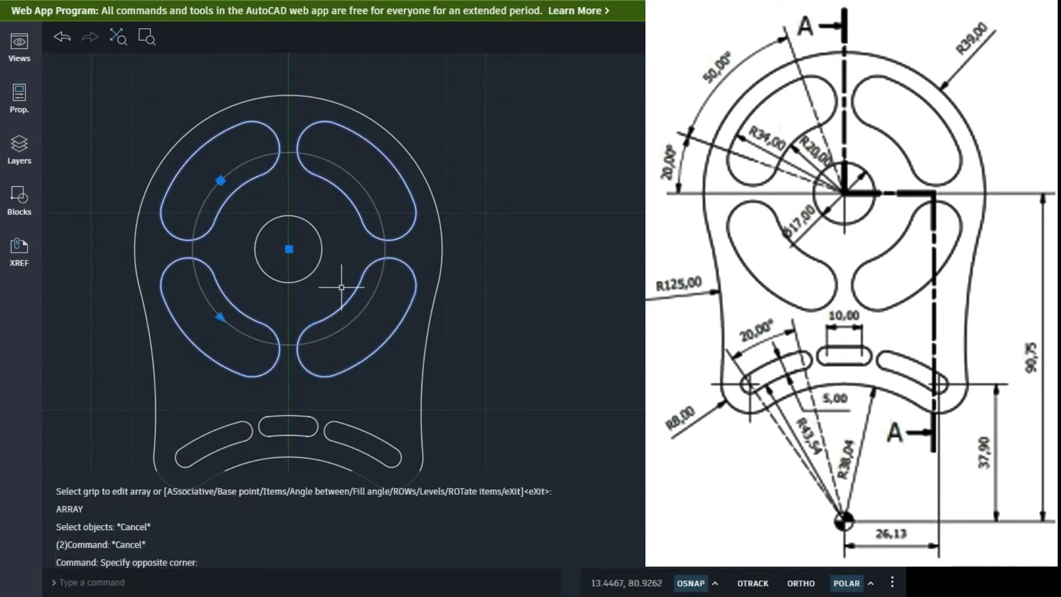
pyautogui.write('e')
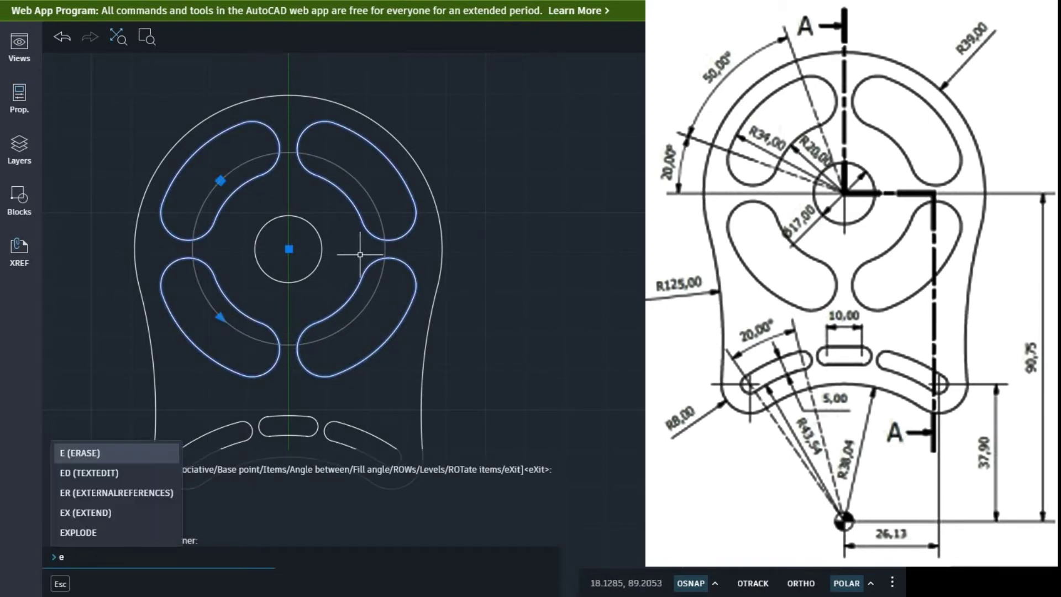
pyautogui.press('Return')
# Step: Undo the erase and the polar array, going back to the single curved slot
pyautogui.write('u')
pyautogui.press('Return')
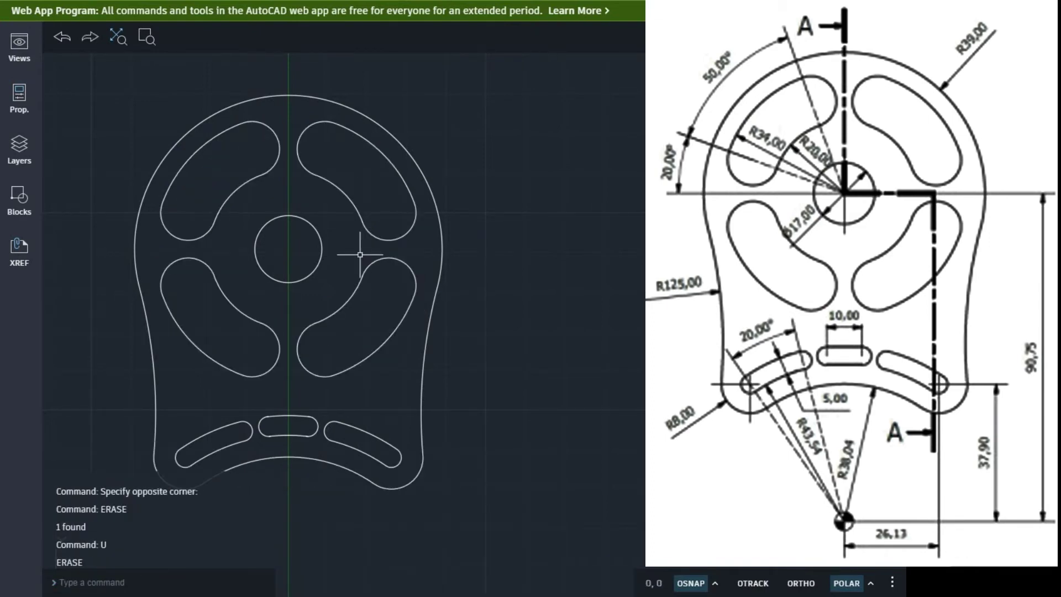
pyautogui.press('Return')
pyautogui.press('Return')
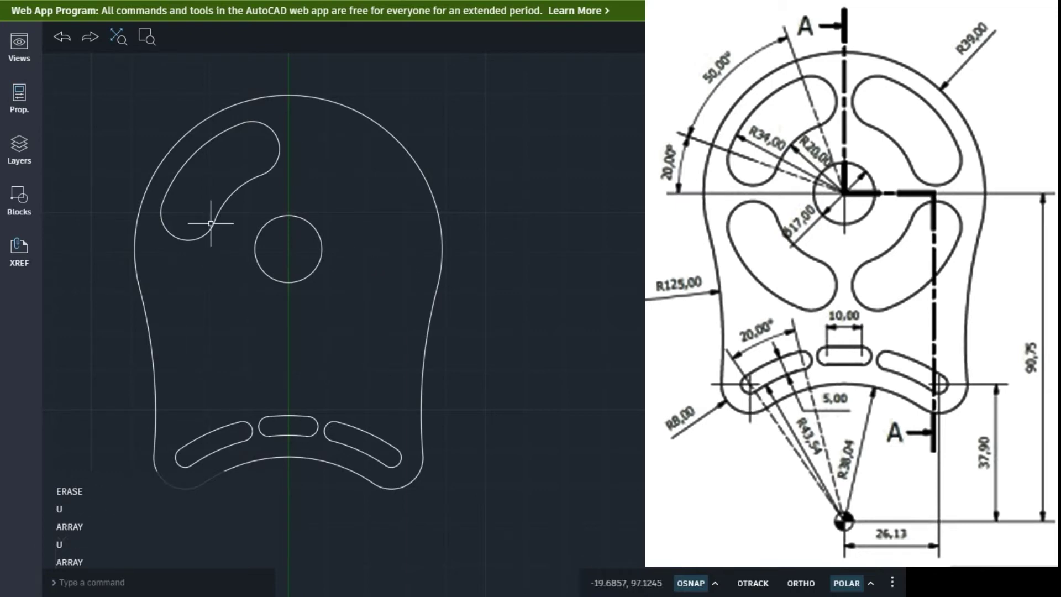
# Step: Create a polar array of the curved slot's four arcs around the centre of the central hole
pyautogui.click(229, 263)
pyautogui.click(163, 168)
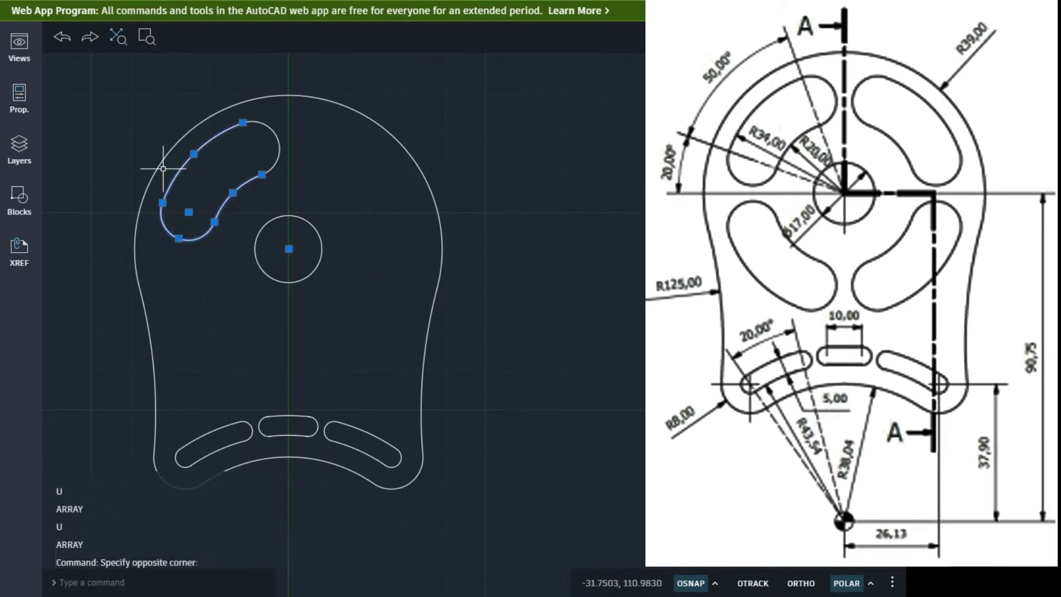
pyautogui.click(275, 133)
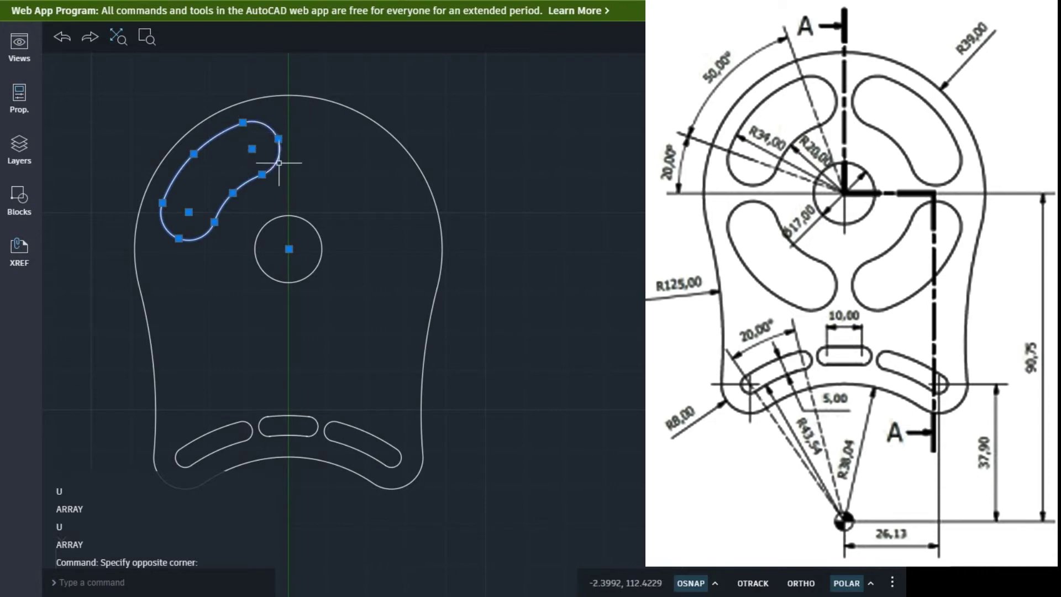
pyautogui.write('a')
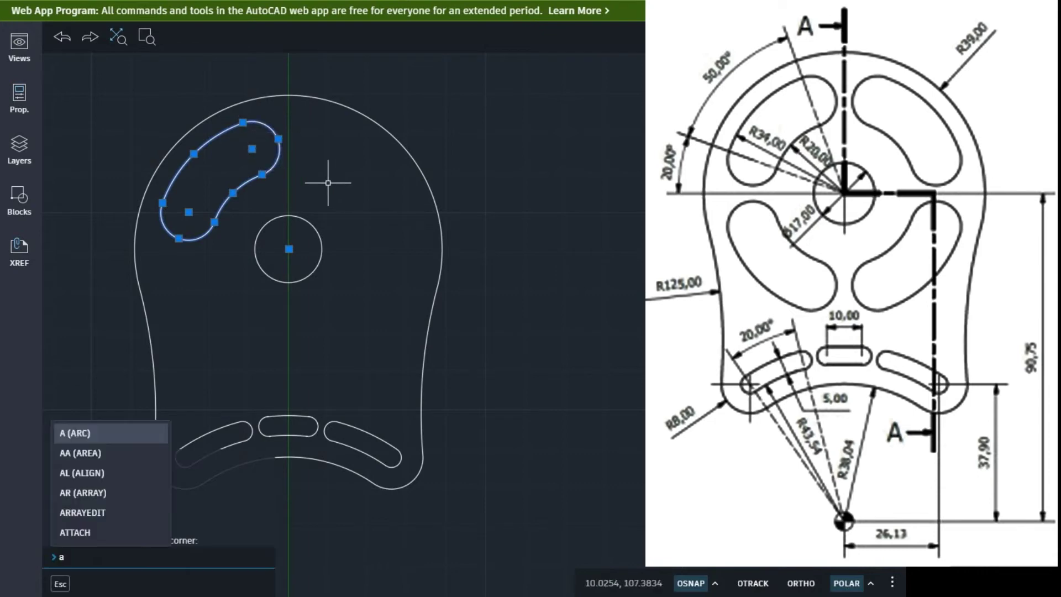
pyautogui.write('rray')
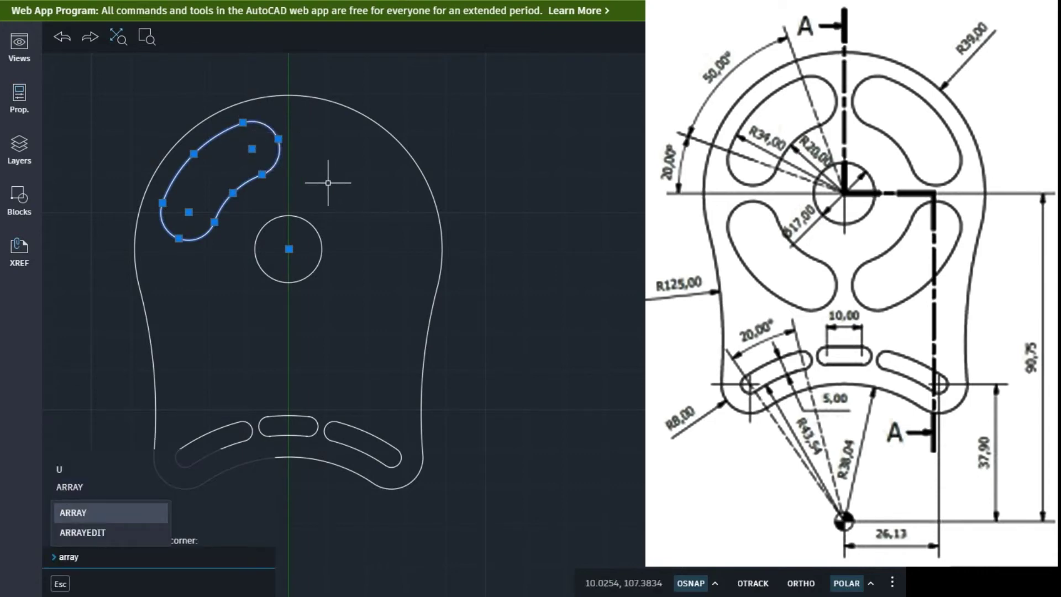
pyautogui.press('Return')
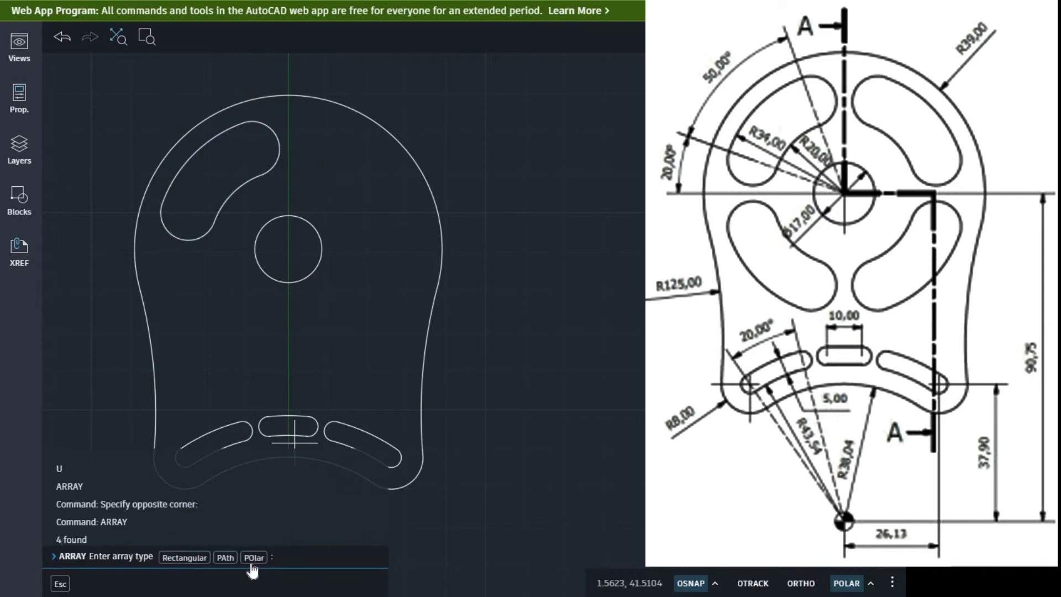
pyautogui.click(253, 558)
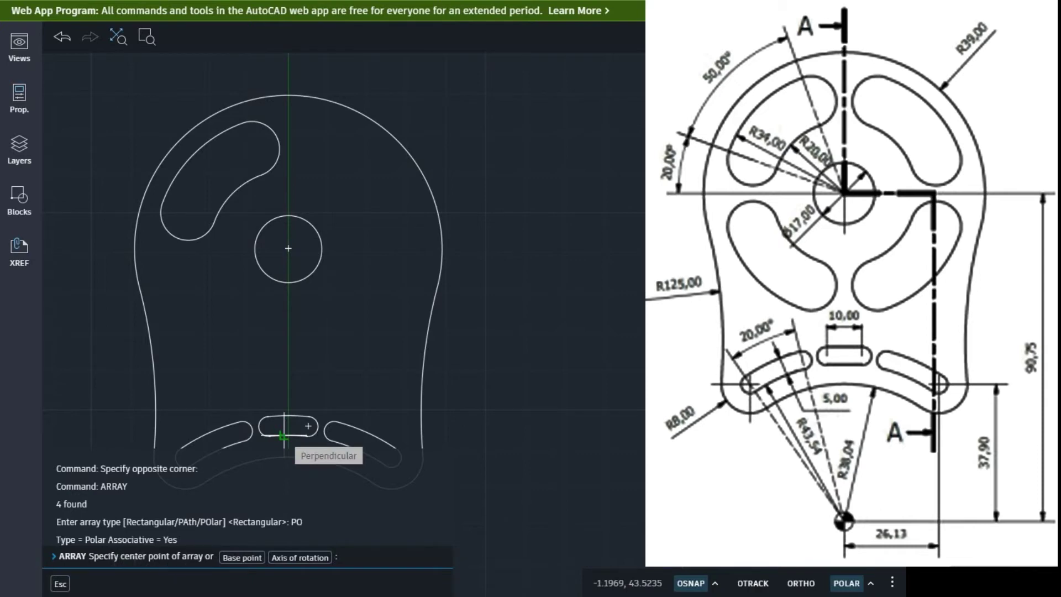
pyautogui.click(288, 249)
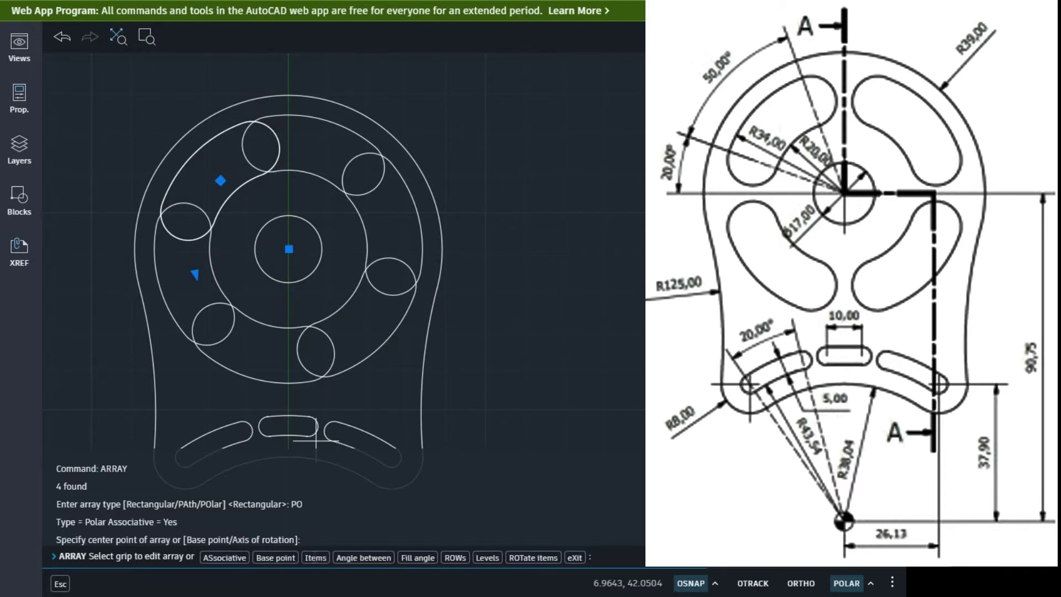
# Step: Set the number of items in the polar array to 4 and finish the array
pyautogui.click(316, 558)
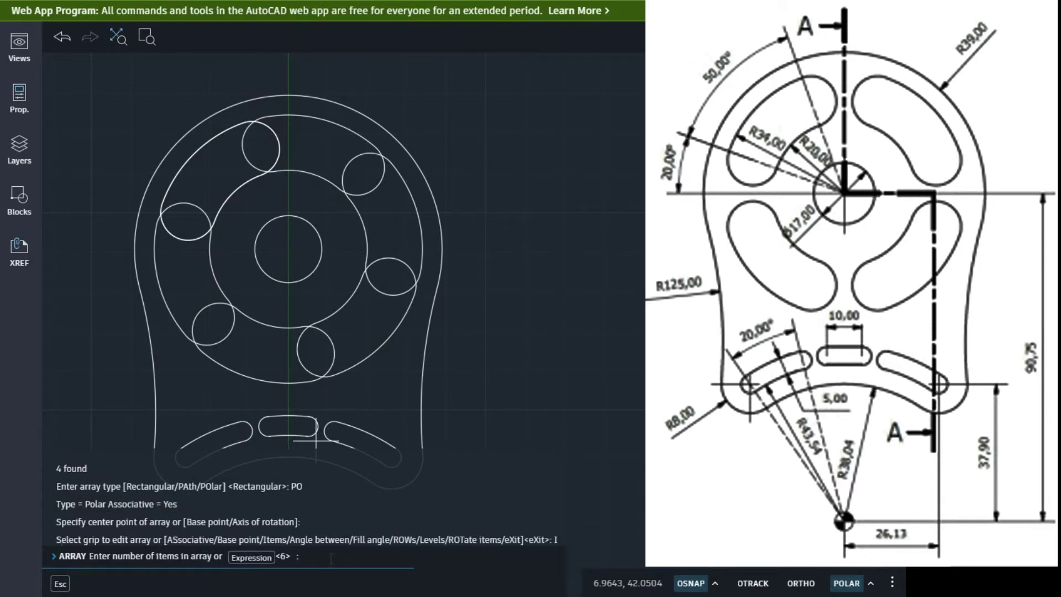
pyautogui.write('4')
pyautogui.press('Return')
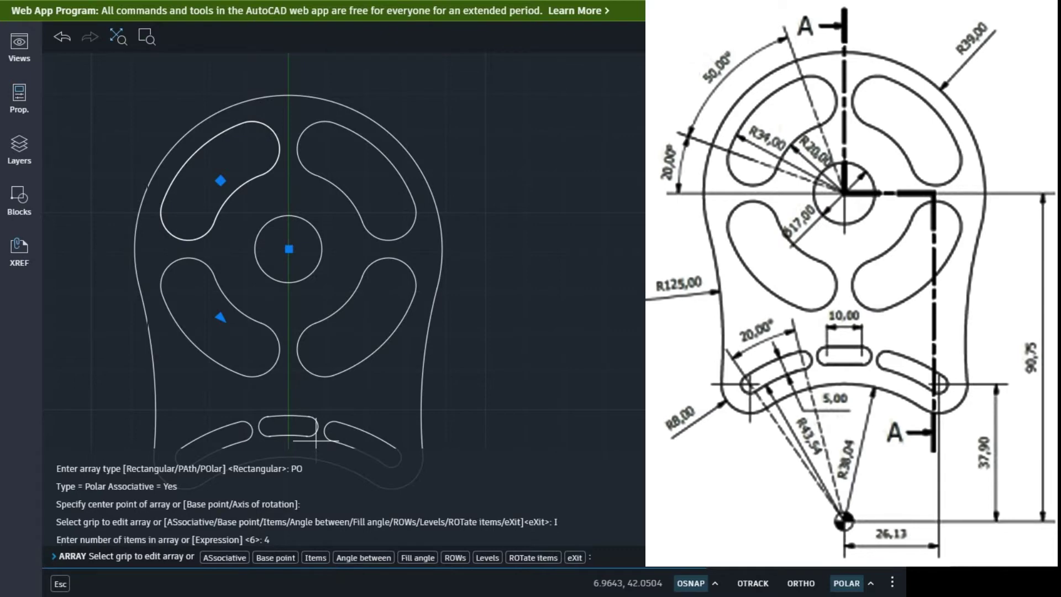
pyautogui.press('Return')
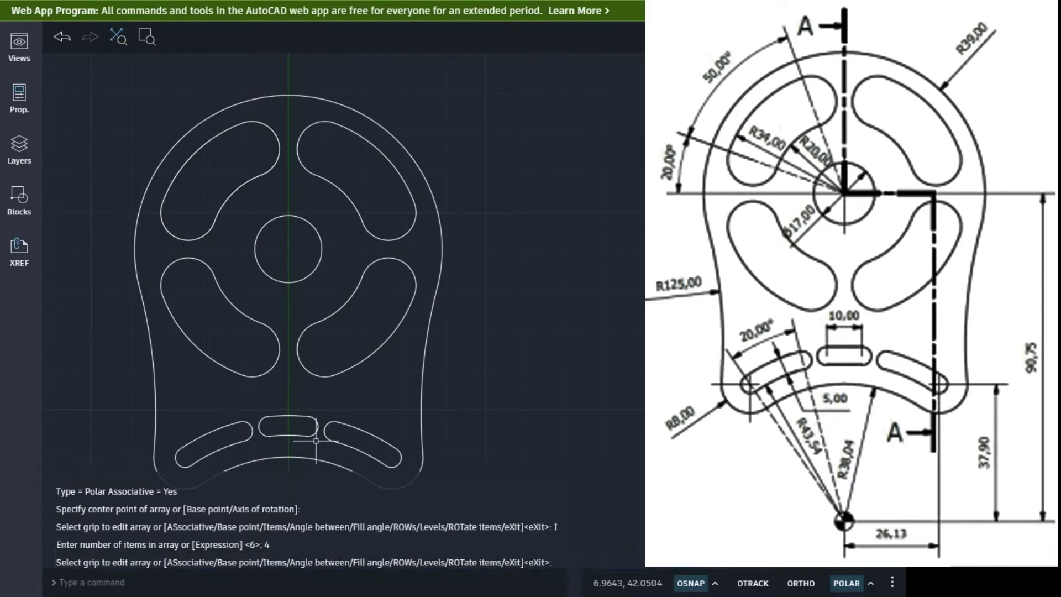
pyautogui.click(513, 430)
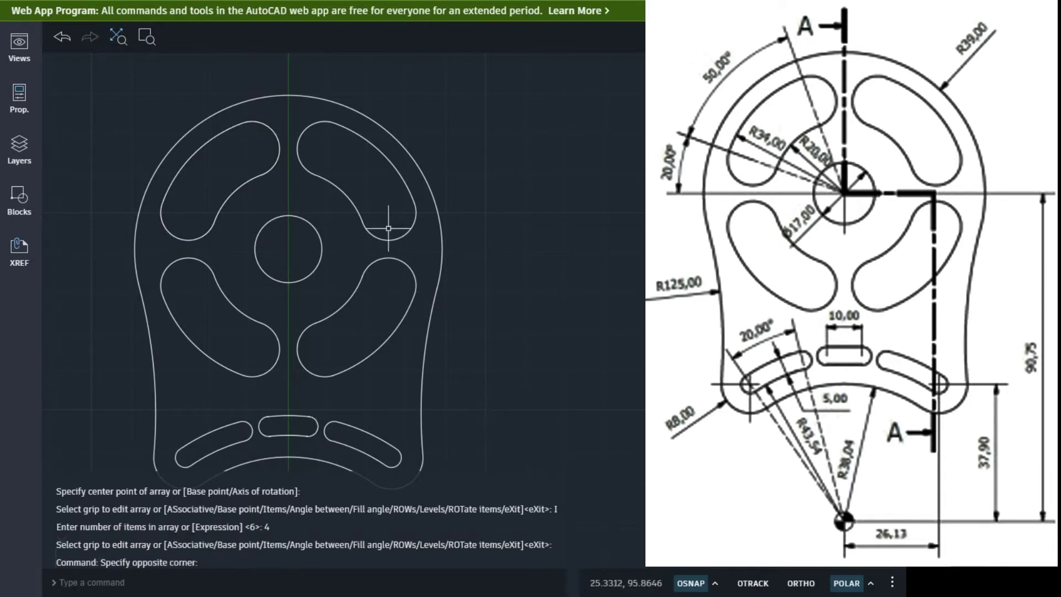
pyautogui.scroll(-1, 309, 308)
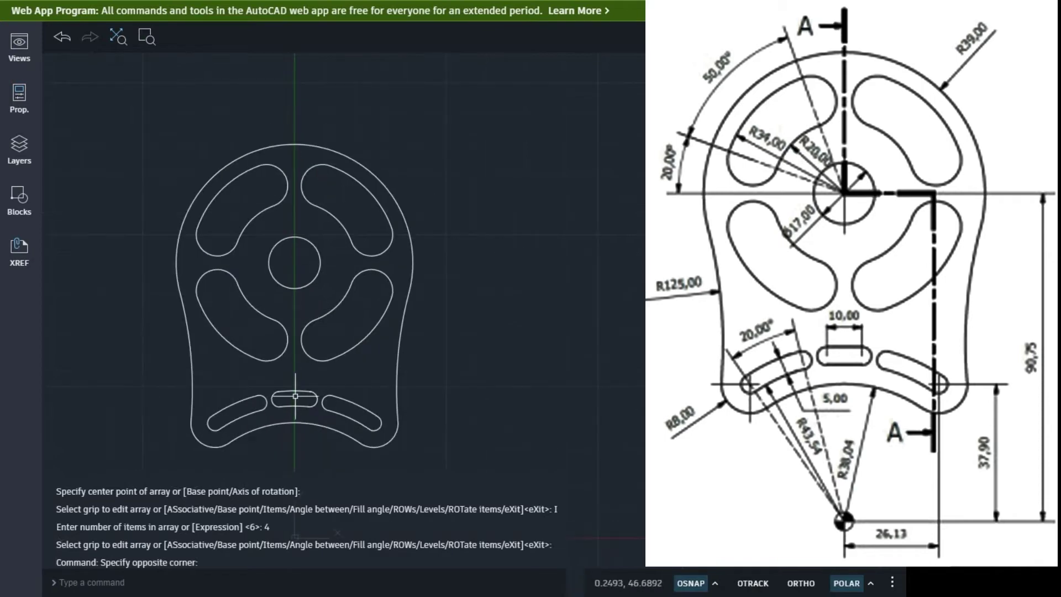
pyautogui.scroll(1, 295, 395)
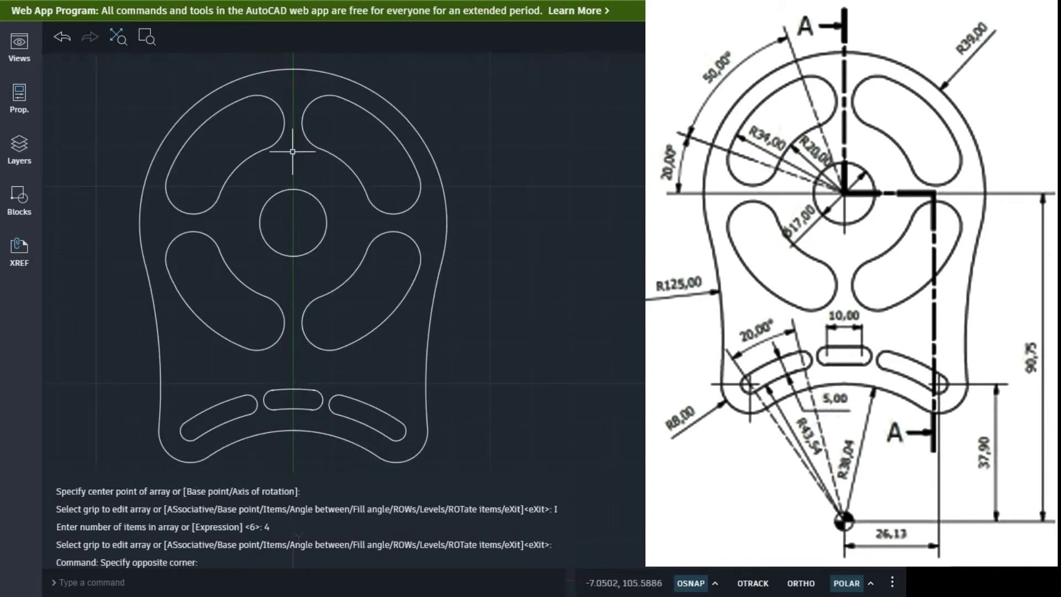
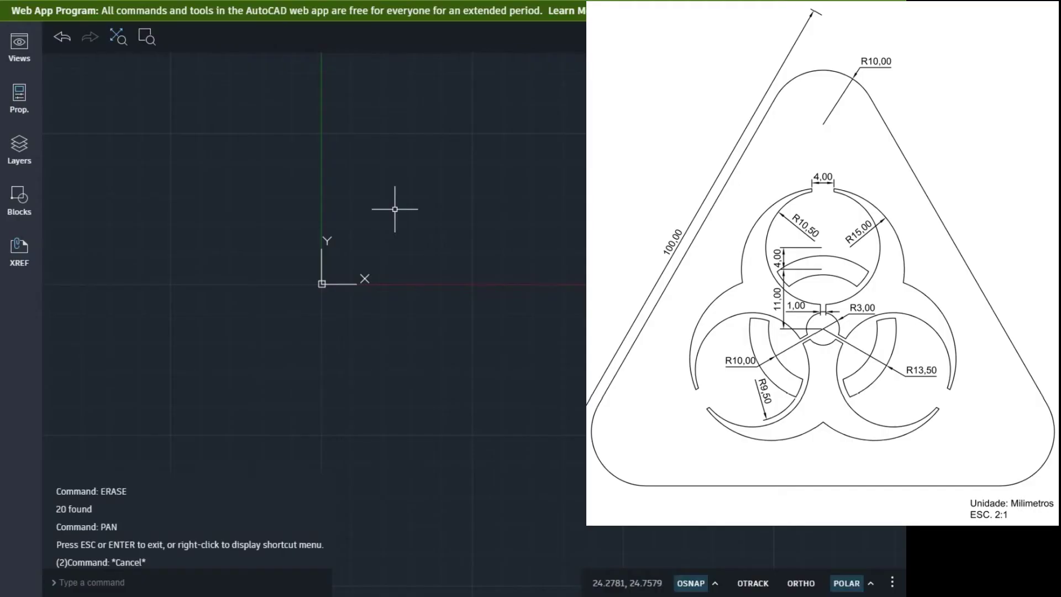
# Step: Draw a circle centred at 0,0 with a radius of 10
pyautogui.click(394, 209)
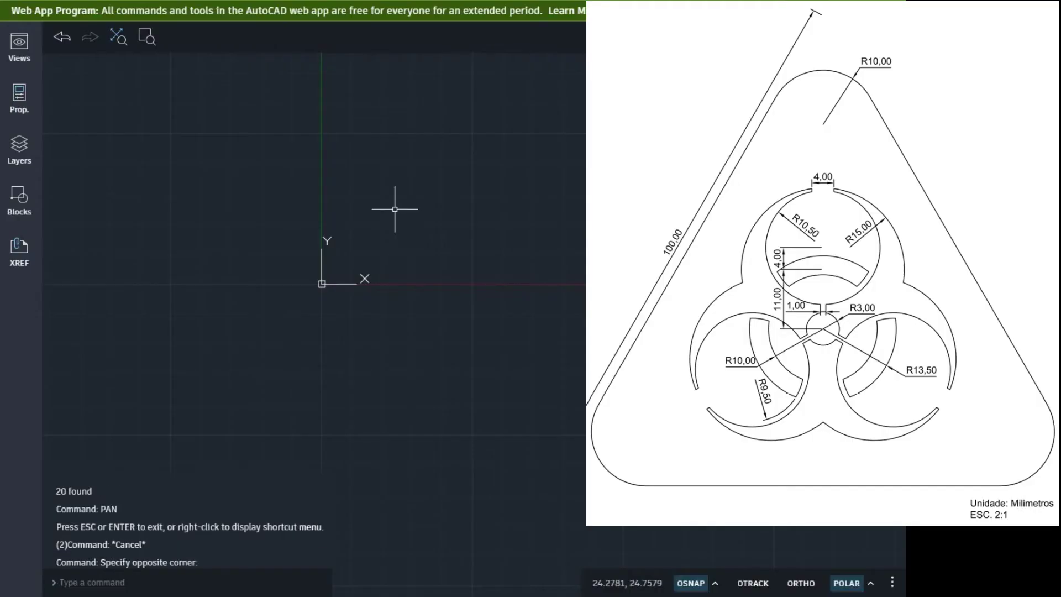
pyautogui.write('c')
pyautogui.press('Return')
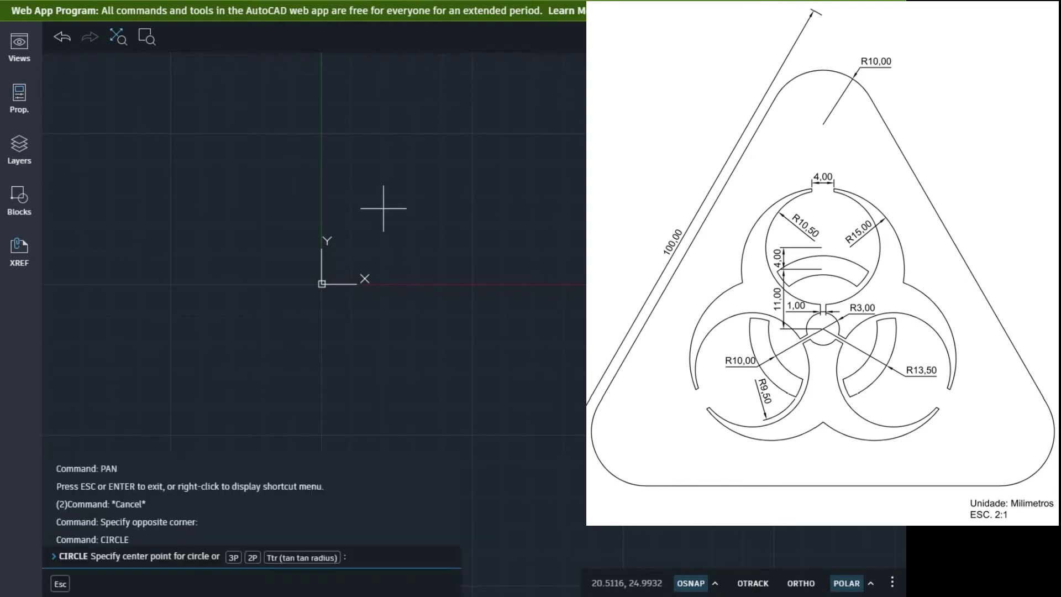
pyautogui.write('0,0')
pyautogui.press('Return')
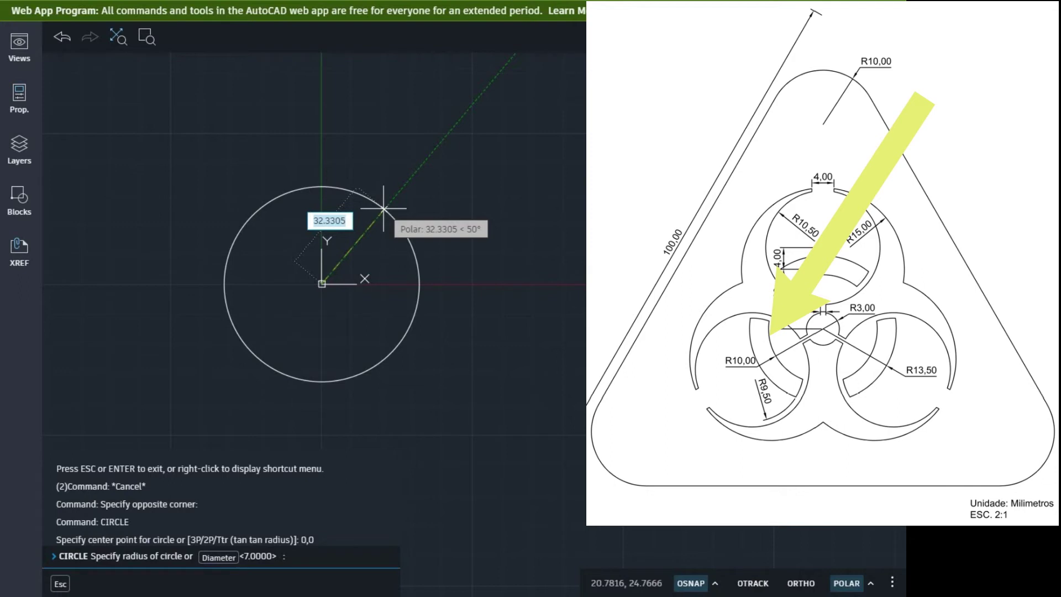
pyautogui.write('10')
pyautogui.press('Return')
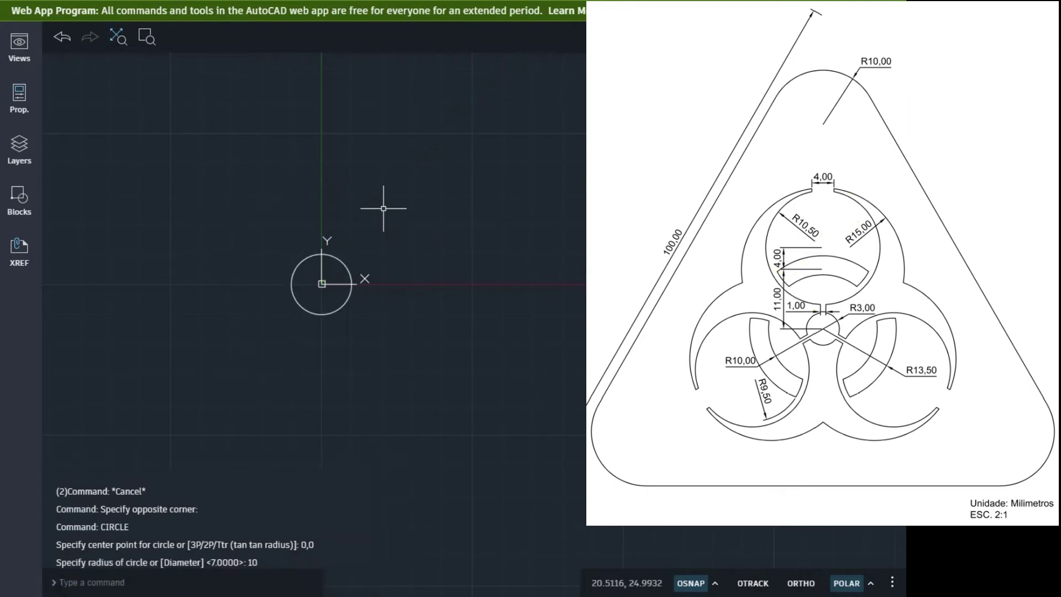
# Step: Draw a concentric circle centred at 0,0 with a radius of 13.5
pyautogui.press('Return')
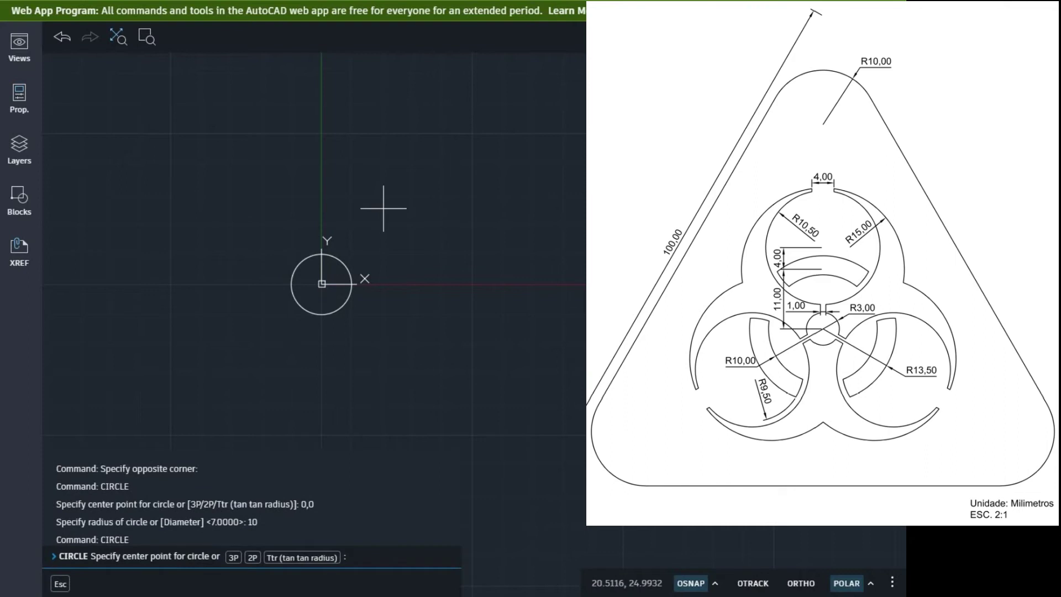
pyautogui.write('0,0')
pyautogui.press('Return')
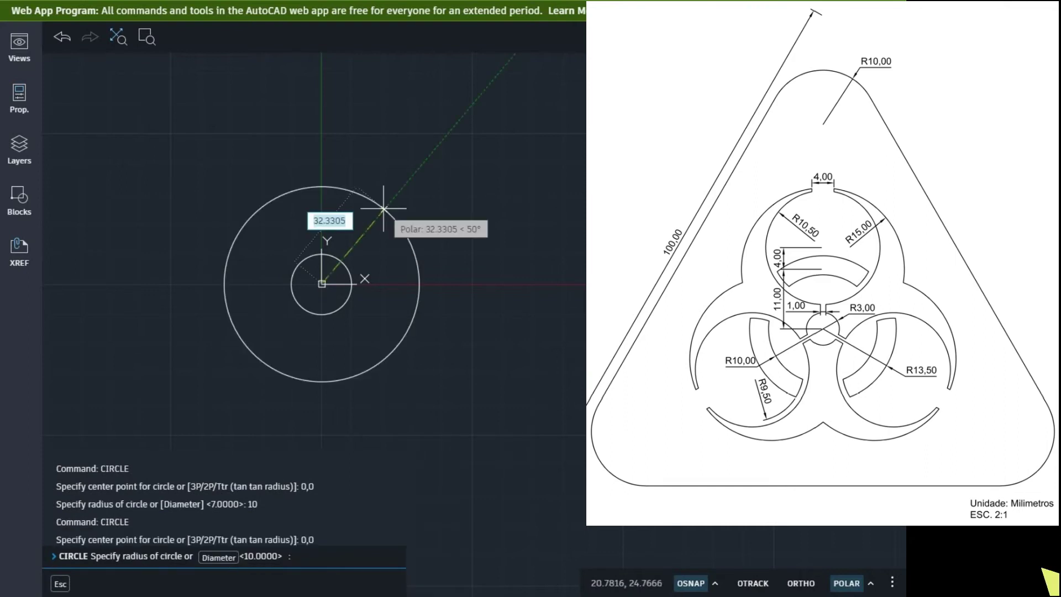
pyautogui.write('13.5')
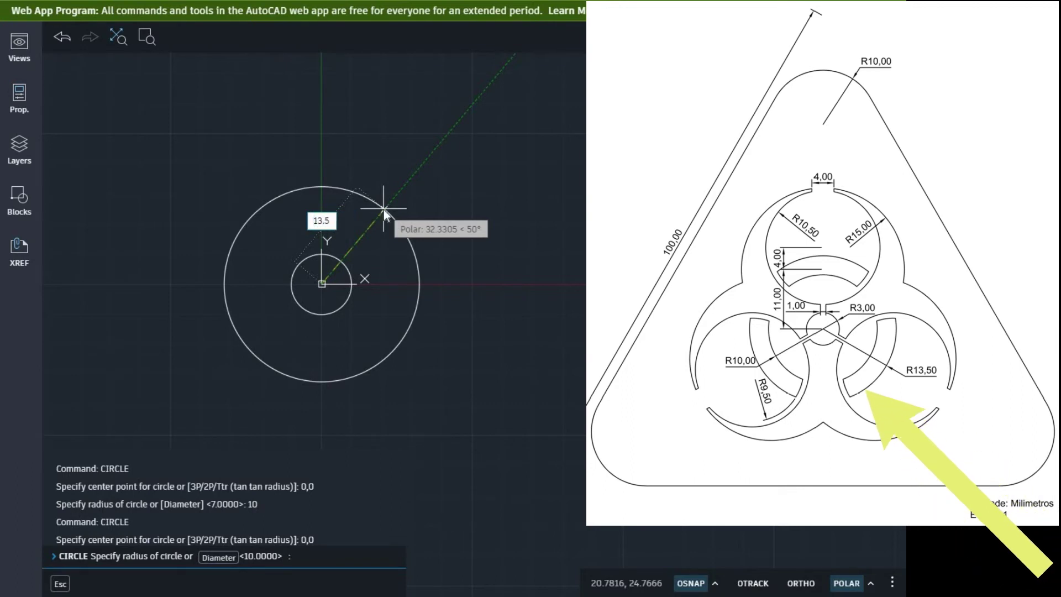
pyautogui.press('Return')
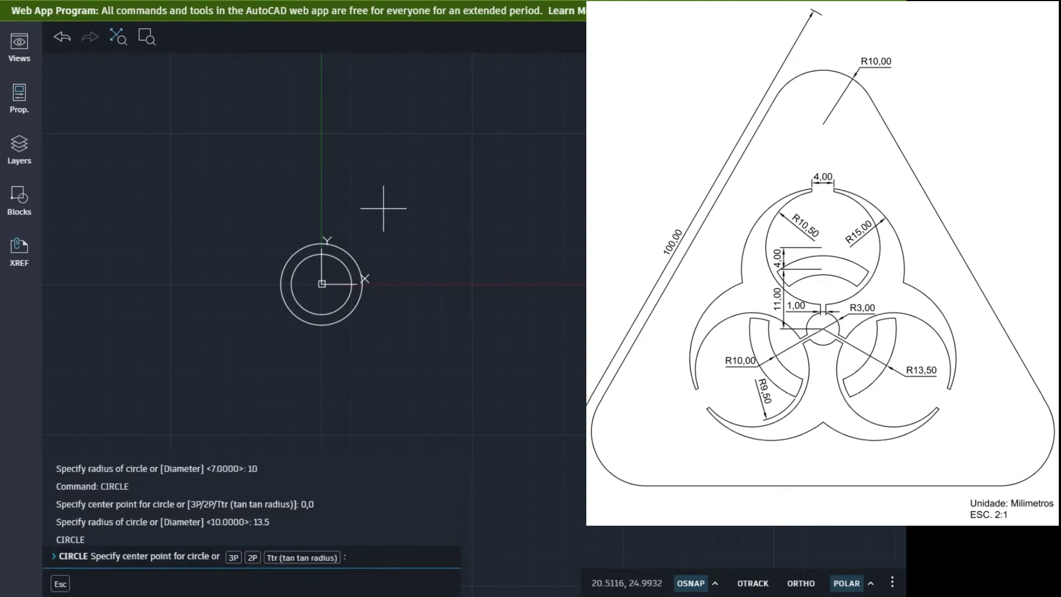
# Step: Draw a small concentric circle centred at 0,0 with a radius of 3
pyautogui.write('0,0')
pyautogui.press('Return')
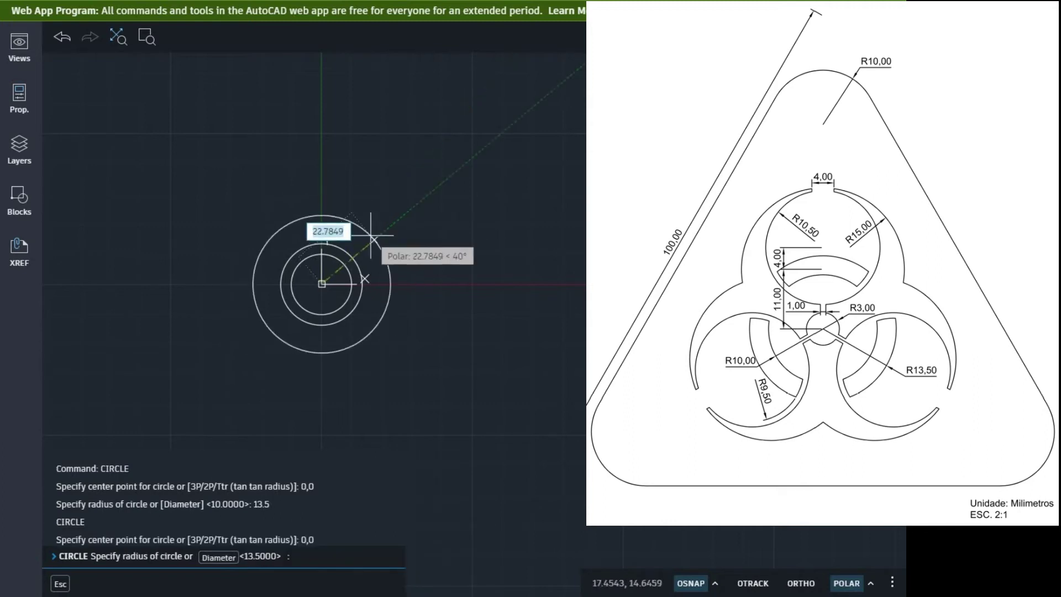
pyautogui.scroll(-2, 354, 246)
pyautogui.scroll(4, 340, 257)
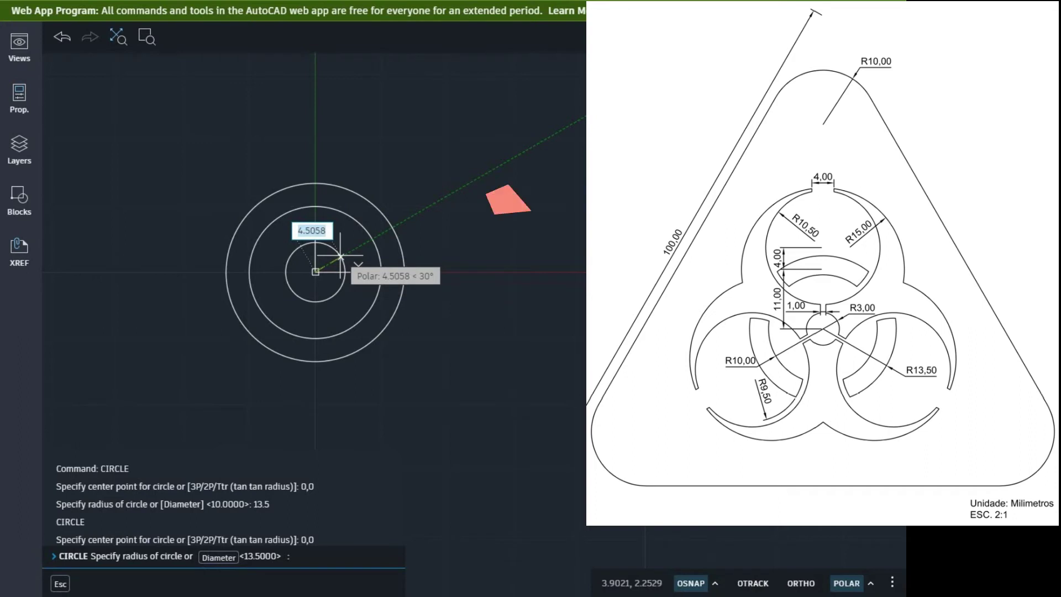
pyautogui.write('3')
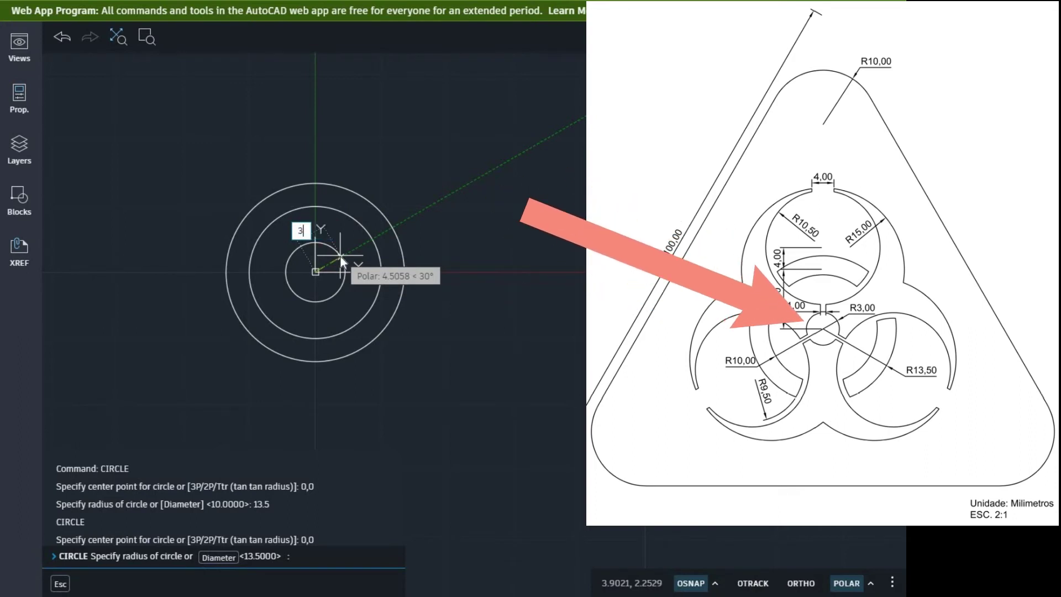
pyautogui.press('Return')
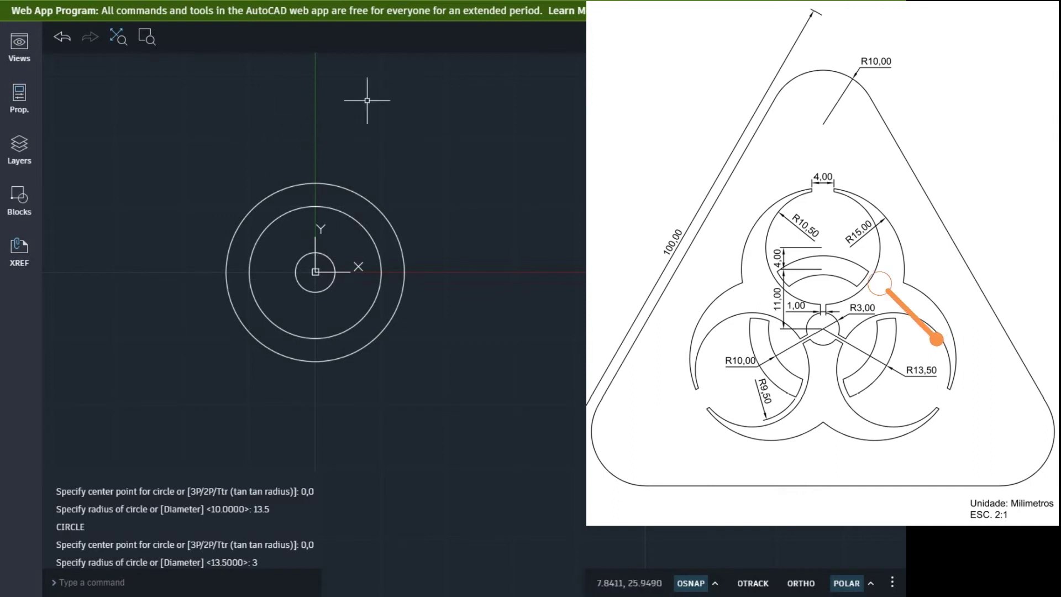
pyautogui.scroll(1, 414, 91)
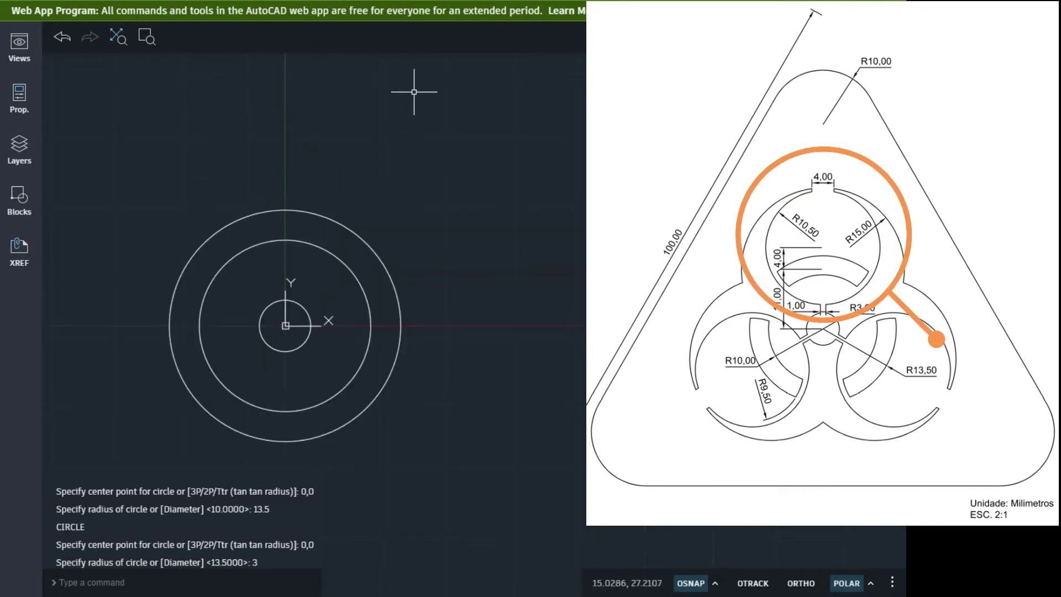
# Step: Draw a circle centred at 0,15 with a radius of 10.5
pyautogui.scroll(-1, 284, 88)
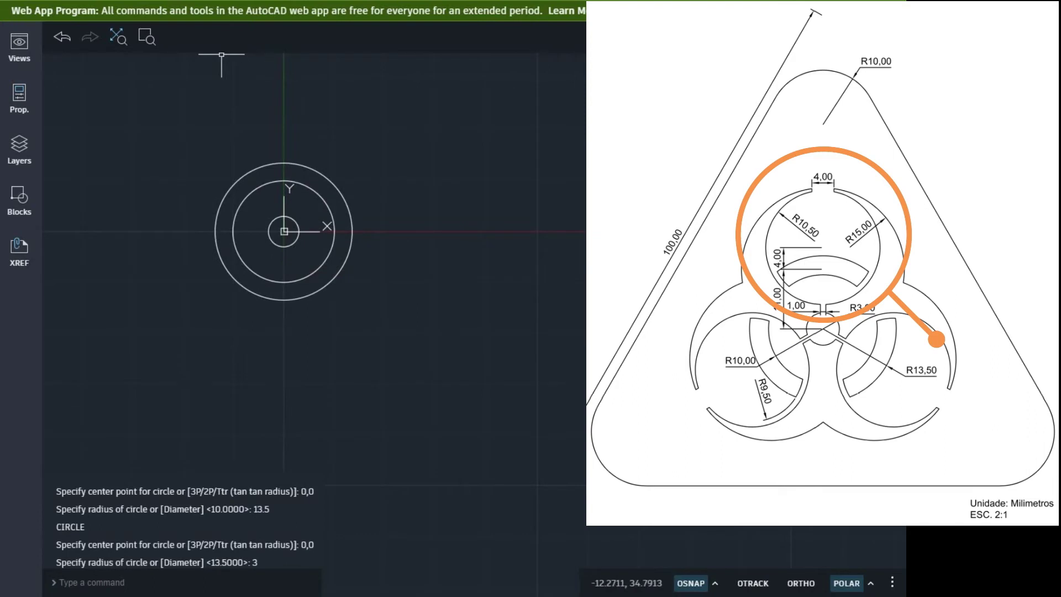
pyautogui.scroll(2, 249, 77)
pyautogui.press('Escape')
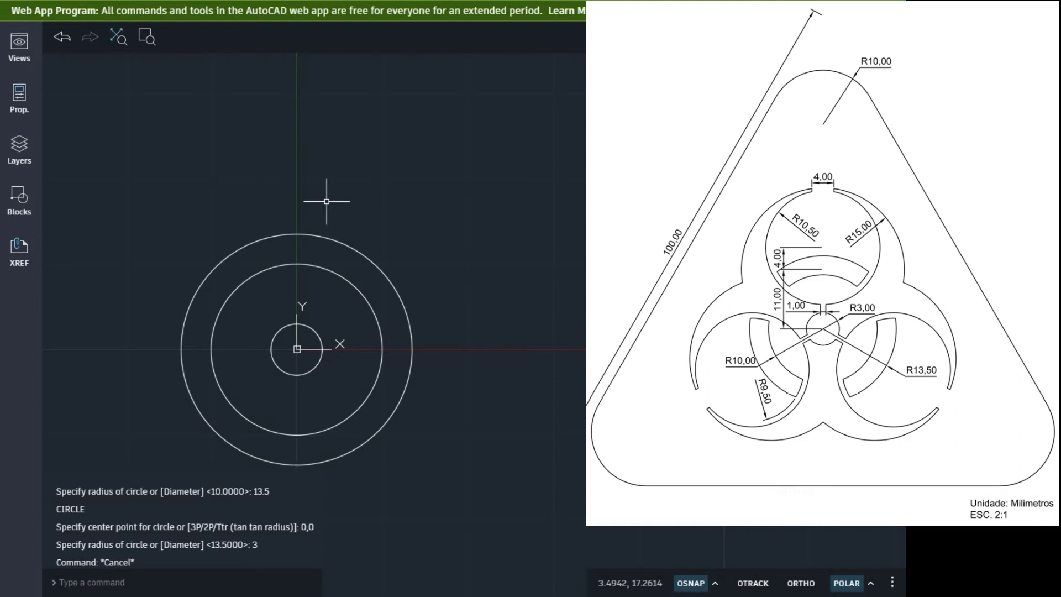
pyautogui.click(326, 201)
pyautogui.press('Return')
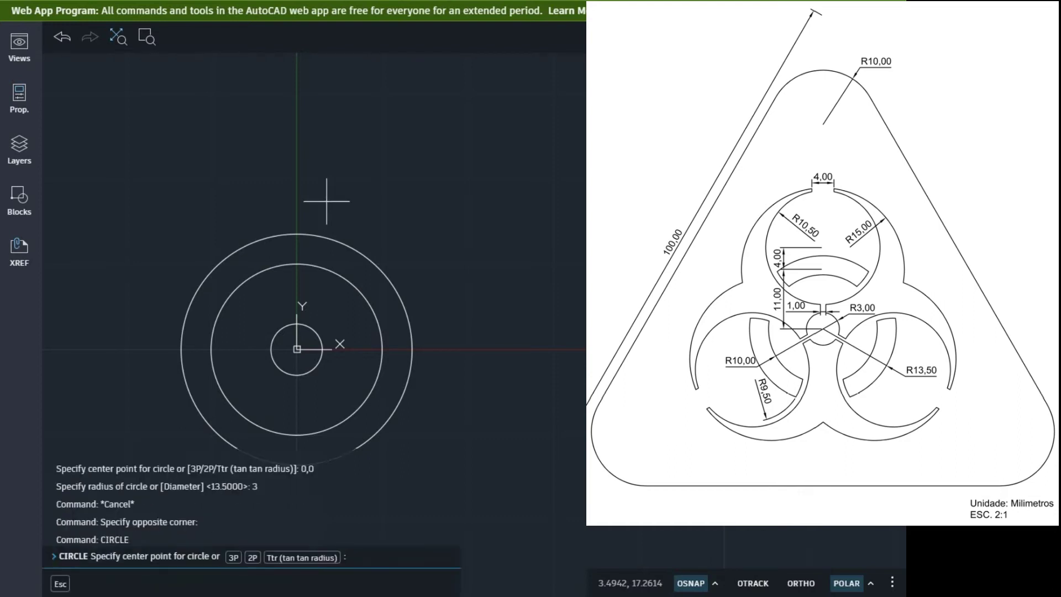
pyautogui.write('0,15')
pyautogui.press('Return')
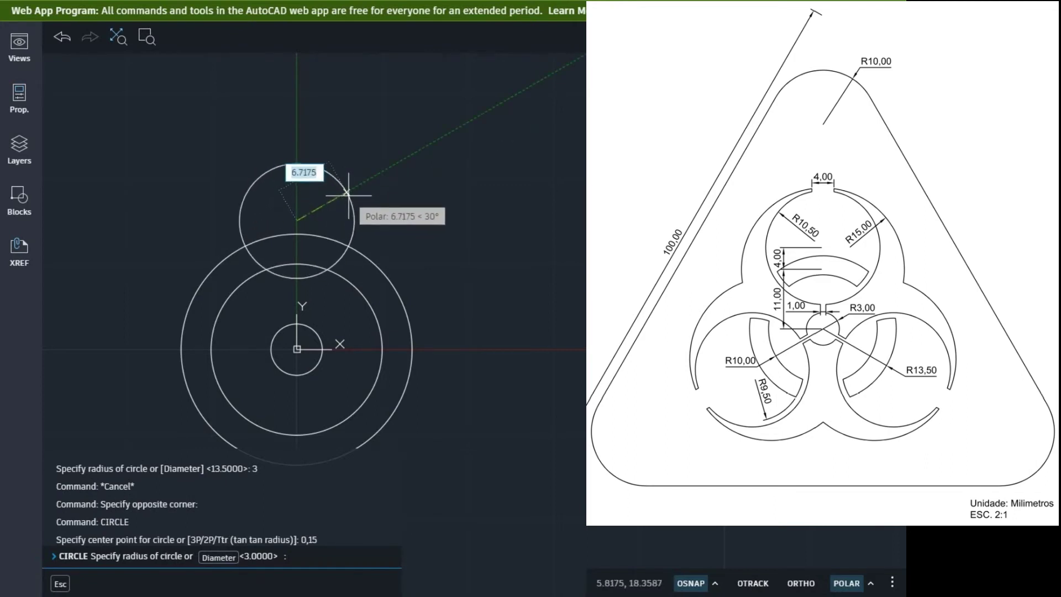
pyautogui.write('10.5')
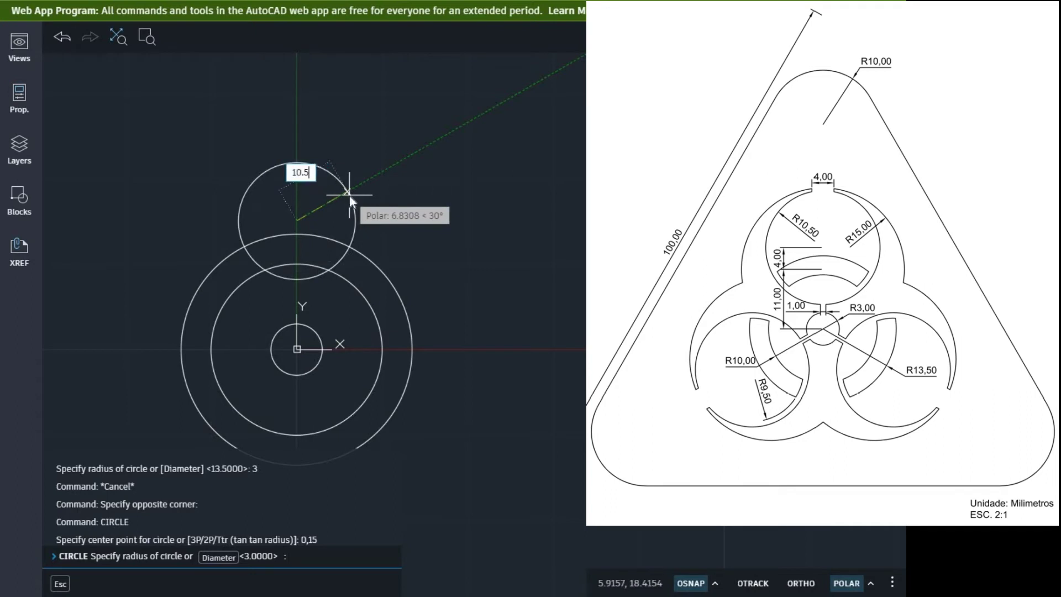
pyautogui.press('Return')
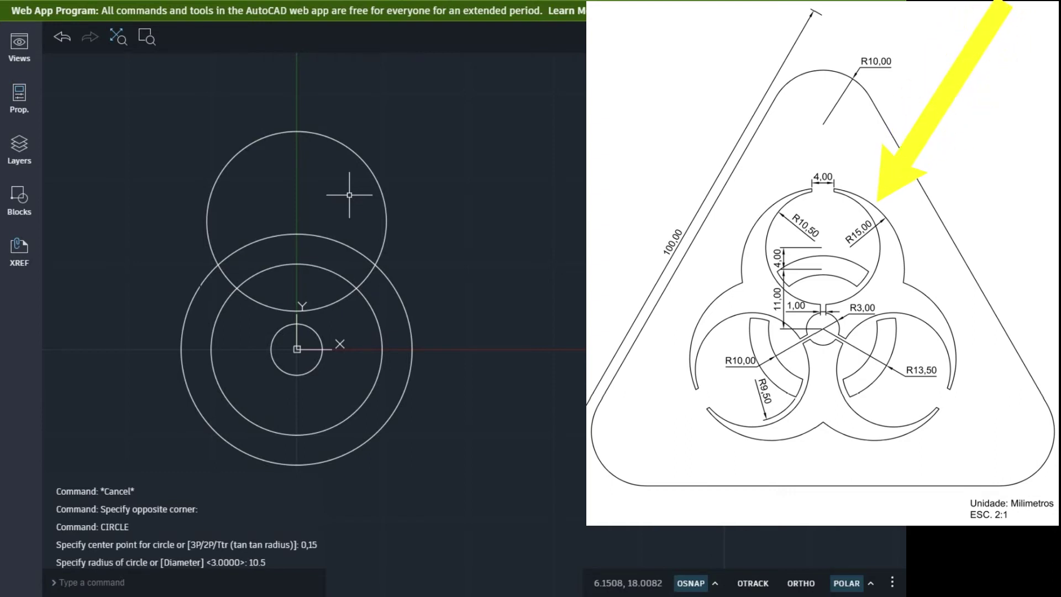
# Step: Draw a larger circle centred at 0,11 with a radius of 15
pyautogui.write('c')
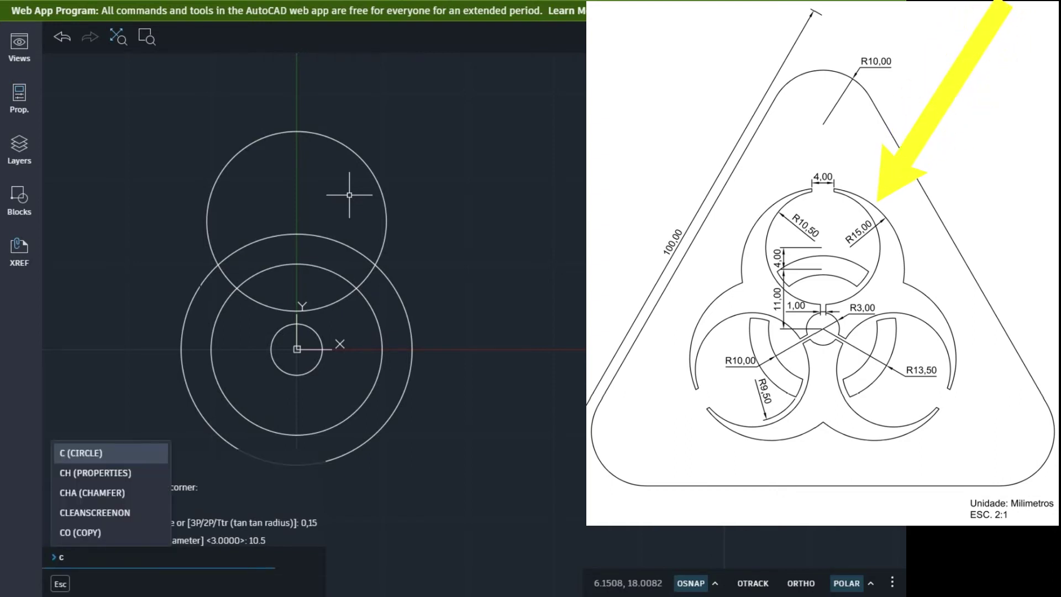
pyautogui.press('Return')
pyautogui.write('0,11')
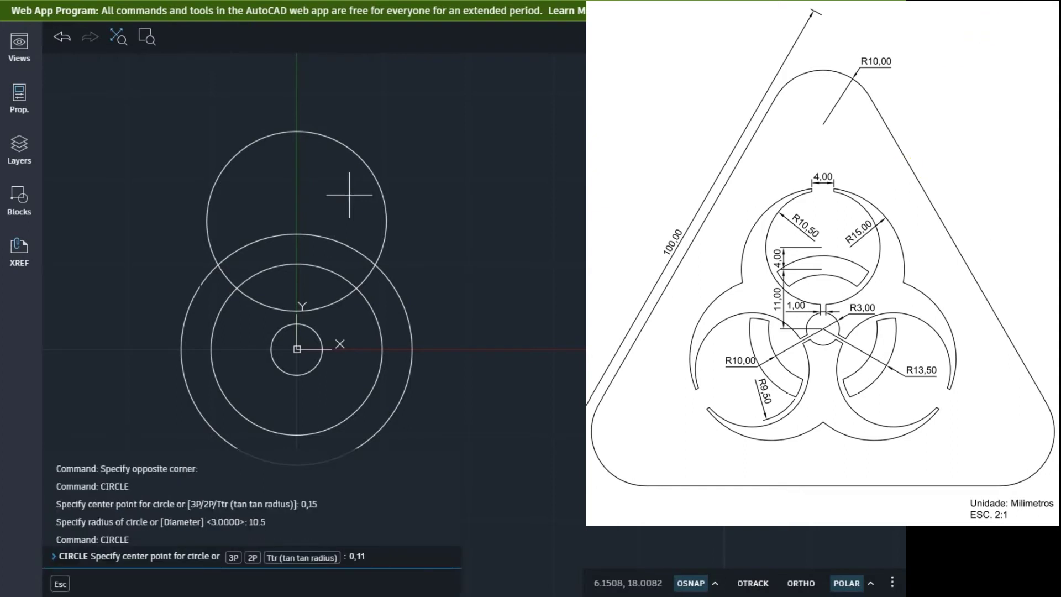
pyautogui.press('Return')
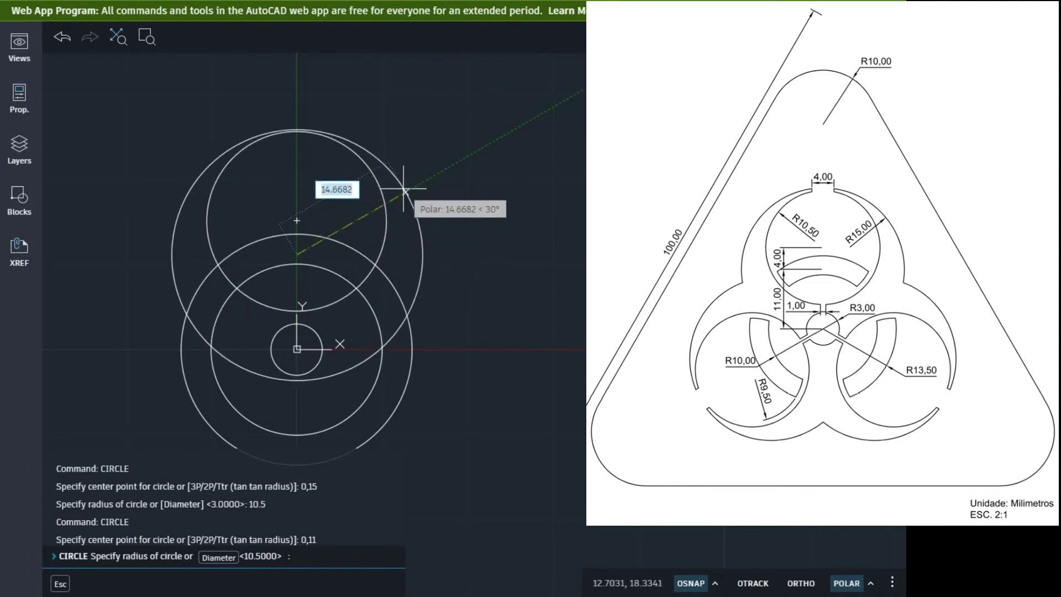
pyautogui.write('15')
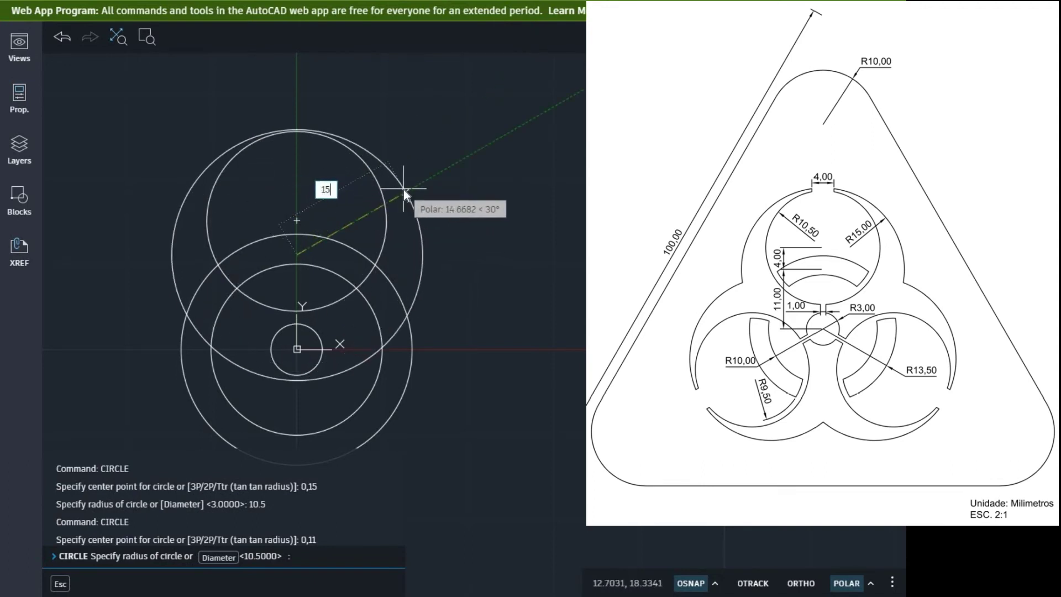
pyautogui.press('Return')
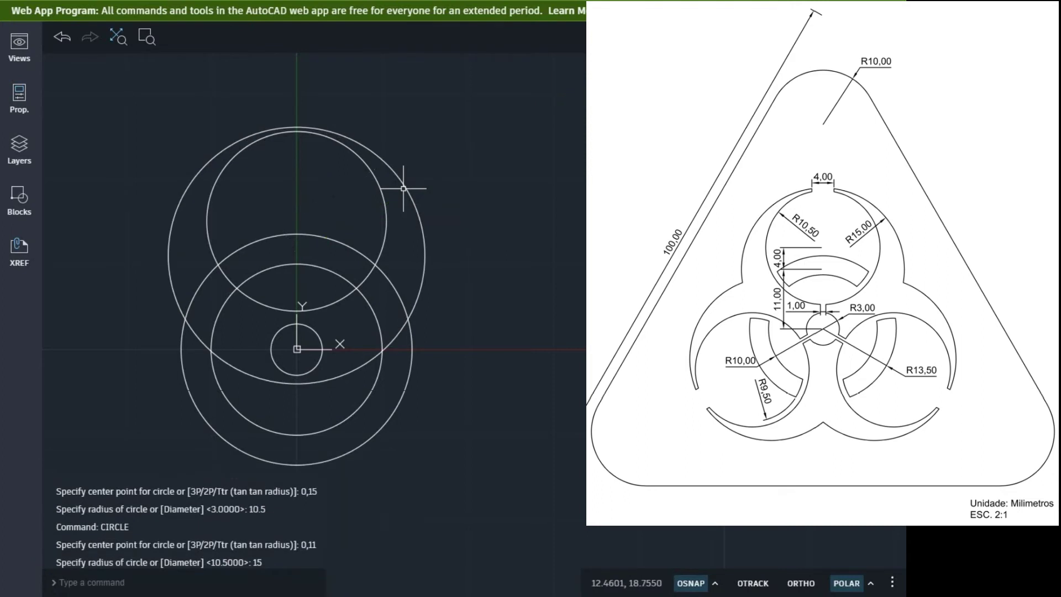
# Step: Draw a vertical line from the origin straight up to beyond the top of the radius 15 circle
pyautogui.moveTo(310, 179); pyautogui.dragTo(319, 188, button='middle')
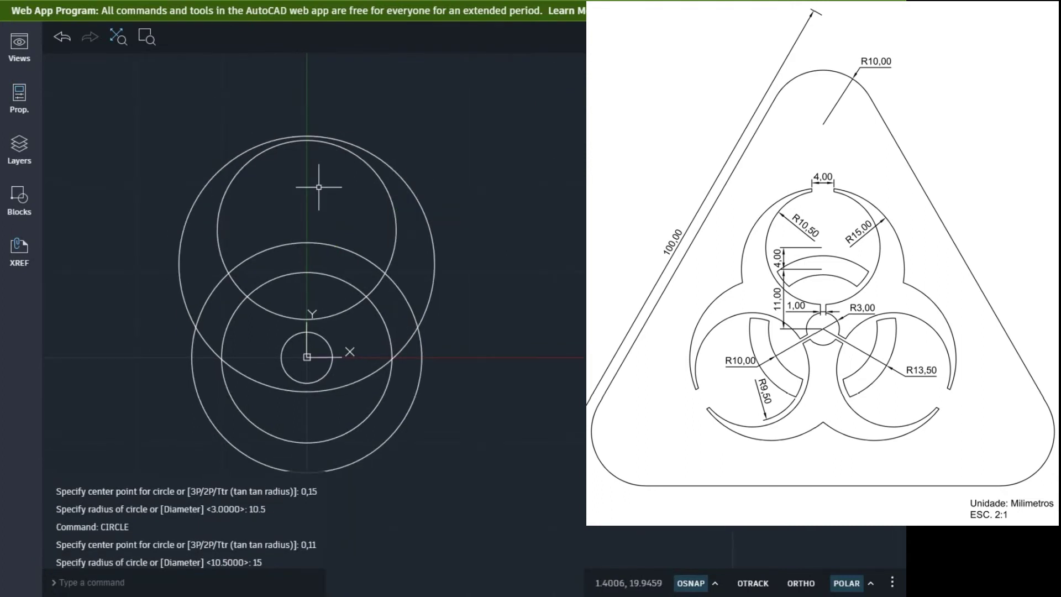
pyautogui.write('l')
pyautogui.press('Return')
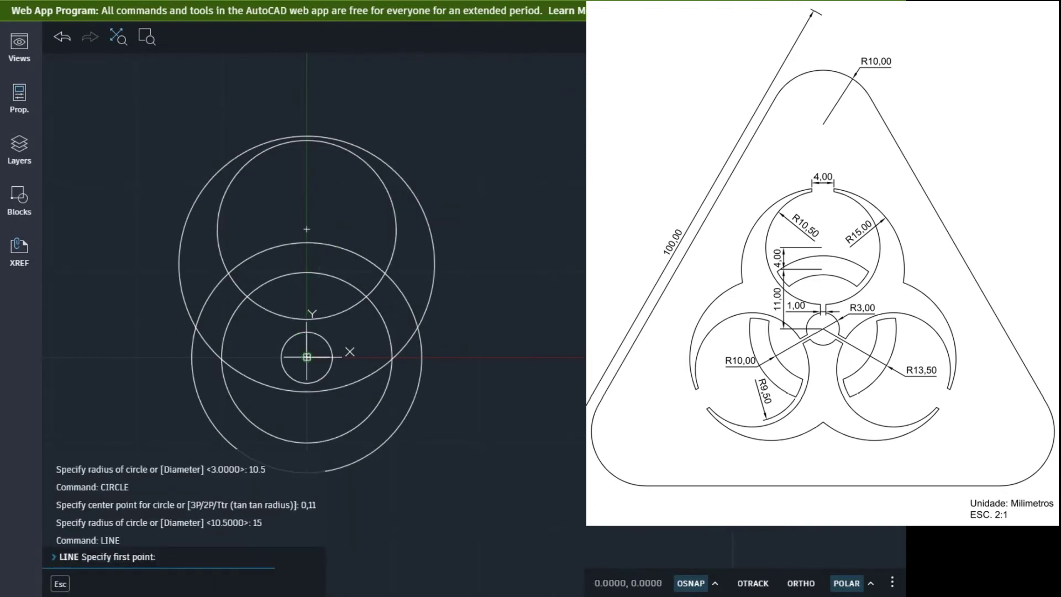
pyautogui.click(307, 358)
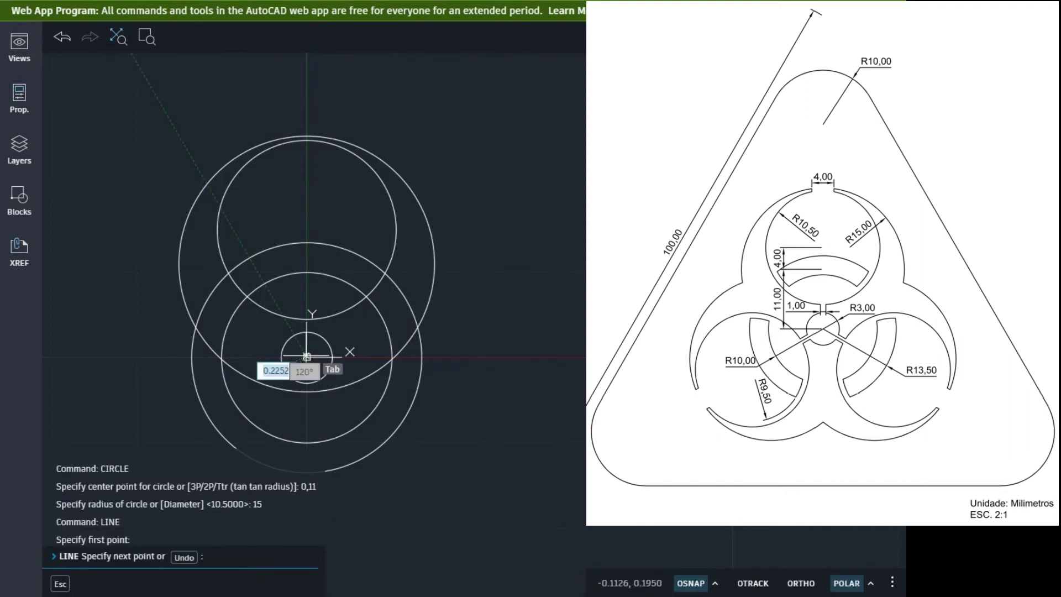
pyautogui.click(307, 70)
pyautogui.press('Return')
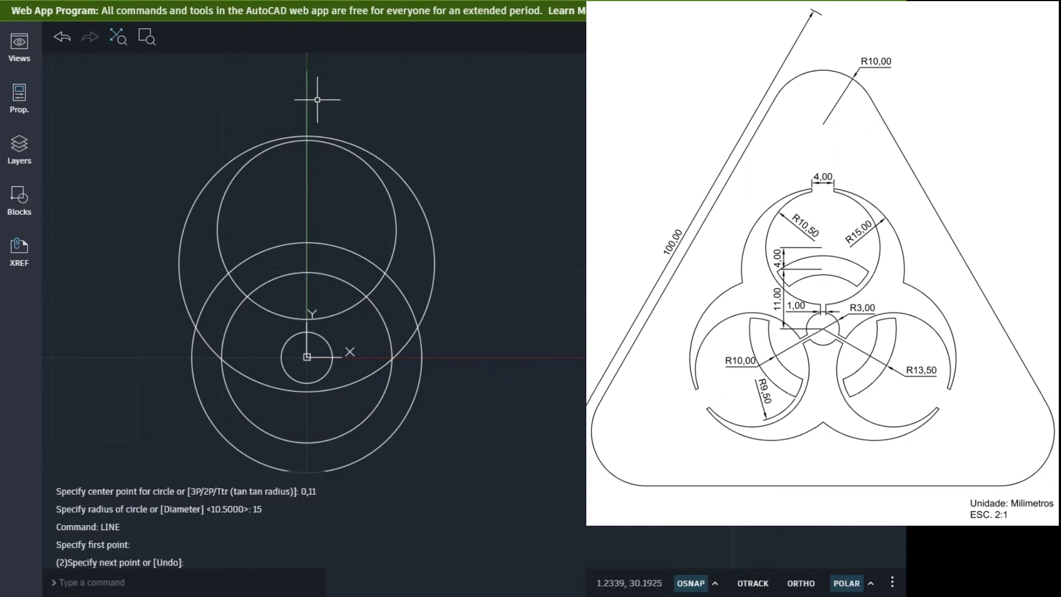
# Step: Offset the vertical centre line by 2 to each side
pyautogui.write('off')
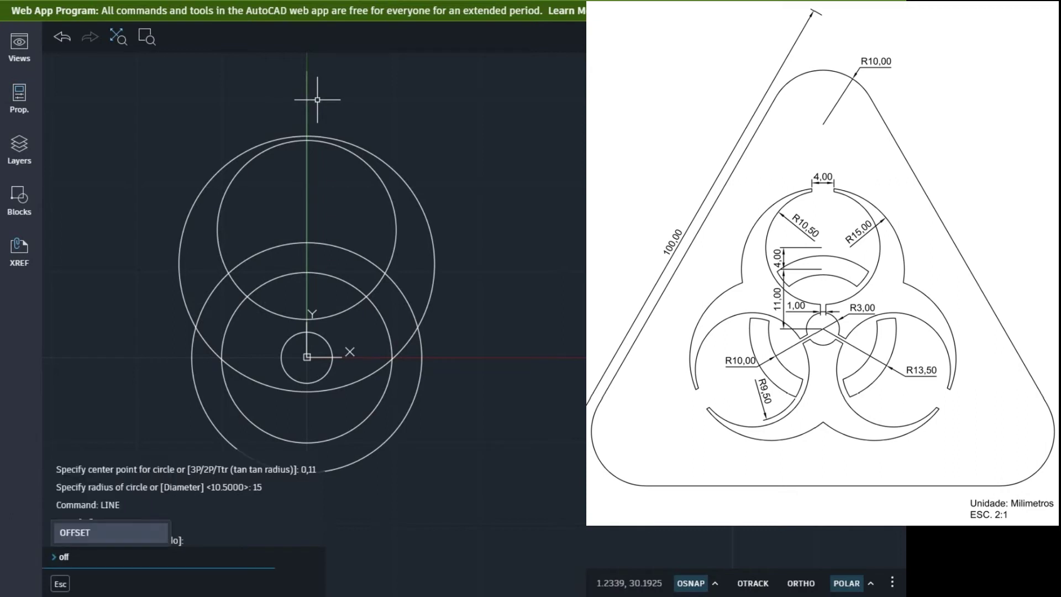
pyautogui.press('Return')
pyautogui.press('Return')
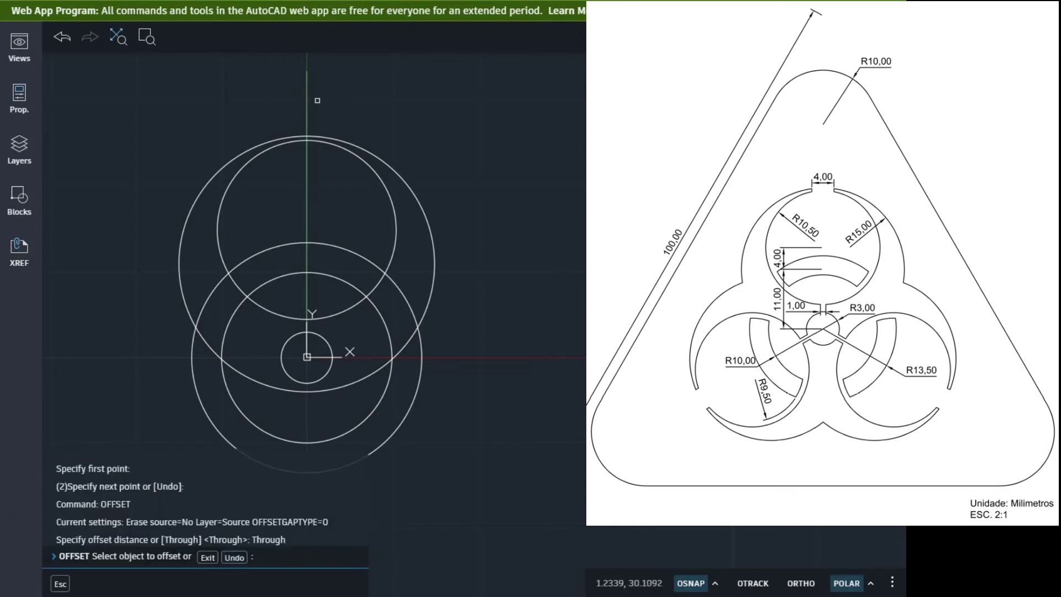
pyautogui.click(307, 101)
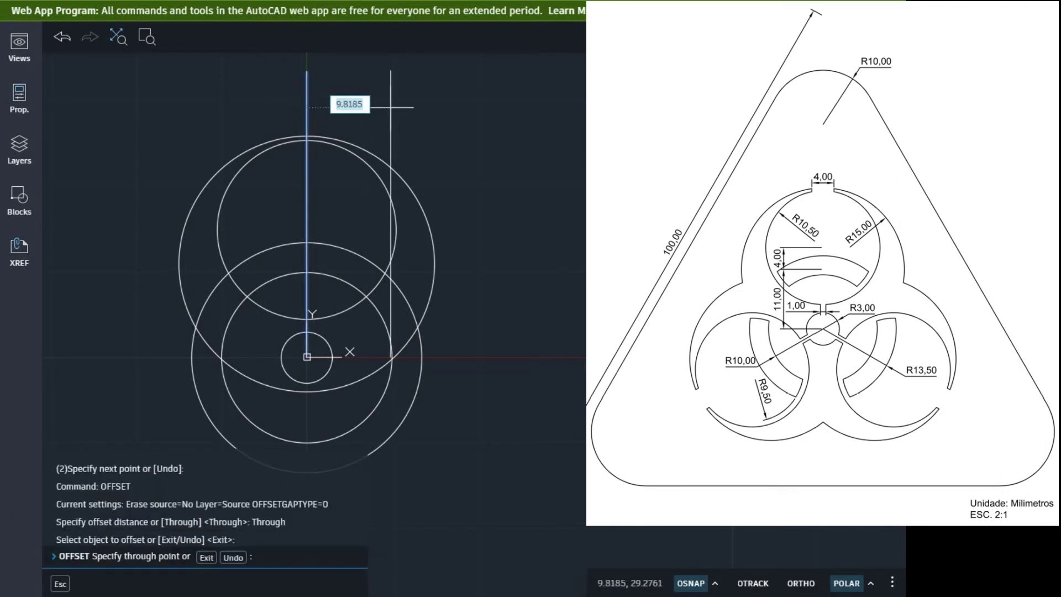
pyautogui.write('2')
pyautogui.press('Return')
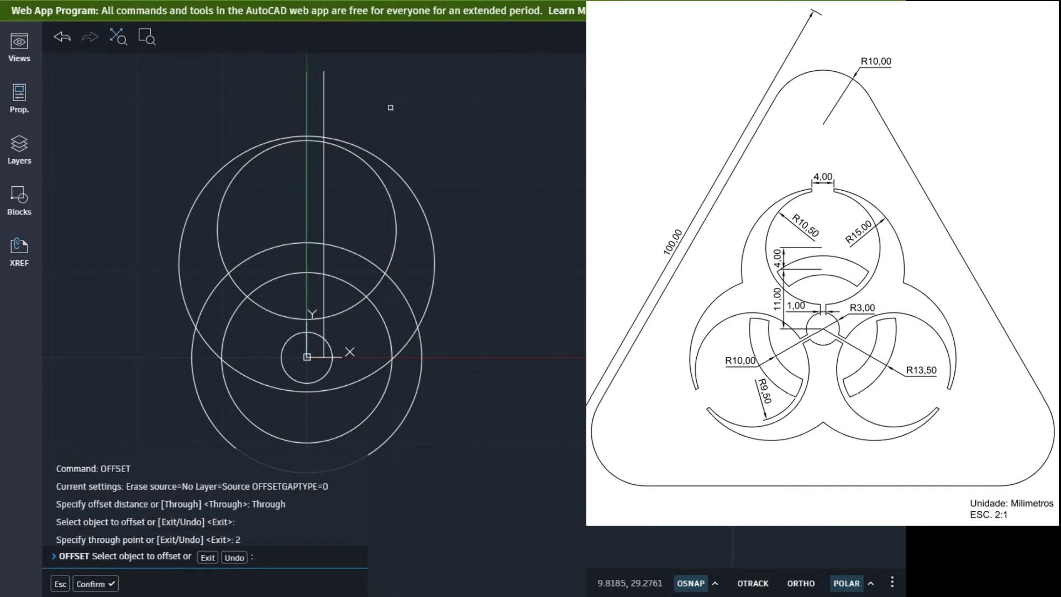
pyautogui.click(307, 104)
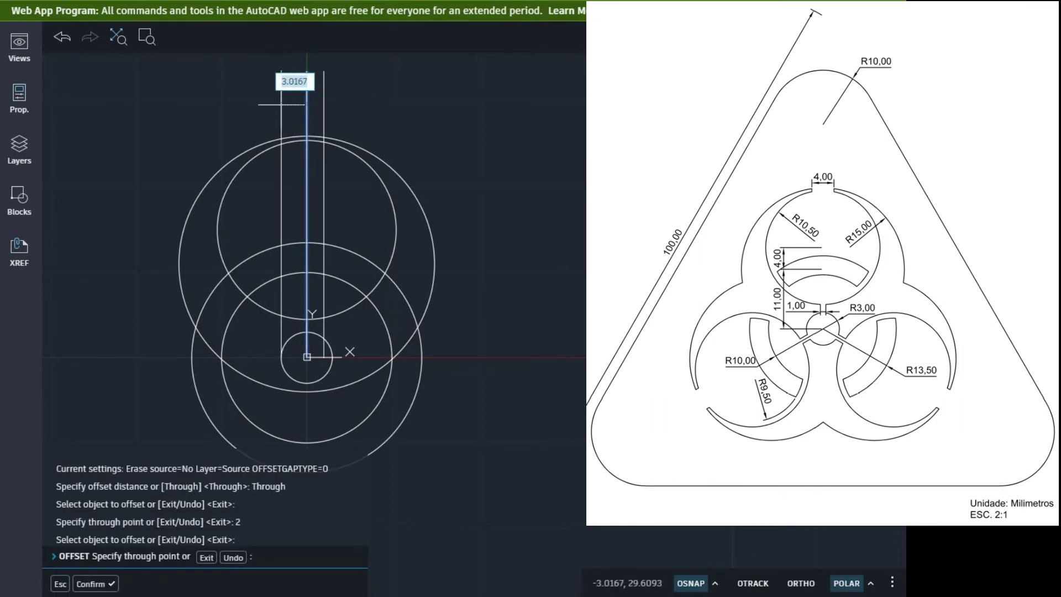
pyautogui.write('2')
pyautogui.press('Return')
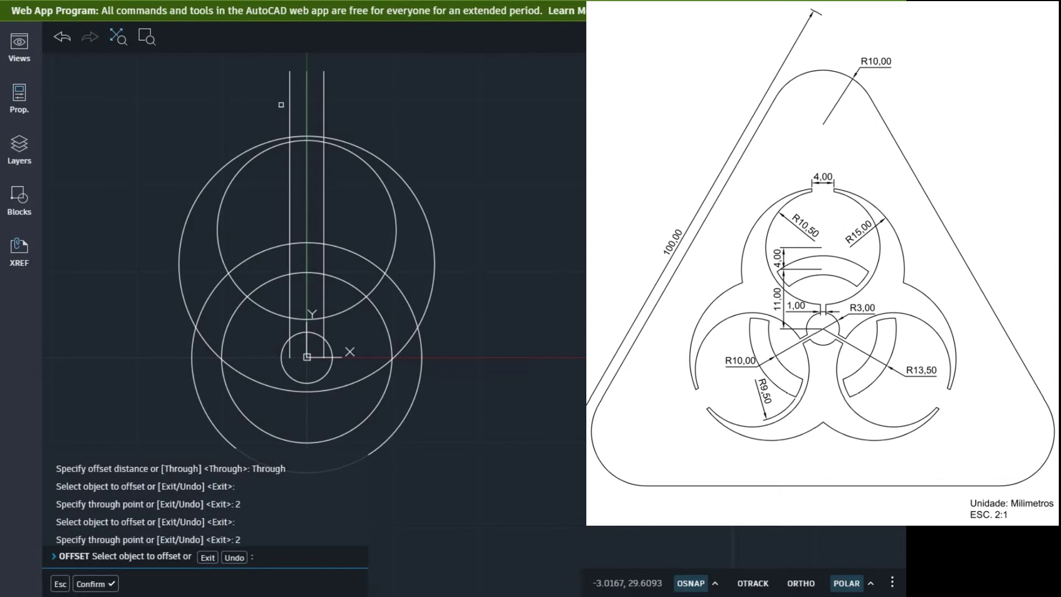
pyautogui.press('Return')
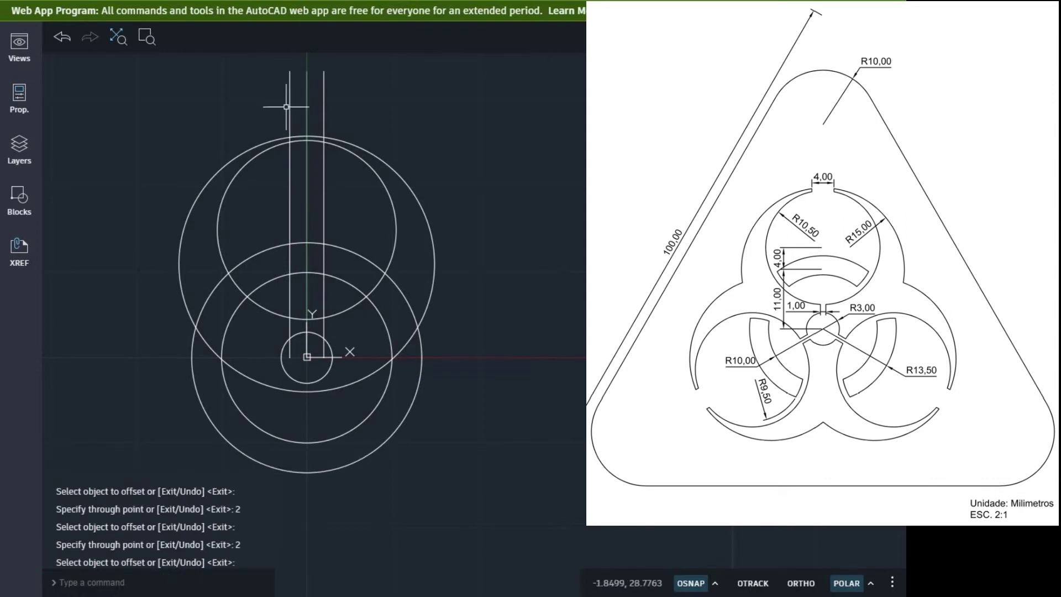
# Step: Erase the original vertical line between the two offset lines
pyautogui.click(308, 166)
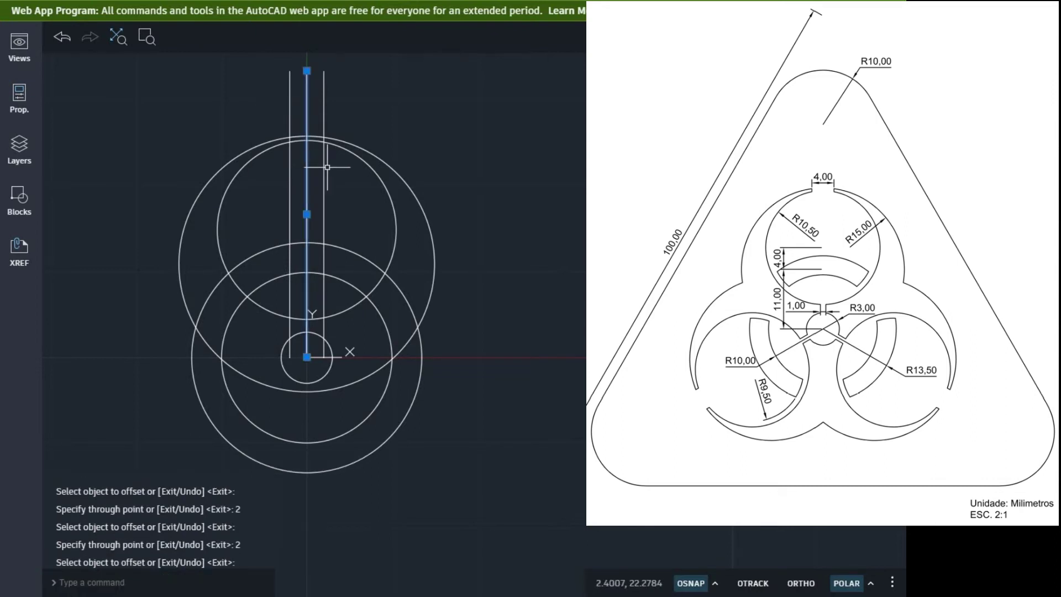
pyautogui.write('e')
pyautogui.press('Return')
# Step: Trim the offset lines and the tops of the radius 10.5 and 15 circles to leave a gap closed by short end segments
pyautogui.write('re')
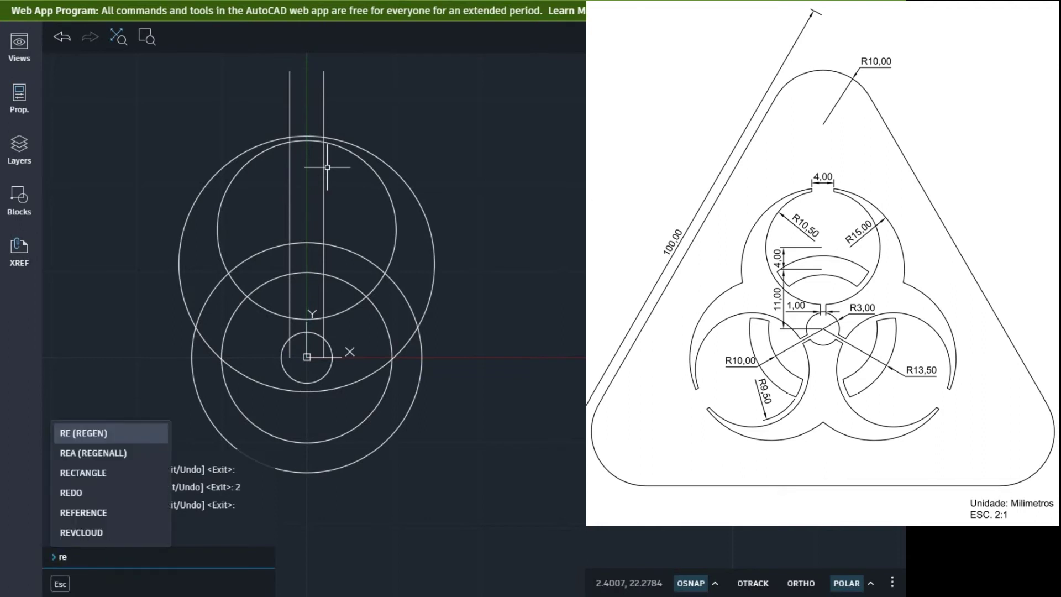
pyautogui.press('BackSpace')
pyautogui.press('BackSpace')
pyautogui.write('trim')
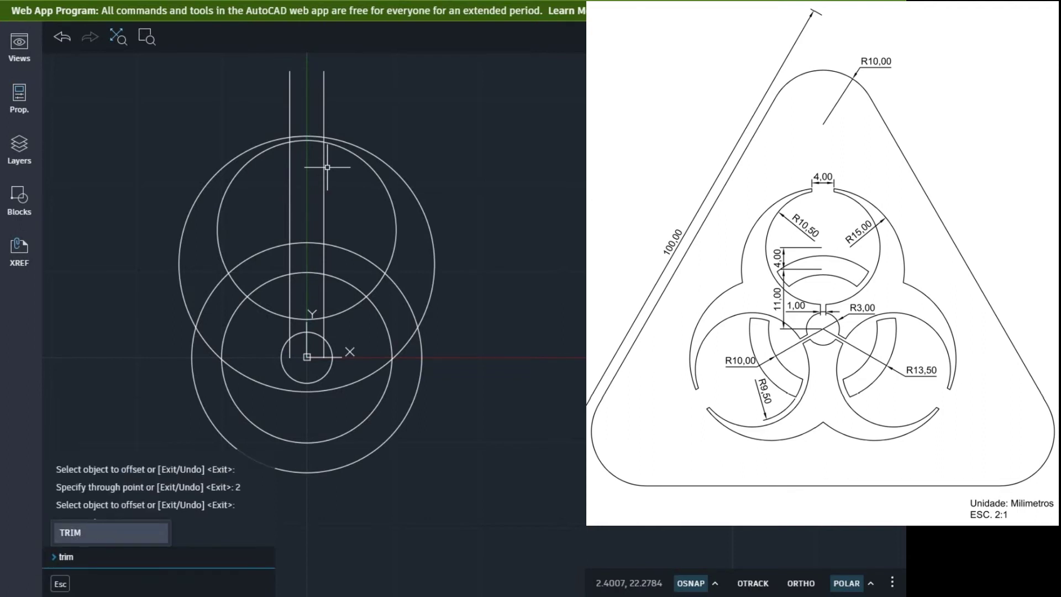
pyautogui.press('Return')
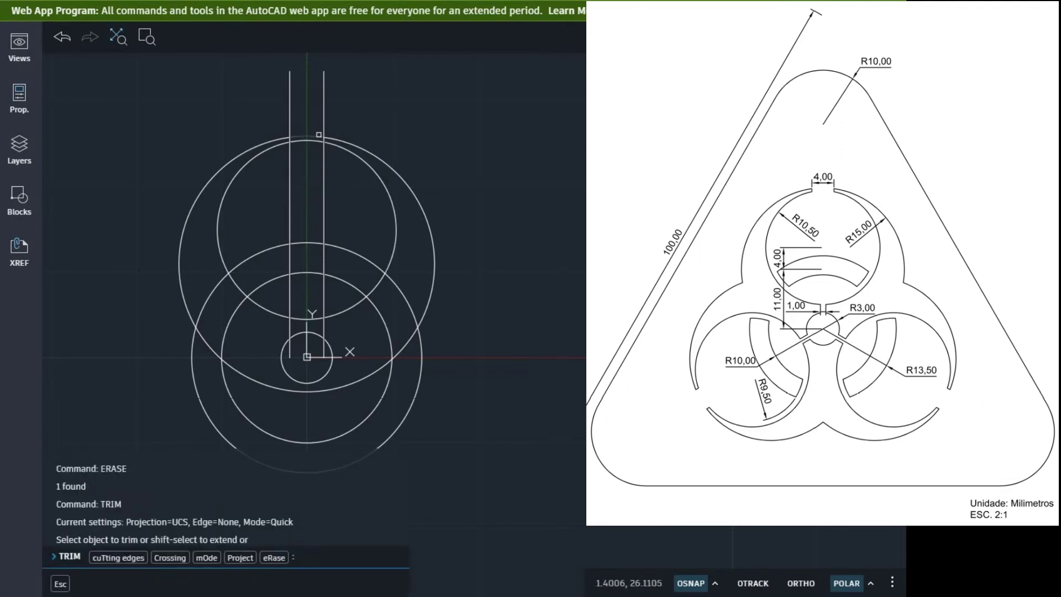
pyautogui.click(324, 114)
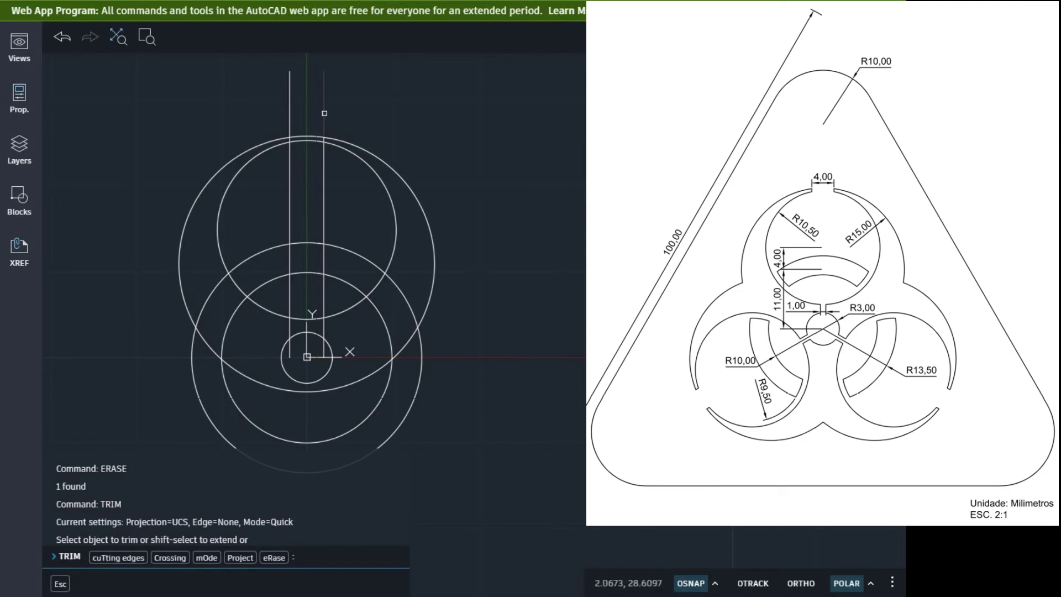
pyautogui.click(289, 111)
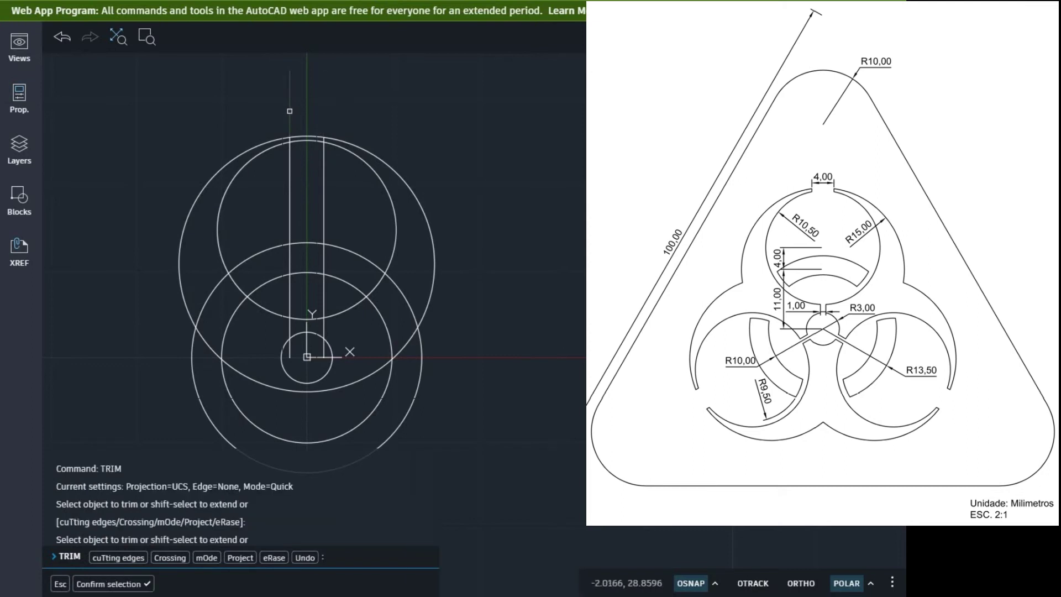
pyautogui.click(288, 158)
pyautogui.click(322, 161)
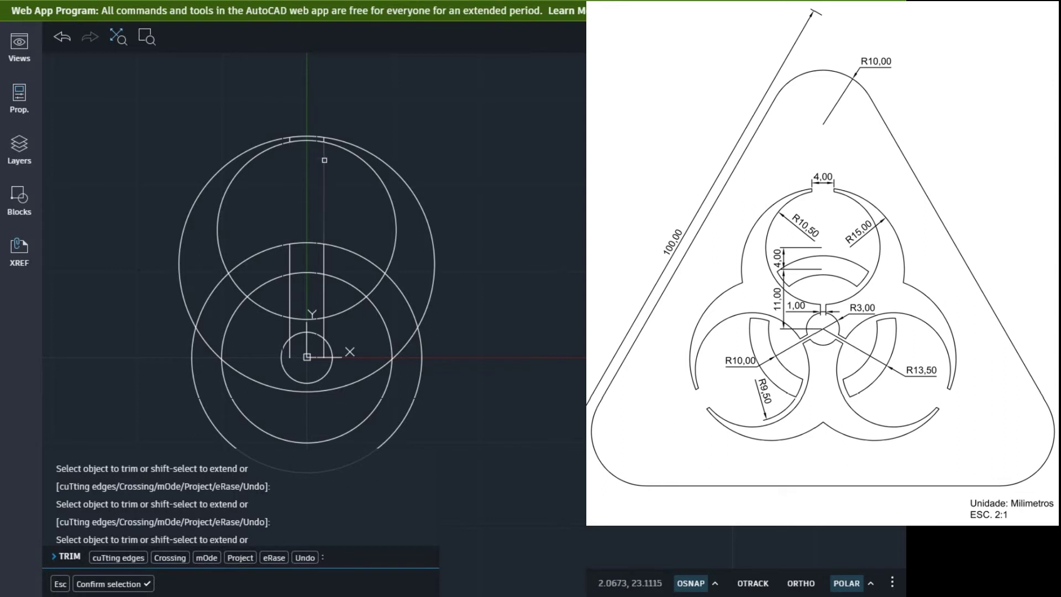
pyautogui.click(302, 137)
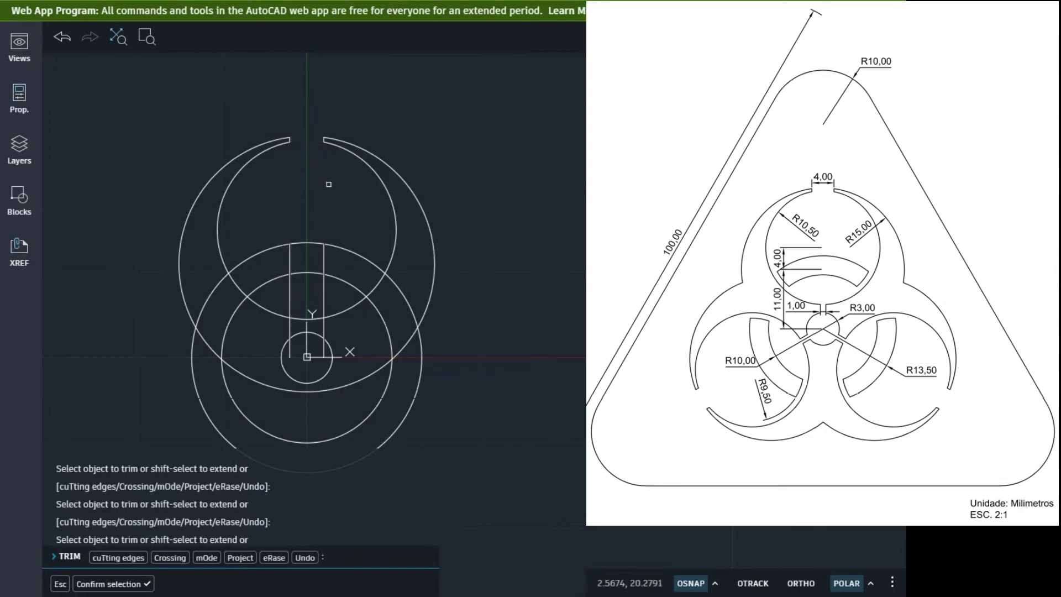
pyautogui.press('Escape')
# Step: Erase the two leftover vertical line pieces between the radius 13.5 circle and the origin
pyautogui.click(329, 264)
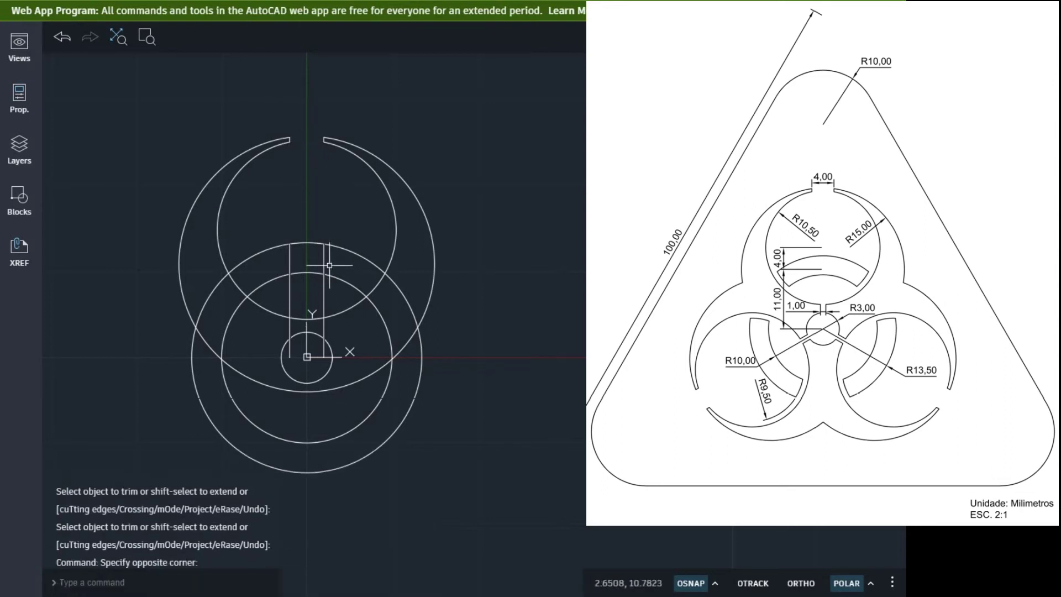
pyautogui.click(290, 251)
pyautogui.click(338, 264)
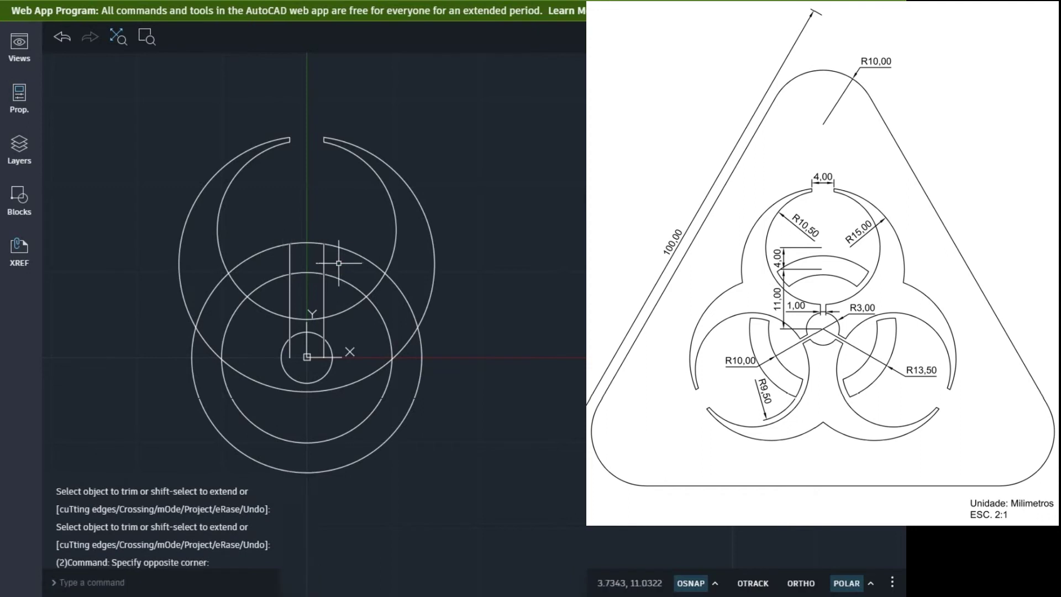
pyautogui.click(283, 256)
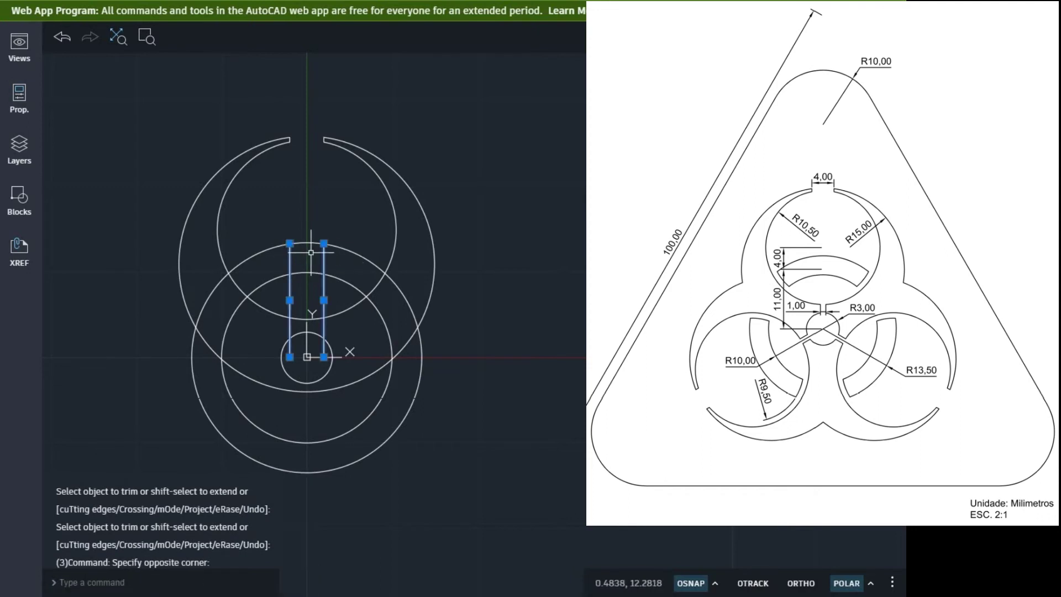
pyautogui.write('e')
pyautogui.press('Return')
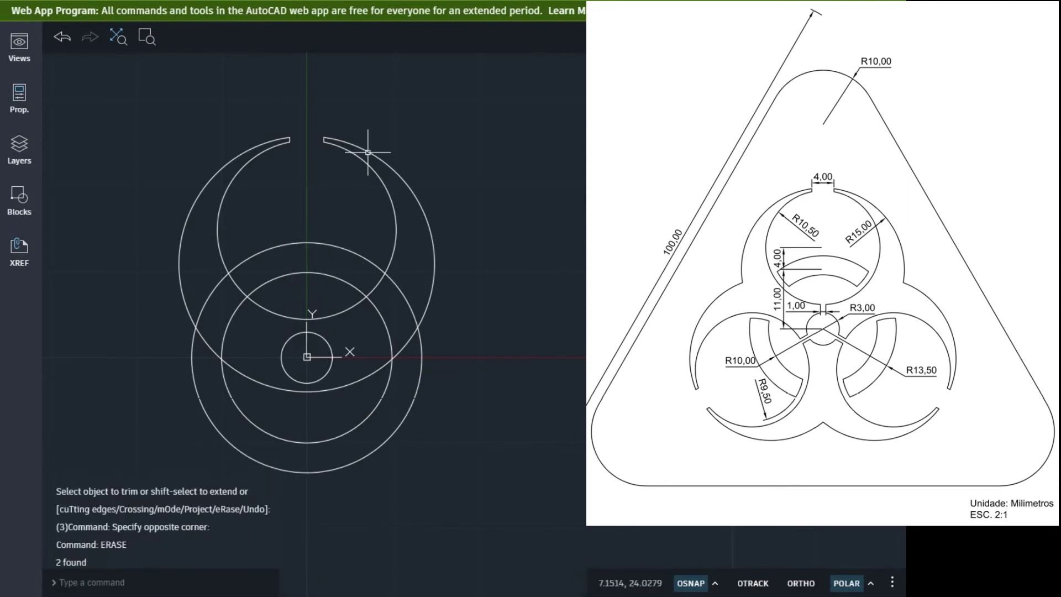
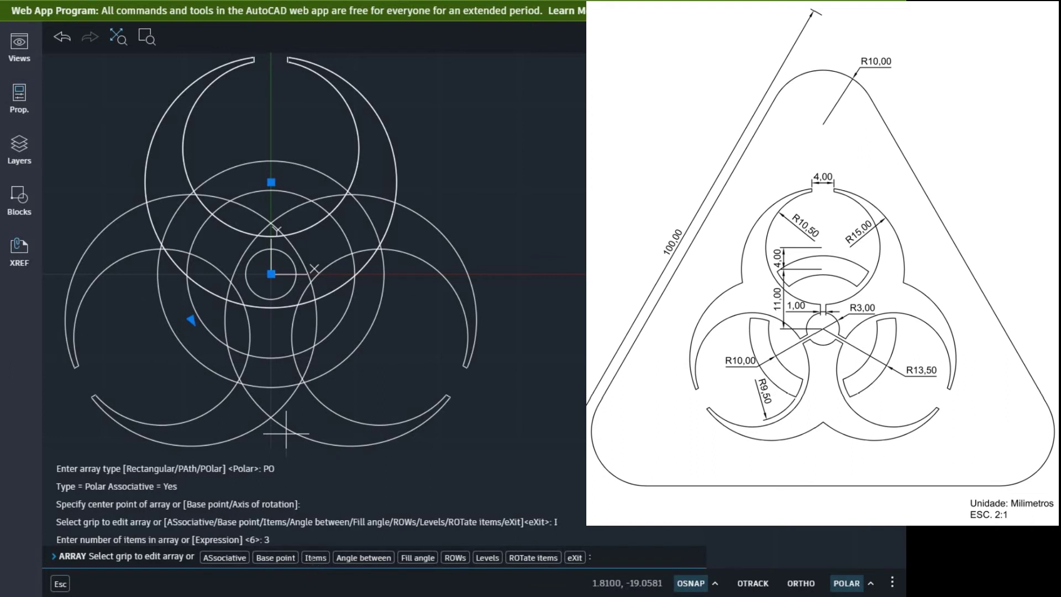
# Step: Finish the three-item polar array of the crescent and explode it into separate arcs and segments
pyautogui.press('Return')
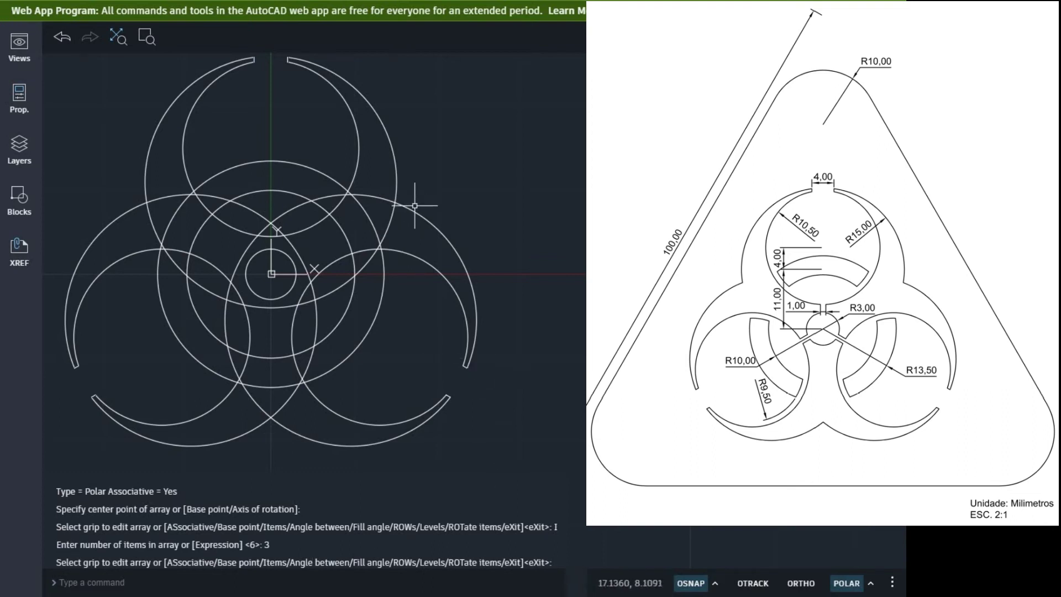
pyautogui.press('Escape')
pyautogui.click(396, 179)
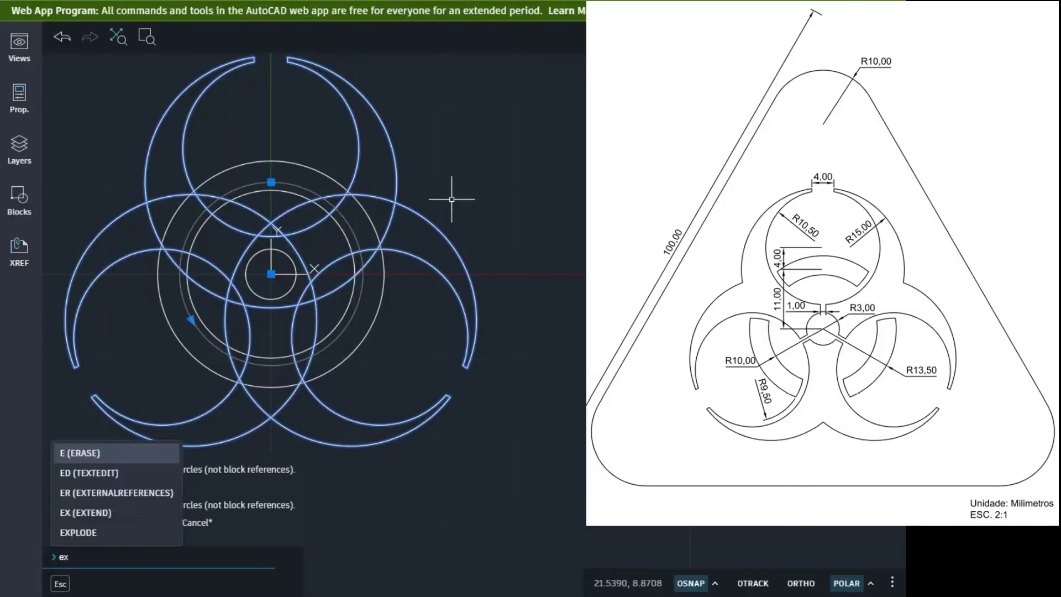
pyautogui.write('xp')
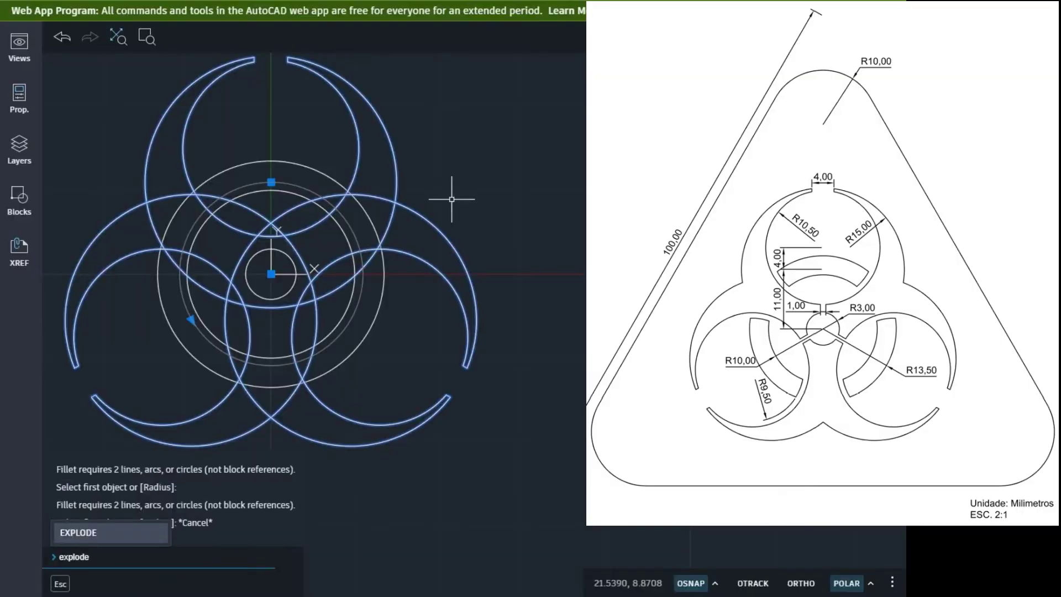
pyautogui.write('lode')
pyautogui.press('Return')
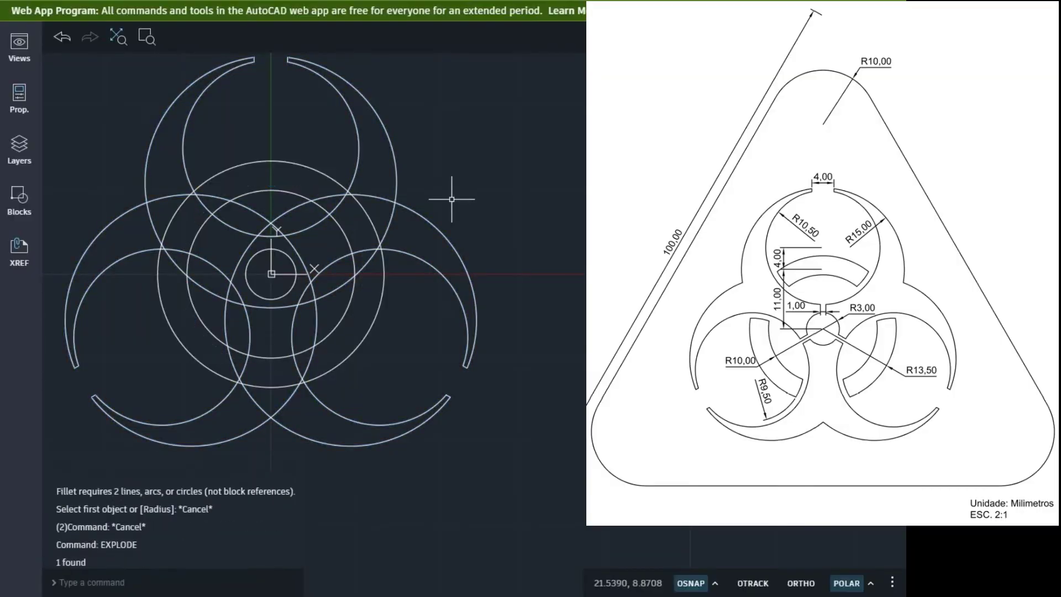
pyautogui.click(415, 208)
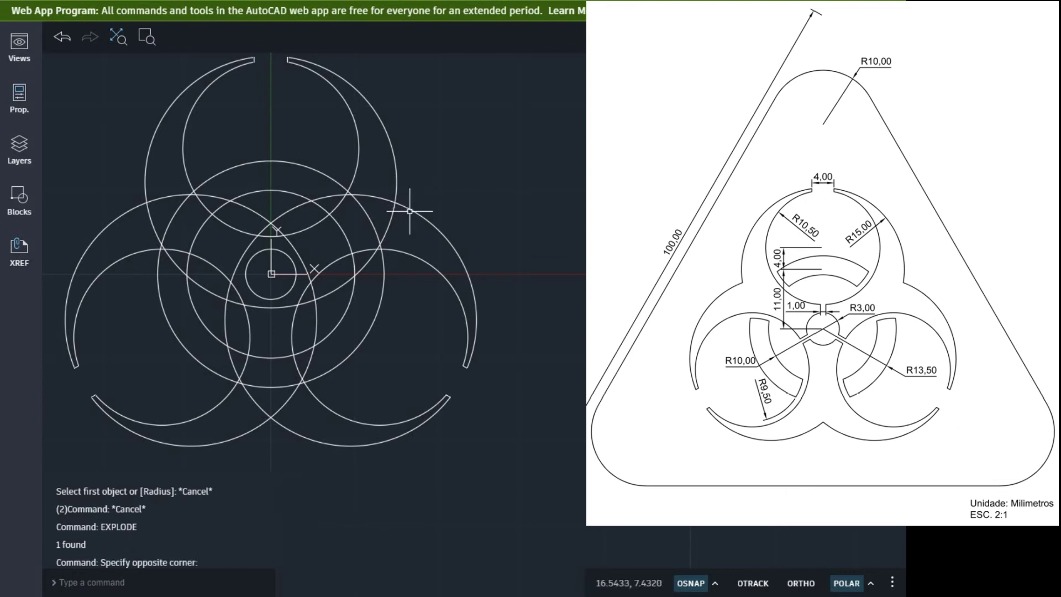
pyautogui.click(414, 201)
pyautogui.click(400, 189)
pyautogui.click(395, 191)
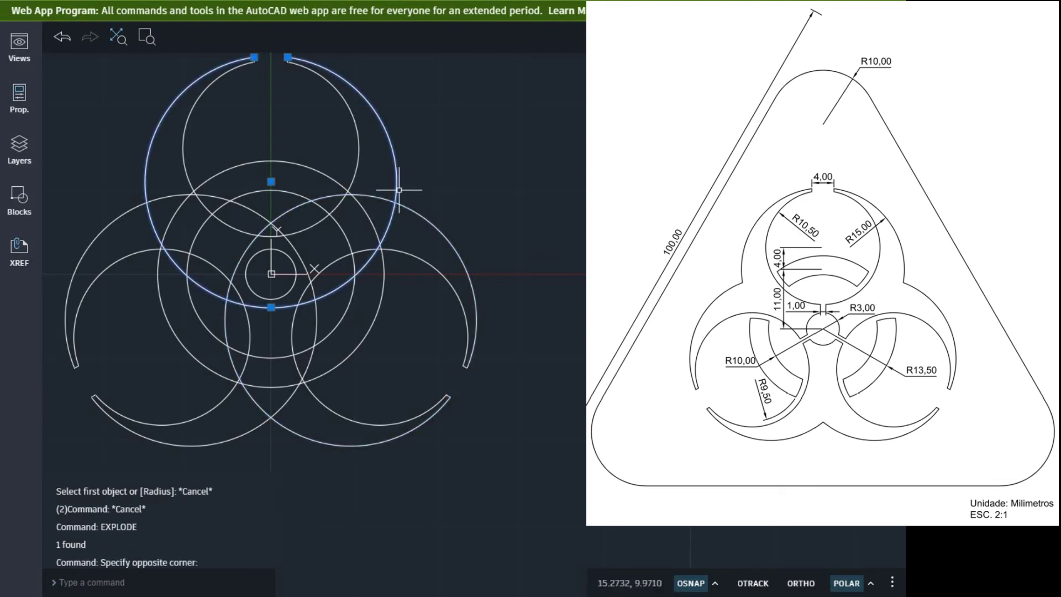
pyautogui.press('Escape')
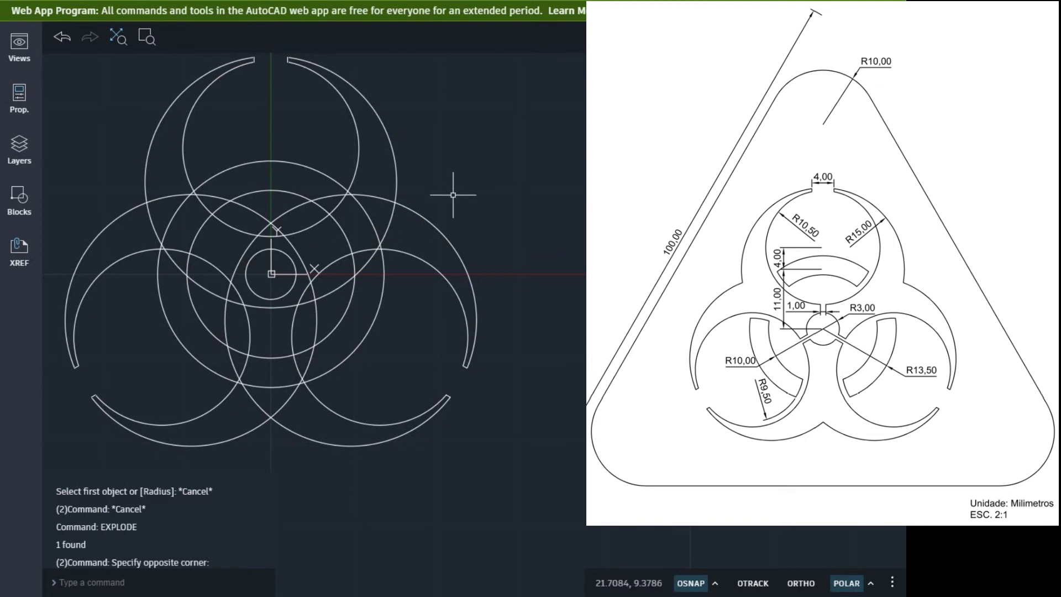
# Step: Try to trim the overlapping outer arcs of neighbouring crescents to each other with a radius 0 fillet
pyautogui.write('fillet')
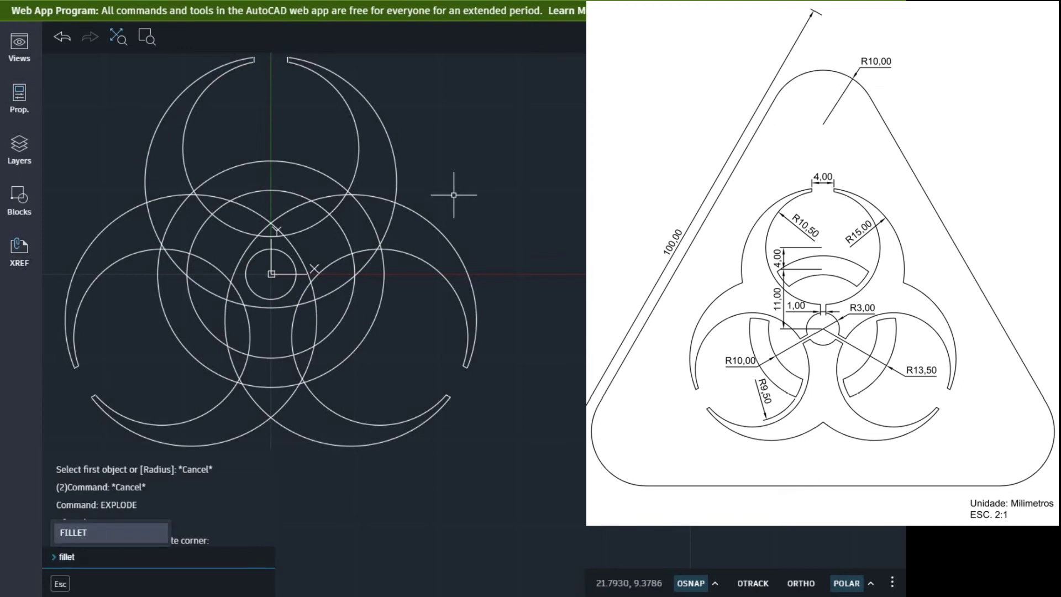
pyautogui.press('Return')
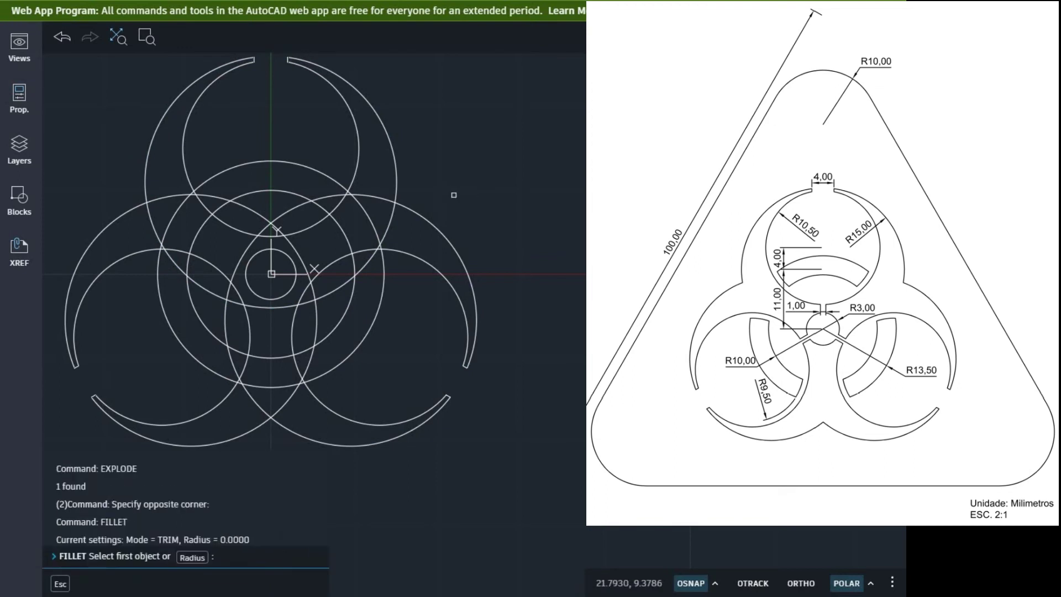
pyautogui.write('r')
pyautogui.press('Return')
pyautogui.write('0')
pyautogui.press('Return')
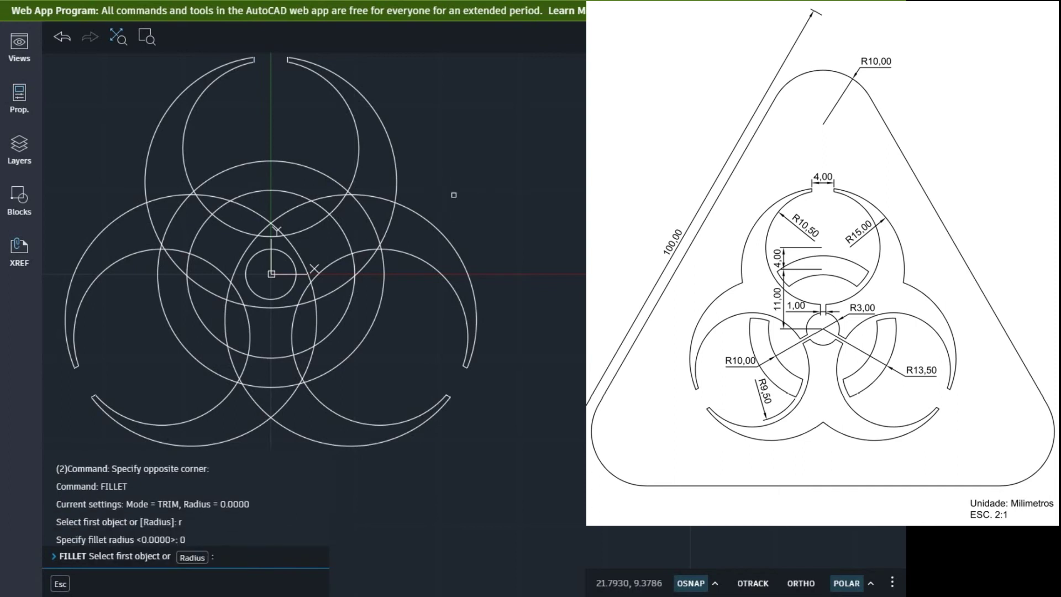
pyautogui.click(417, 212)
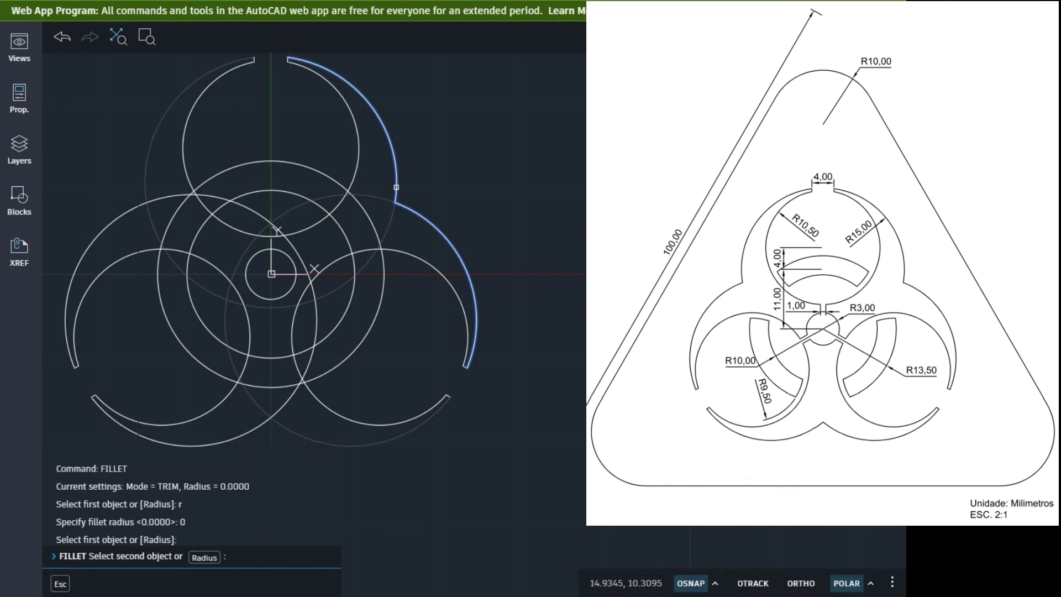
pyautogui.click(312, 442)
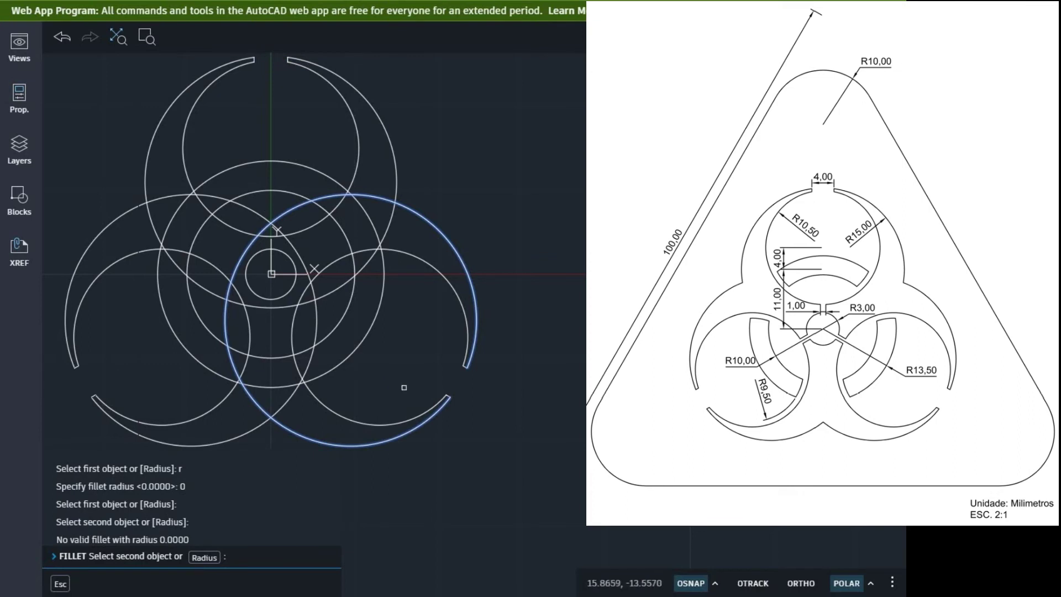
pyautogui.press('Escape')
pyautogui.press('Escape')
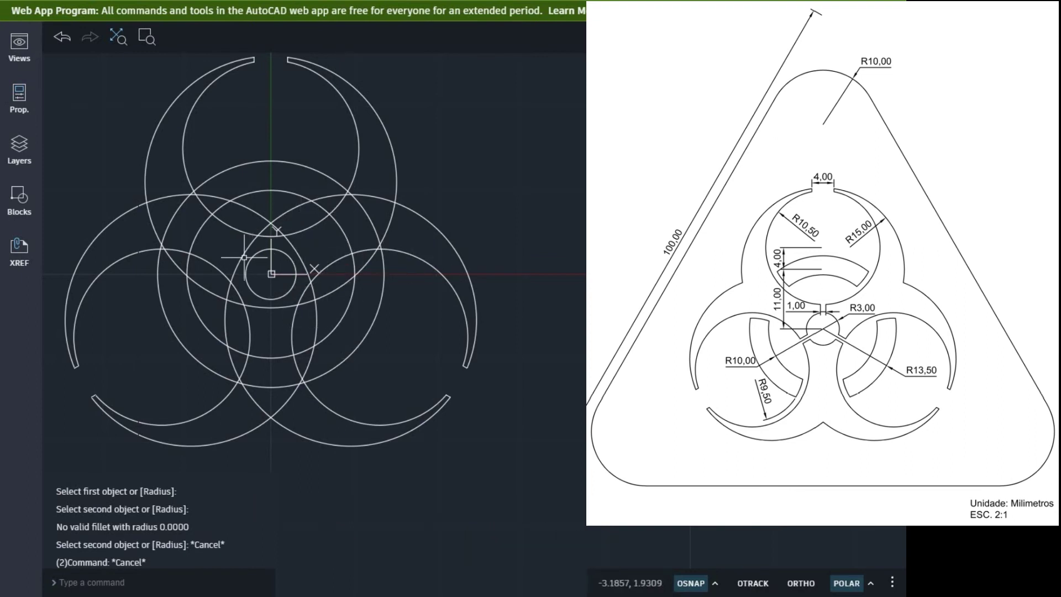
# Step: Break the lower-right crescent's outer arc in two at a single point on its inner side near the origin
pyautogui.write('bre')
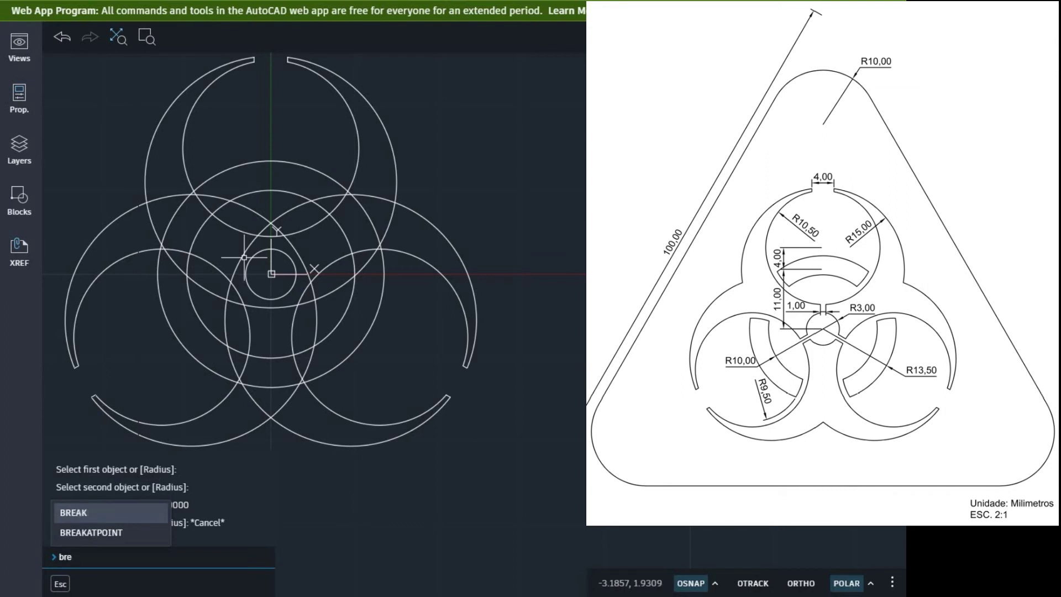
pyautogui.write('ak')
pyautogui.press('Return')
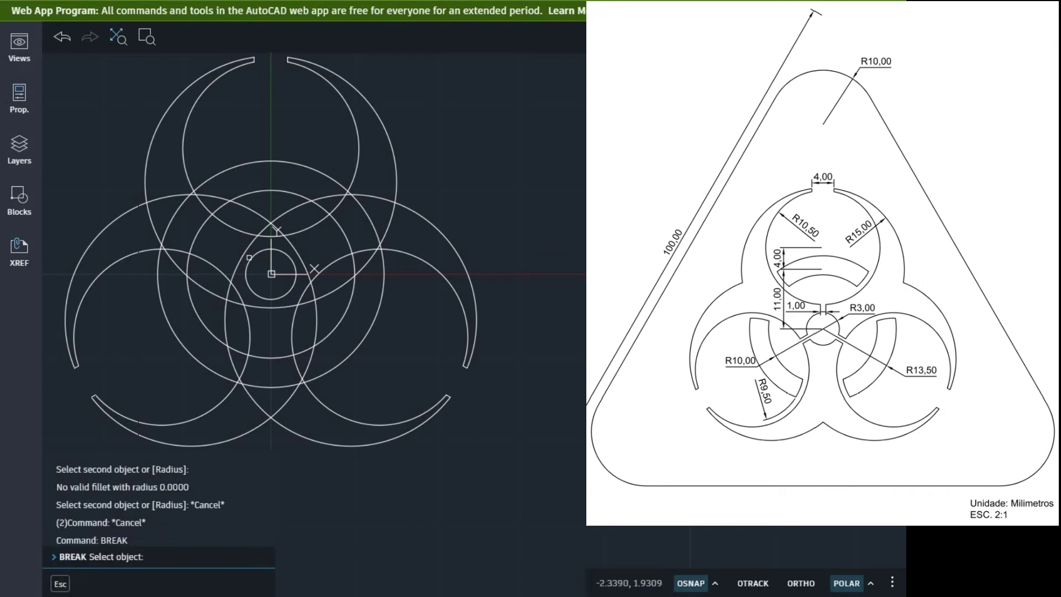
pyautogui.click(244, 252)
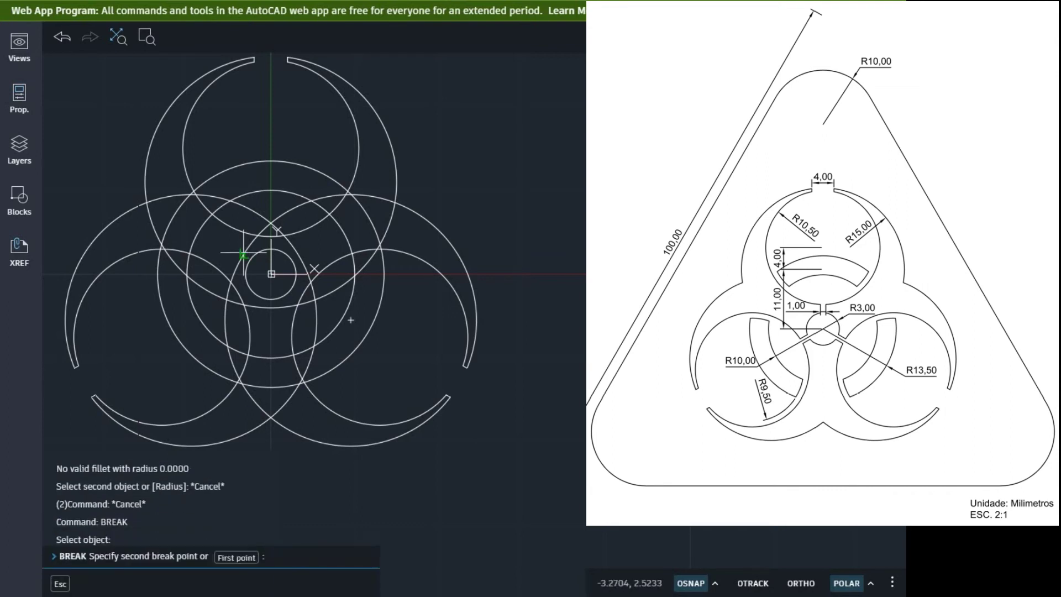
pyautogui.doubleClick(244, 253)
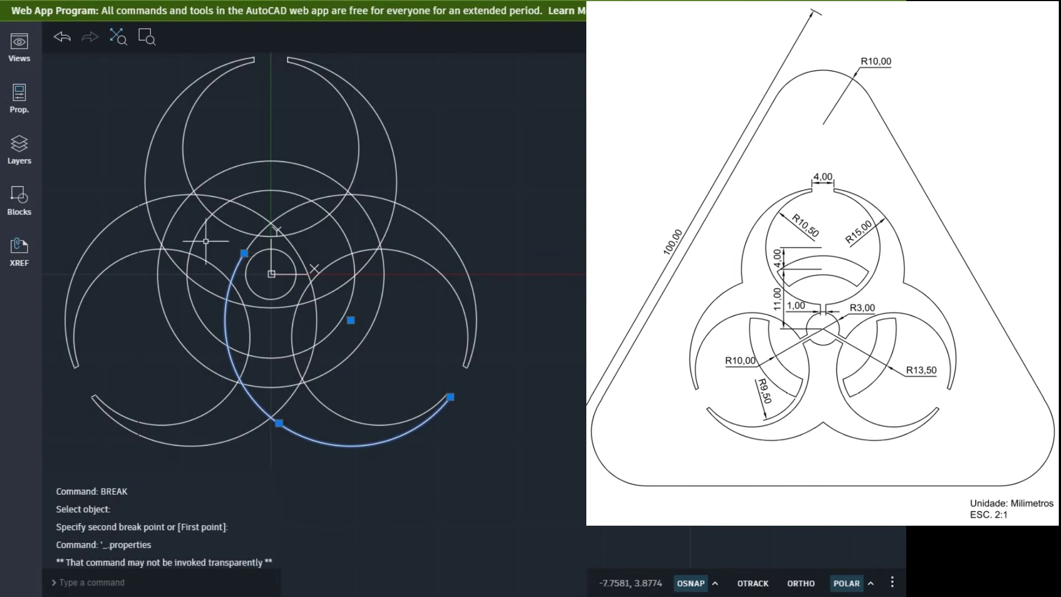
pyautogui.press('Escape')
# Step: Break the outer arcs of the upper and lower-left crescents in two, each at a single point near the origin
pyautogui.press('Return')
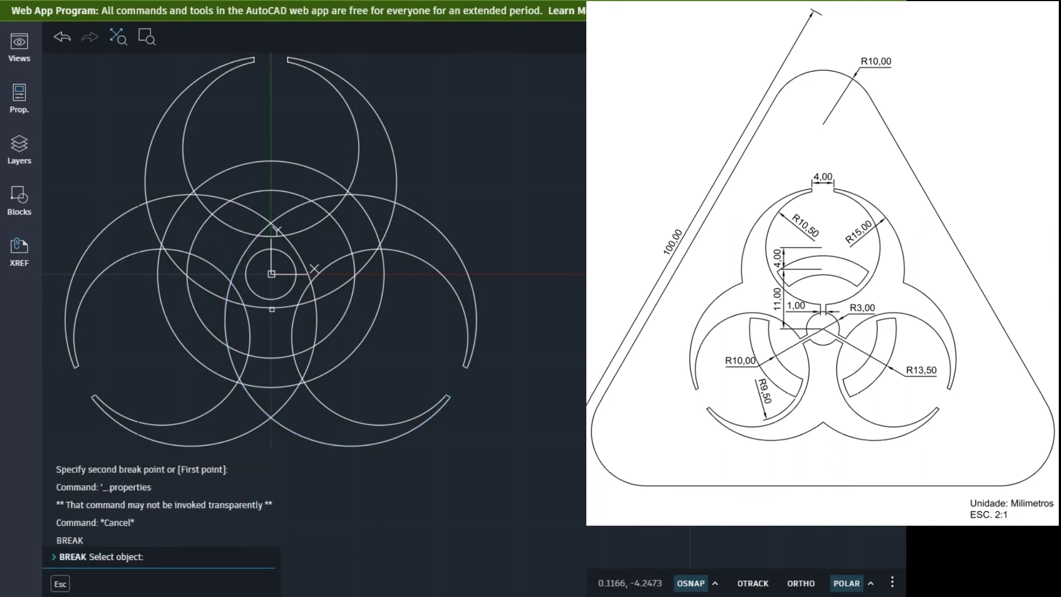
pyautogui.click(267, 308)
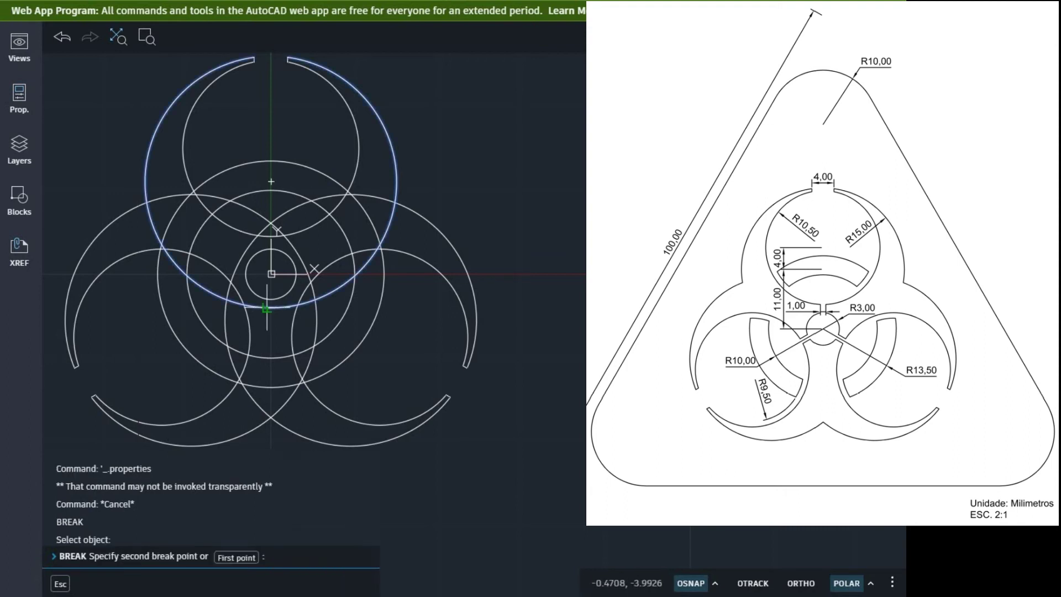
pyautogui.click(267, 308)
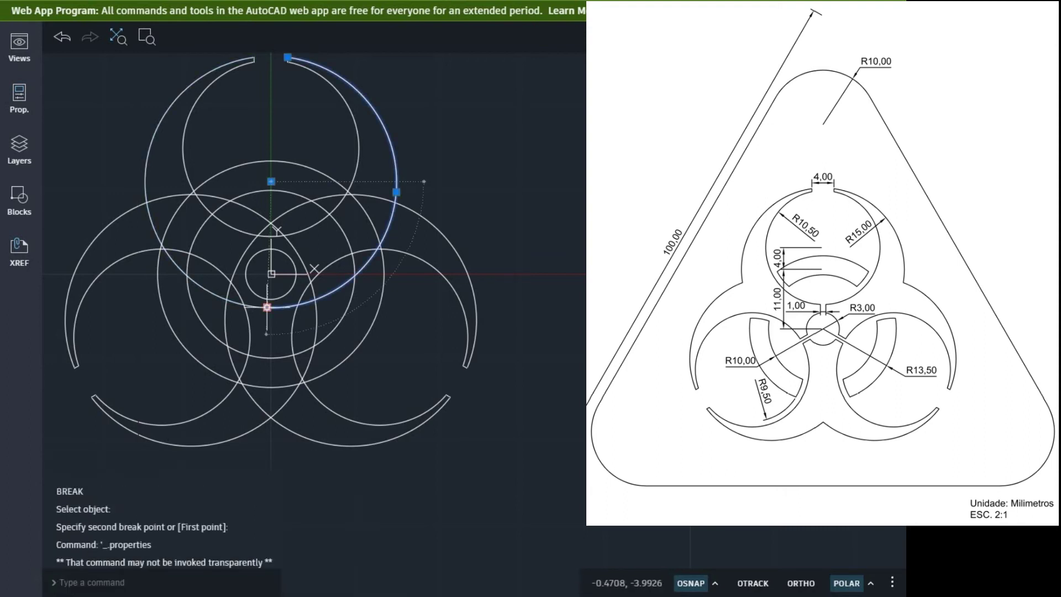
pyautogui.press('Escape')
pyautogui.press('Return')
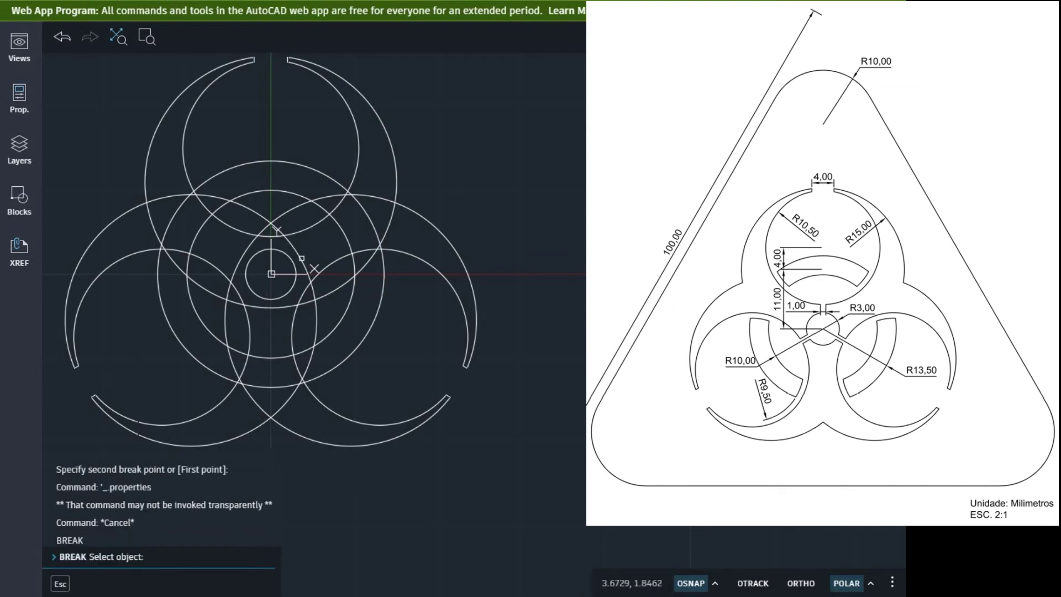
pyautogui.click(302, 259)
pyautogui.click(301, 259)
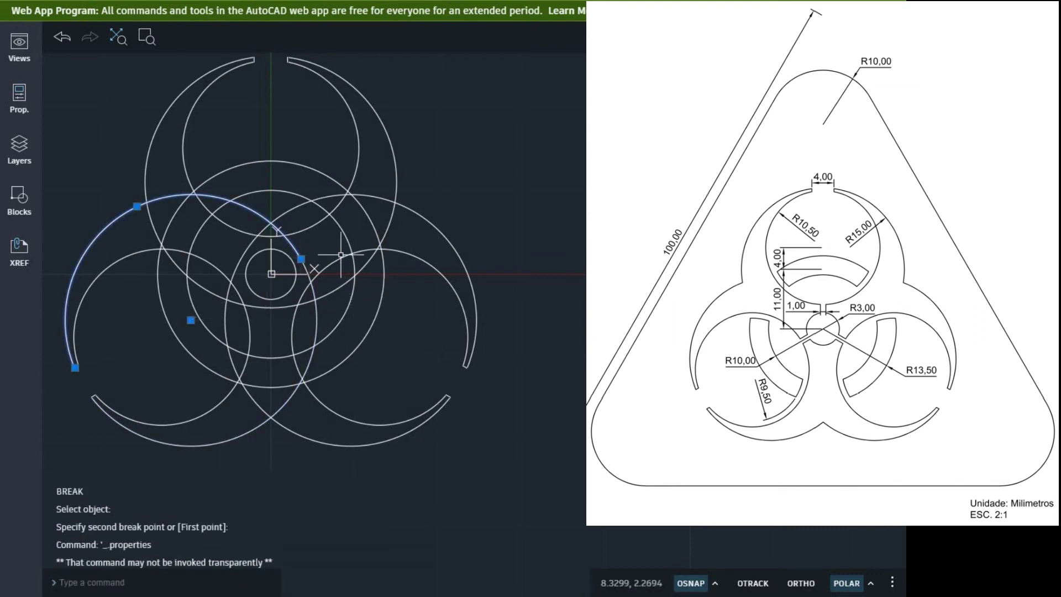
pyautogui.press('Escape')
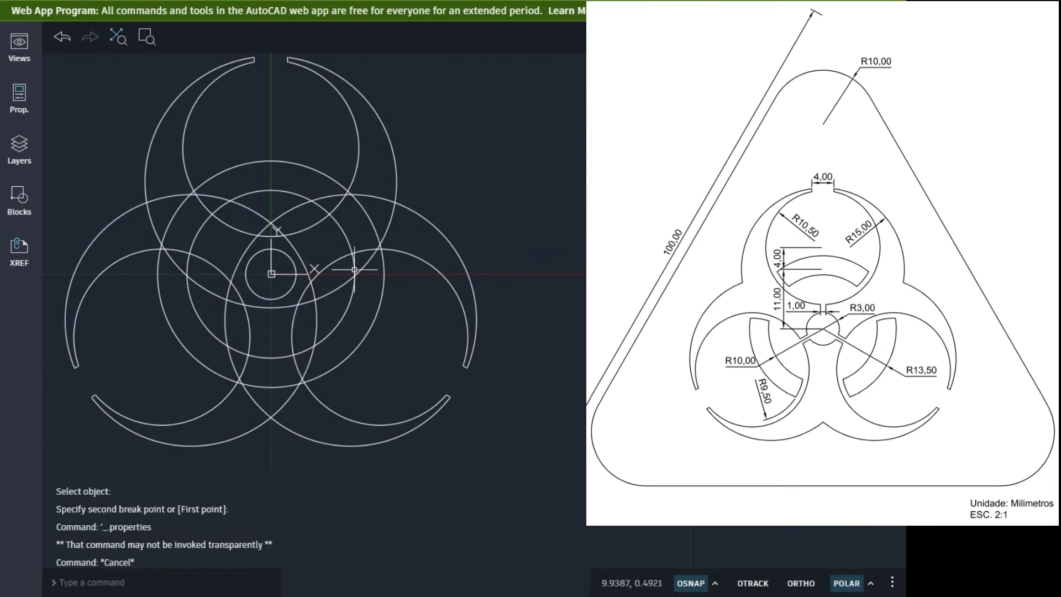
# Step: Fillet the three pairs of neighbouring outer arcs with radius 0 so they meet in sharp corners without the overlapping inner parts
pyautogui.write('fillet')
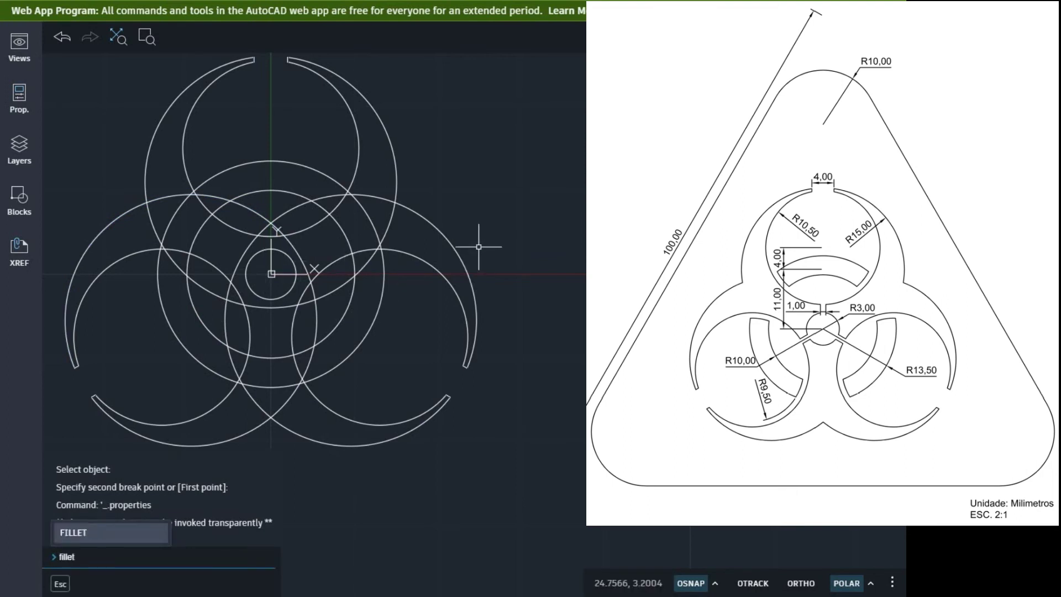
pyautogui.press('Return')
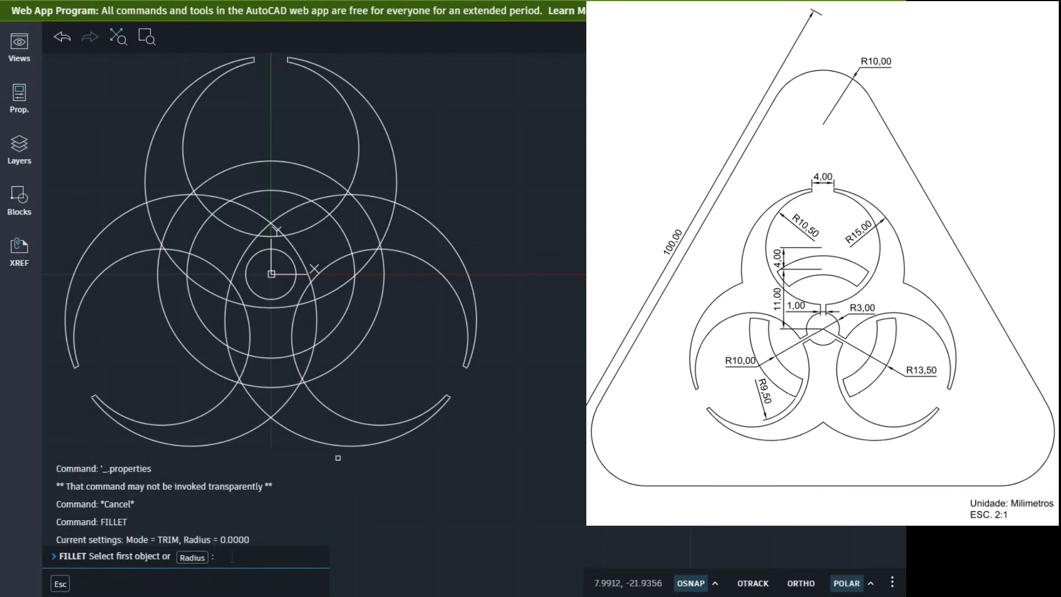
pyautogui.click(398, 185)
pyautogui.click(417, 213)
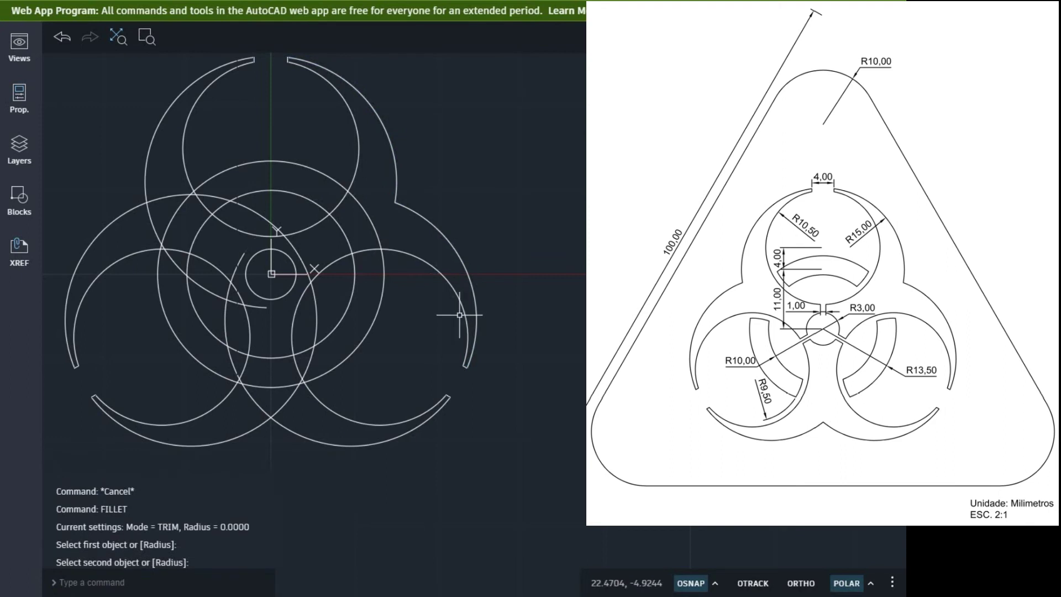
pyautogui.press('Return')
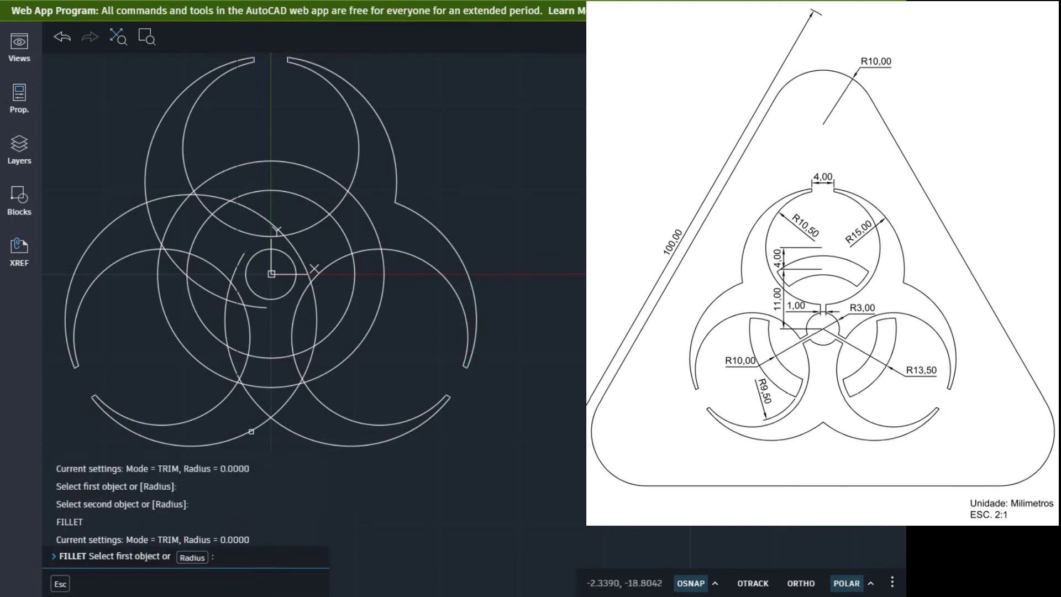
pyautogui.click(252, 433)
pyautogui.click(287, 432)
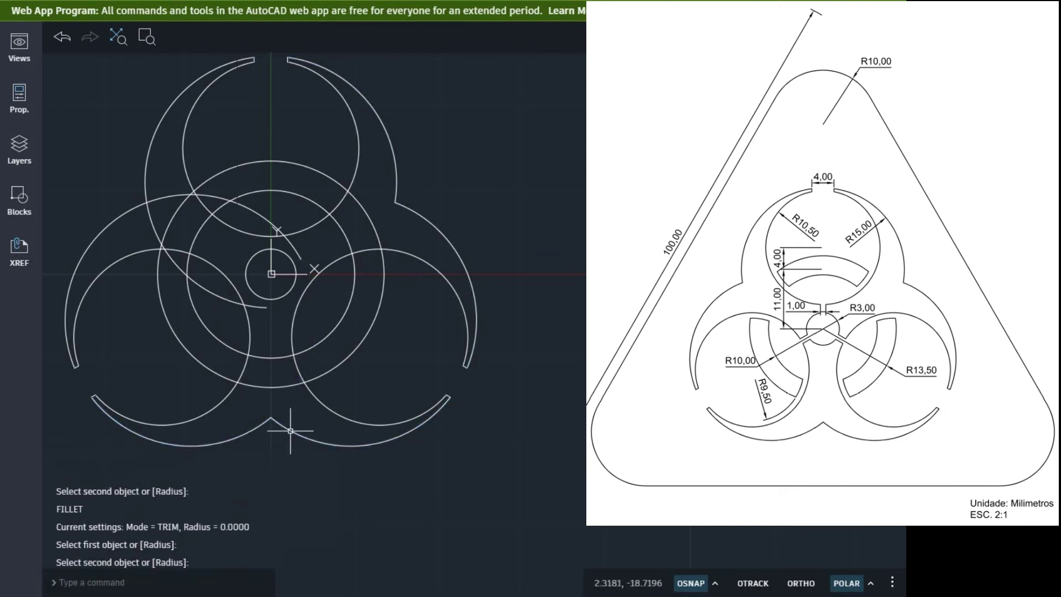
pyautogui.press('Return')
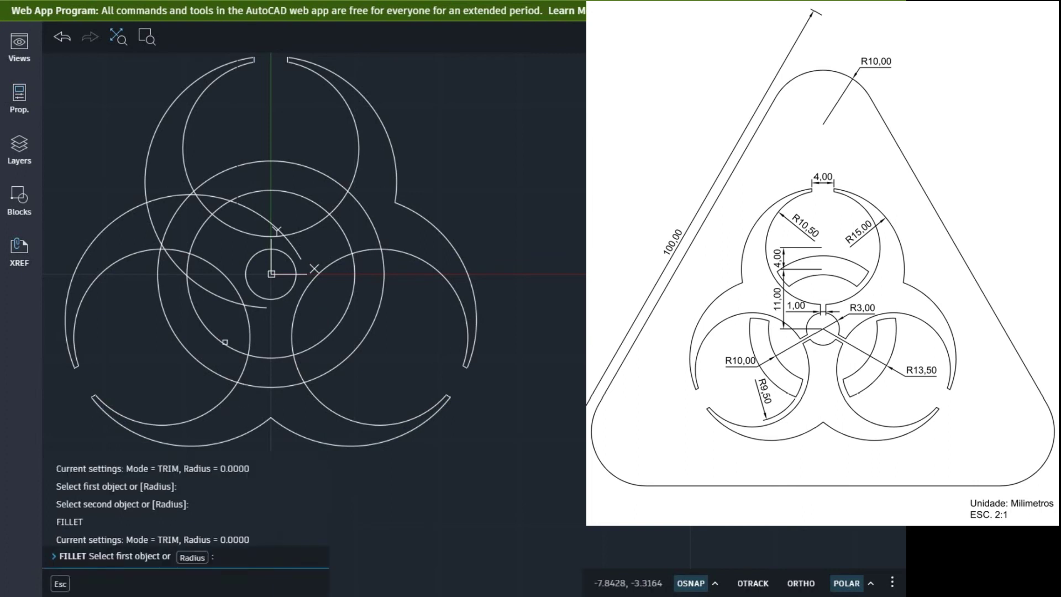
pyautogui.click(125, 212)
pyautogui.click(145, 180)
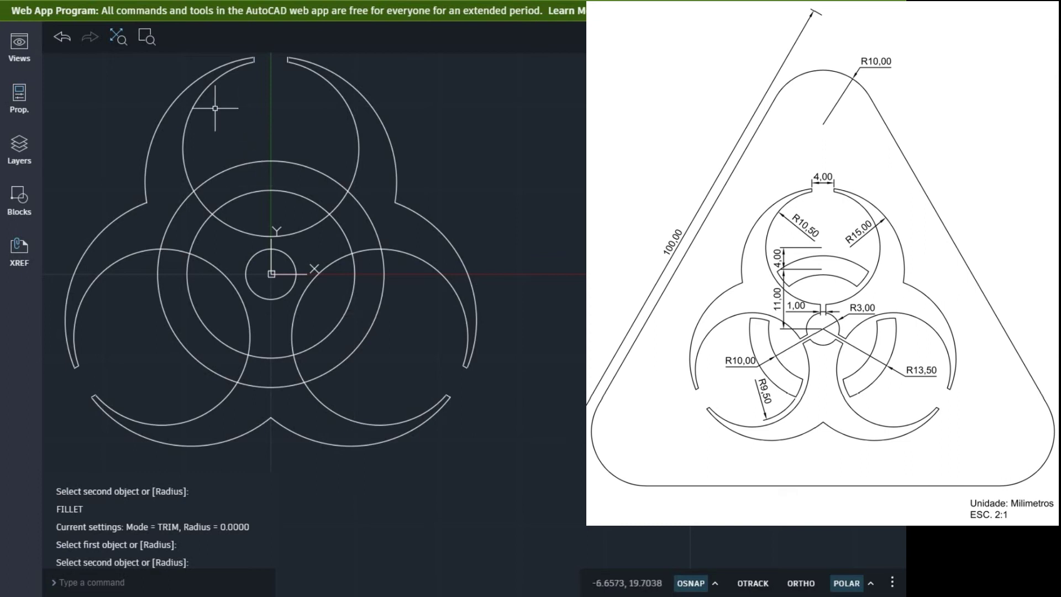
pyautogui.click(191, 108)
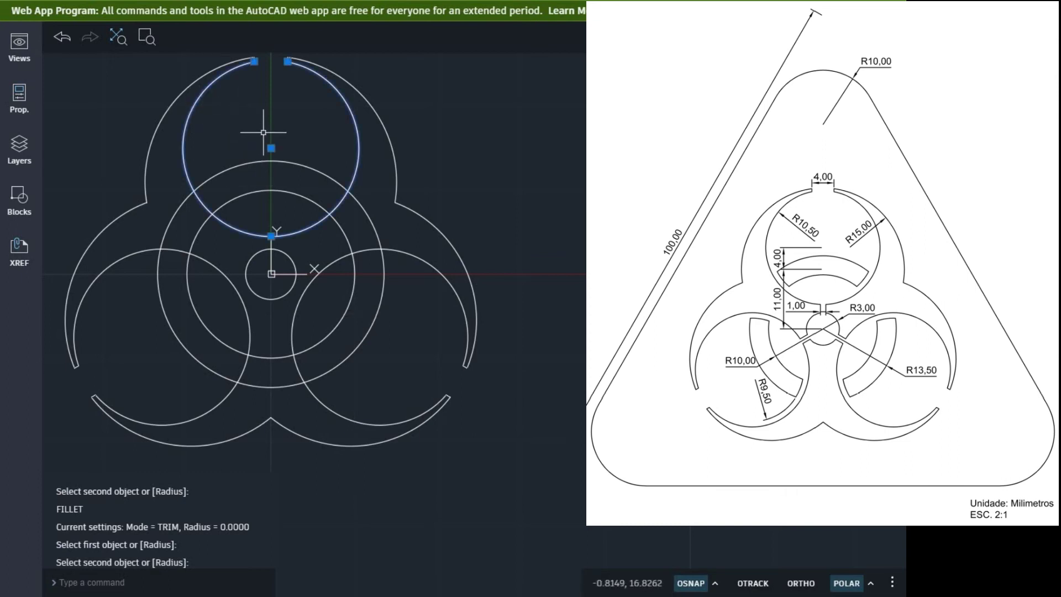
pyautogui.press('Escape')
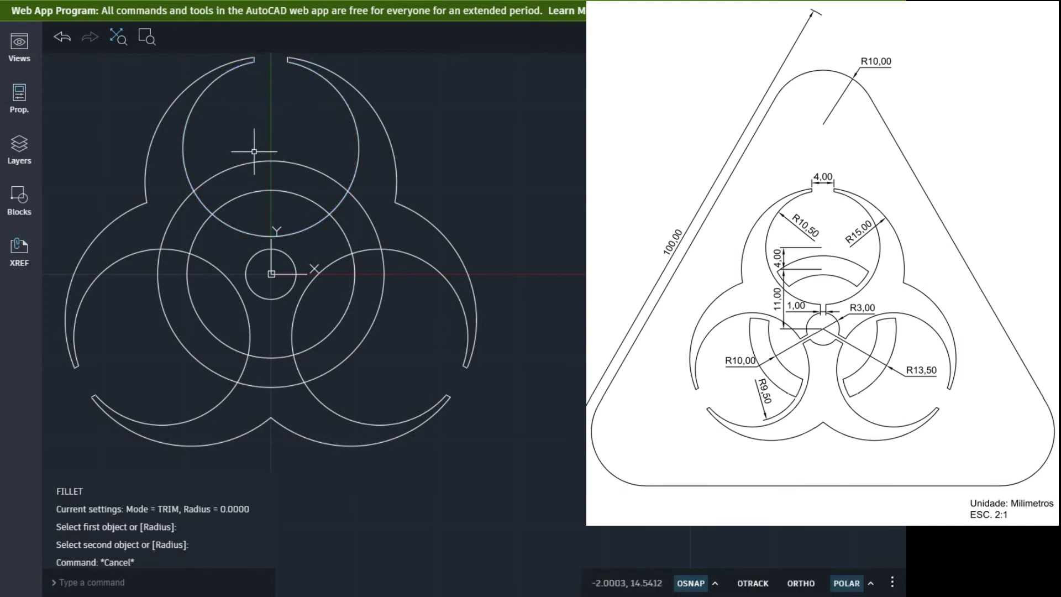
pyautogui.write('l')
pyautogui.press('Return')
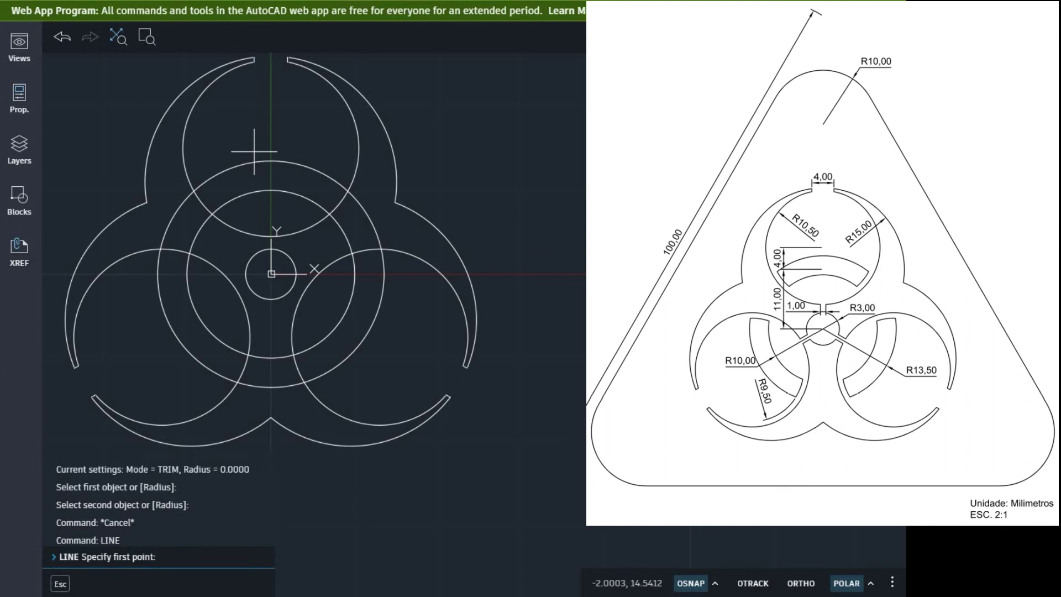
pyautogui.press('Escape')
pyautogui.press('Escape')
pyautogui.press('Escape')
pyautogui.press('Escape')
# Step: Draw a circle of radius 9.5 centred on the upper crescent's inner circle
pyautogui.write('c')
pyautogui.press('Return')
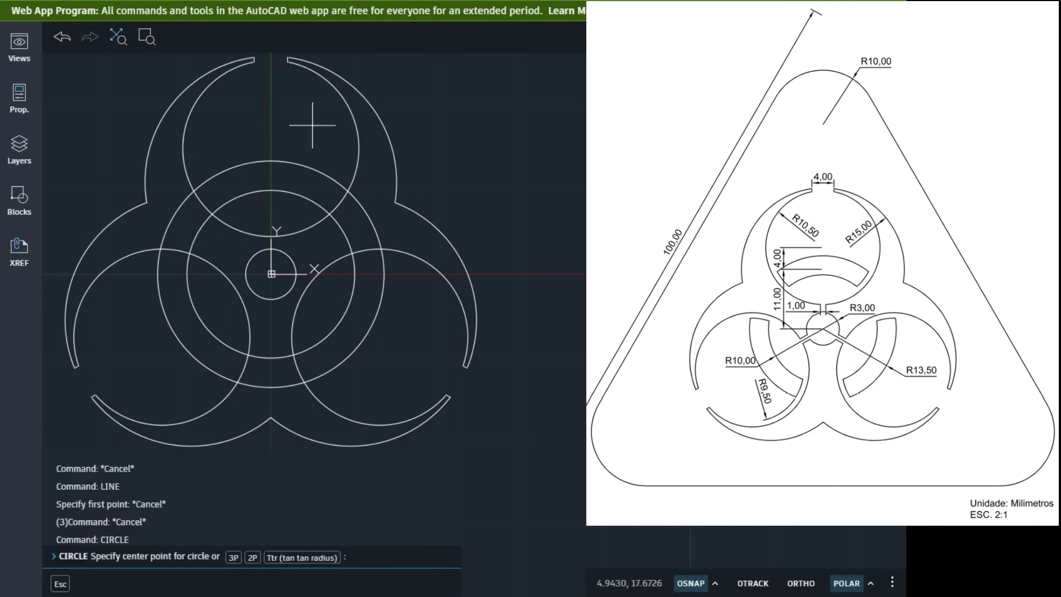
pyautogui.click(272, 147)
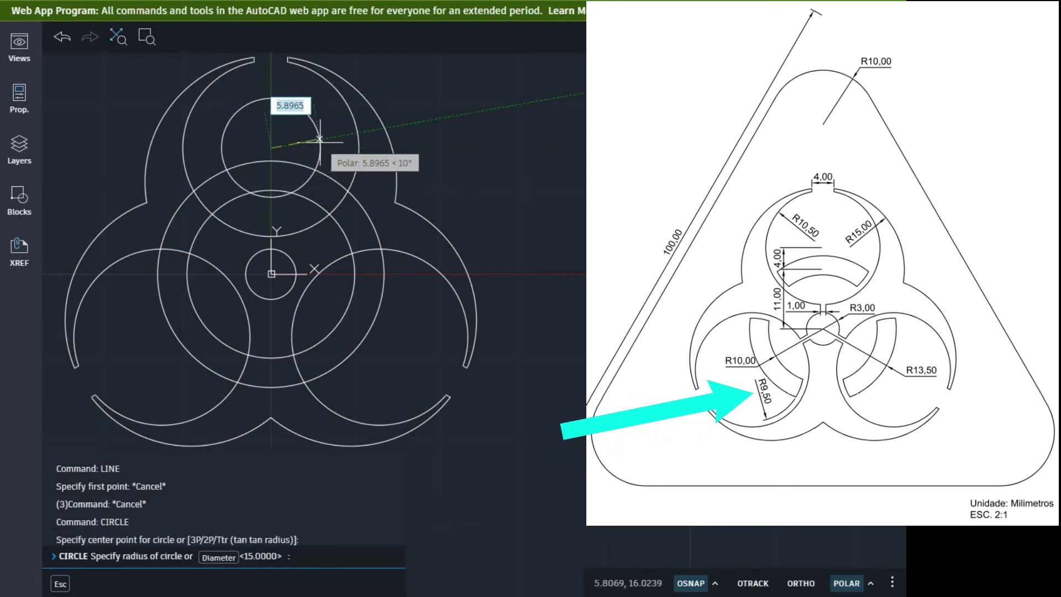
pyautogui.write('9.5')
pyautogui.press('Return')
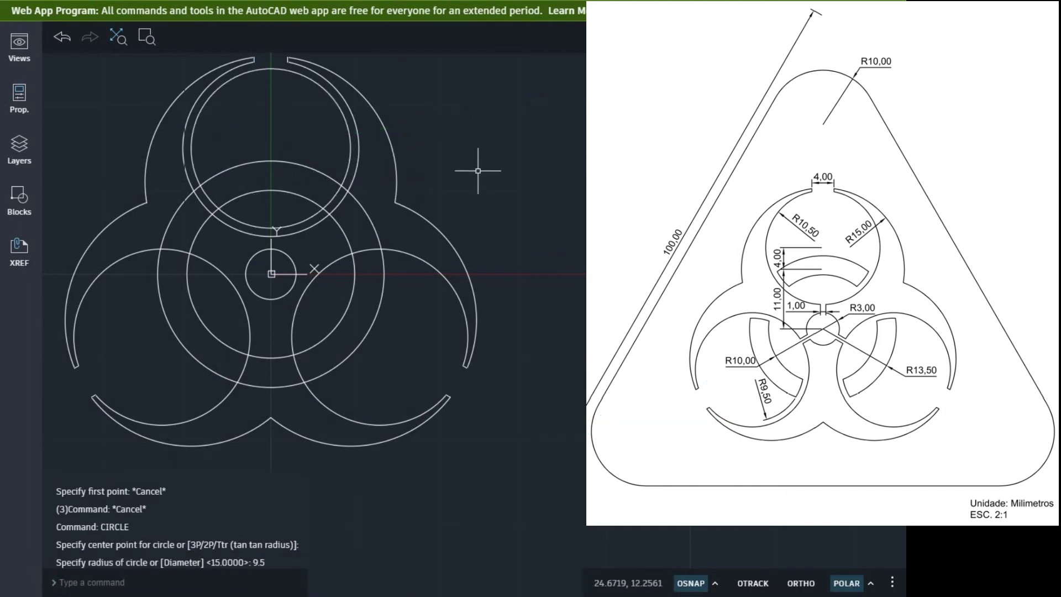
# Step: Create a polar array of the radius 9.5 circle around the origin with 3 items
pyautogui.click(348, 162)
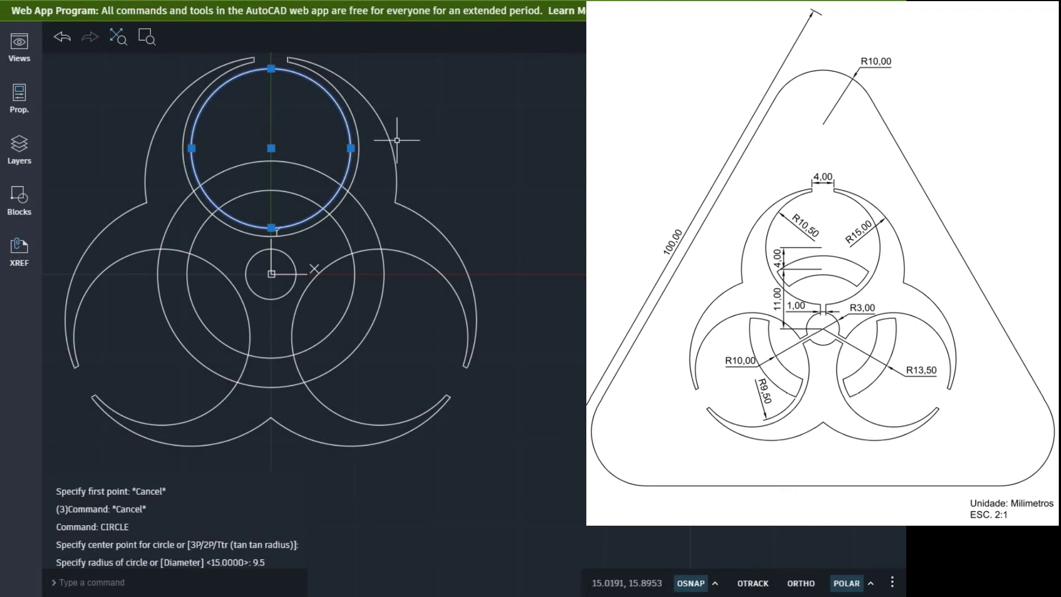
pyautogui.write('array')
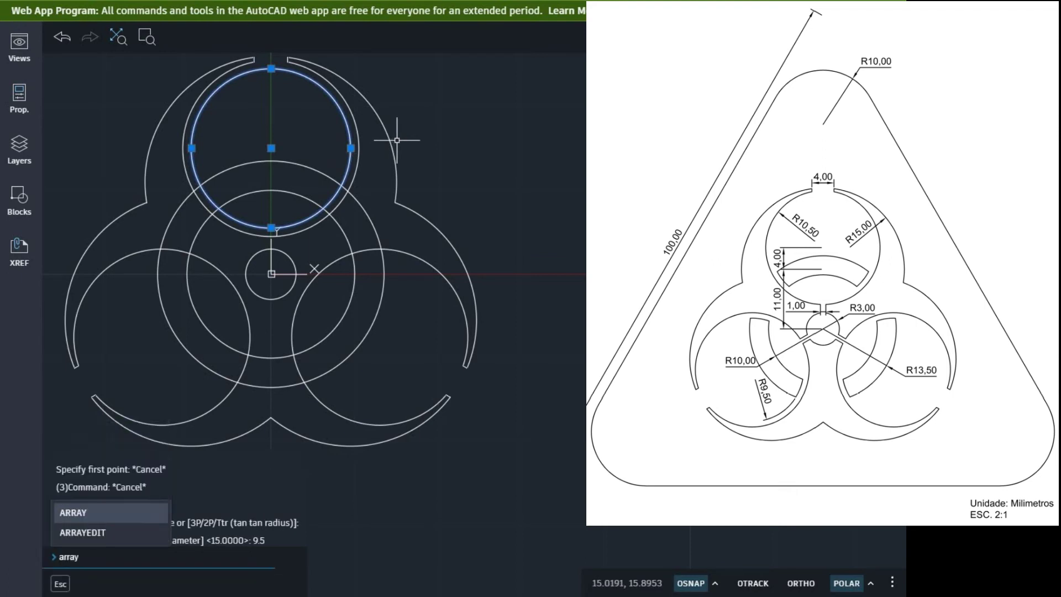
pyautogui.press('Return')
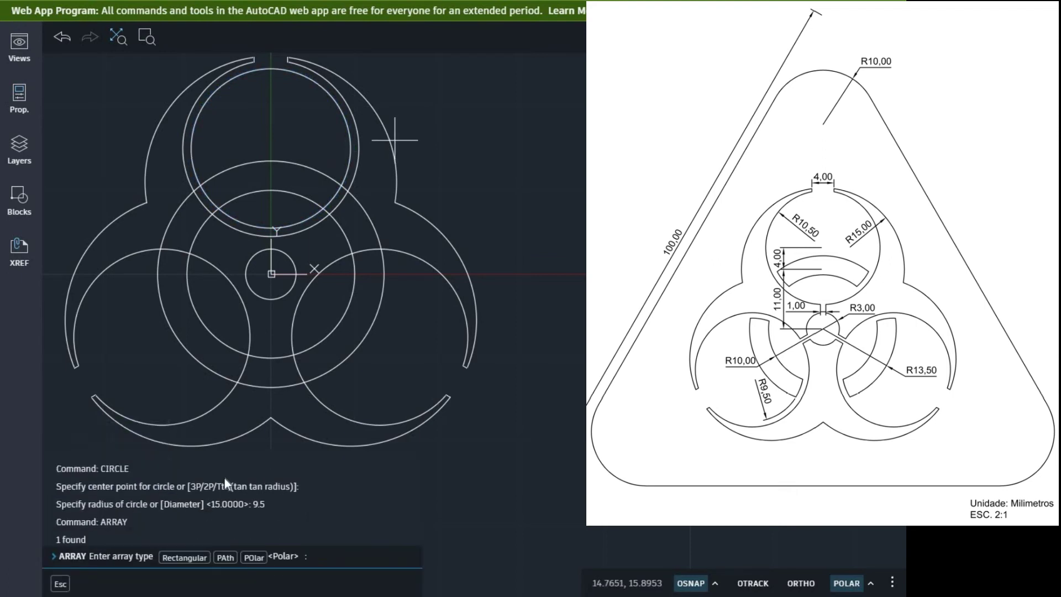
pyautogui.click(251, 558)
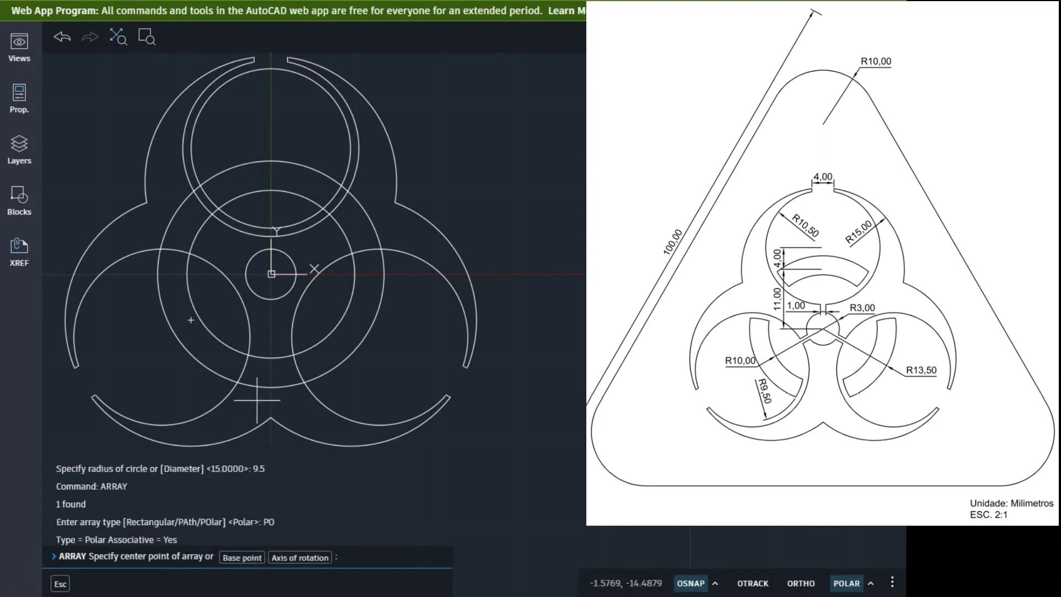
pyautogui.click(272, 274)
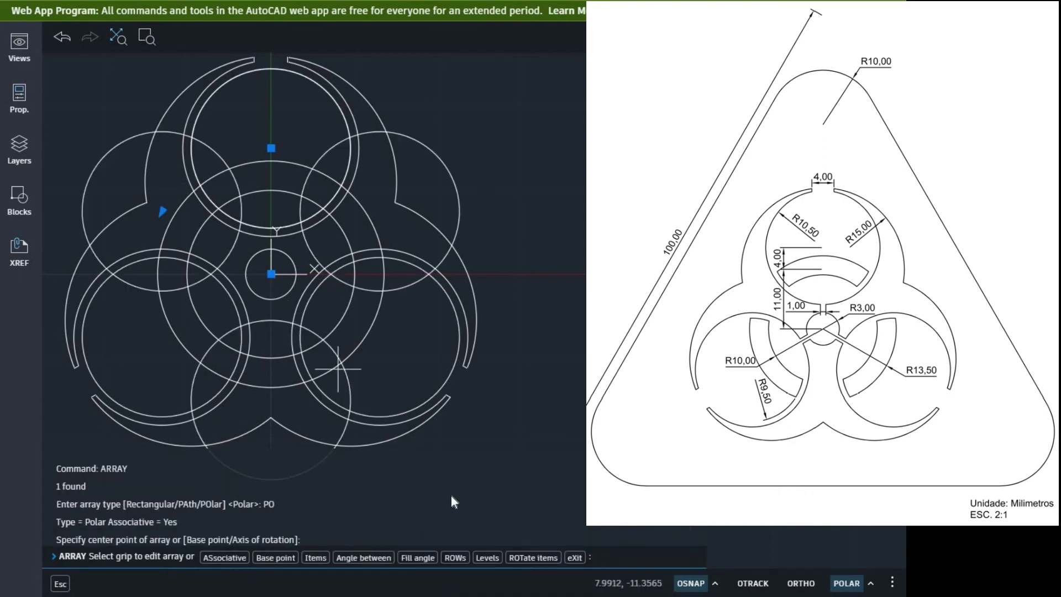
pyautogui.click(324, 558)
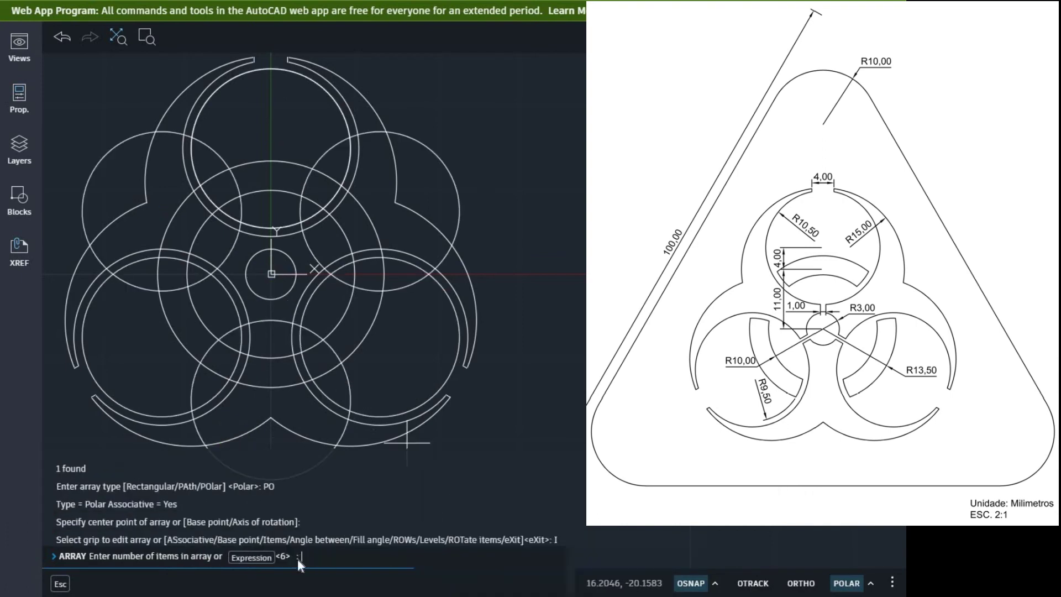
pyautogui.write('3')
pyautogui.press('Return')
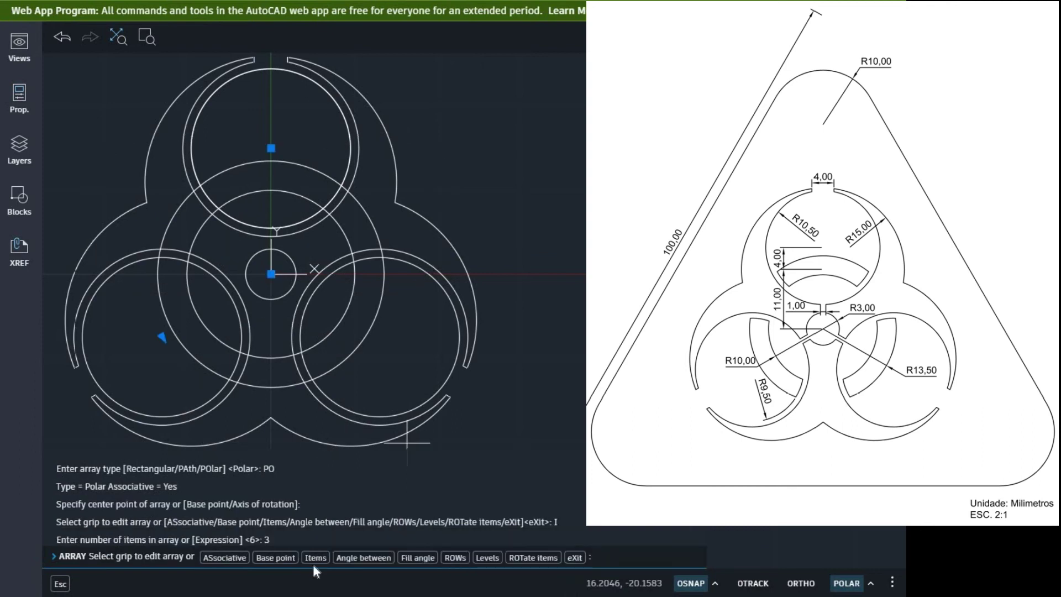
pyautogui.press('Return')
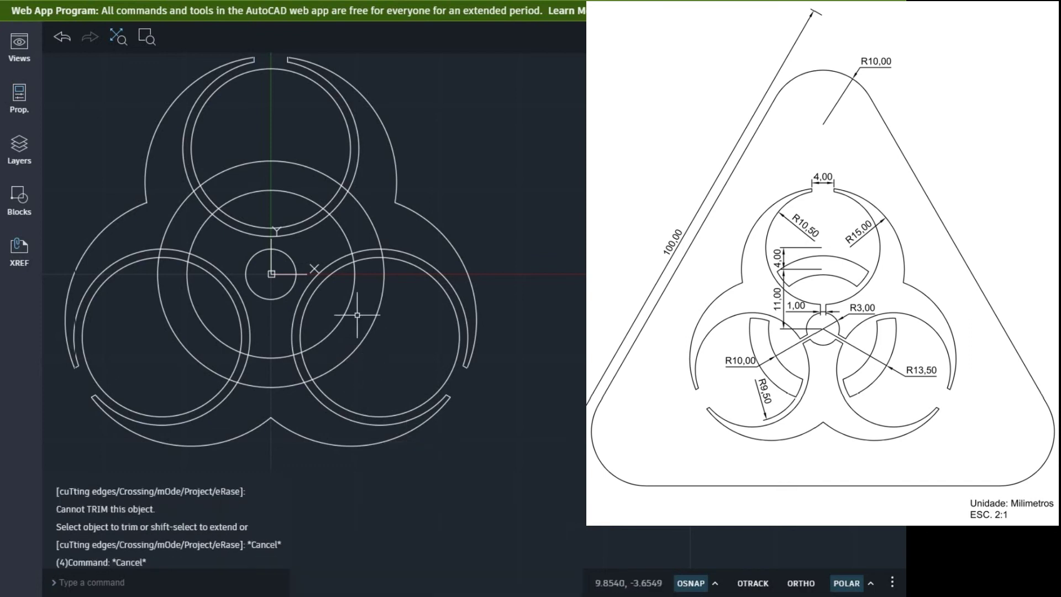
# Step: Explode the polar array of radius 9.5 circles into separate circles
pyautogui.click(355, 411)
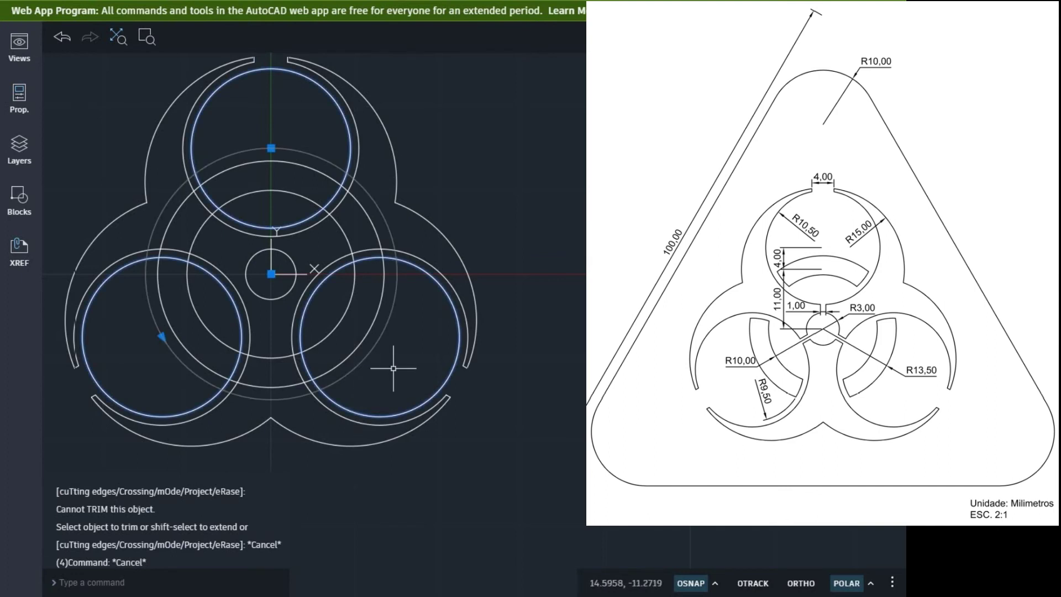
pyautogui.write('explode')
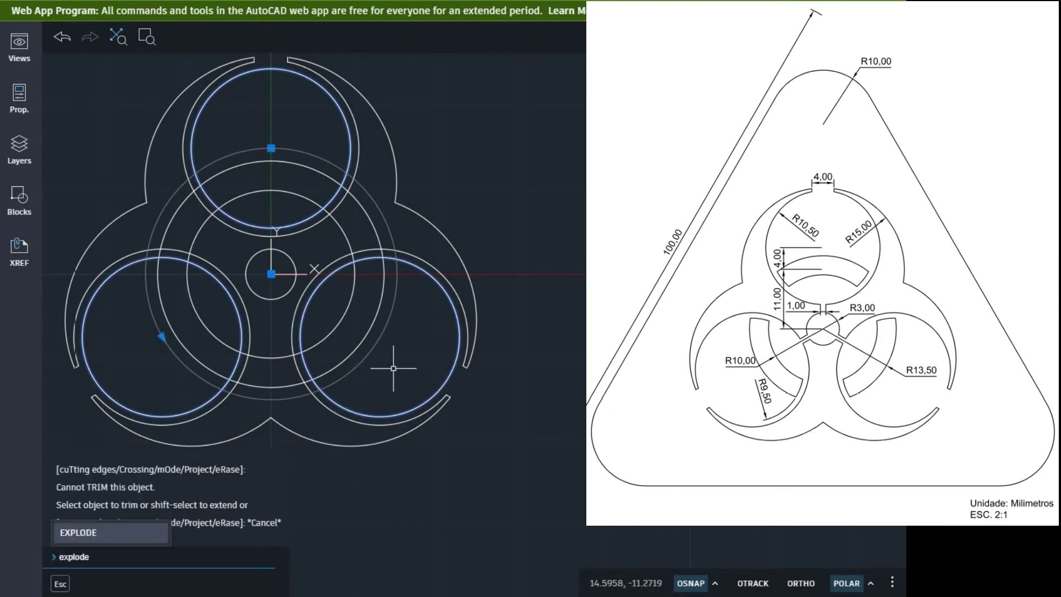
pyautogui.press('Return')
# Step: Trim the lower-right radius 9.5 circle and the lower ring arcs, shaping the lower end of the lower-right ring segment
pyautogui.write('trim')
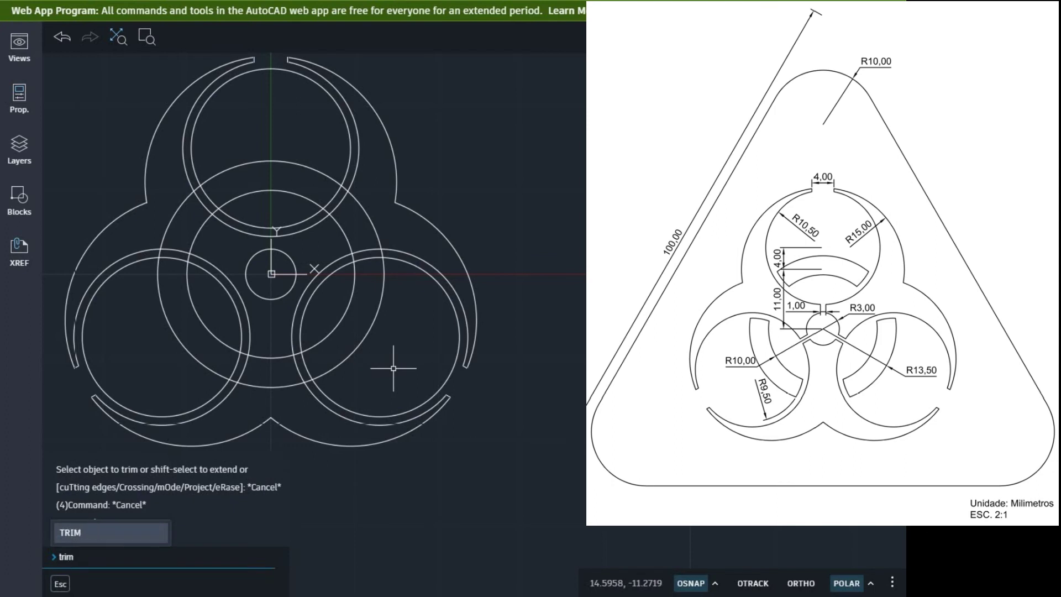
pyautogui.press('Return')
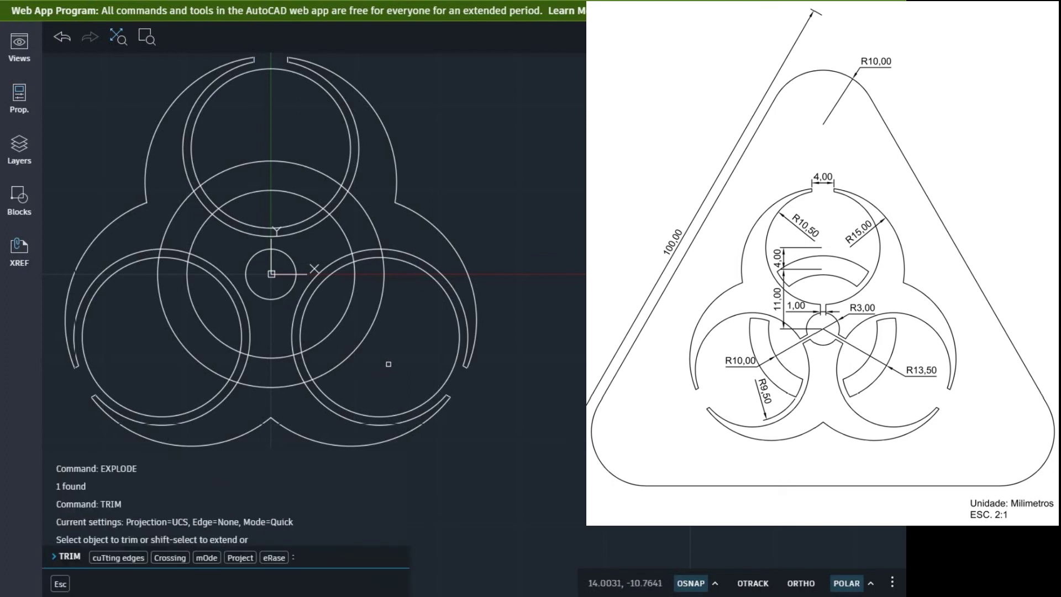
pyautogui.click(340, 403)
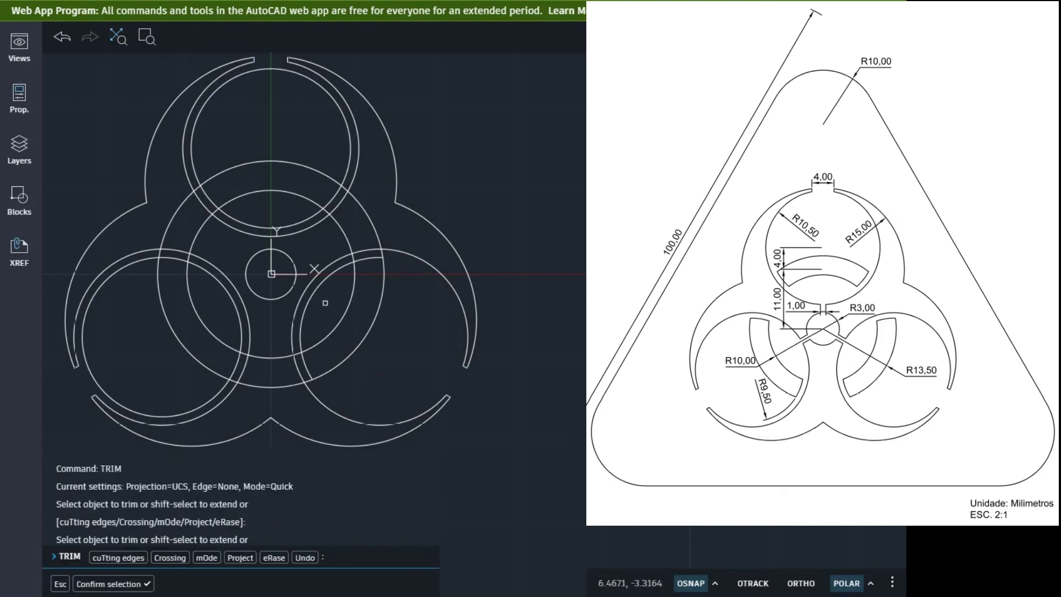
pyautogui.click(317, 293)
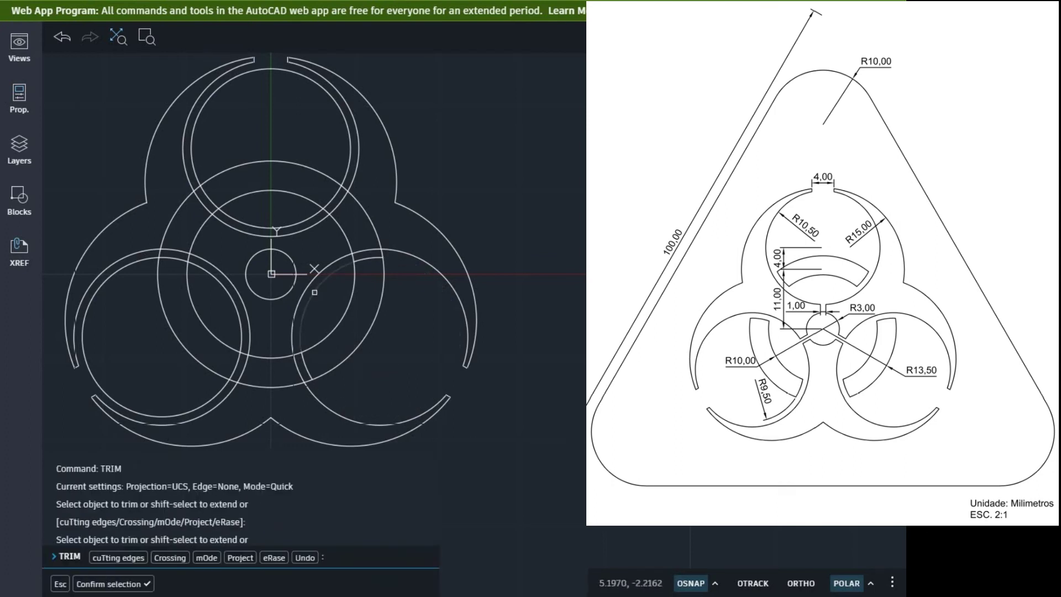
pyautogui.click(264, 389)
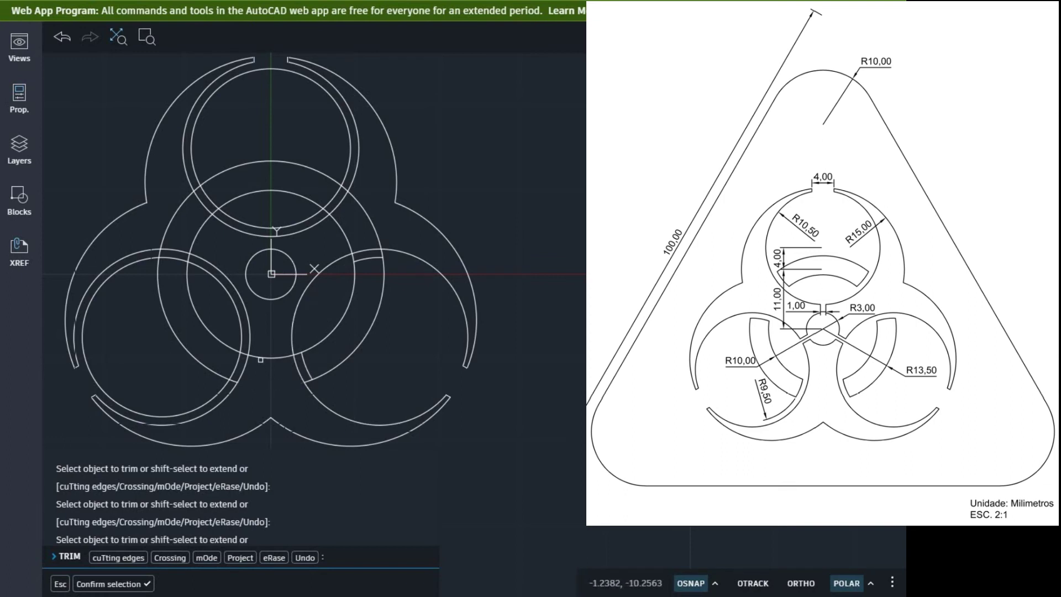
pyautogui.scroll(3, 301, 381)
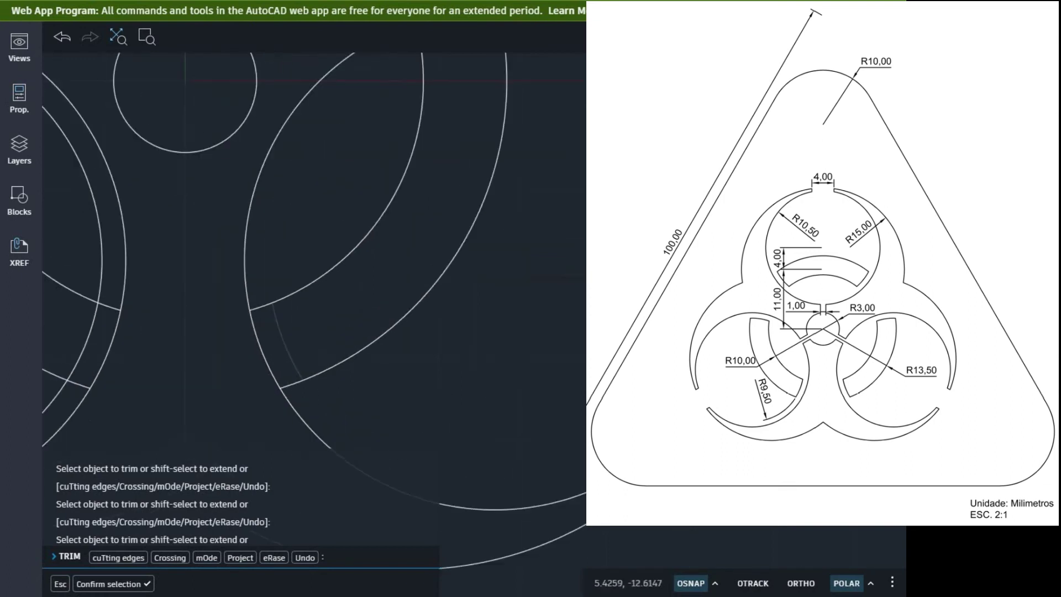
pyautogui.click(292, 387)
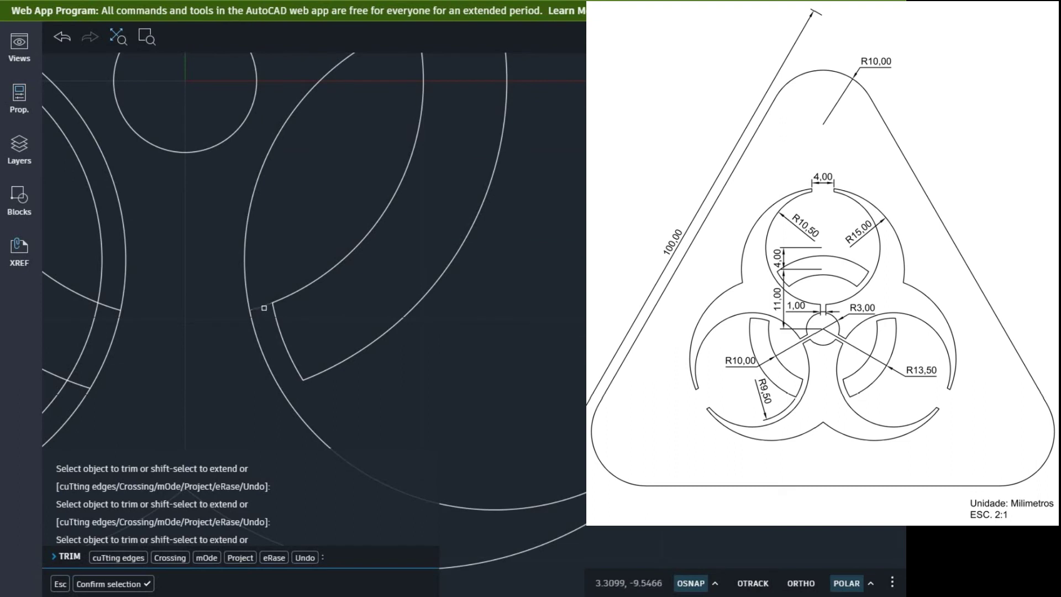
# Step: Trim the ring arc ends and the excess of the lower-left radius 9.5 circle to leave a closed lower-left ring segment
pyautogui.scroll(-3, 265, 315)
pyautogui.scroll(3, 197, 335)
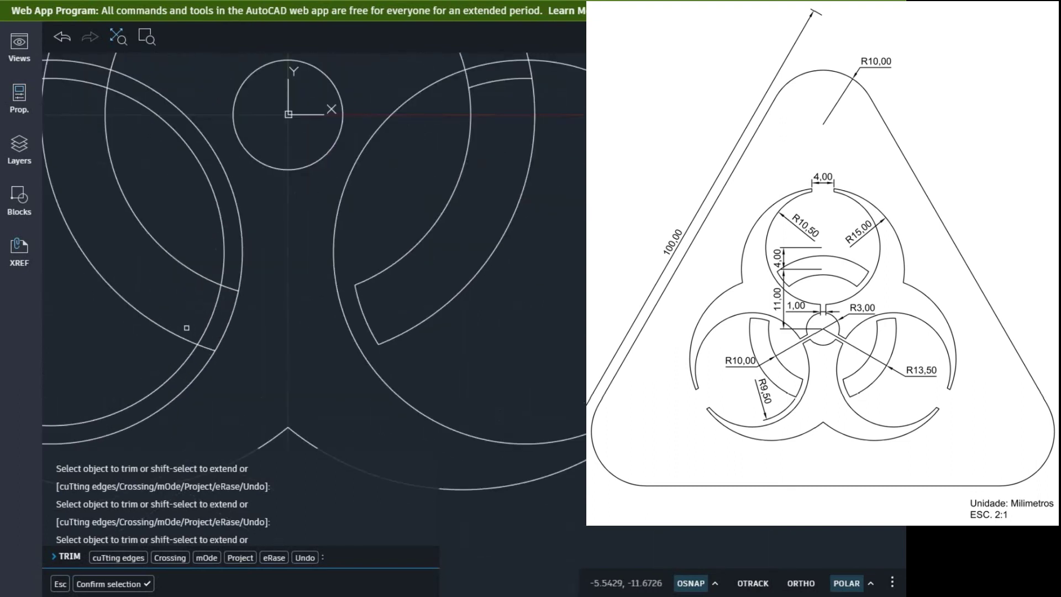
pyautogui.click(204, 352)
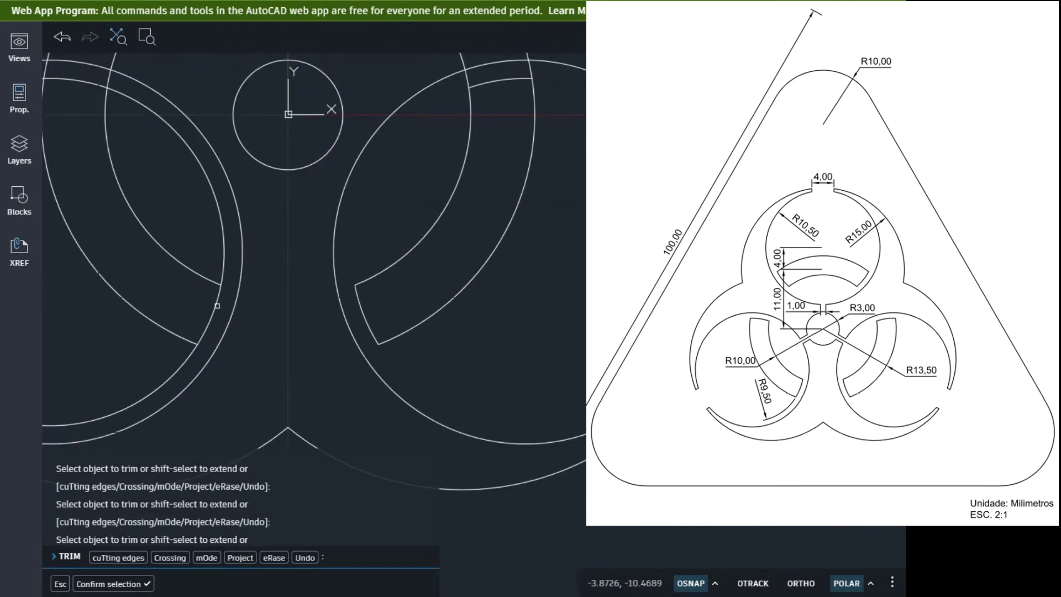
pyautogui.scroll(-3, 217, 305)
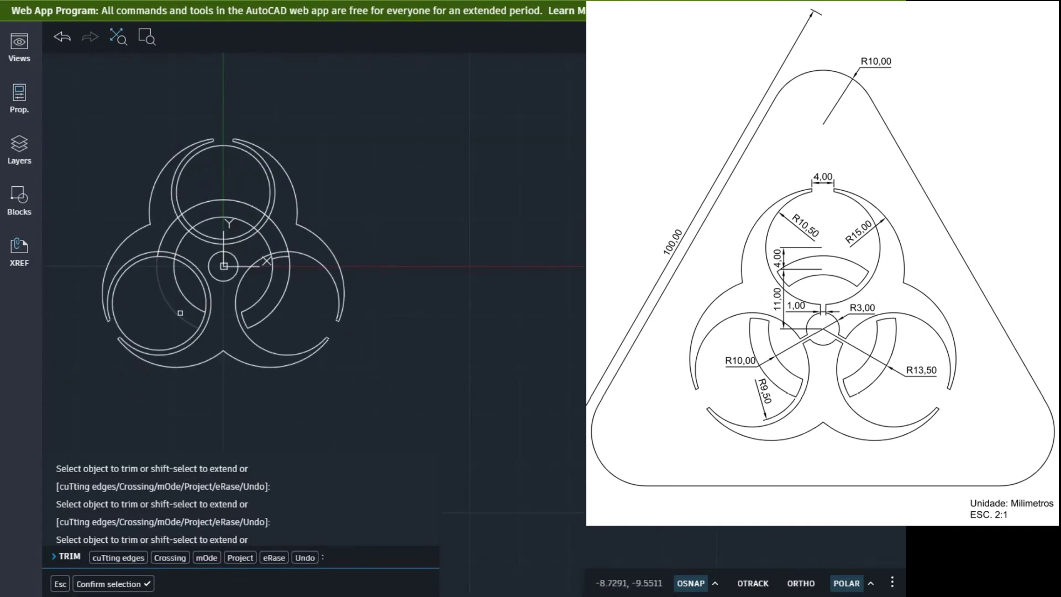
pyautogui.scroll(5, 180, 312)
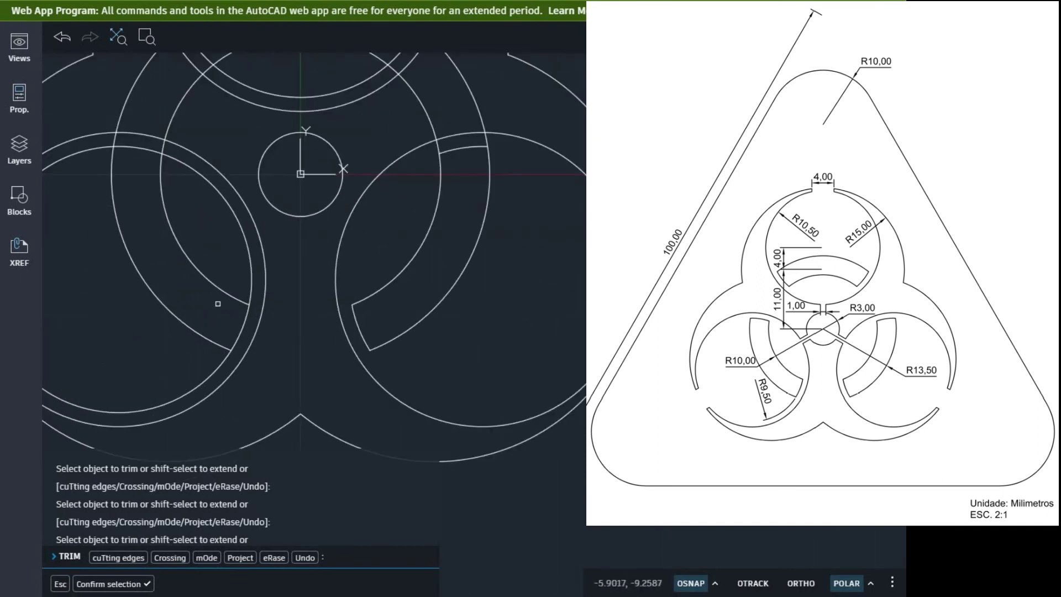
pyautogui.click(115, 141)
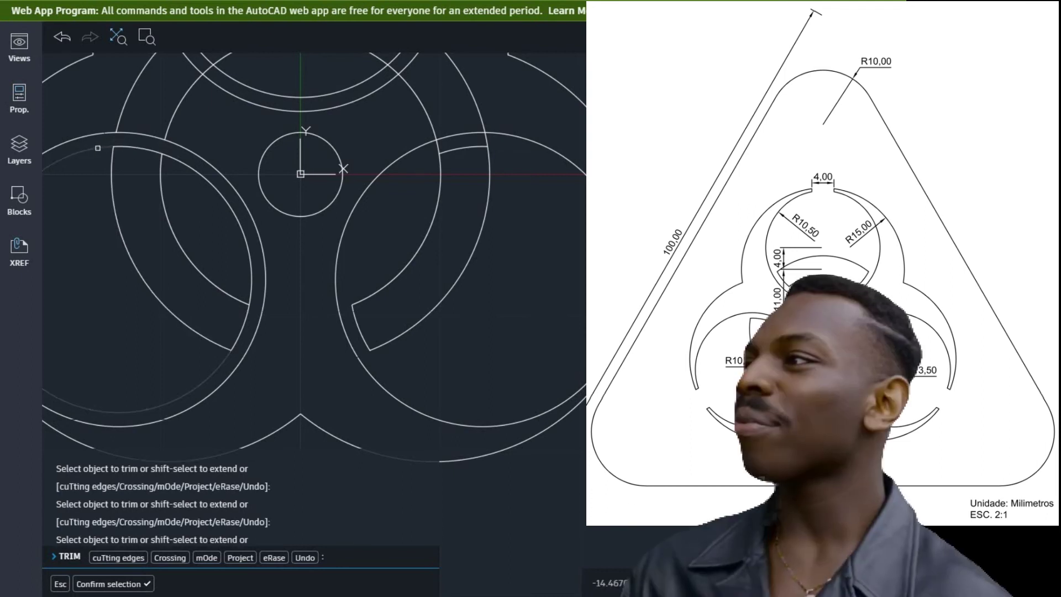
# Step: Trim the ring arcs linking the lower-left and upper segments, and the parts of the upper radius 9.5 circle outside the ring
pyautogui.scroll(-5, 216, 241)
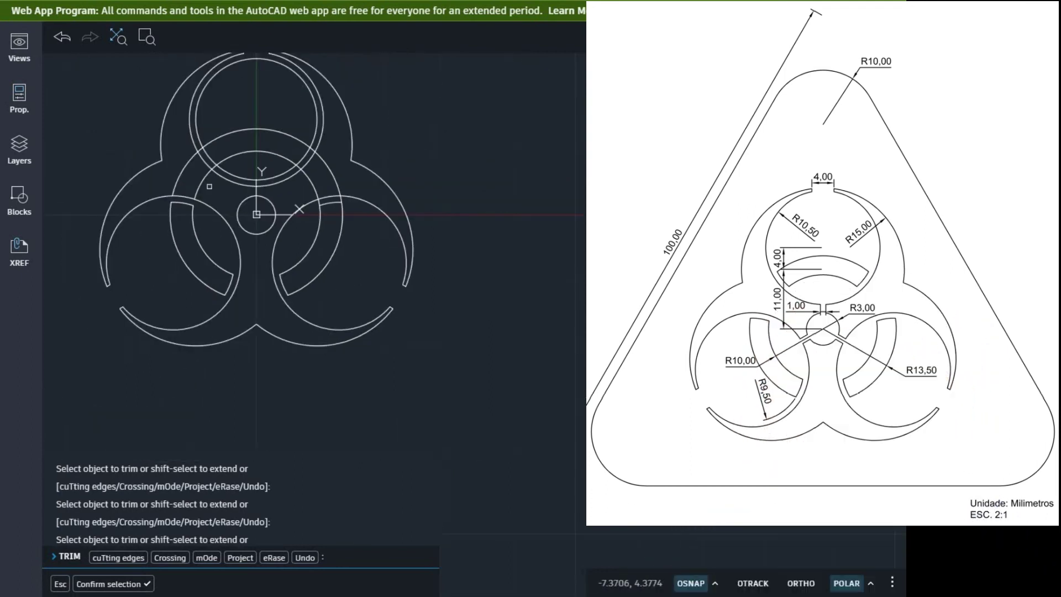
pyautogui.scroll(5, 198, 165)
pyautogui.click(205, 190)
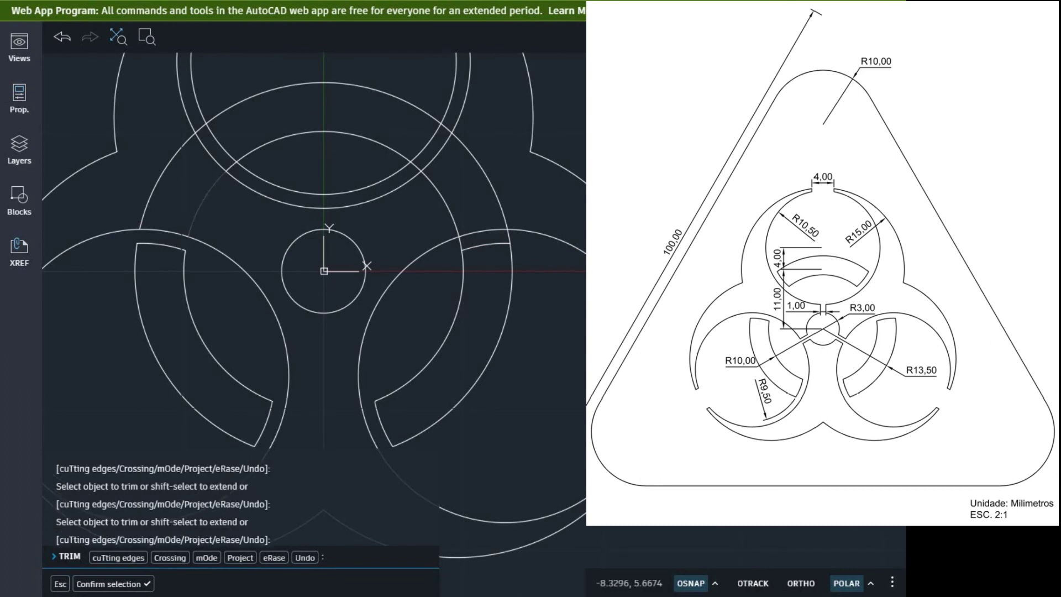
pyautogui.click(160, 177)
pyautogui.click(221, 148)
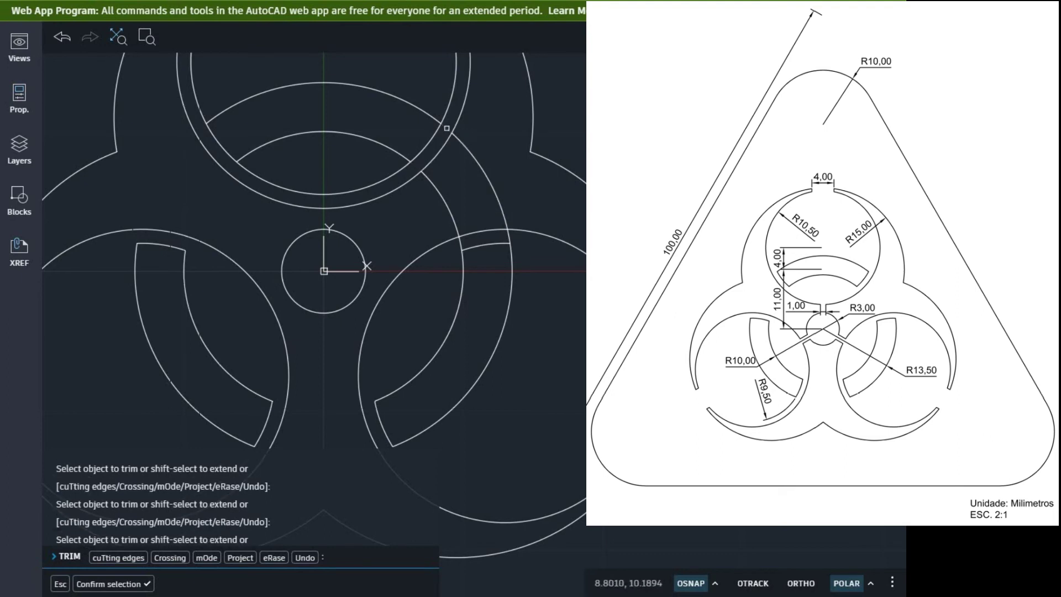
pyautogui.click(357, 188)
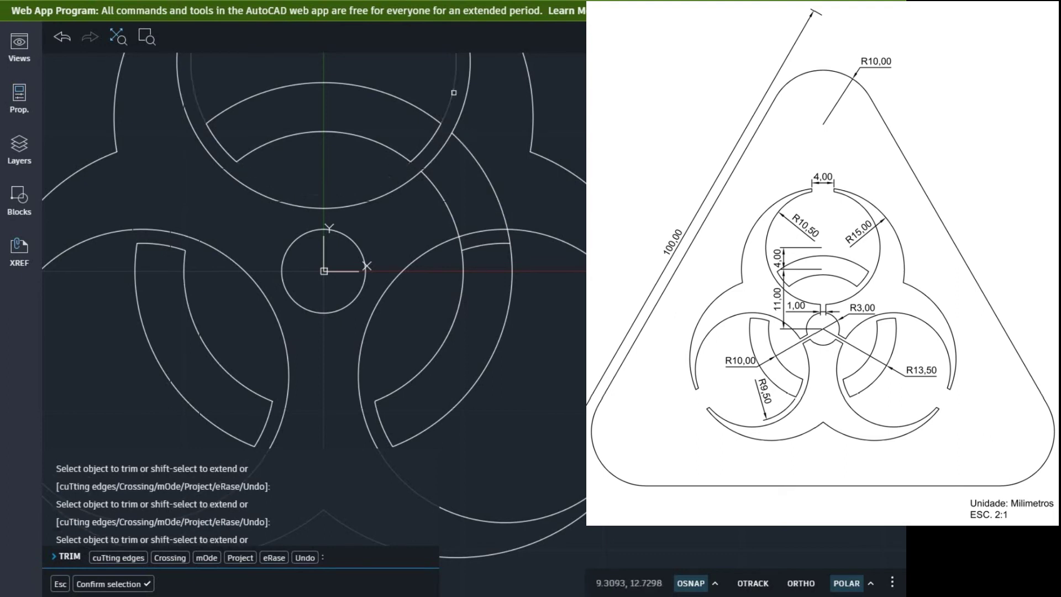
pyautogui.click(454, 93)
# Step: Trim the remaining ring arcs between the upper and lower-right segments and finish trimming
pyautogui.click(473, 152)
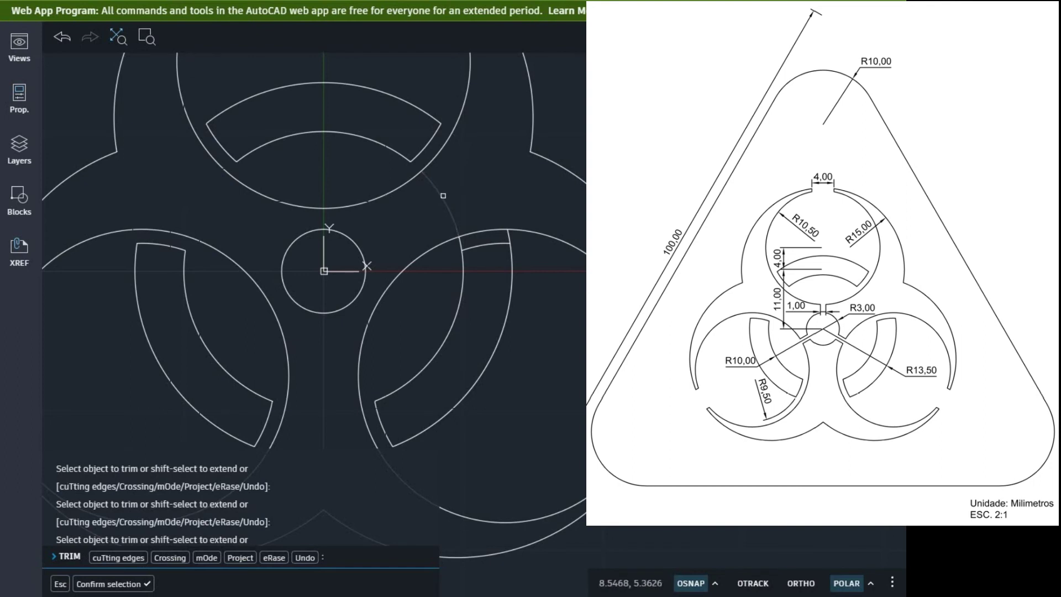
pyautogui.click(443, 196)
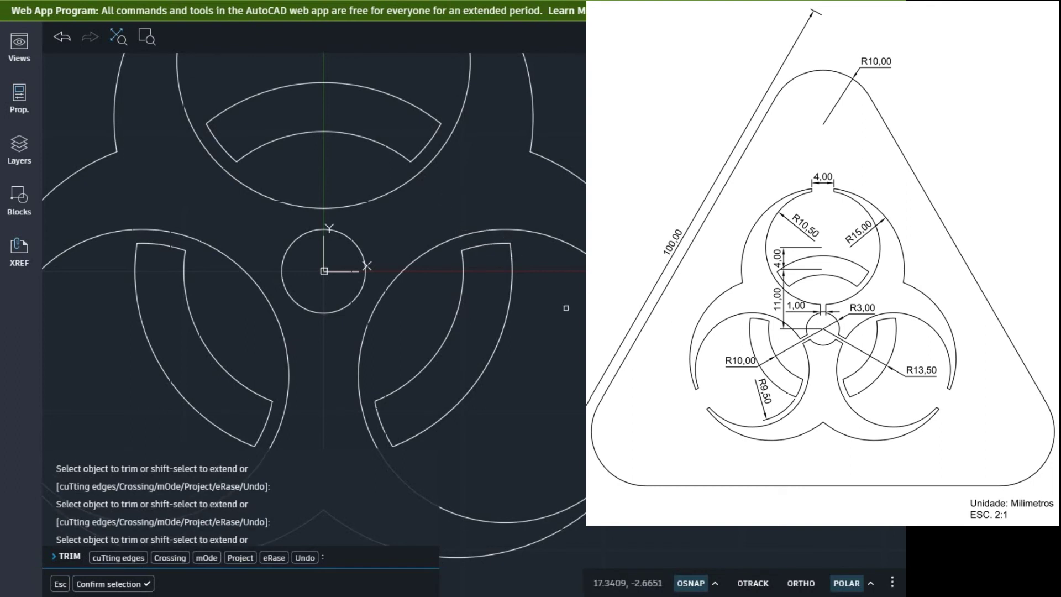
pyautogui.scroll(-2, 401, 287)
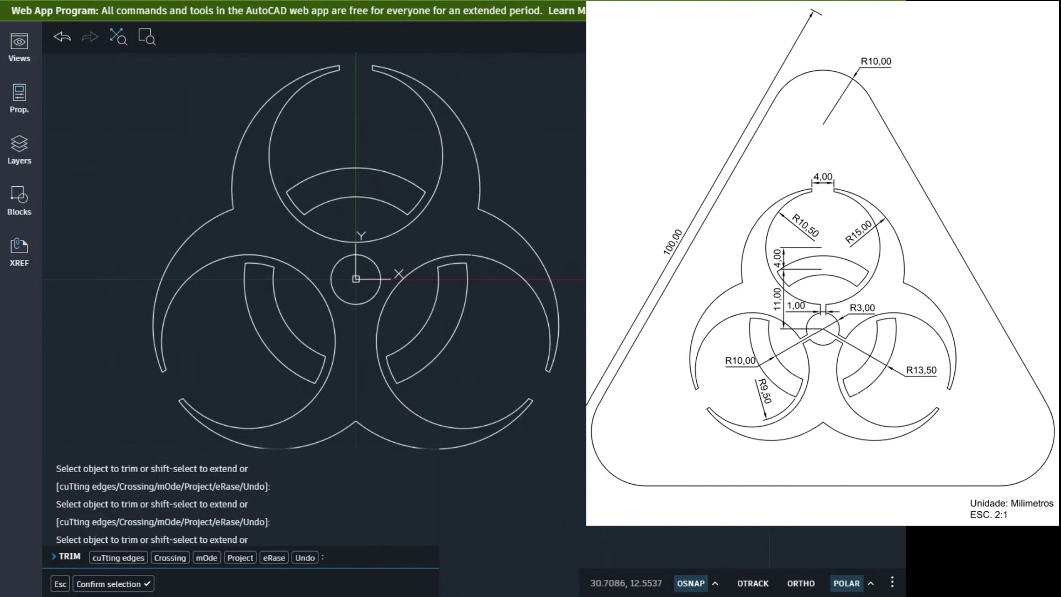
pyautogui.press('Return')
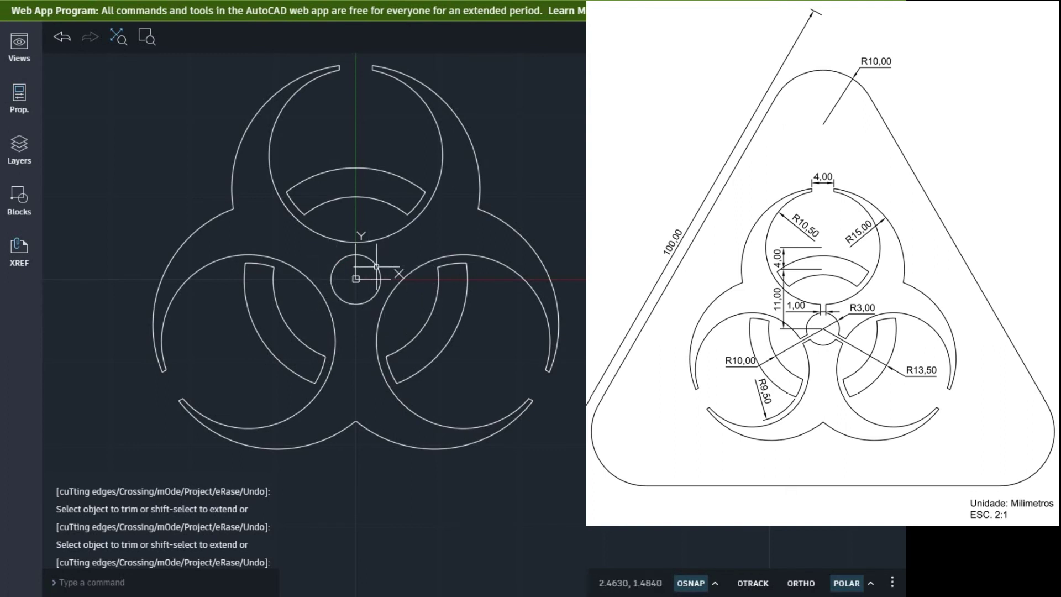
# Step: Draw a vertical line from the centre circle's centre up past the lower edge of the upper crescent's inner circle
pyautogui.scroll(3, 377, 267)
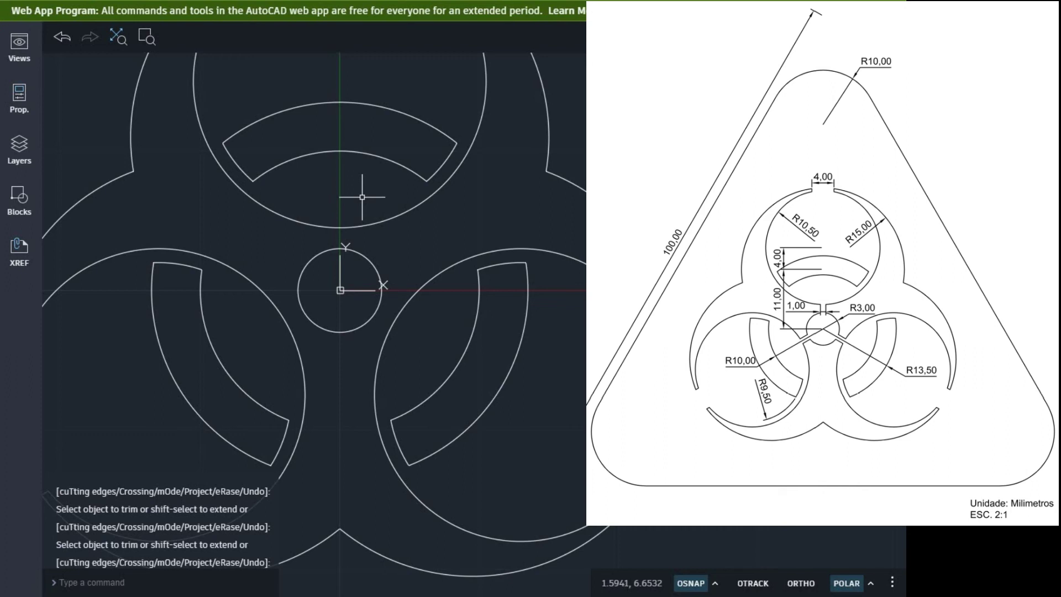
pyautogui.write('l')
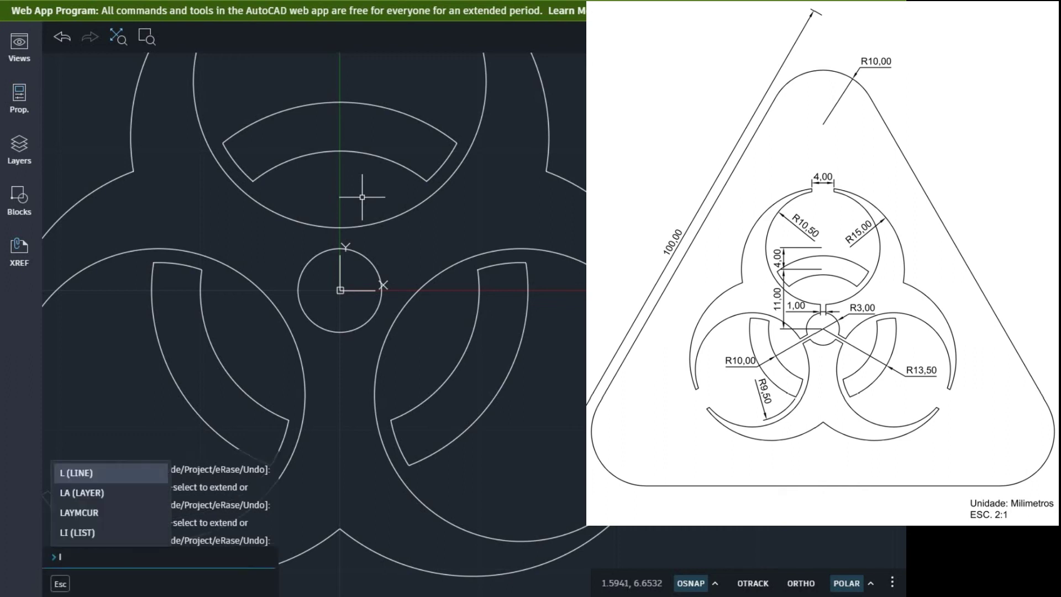
pyautogui.press('Return')
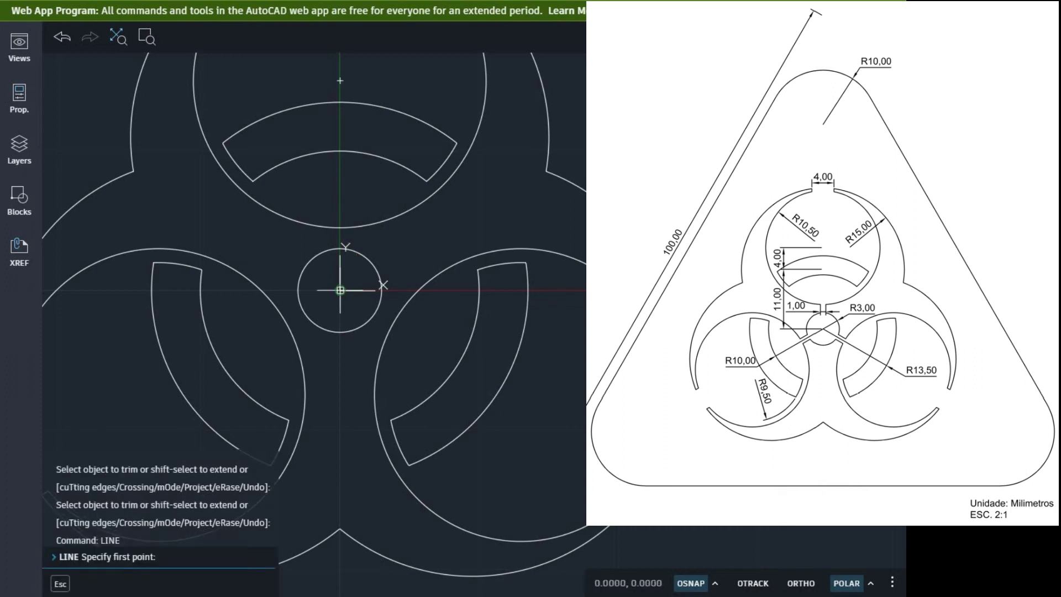
pyautogui.click(340, 290)
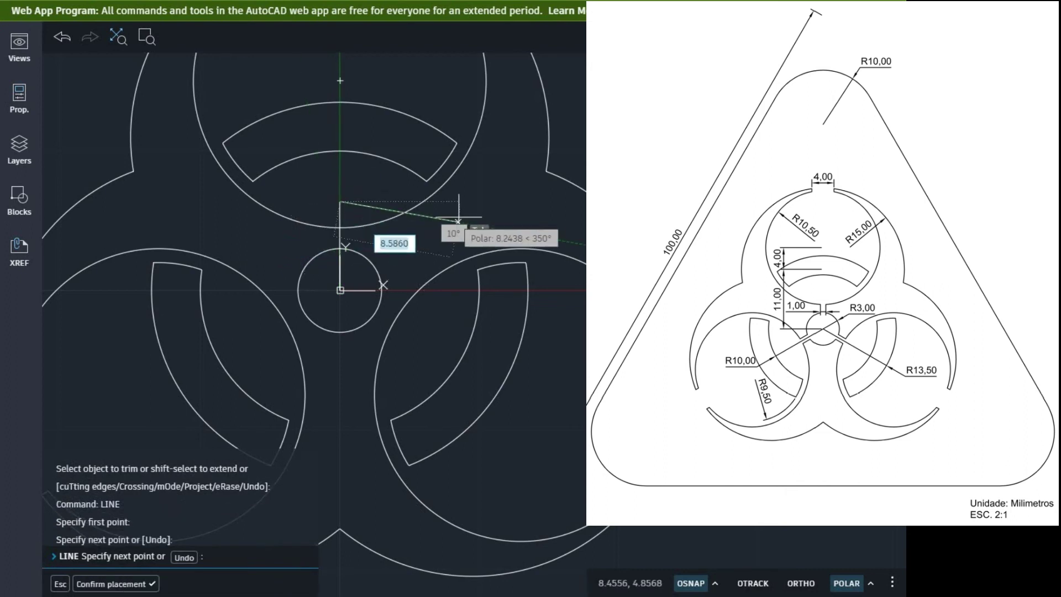
pyautogui.press('Return')
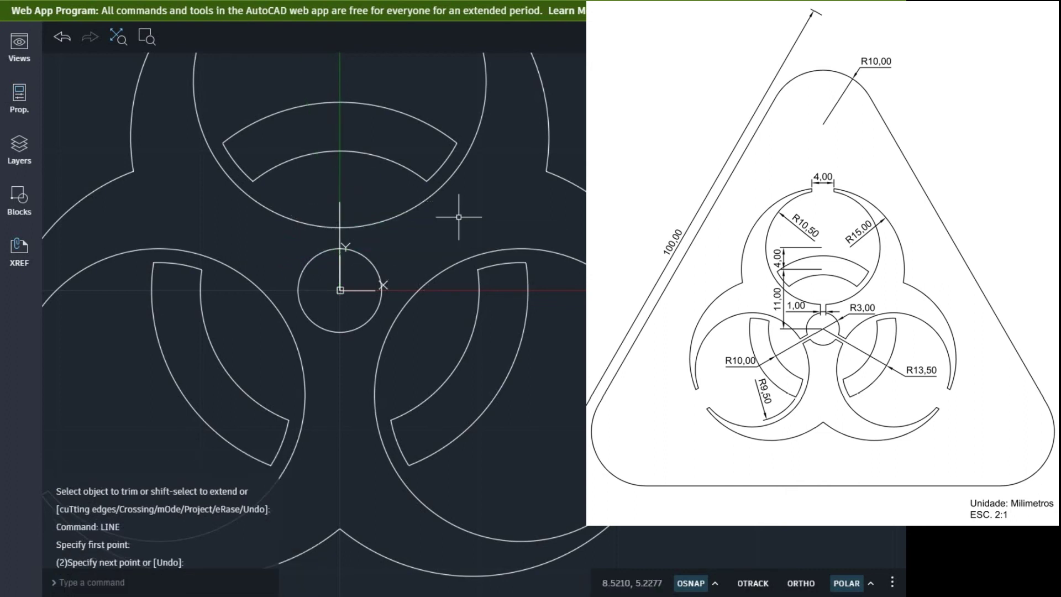
# Step: Offset the vertical centre line by 0.5 to both sides
pyautogui.write('off')
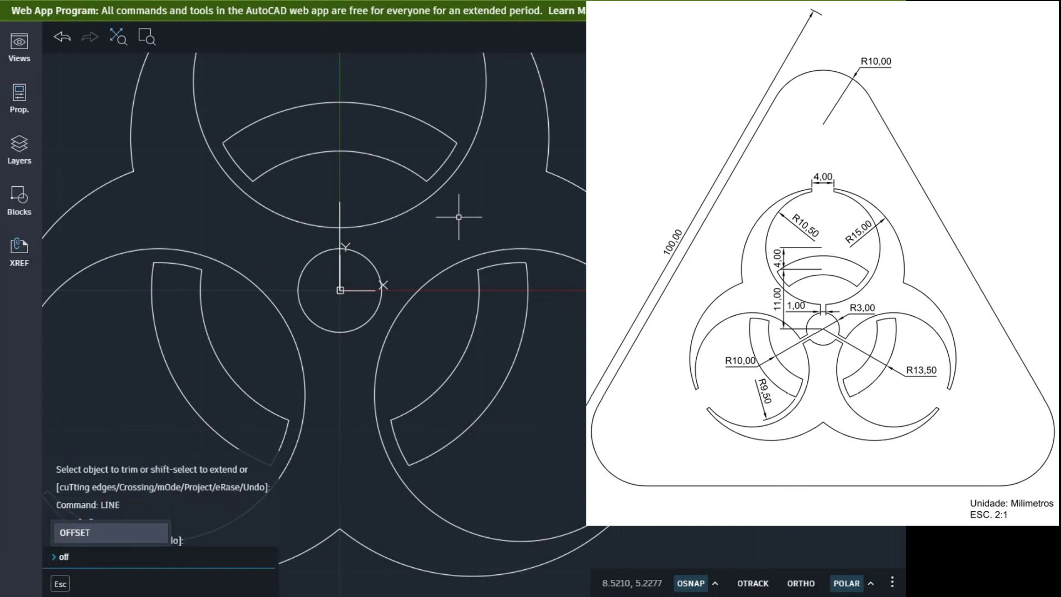
pyautogui.press('Return')
pyautogui.press('Return')
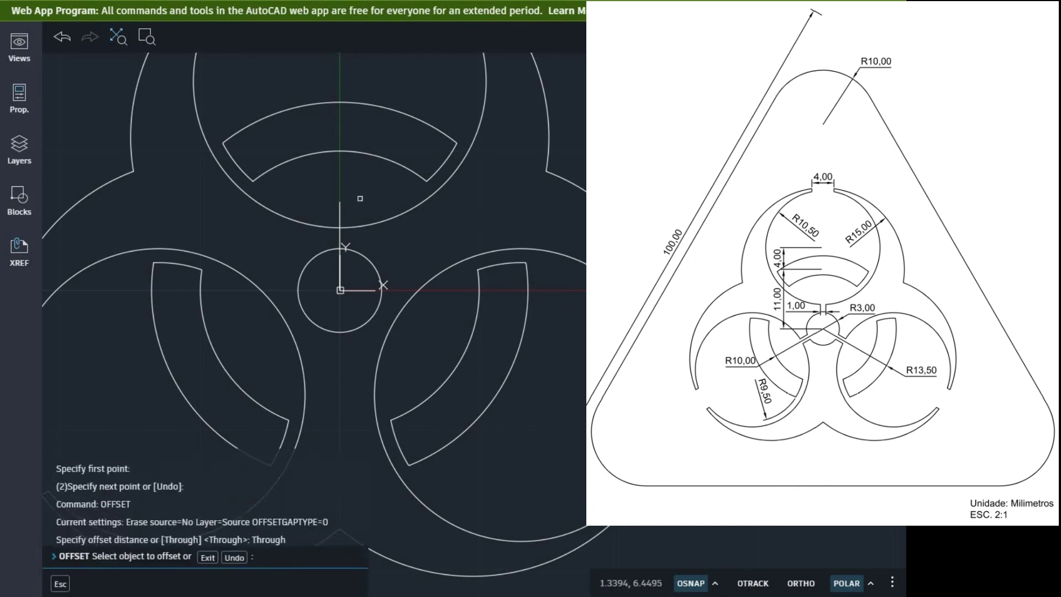
pyautogui.click(341, 214)
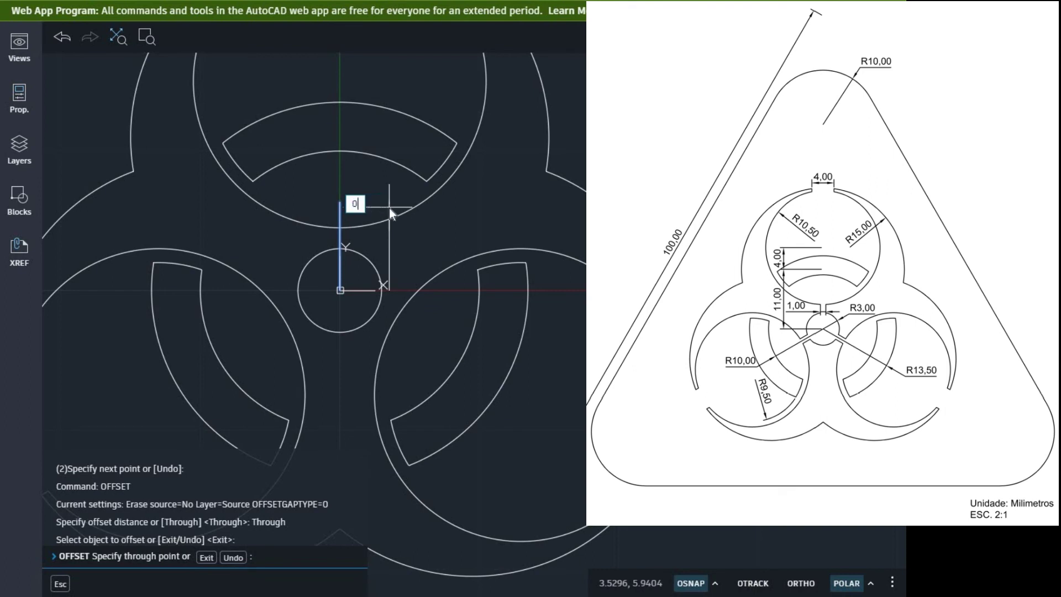
pyautogui.write('0.5')
pyautogui.press('Return')
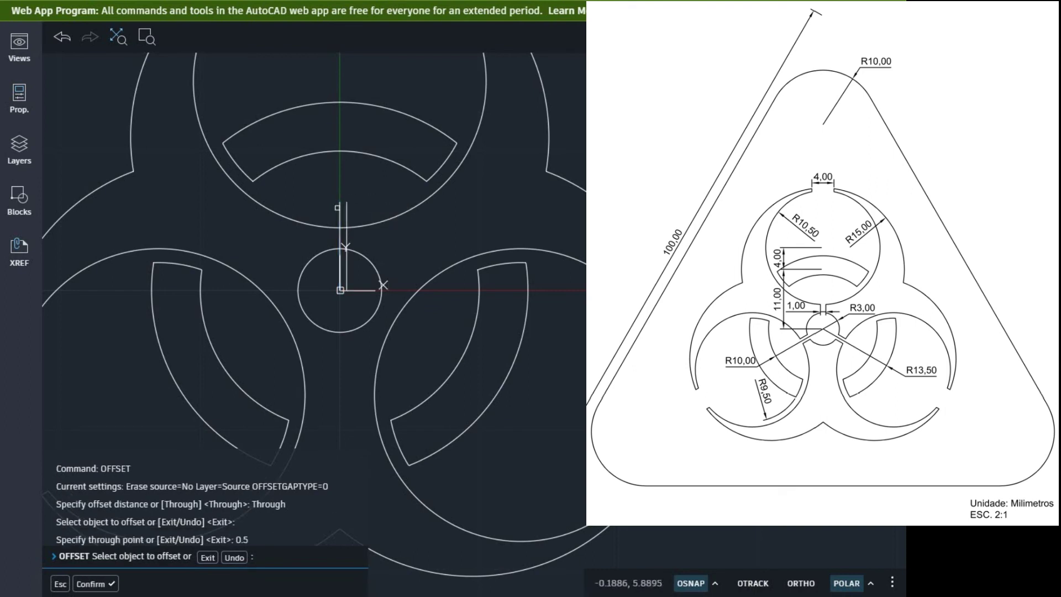
pyautogui.click(340, 212)
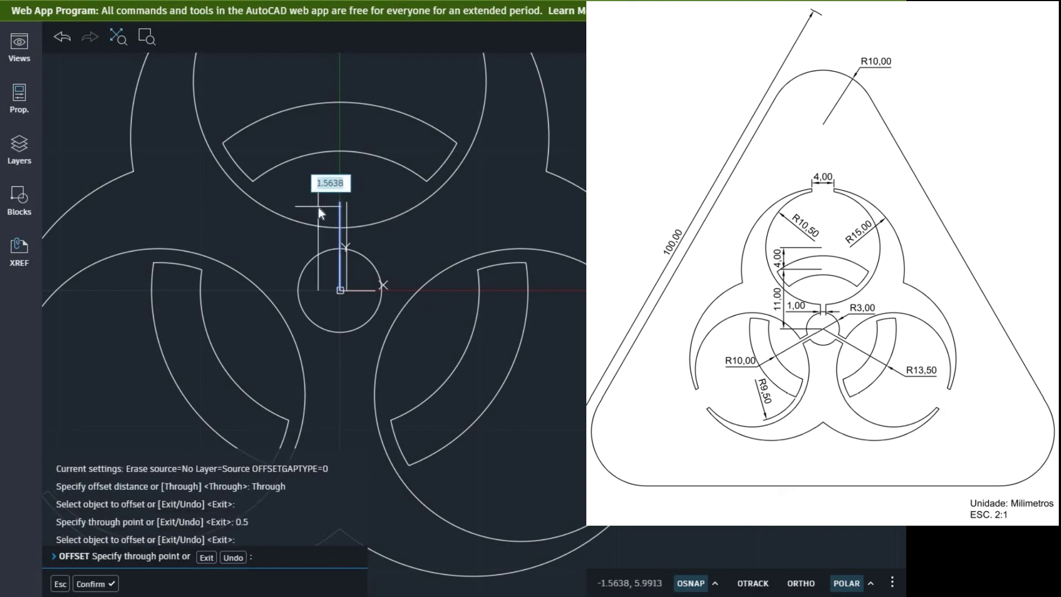
pyautogui.press('Return')
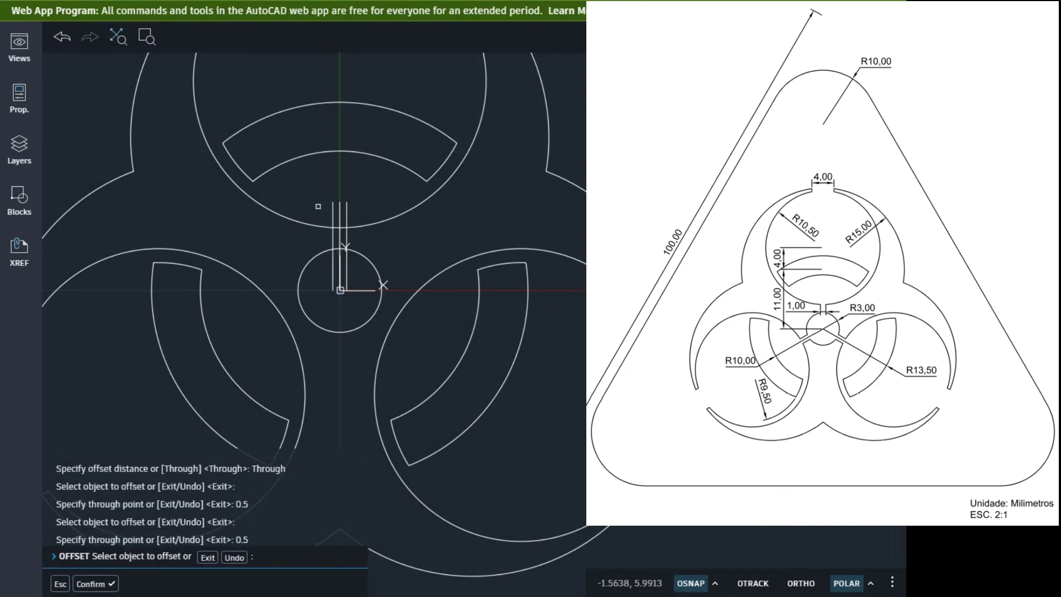
pyautogui.press('Return')
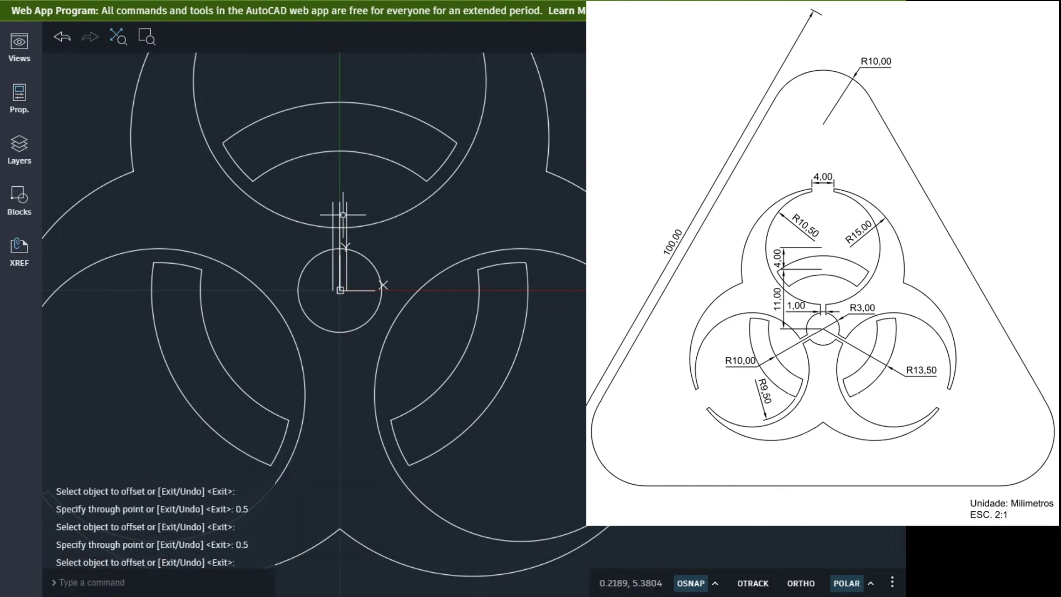
# Step: Erase the original vertical line between the two offset copies
pyautogui.click(342, 216)
pyautogui.write('e')
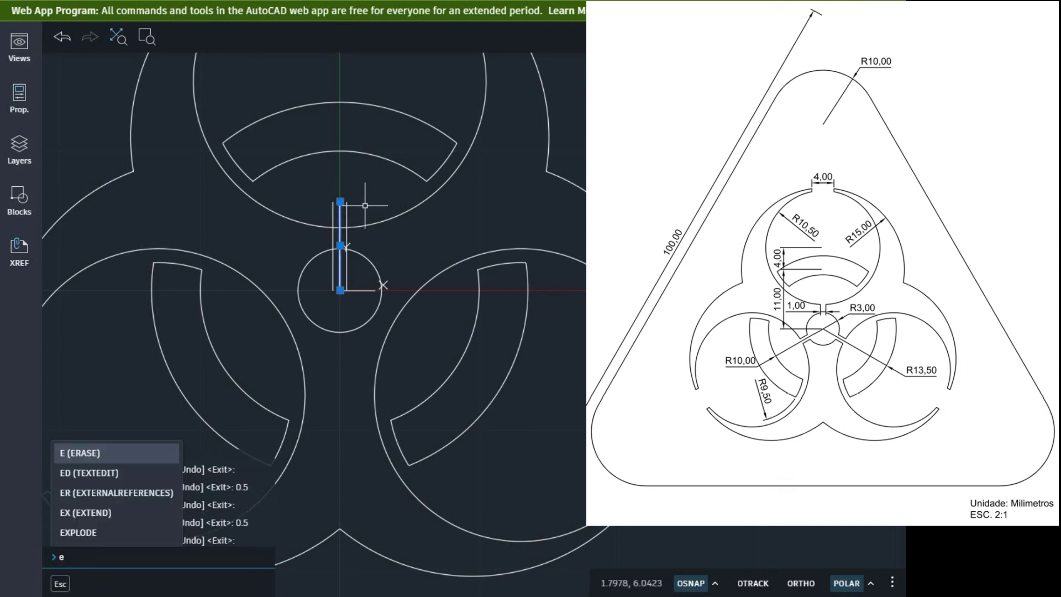
pyautogui.press('Return')
# Step: Create a polar array of the two offset lines around the centre point 0,0
pyautogui.click(369, 209)
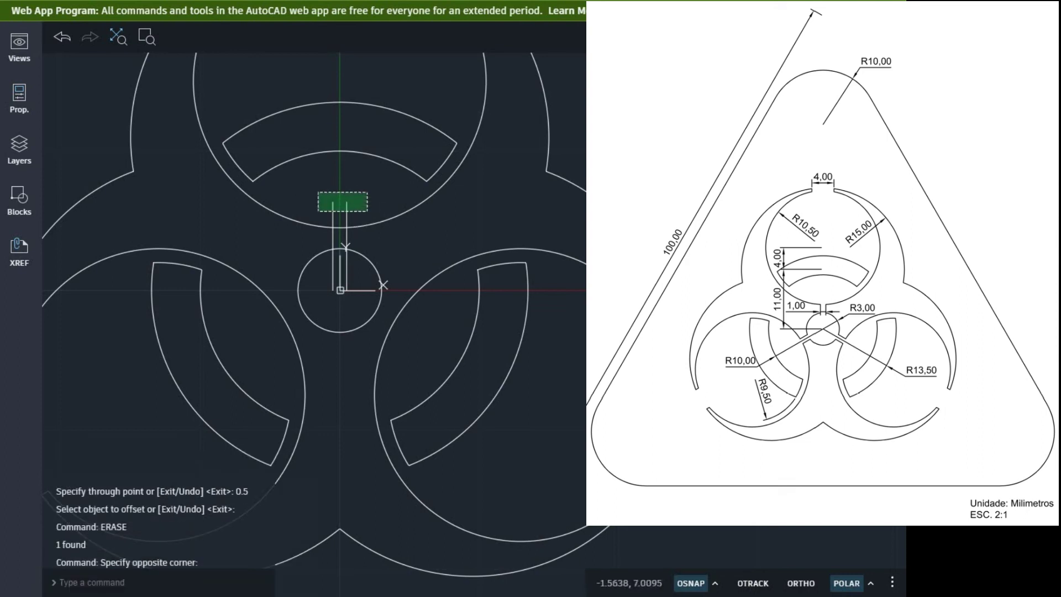
pyautogui.click(318, 190)
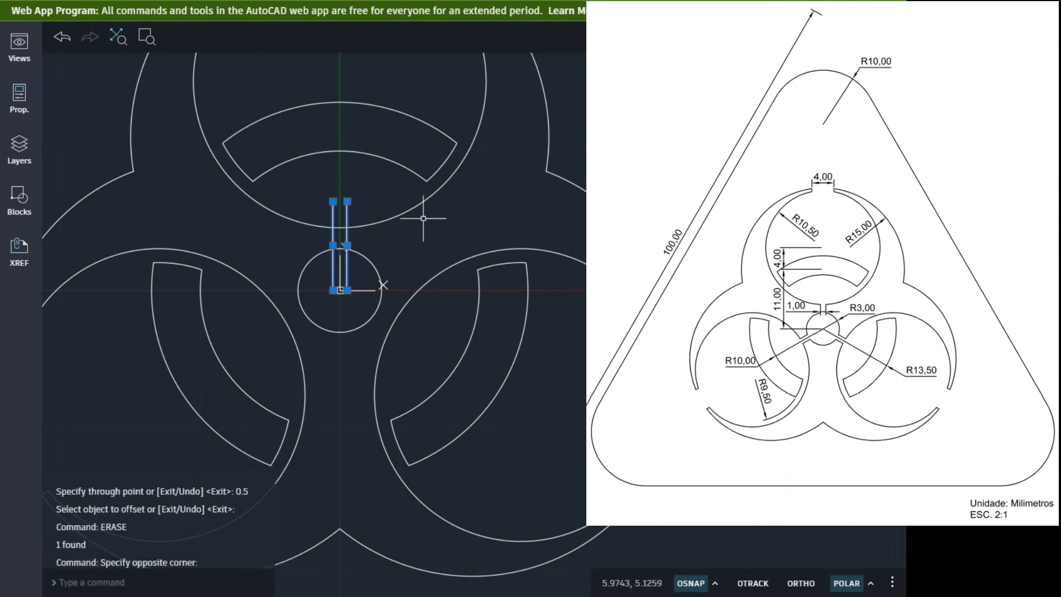
pyautogui.write('arra')
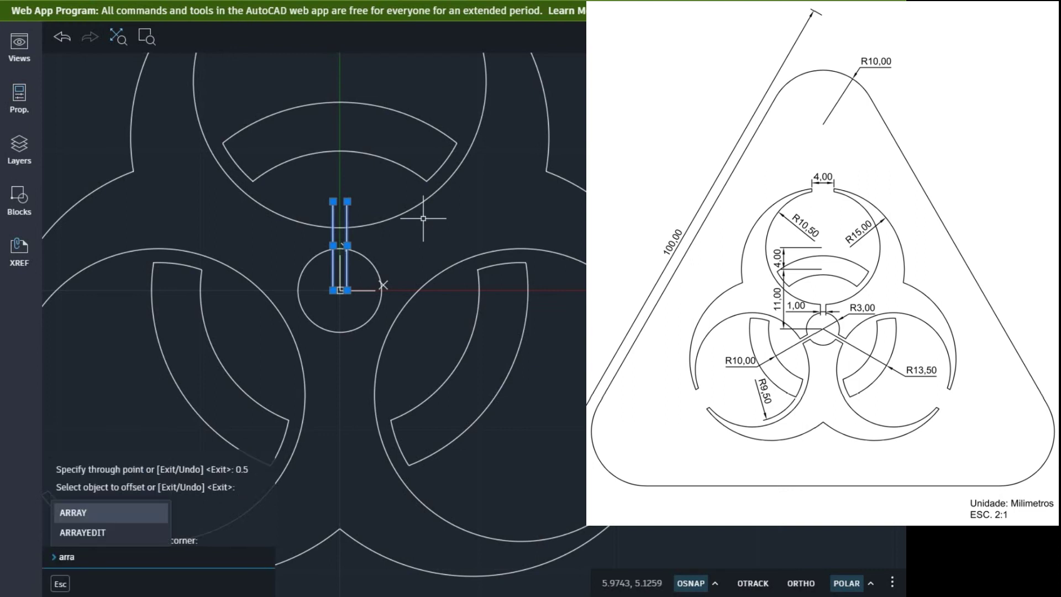
pyautogui.write('y')
pyautogui.press('Return')
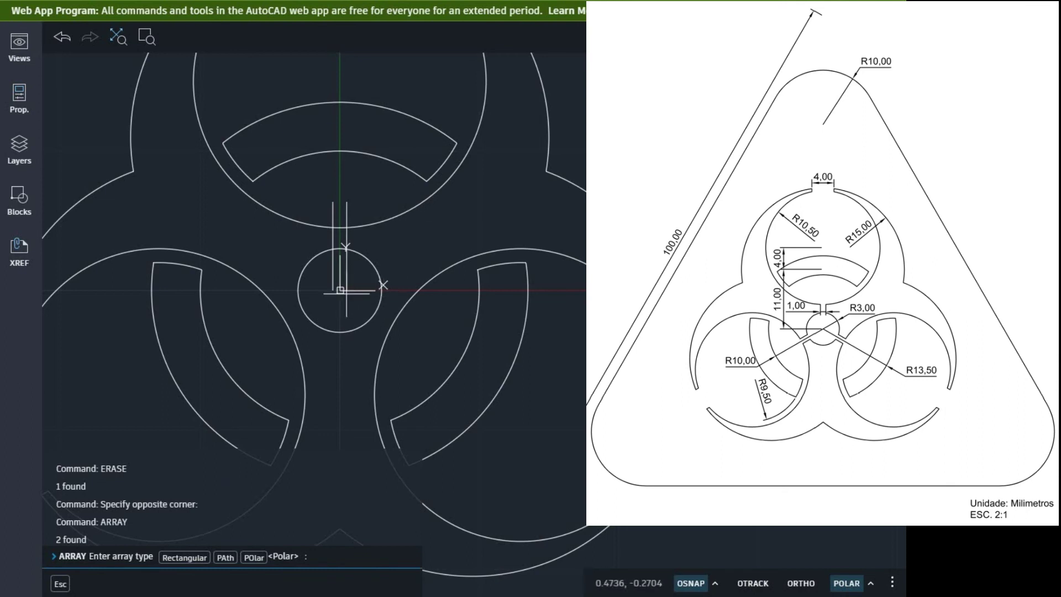
pyautogui.scroll(-3, 343, 282)
pyautogui.scroll(4, 360, 249)
pyautogui.scroll(2, 407, 245)
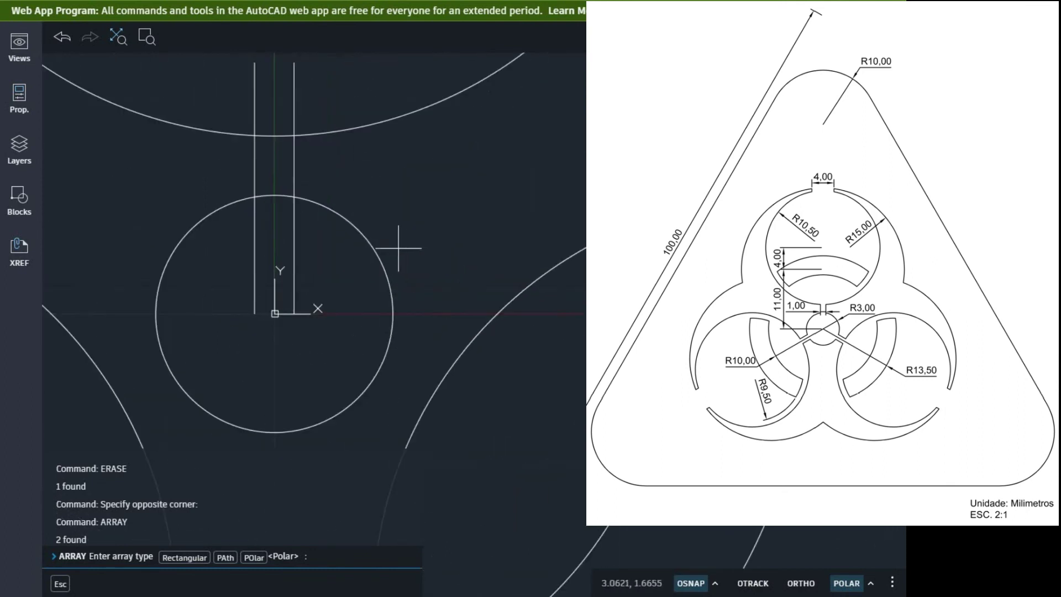
pyautogui.scroll(-4, 354, 243)
pyautogui.scroll(3, 335, 249)
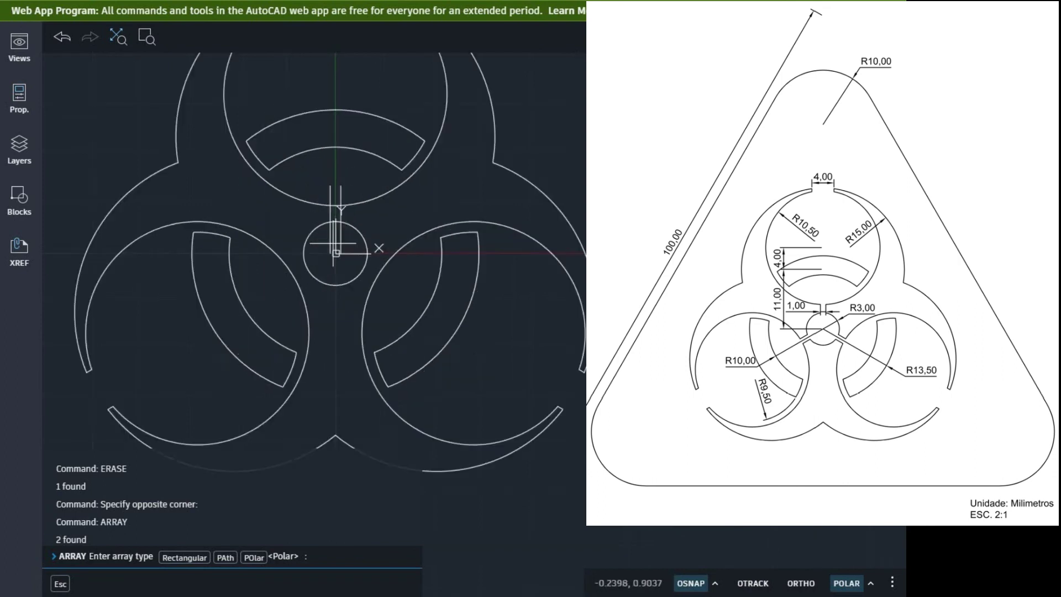
pyautogui.scroll(2, 335, 257)
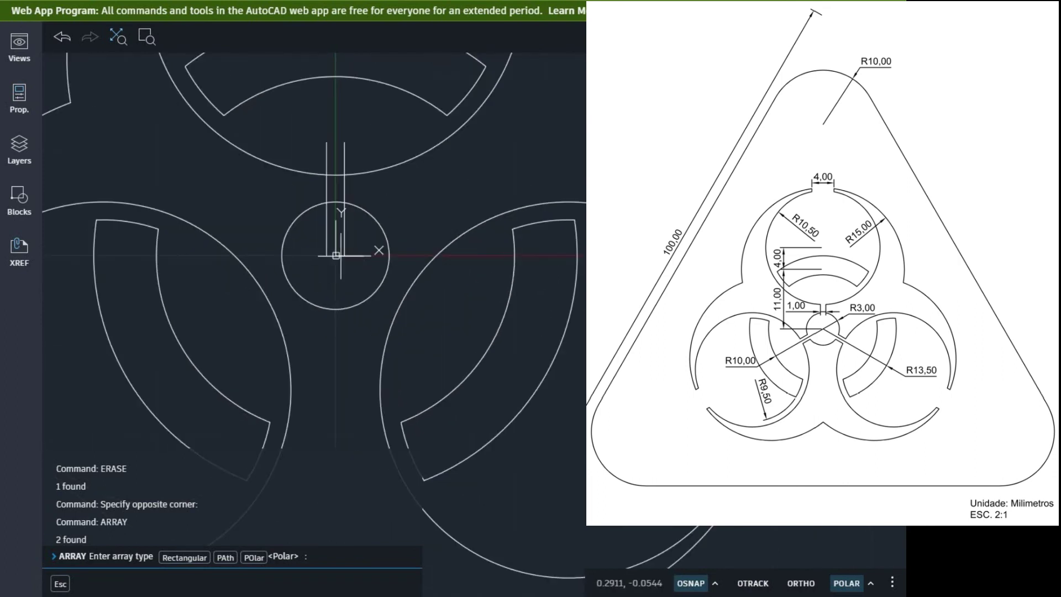
pyautogui.scroll(1, 339, 255)
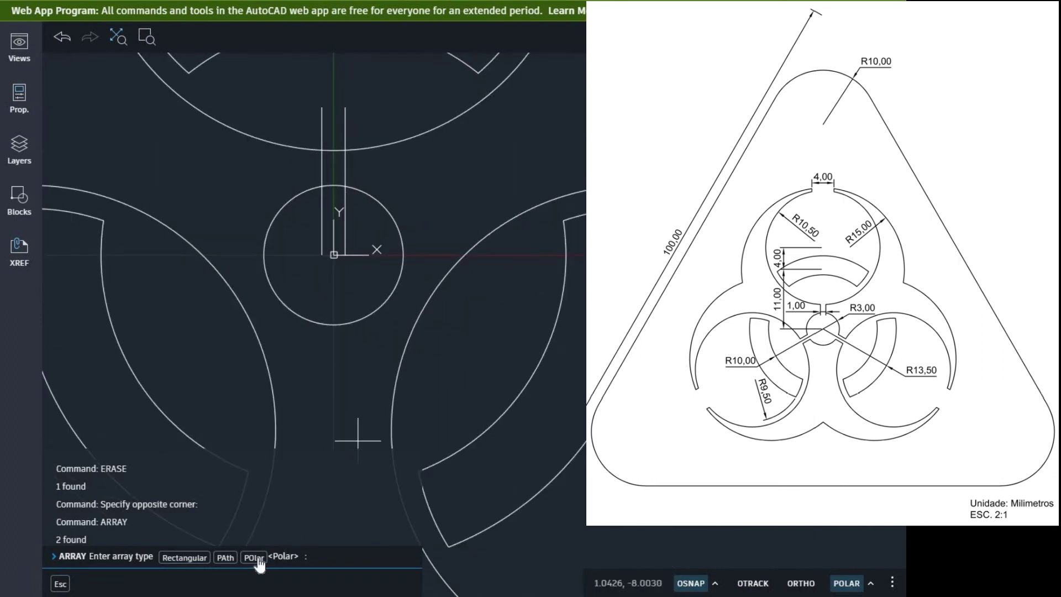
pyautogui.write('PO')
pyautogui.press('Return')
pyautogui.scroll(-3, 340, 251)
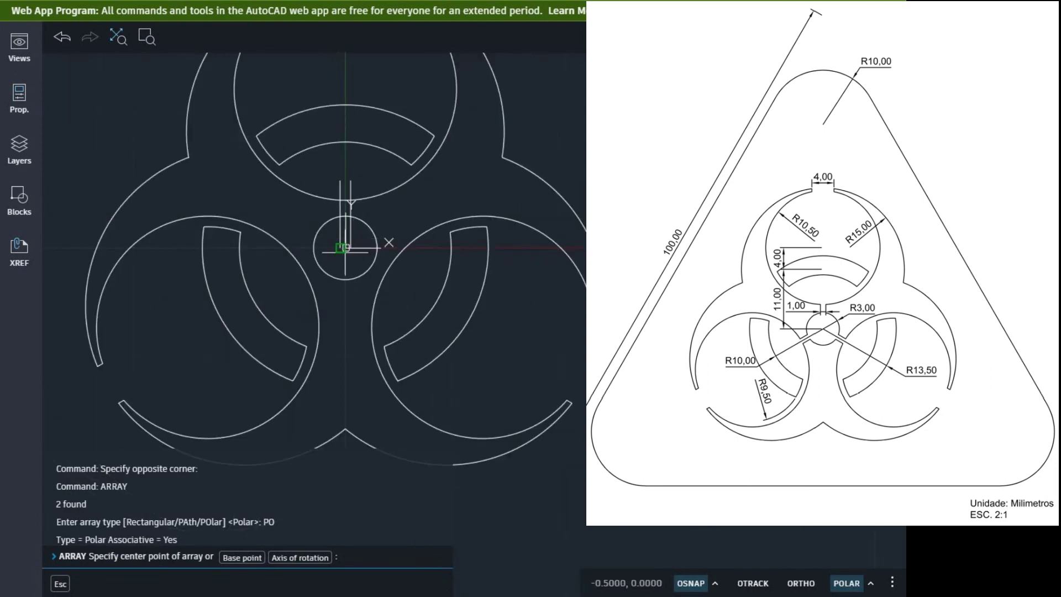
pyautogui.scroll(4, 342, 248)
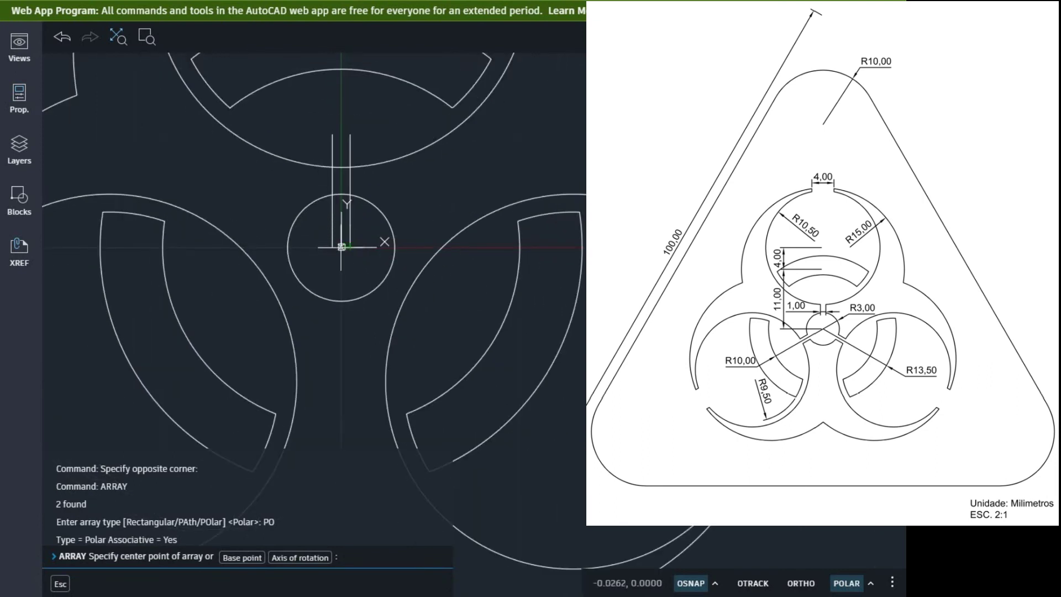
pyautogui.scroll(-5, 341, 248)
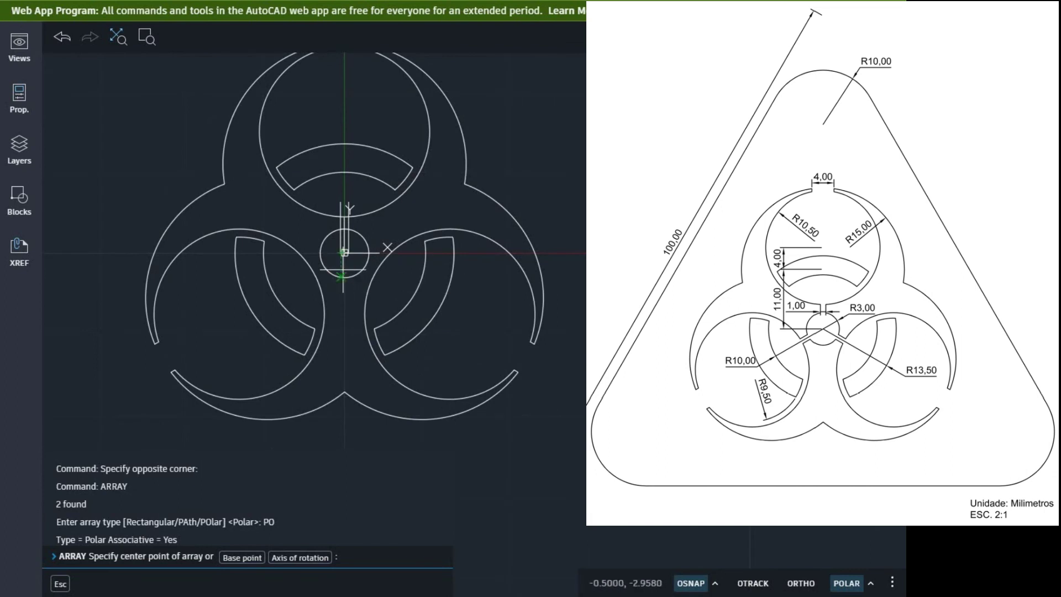
pyautogui.press('Return')
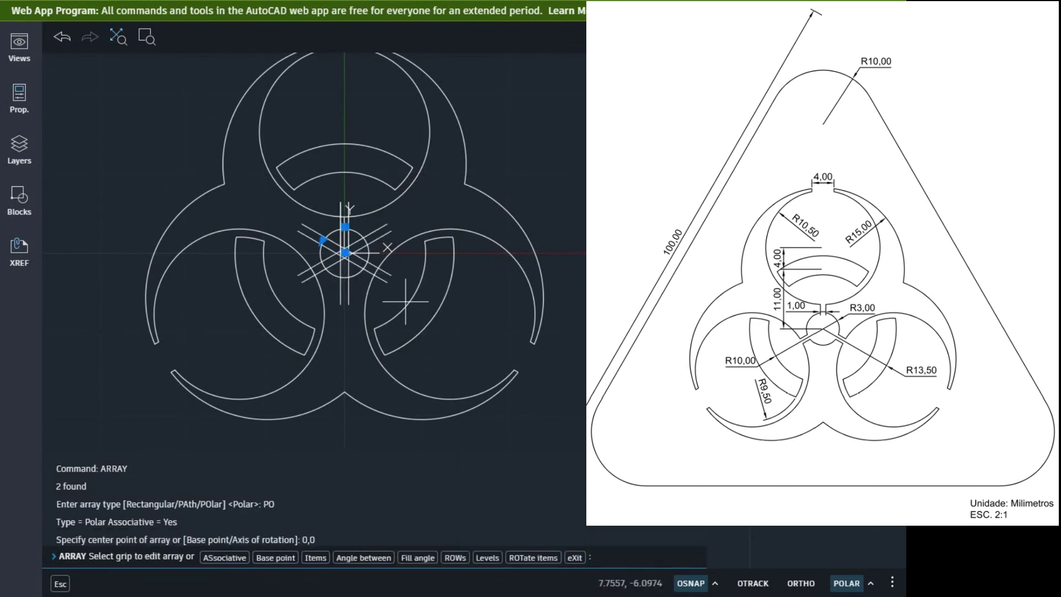
# Step: Set the polar array to 3 items and finish the array
pyautogui.click(310, 559)
pyautogui.write('3')
pyautogui.press('Return')
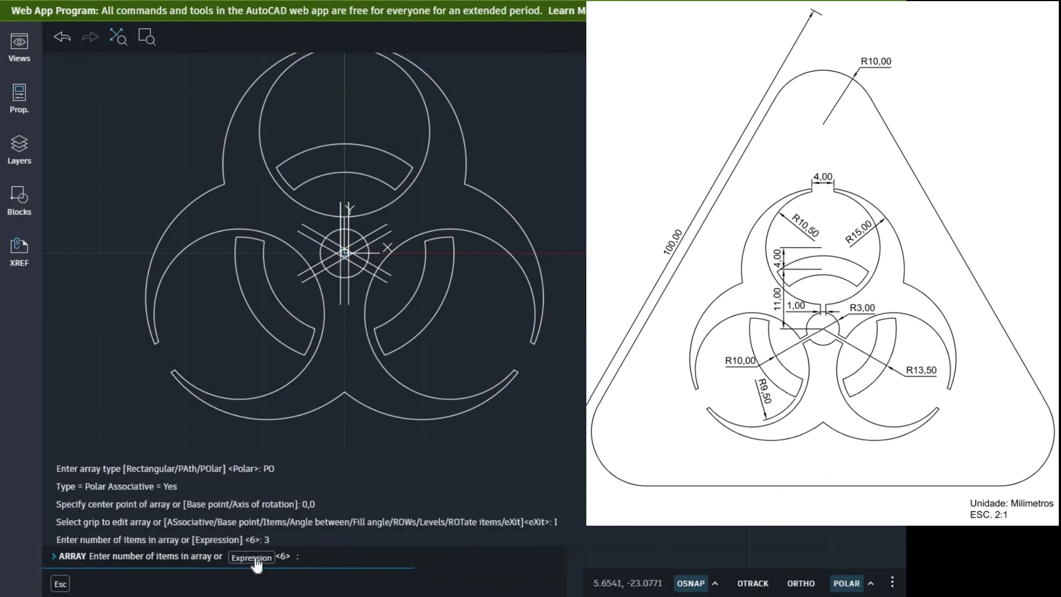
pyautogui.scroll(3, 350, 205)
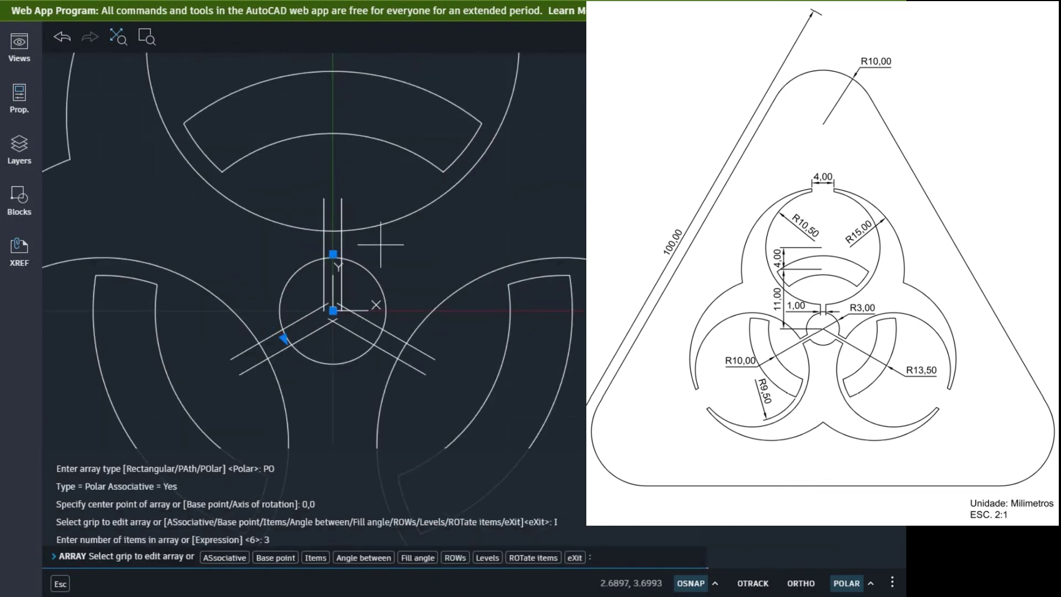
pyautogui.press('Return')
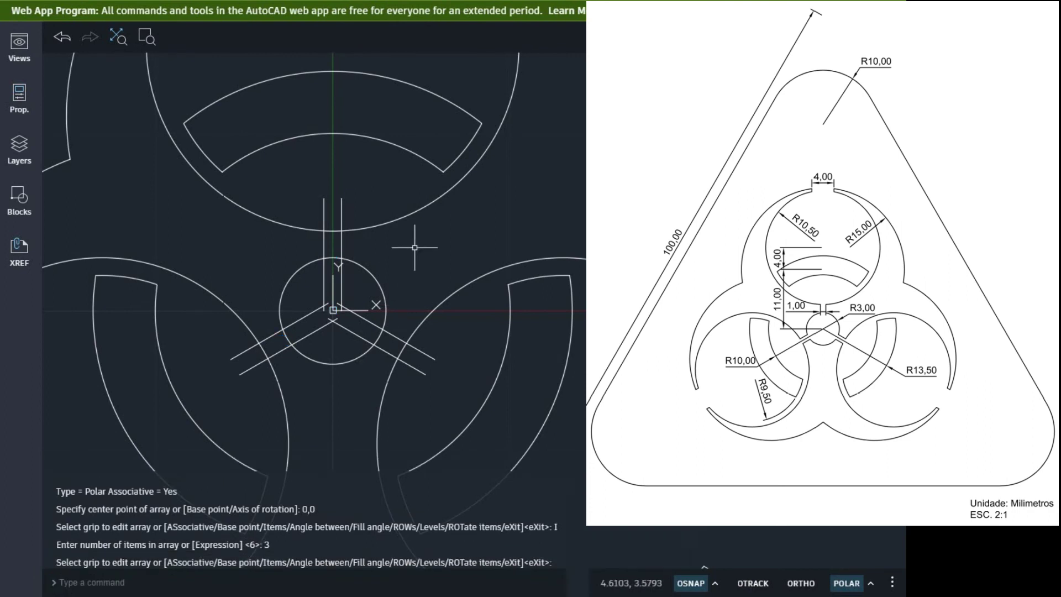
# Step: Explode the polar array of gap lines into separate lines
pyautogui.press('Escape')
pyautogui.write('exp')
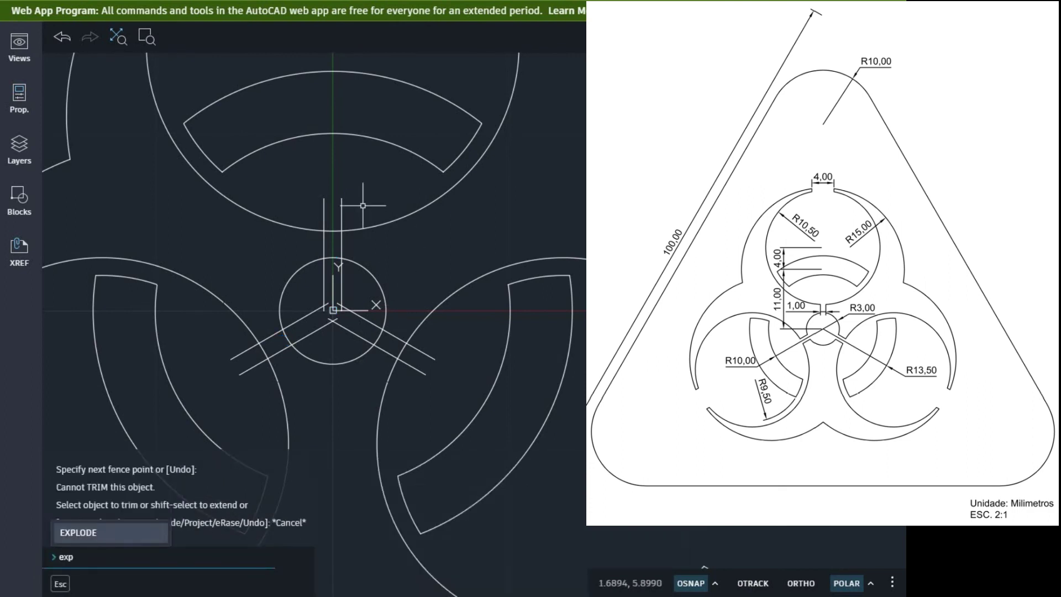
pyautogui.write('lode')
pyautogui.press('Return')
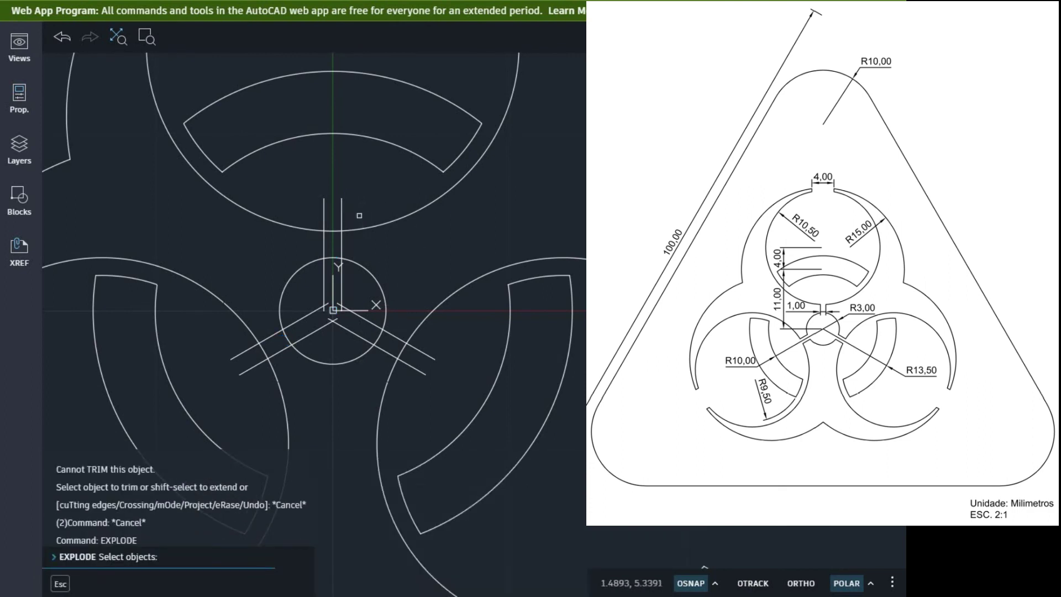
pyautogui.click(333, 310)
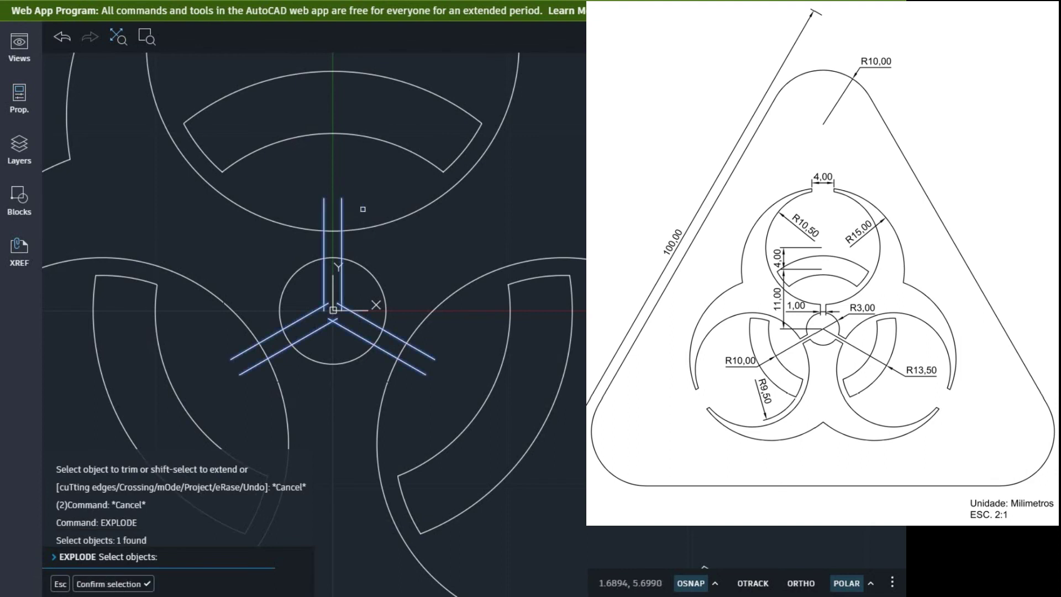
pyautogui.press('Return')
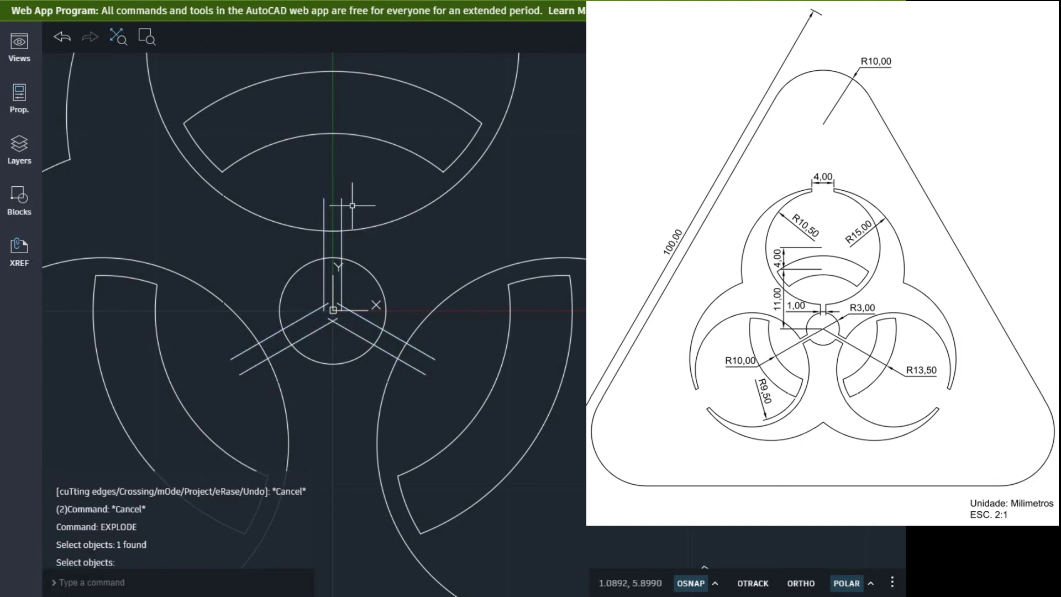
# Step: Trim the overshooting gap lines and the arc pieces between them to open three gaps from the centre circle to the crescents
pyautogui.write('tri')
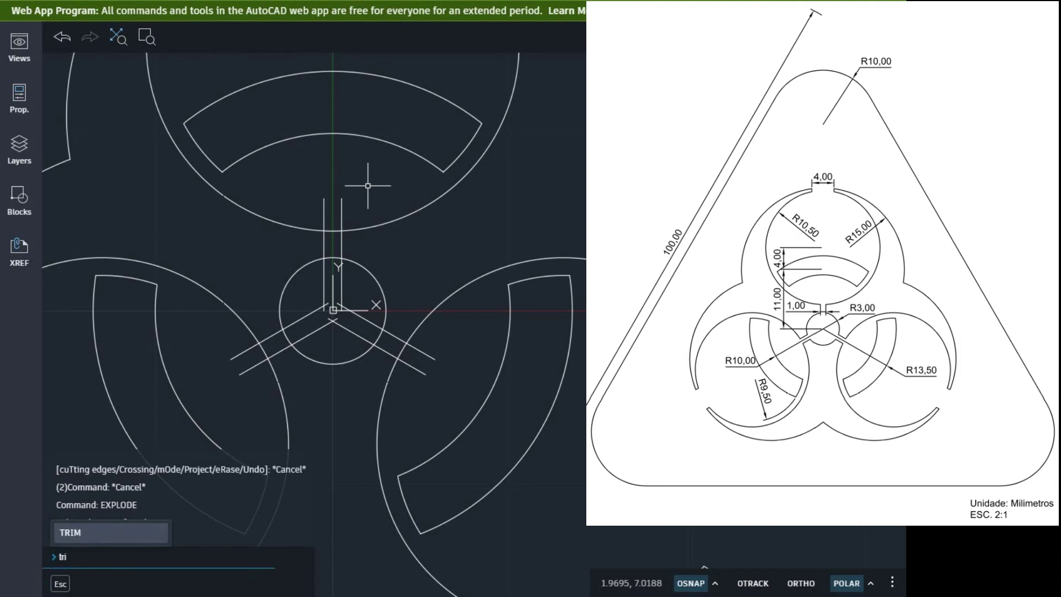
pyautogui.write('m')
pyautogui.press('Return')
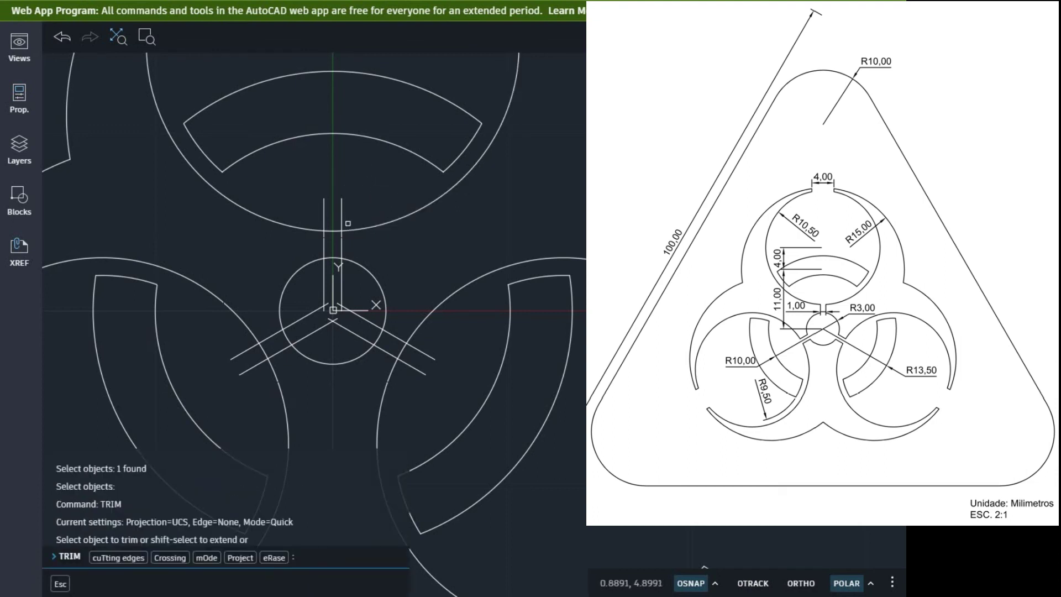
pyautogui.moveTo(357, 219)
pyautogui.mouseDown()
pyautogui.moveTo(299, 188)
pyautogui.moveTo(347, 235)
pyautogui.moveTo(332, 211)
pyautogui.mouseUp()
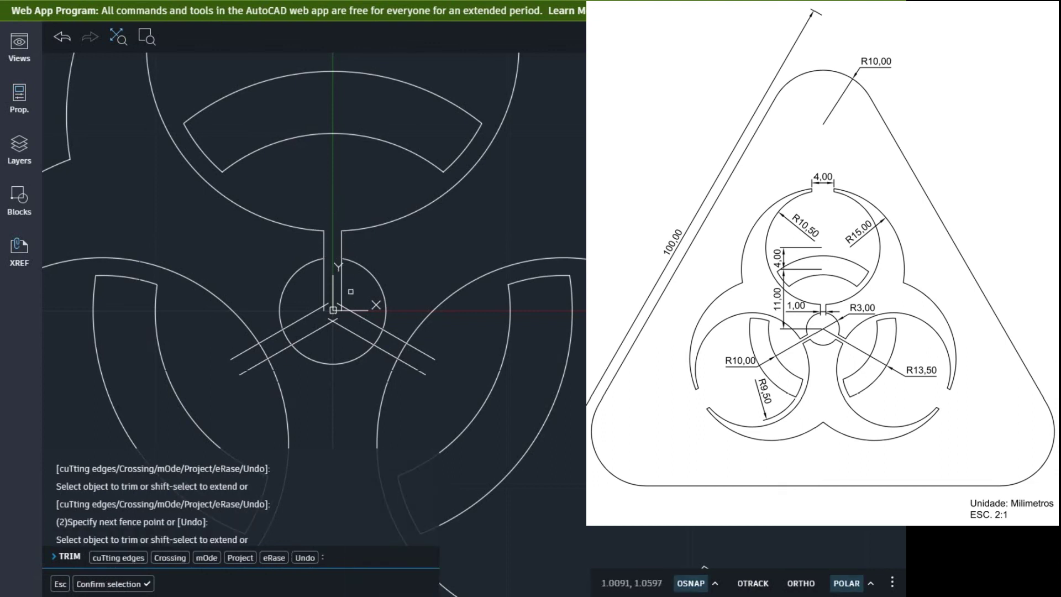
pyautogui.moveTo(350, 291)
pyautogui.mouseDown()
pyautogui.moveTo(303, 299)
pyautogui.moveTo(337, 286)
pyautogui.moveTo(311, 292)
pyautogui.moveTo(307, 318)
pyautogui.moveTo(339, 335)
pyautogui.moveTo(369, 323)
pyautogui.moveTo(353, 288)
pyautogui.mouseUp()
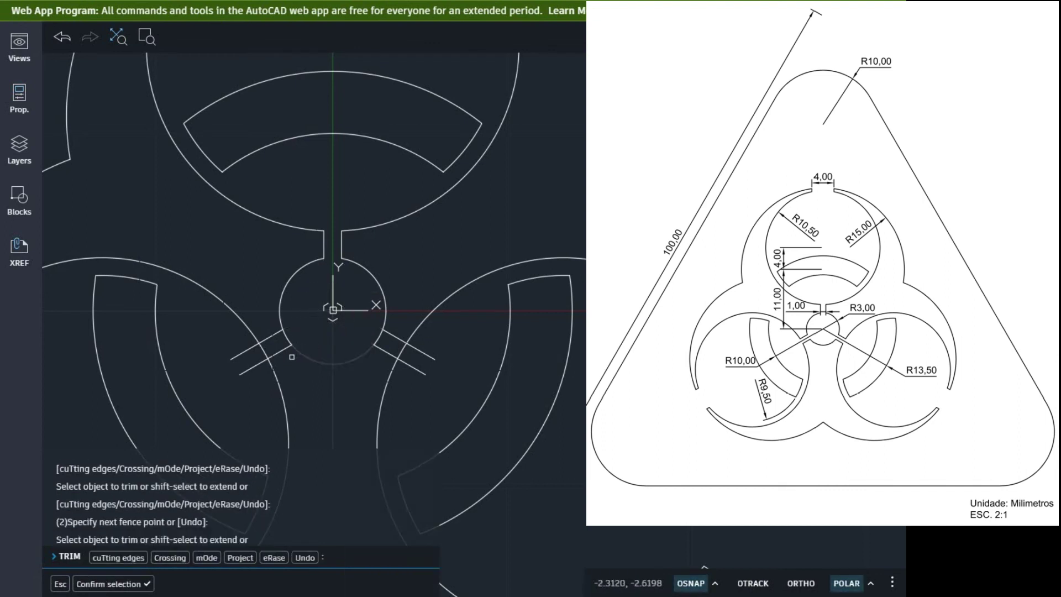
pyautogui.click(258, 364)
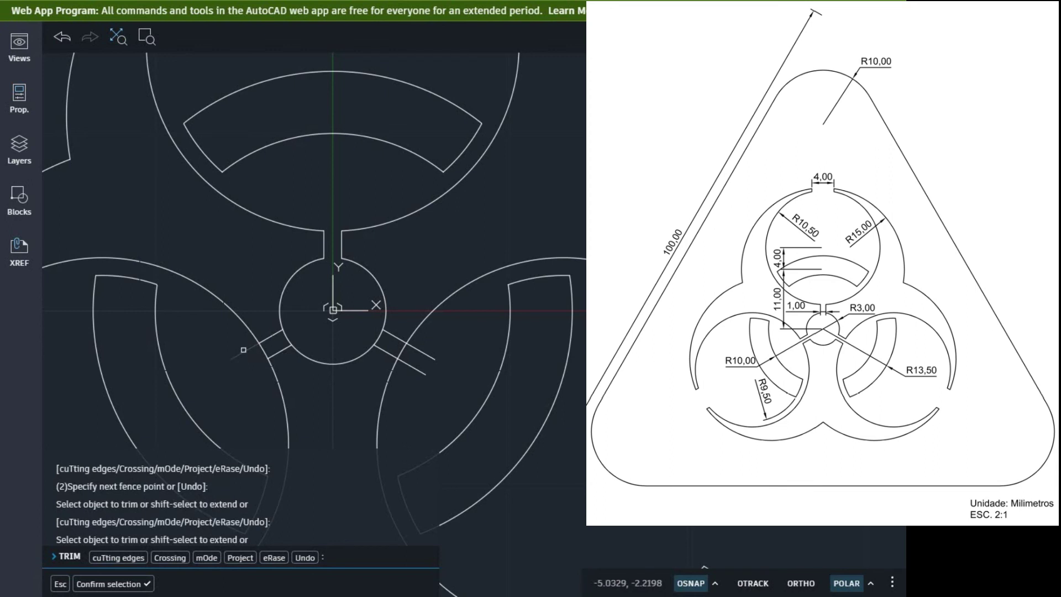
pyautogui.click(243, 350)
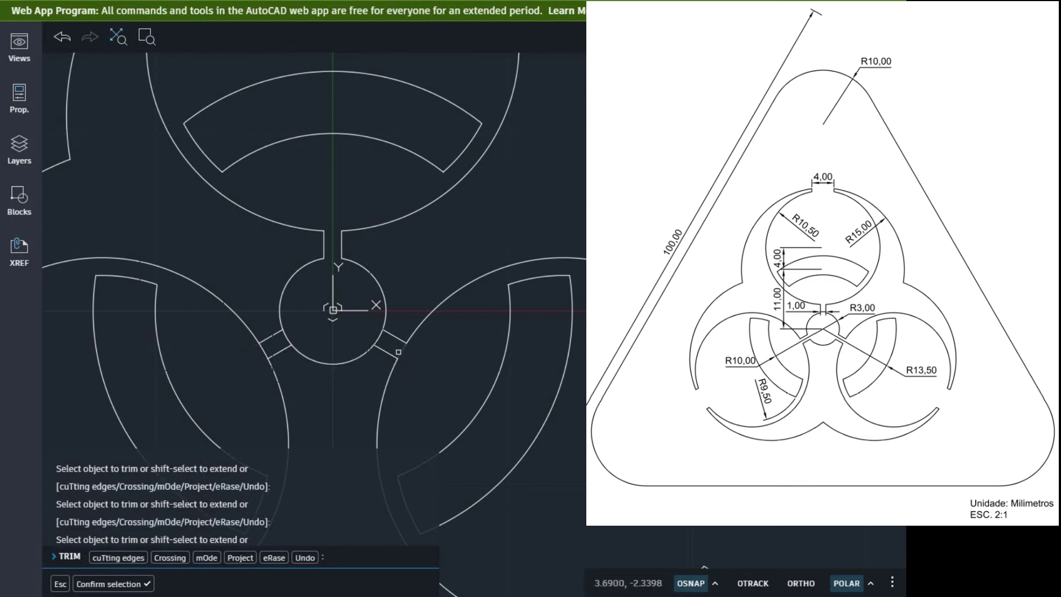
pyautogui.click(378, 338)
pyautogui.scroll(3, 351, 311)
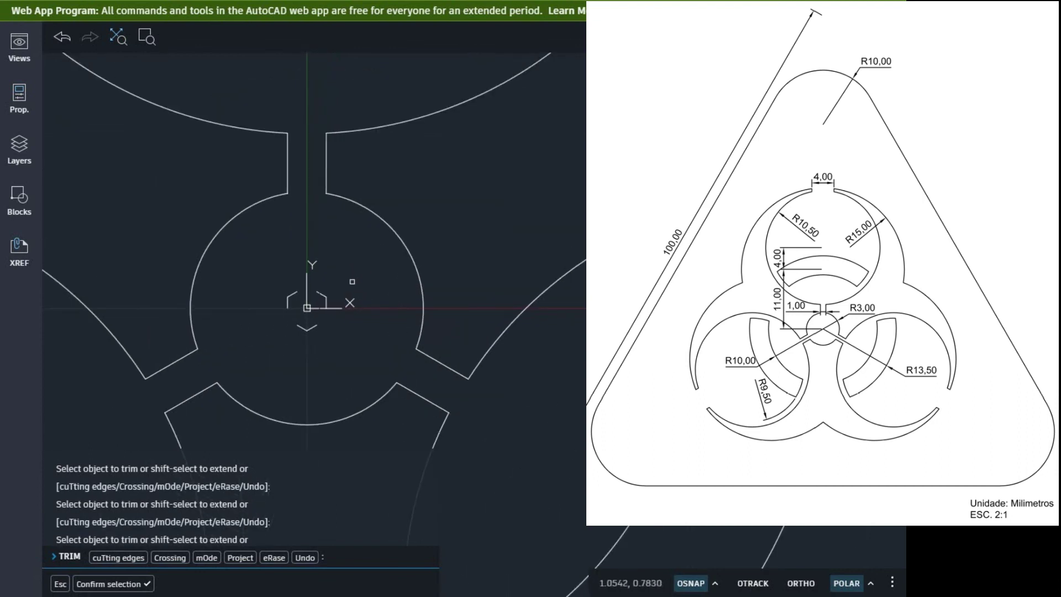
pyautogui.press('Escape')
pyautogui.press('Escape')
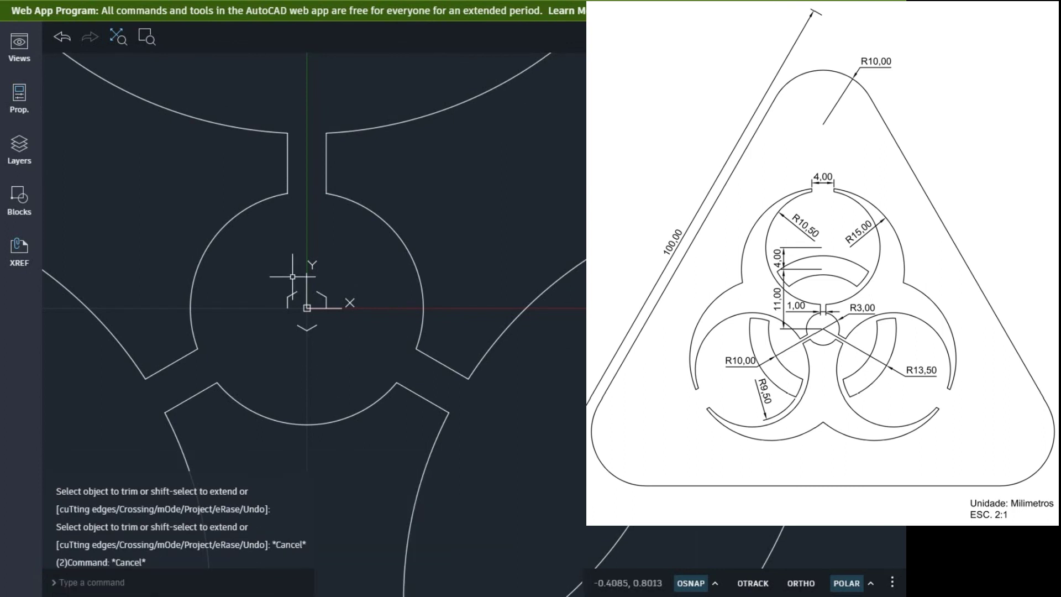
# Step: Erase the six leftover line fragments around the origin inside the centre circle
pyautogui.click(260, 275)
pyautogui.click(343, 344)
pyautogui.write('e')
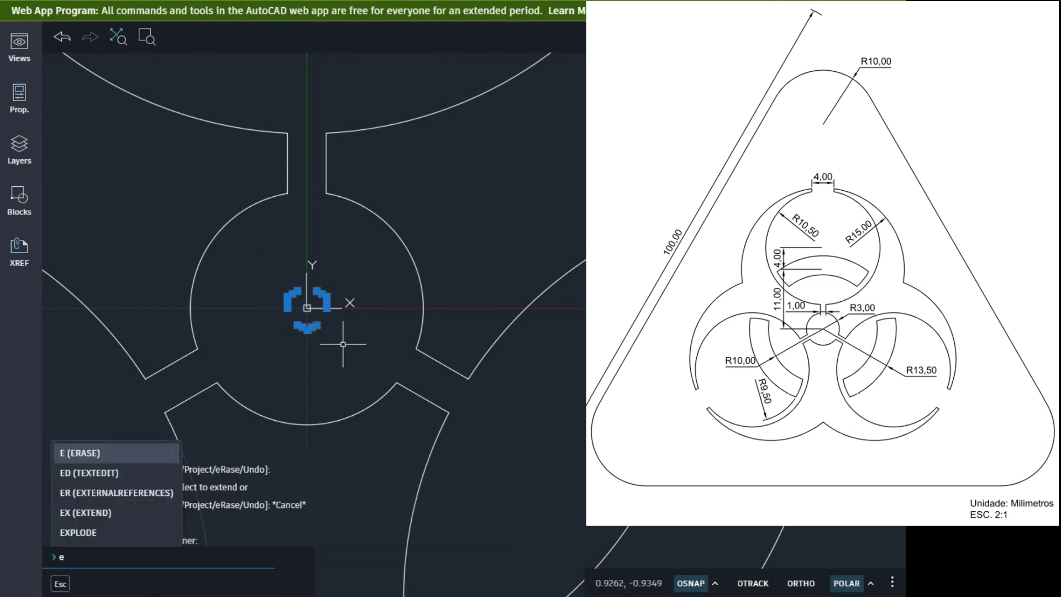
pyautogui.press('Return')
pyautogui.scroll(-4, 348, 260)
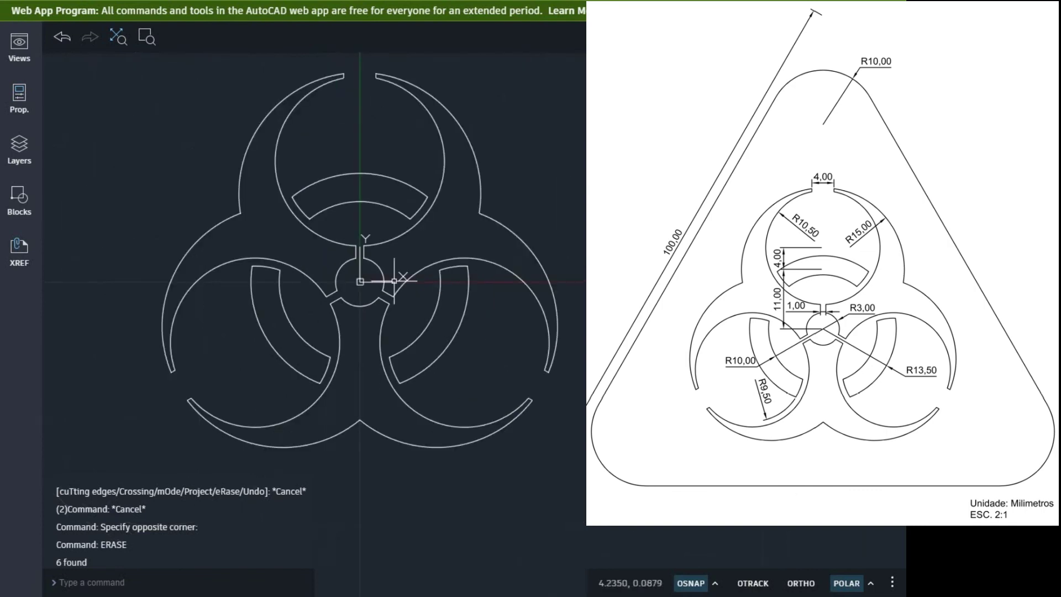
# Step: Draw a horizontal 100 mm base line in the empty area to the left of the biohazard symbol
pyautogui.scroll(-3, 395, 283)
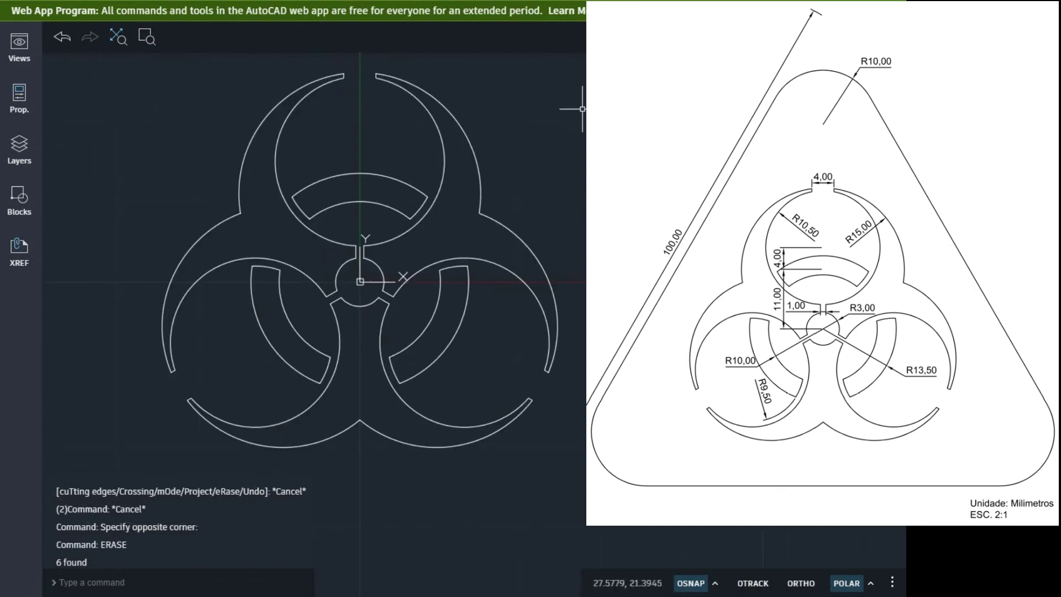
pyautogui.scroll(-1, 558, 92)
pyautogui.scroll(1, 544, 80)
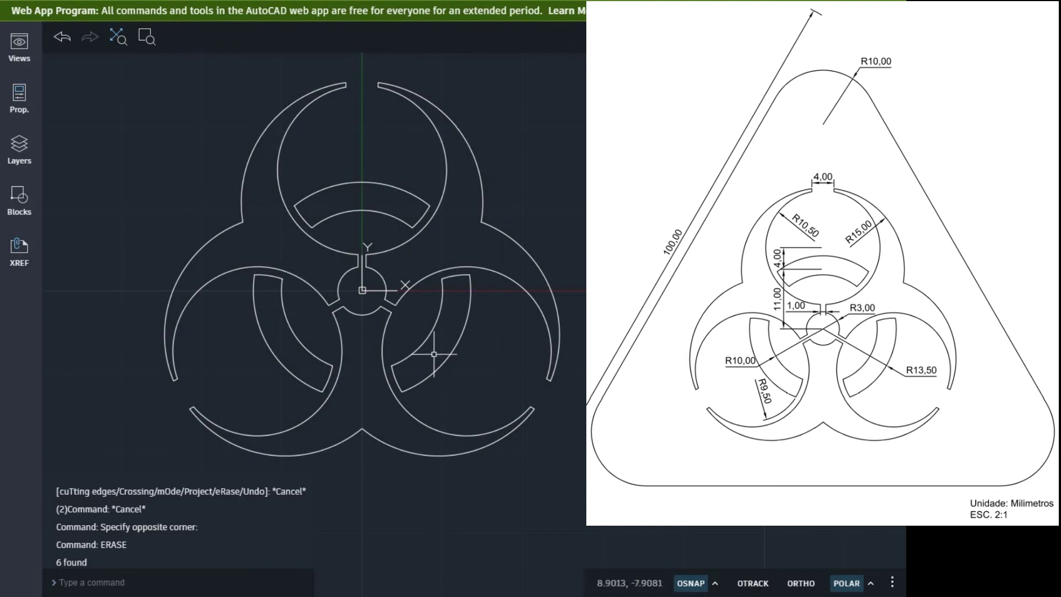
pyautogui.scroll(-3, 446, 313)
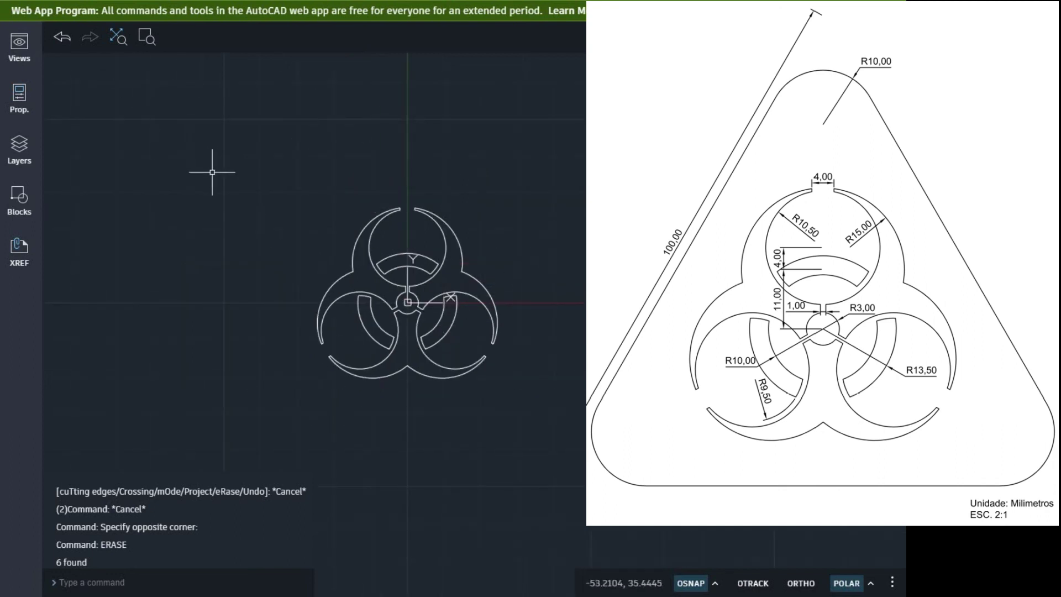
pyautogui.scroll(-3, 217, 168)
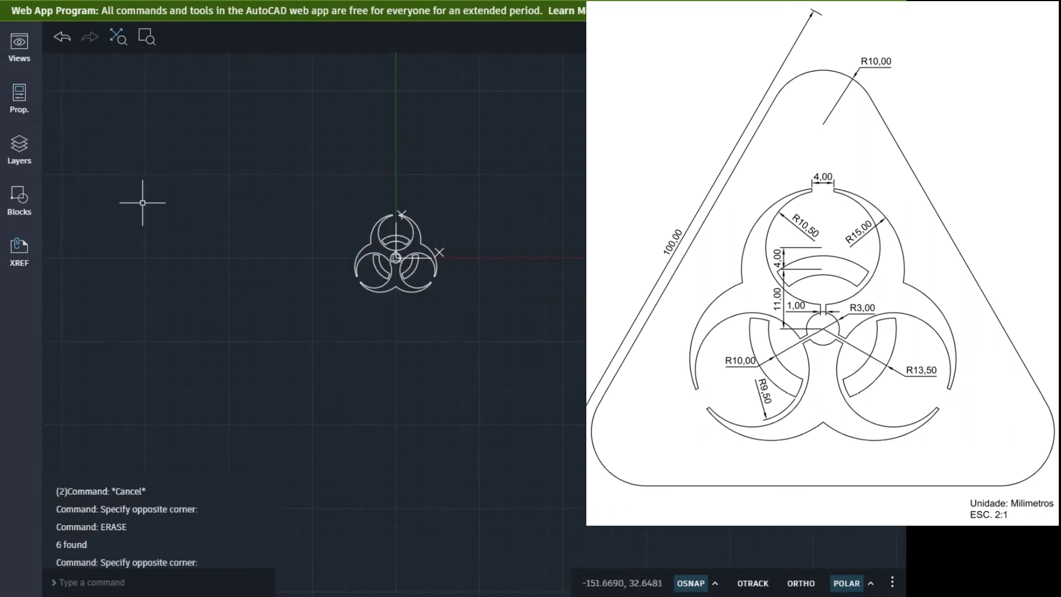
pyautogui.write('l')
pyautogui.press('Return')
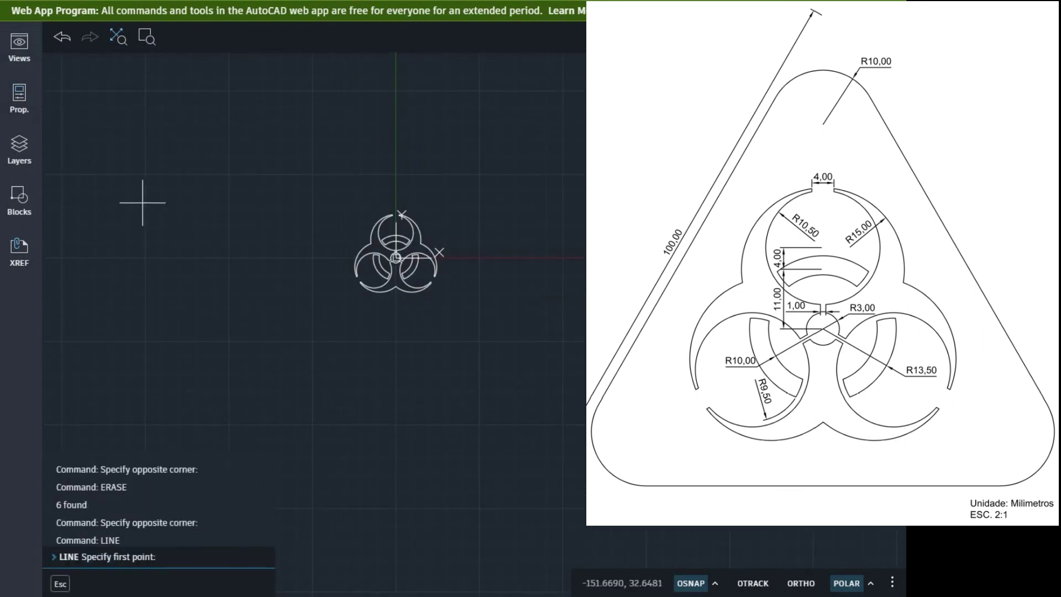
pyautogui.click(74, 308)
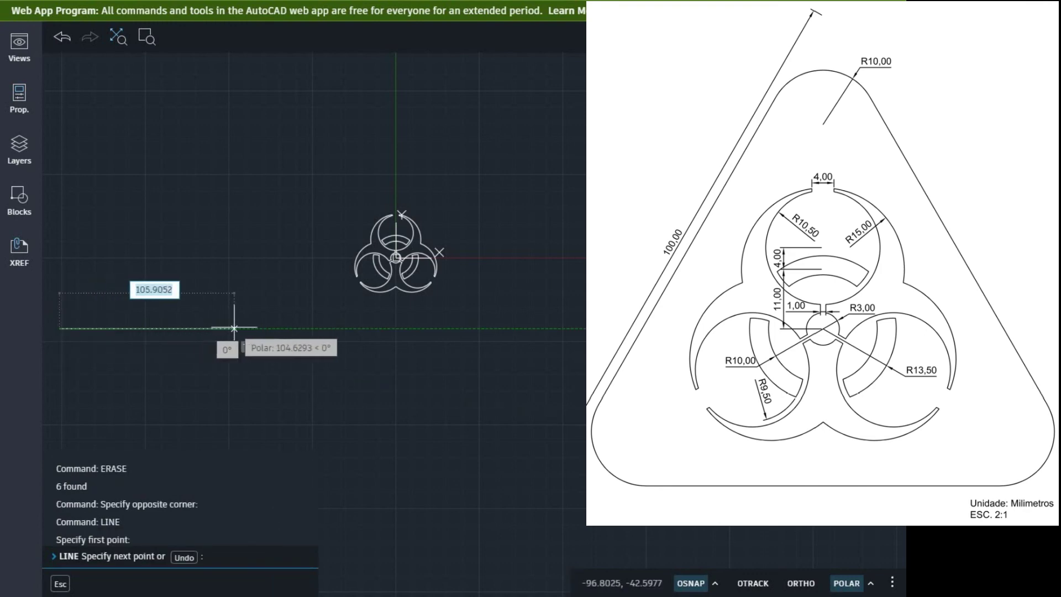
pyautogui.write('100')
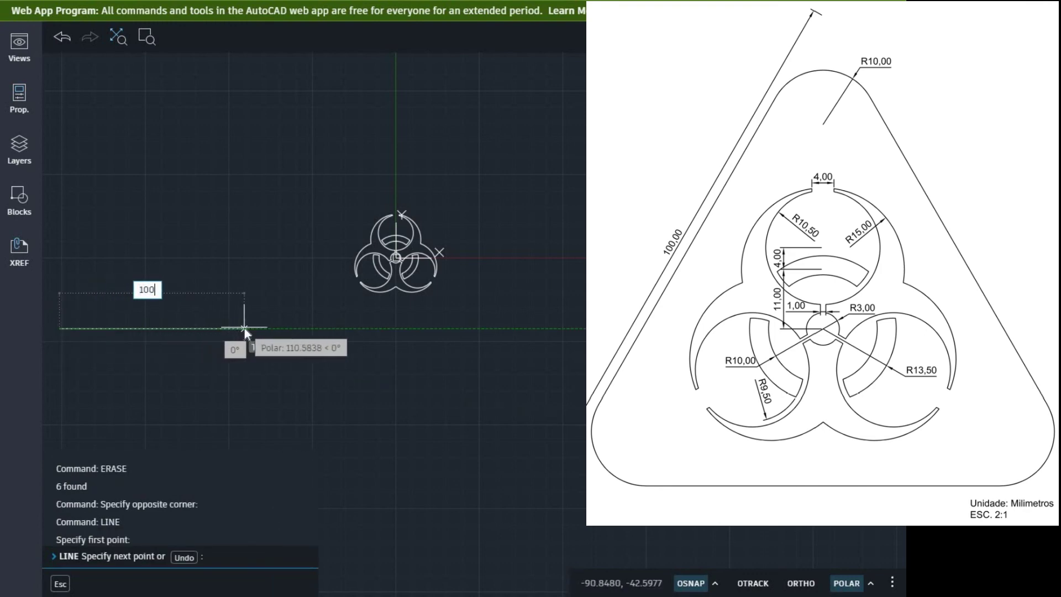
pyautogui.press('Return')
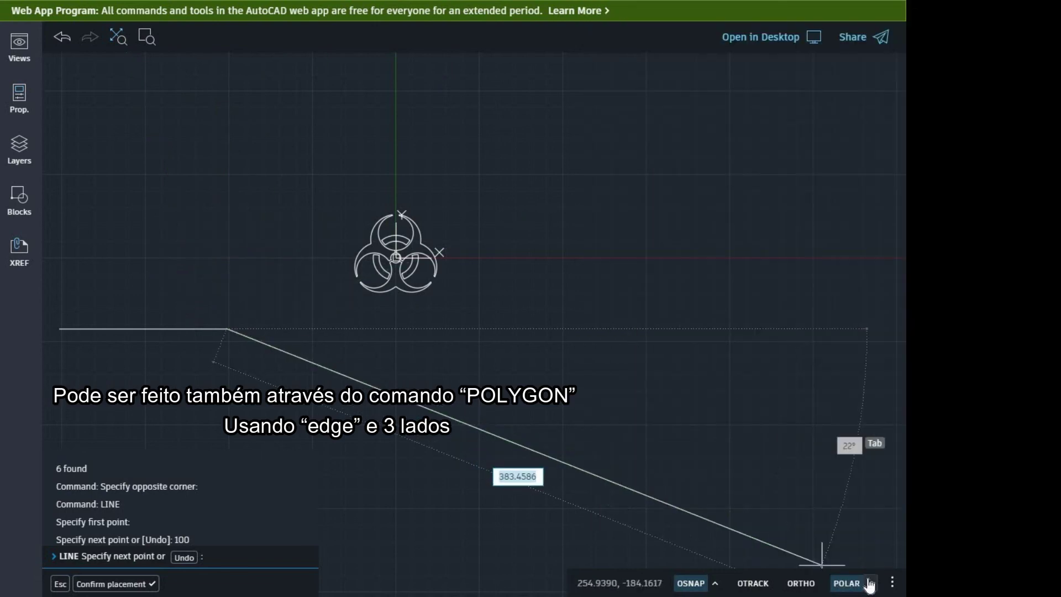
# Step: Set the polar tracking angle to 15 degrees and end the line command without adding another segment
pyautogui.click(870, 583)
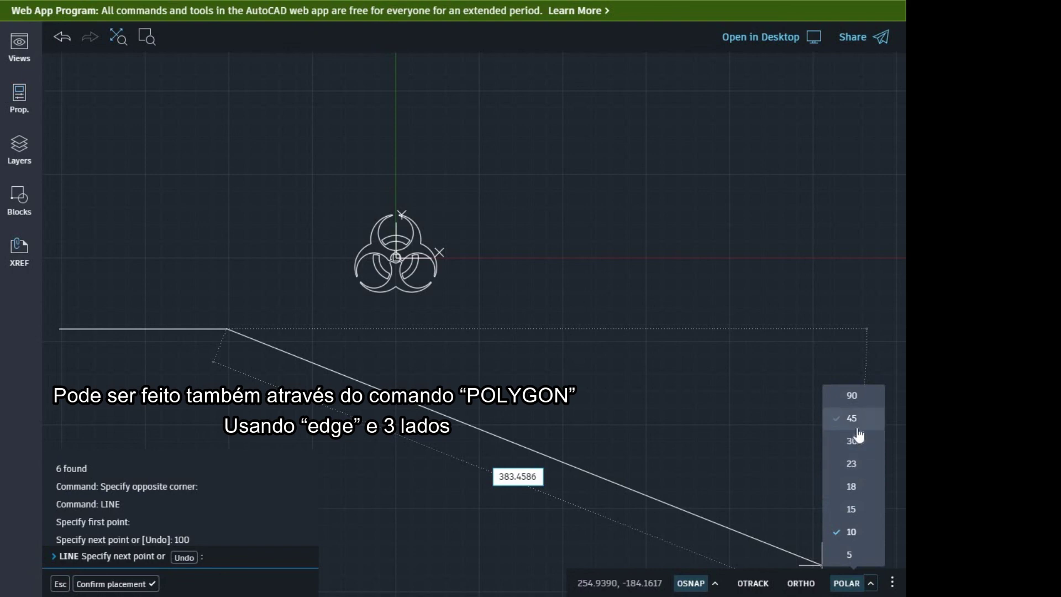
pyautogui.click(855, 509)
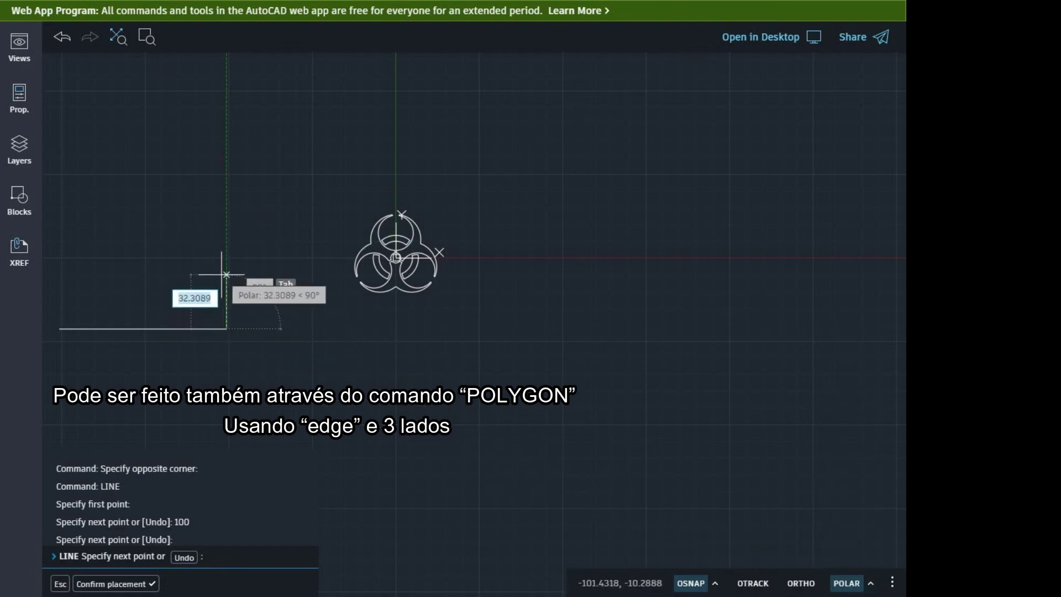
pyautogui.press('Escape')
pyautogui.press('Escape')
pyautogui.press('Escape')
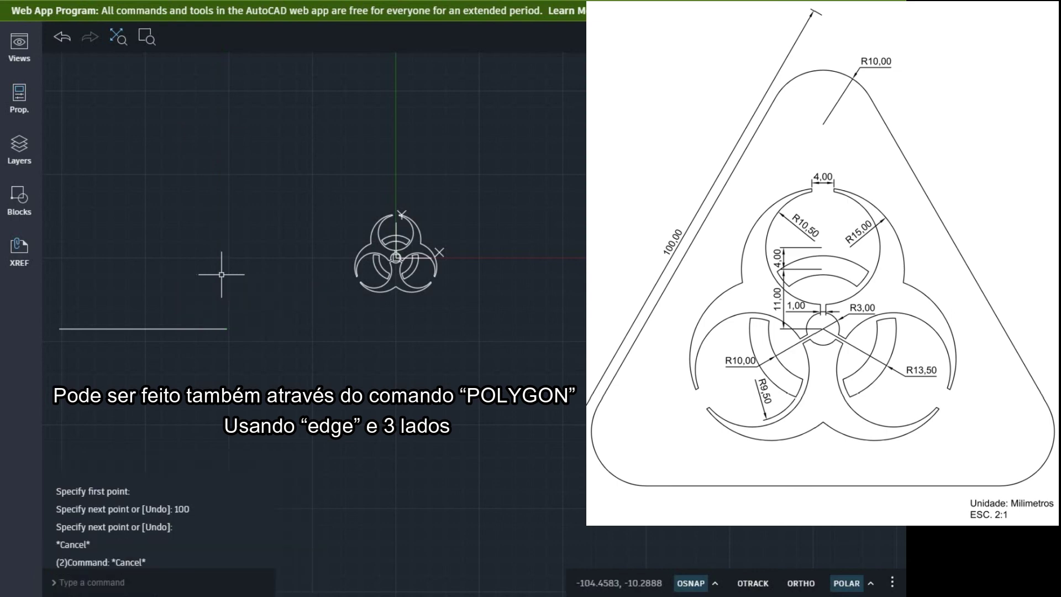
# Step: Draw a line about 141 mm long at 60° from the left endpoint of the base line
pyautogui.press('space')
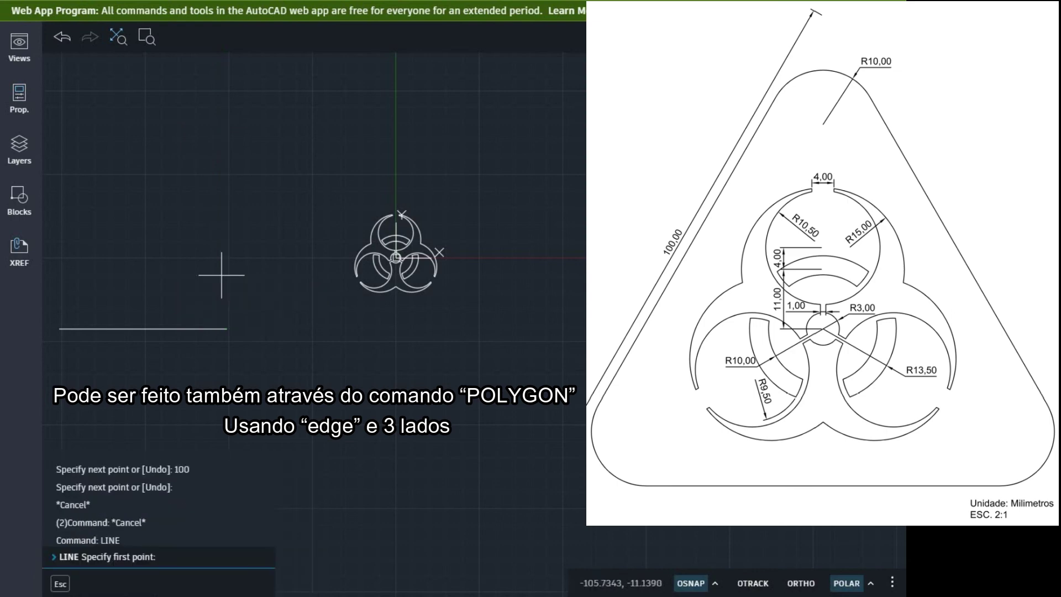
pyautogui.click(60, 329)
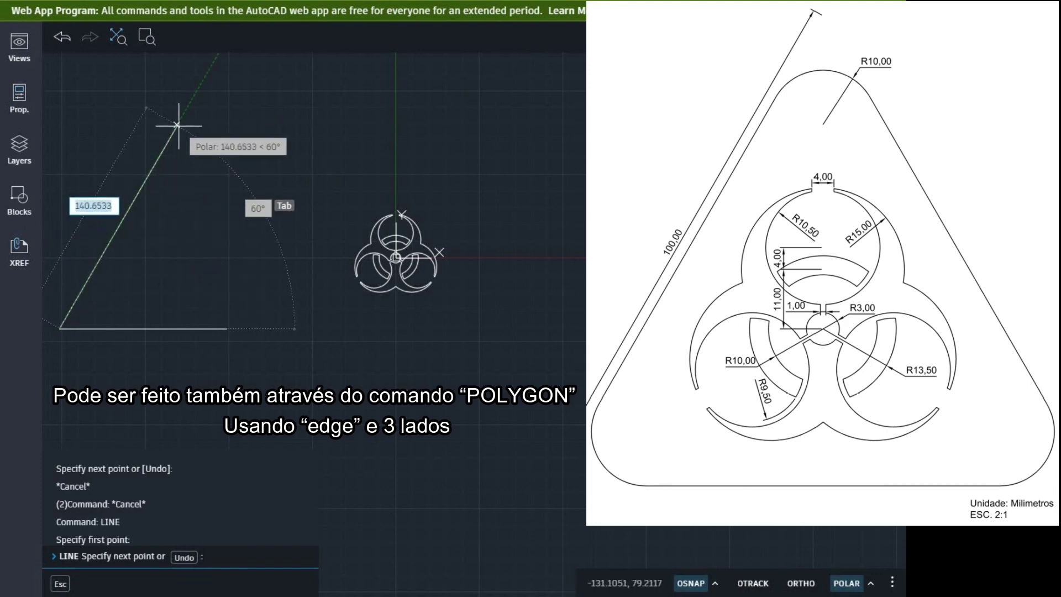
pyautogui.click(177, 126)
pyautogui.press('Return')
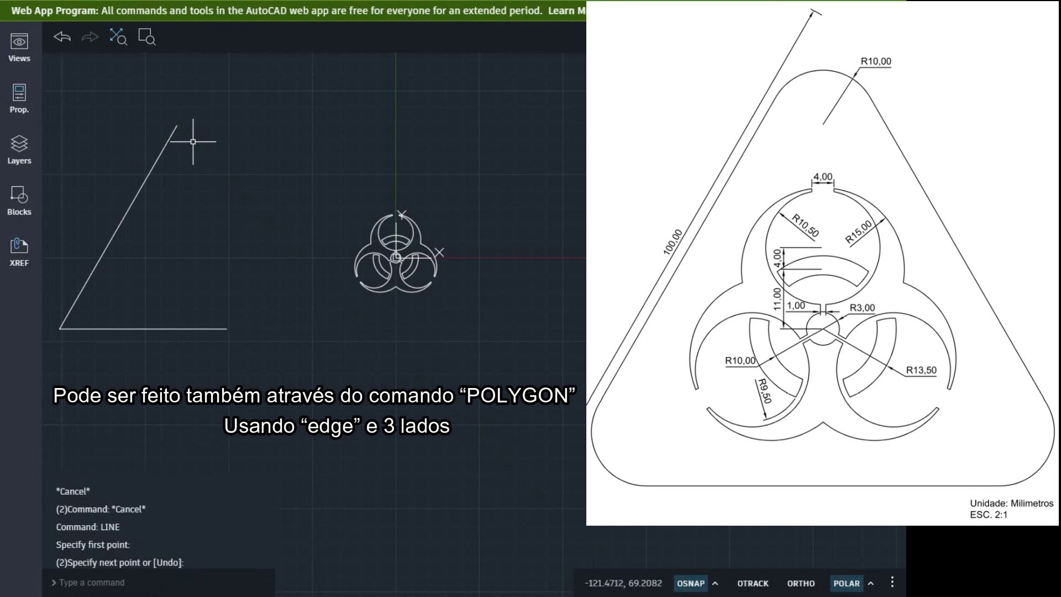
# Step: Mirror the 60° line about a vertical axis through the base line's midpoint, keeping the original
pyautogui.click(138, 257)
pyautogui.click(100, 217)
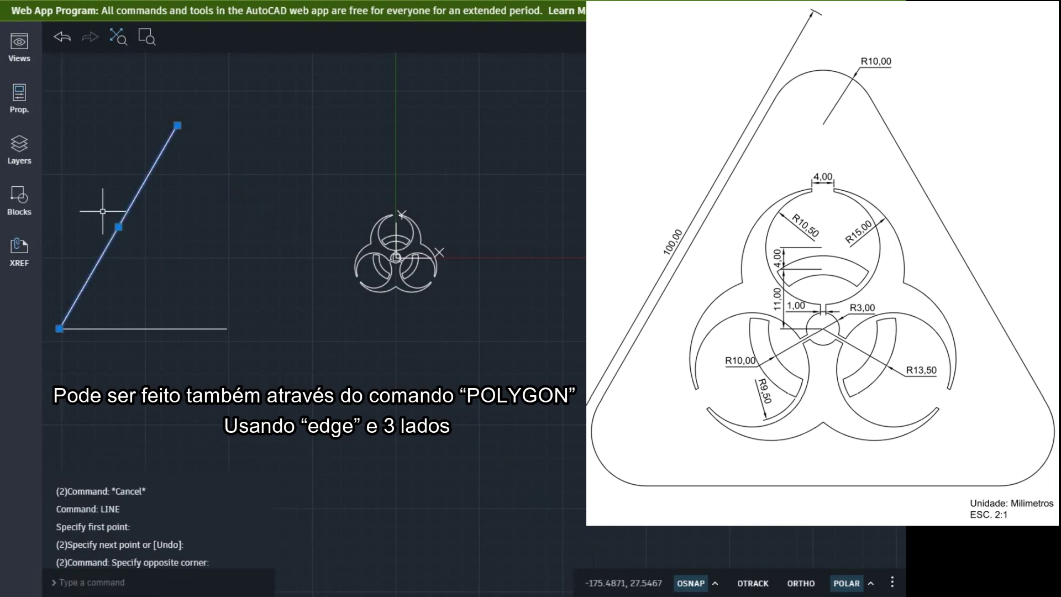
pyautogui.write('mirror')
pyautogui.press('Return')
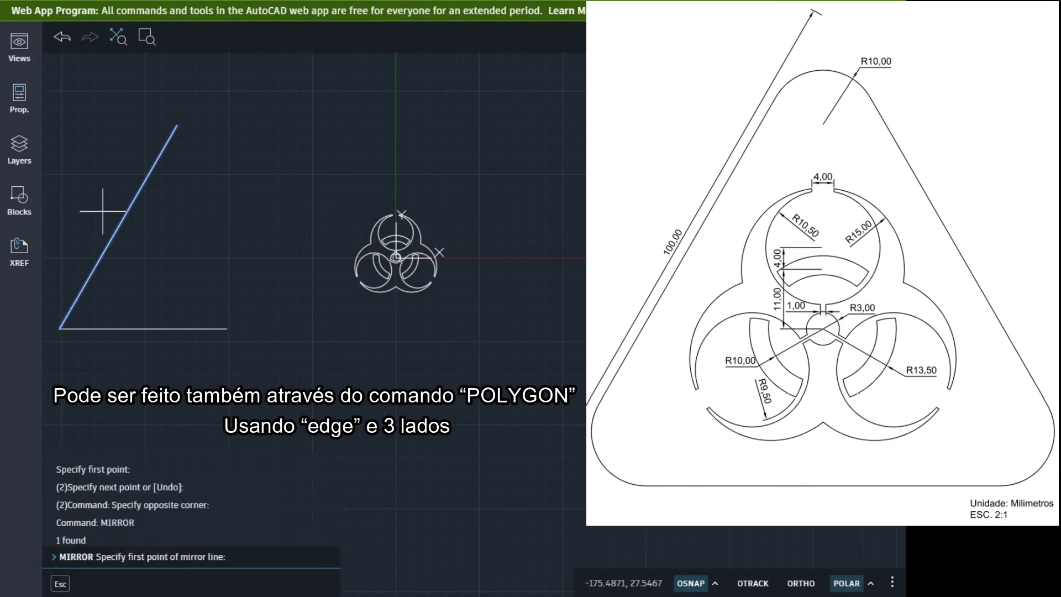
pyautogui.click(143, 328)
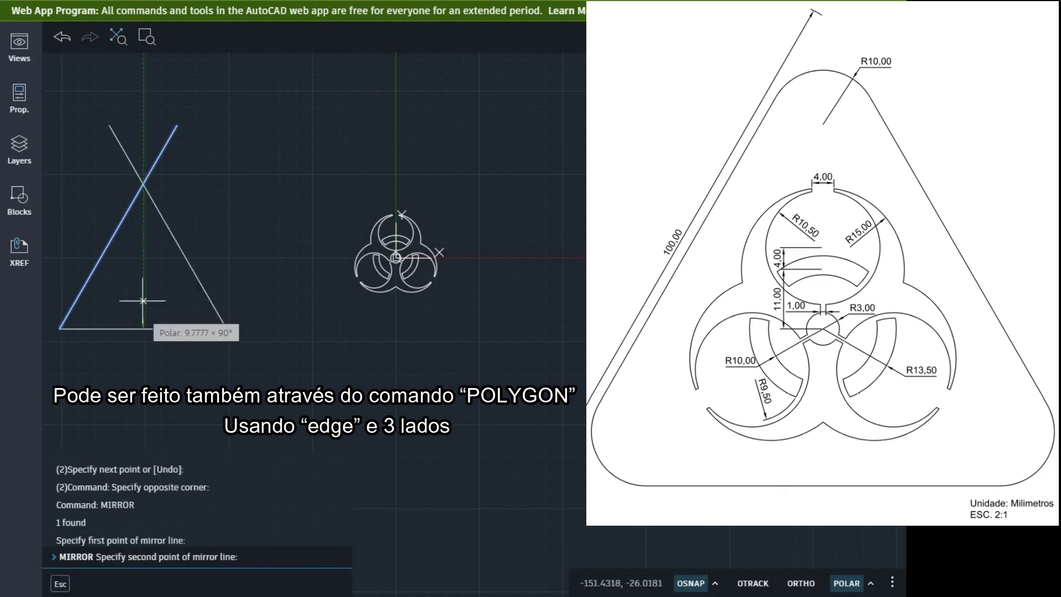
pyautogui.click(145, 259)
pyautogui.press('Return')
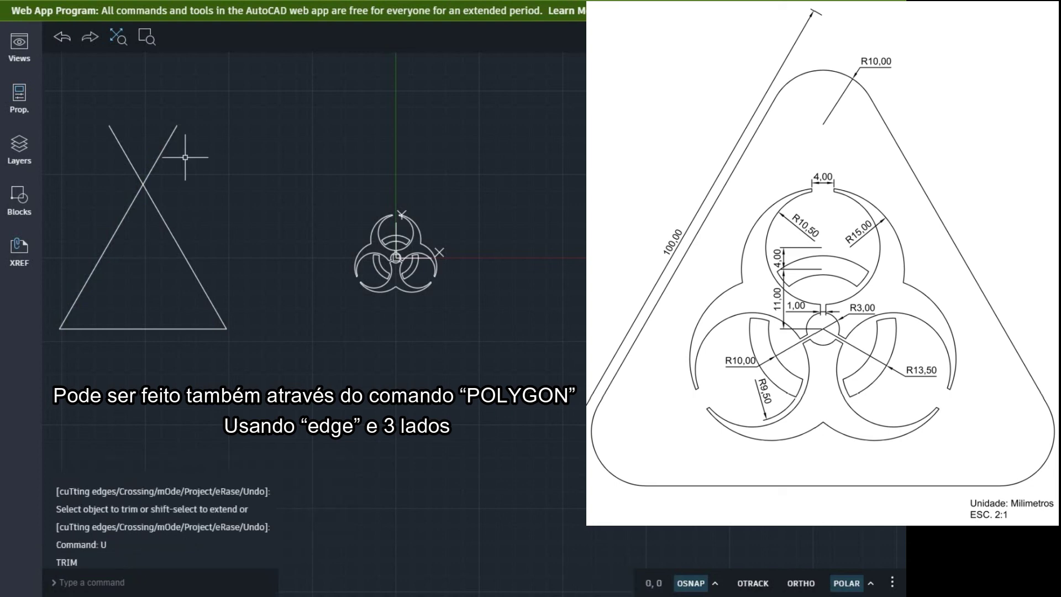
# Step: Trim both slanted lines where they extend past their intersection at the triangle's apex
pyautogui.write('trim')
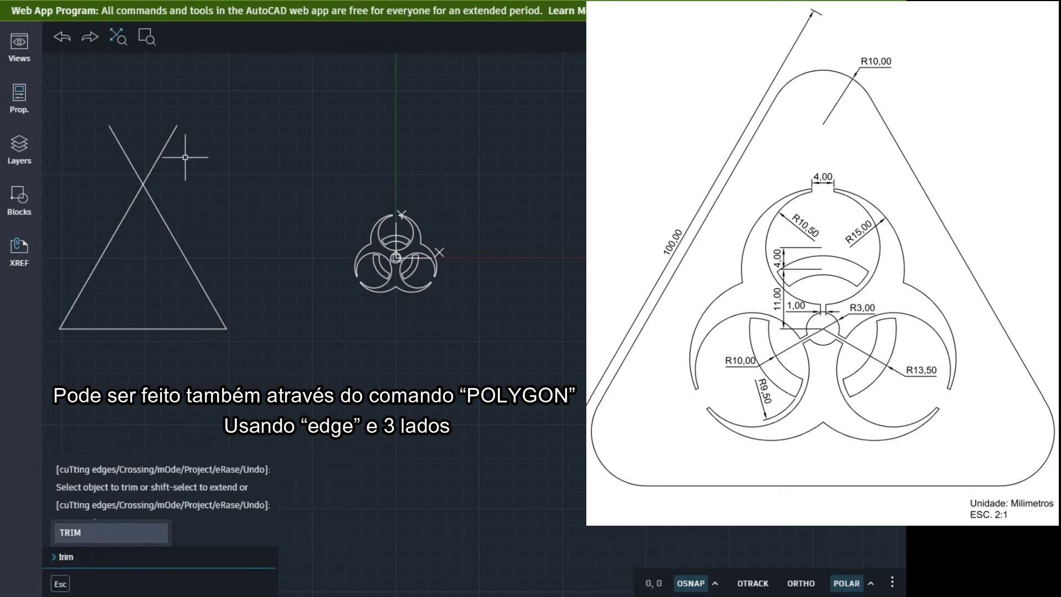
pyautogui.press('Return')
pyautogui.click(187, 159)
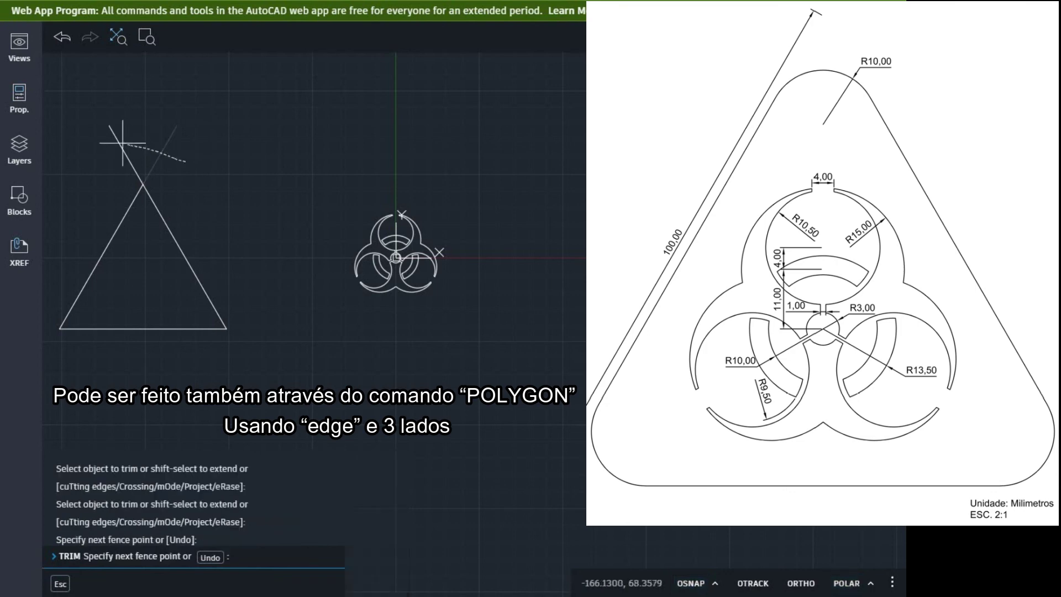
pyautogui.click(99, 147)
pyautogui.press('Return')
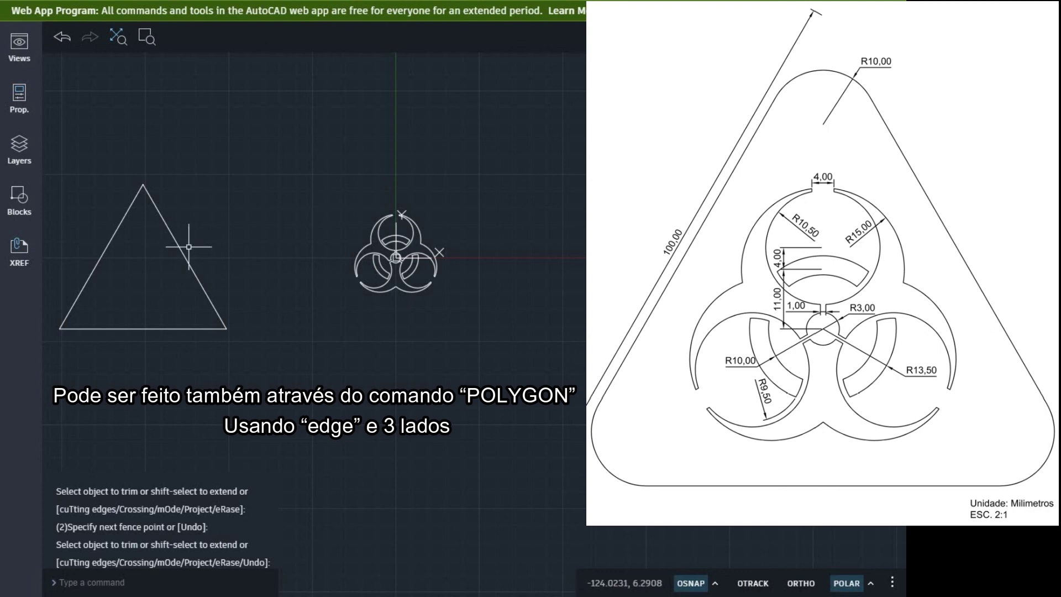
# Step: Fillet the triangle's apex between the two slanted sides with a 10 mm radius
pyautogui.write('fillet')
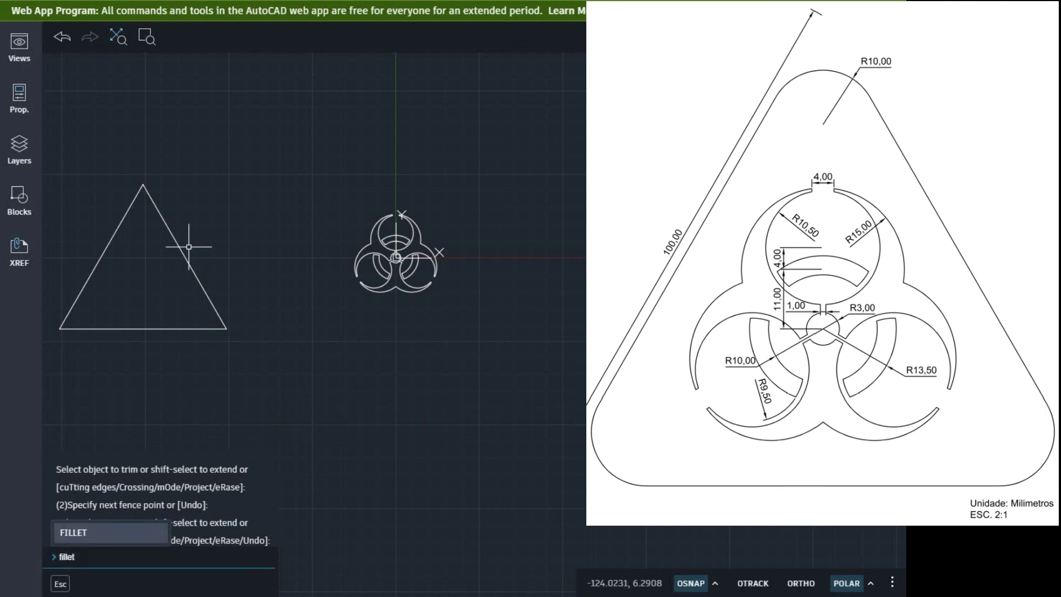
pyautogui.press('Return')
pyautogui.write('rst object or Radius : r')
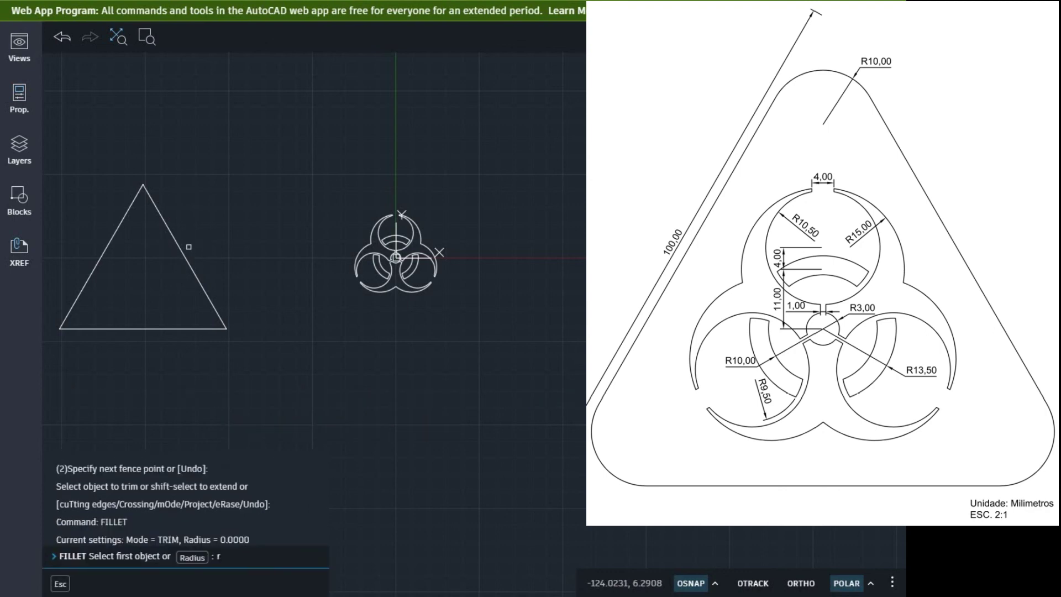
pyautogui.press('Return')
pyautogui.write('10')
pyautogui.press('Return')
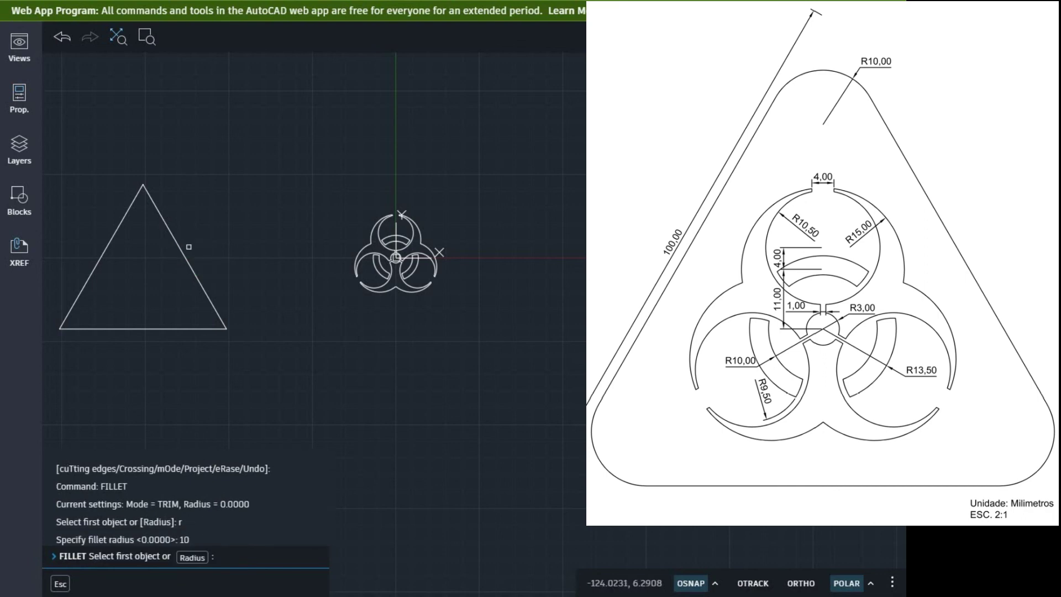
pyautogui.click(165, 224)
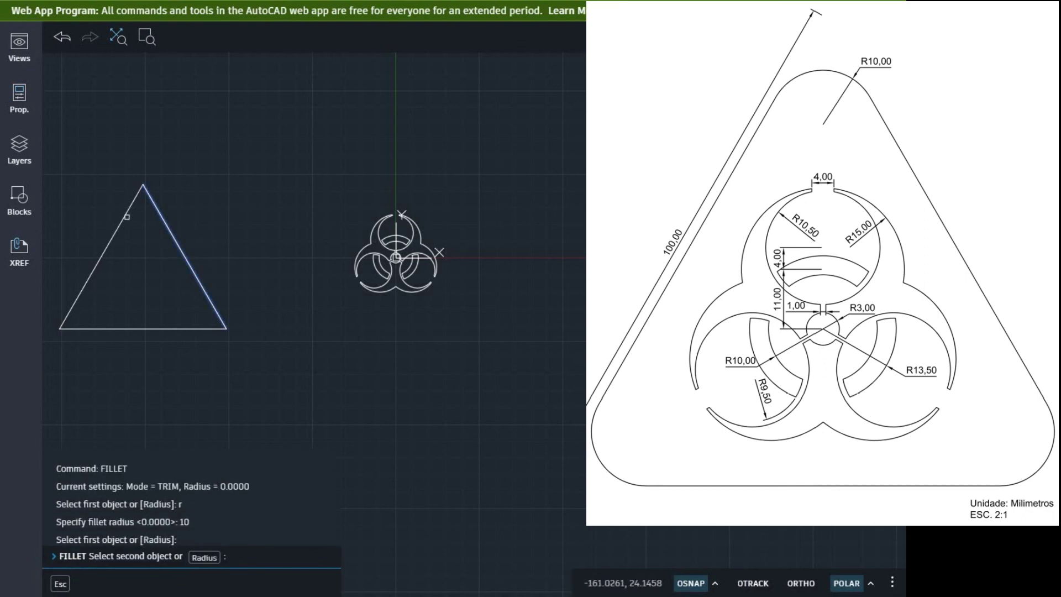
pyautogui.click(127, 217)
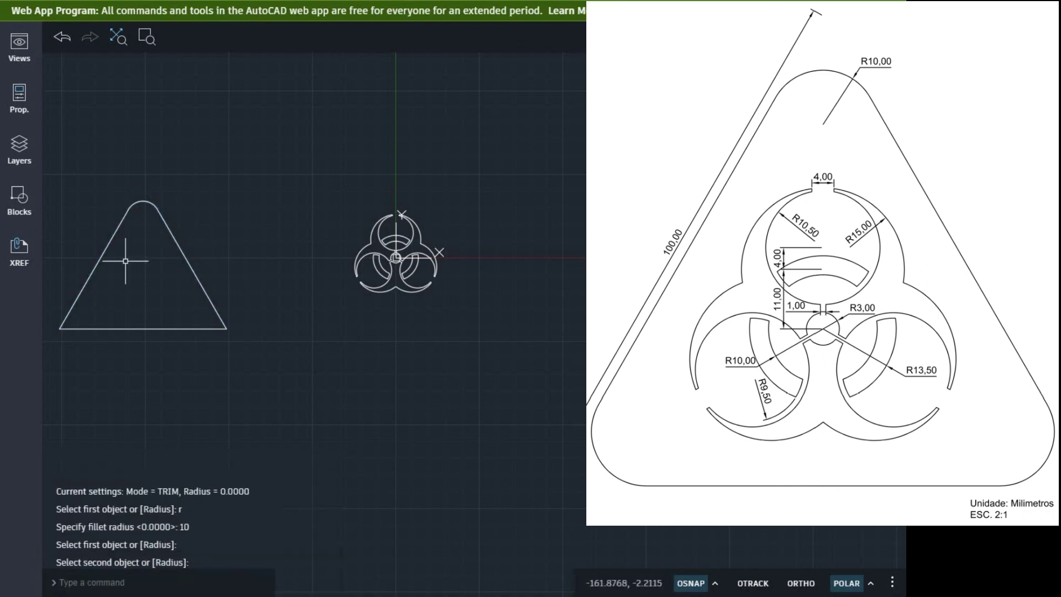
# Step: Round both base corners of the triangle with the same 10 mm fillet radius
pyautogui.press('Return')
pyautogui.click(92, 329)
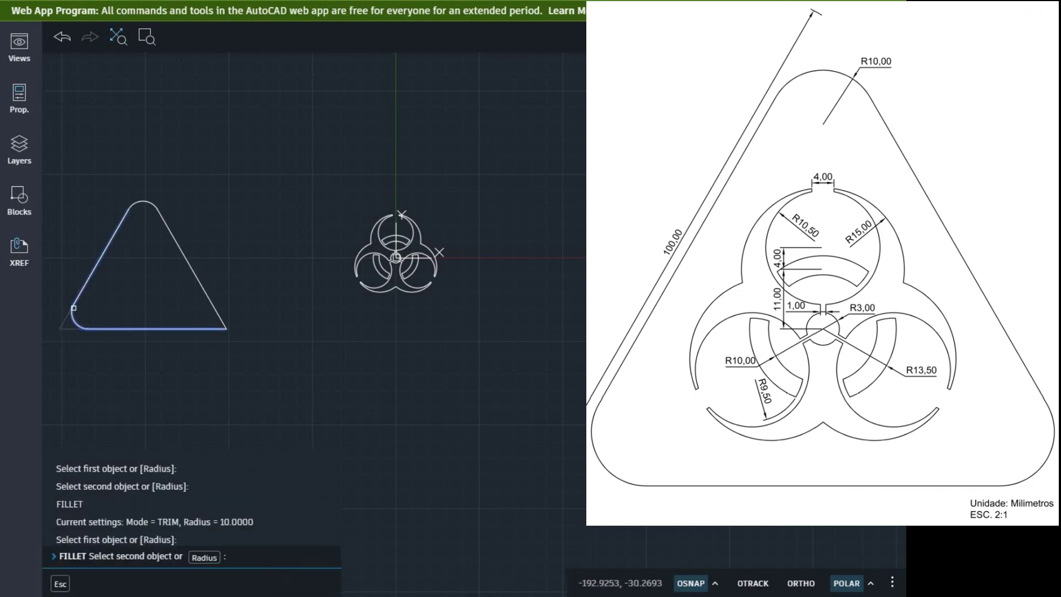
pyautogui.click(74, 308)
pyautogui.press('Return')
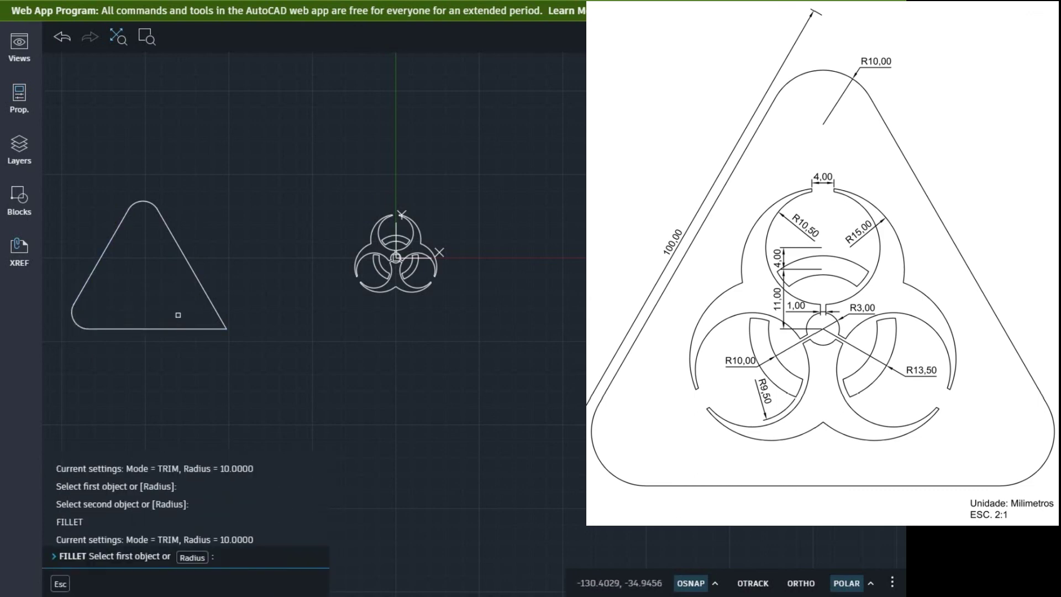
pyautogui.click(185, 328)
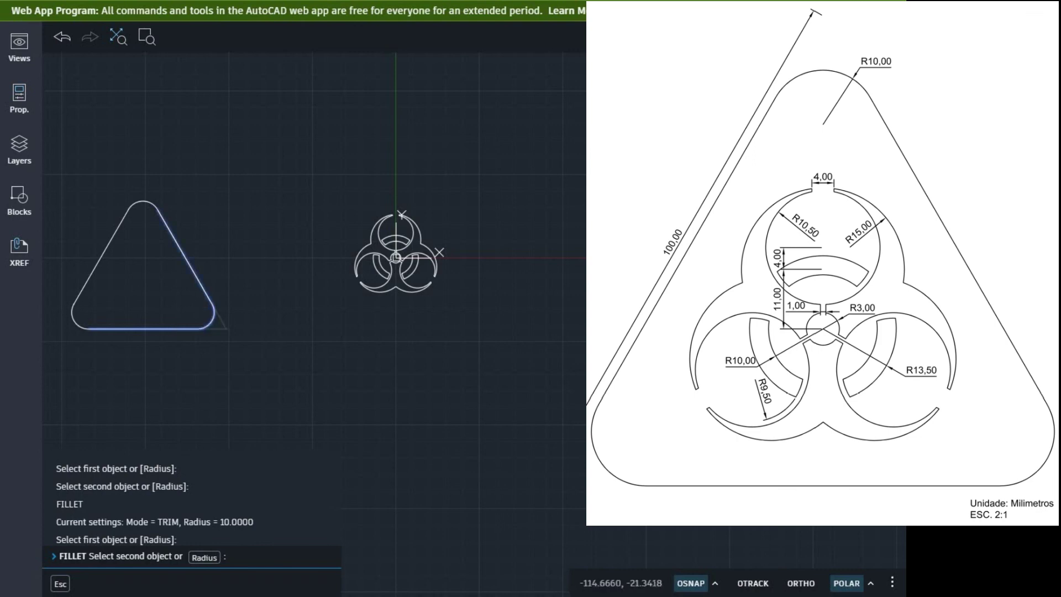
pyautogui.click(197, 276)
# Step: Draw a vertical construction line from the midpoint of the triangle's base up past the rounded apex
pyautogui.write('l')
pyautogui.press('Return')
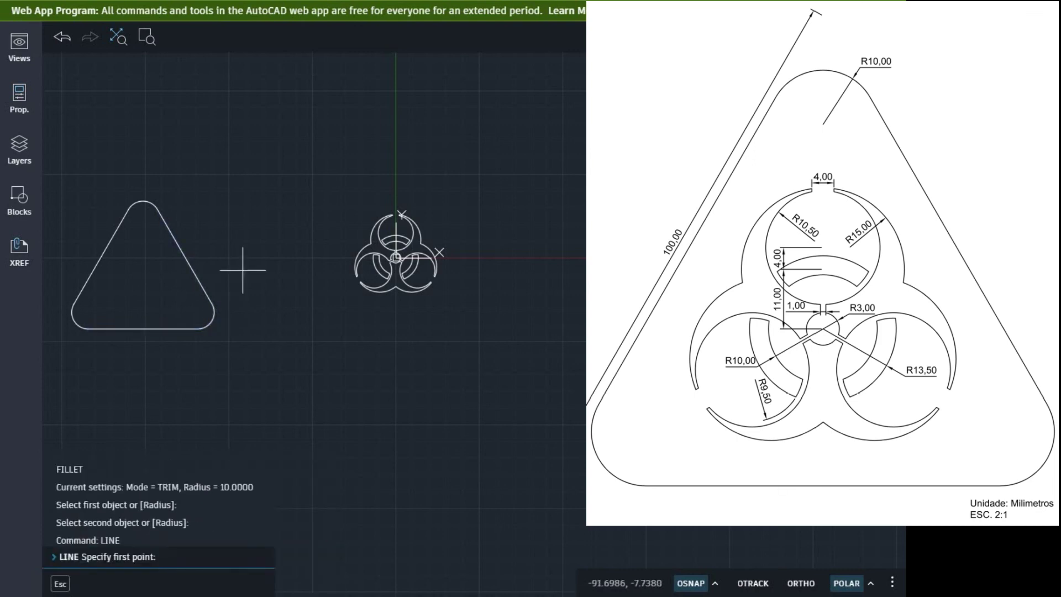
pyautogui.click(143, 328)
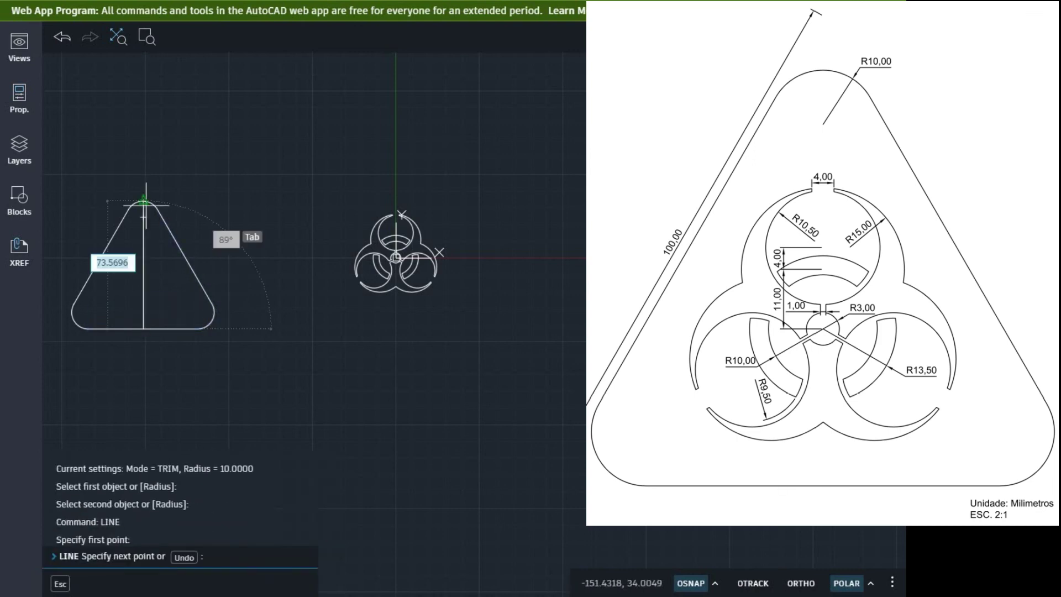
pyautogui.click(144, 130)
pyautogui.press('Return')
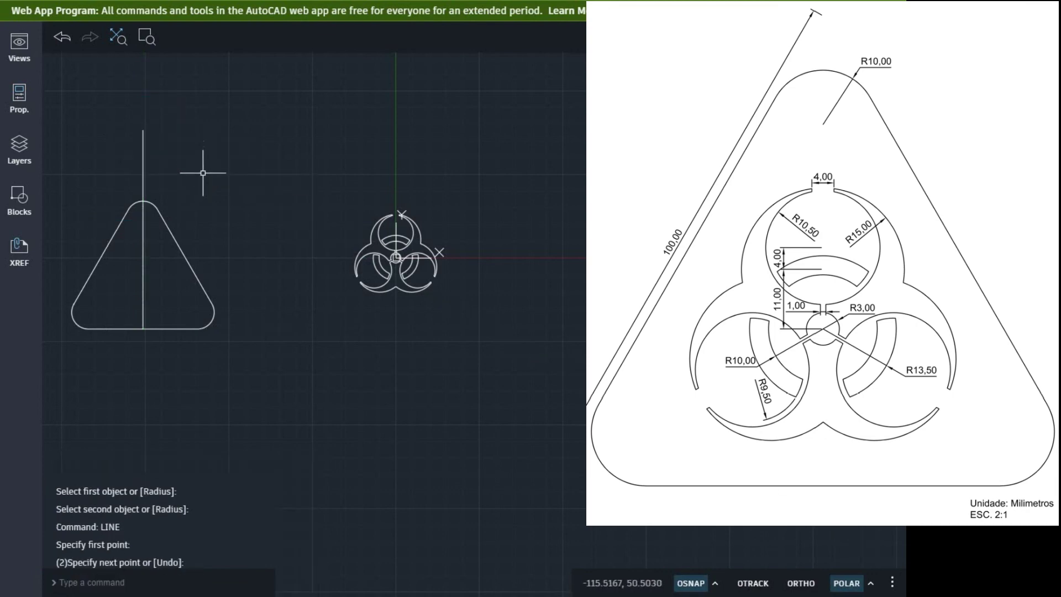
# Step: Draw a second construction line from the left side's midpoint, sloping 30° downward across the triangle and past its opposite corner
pyautogui.press('Return')
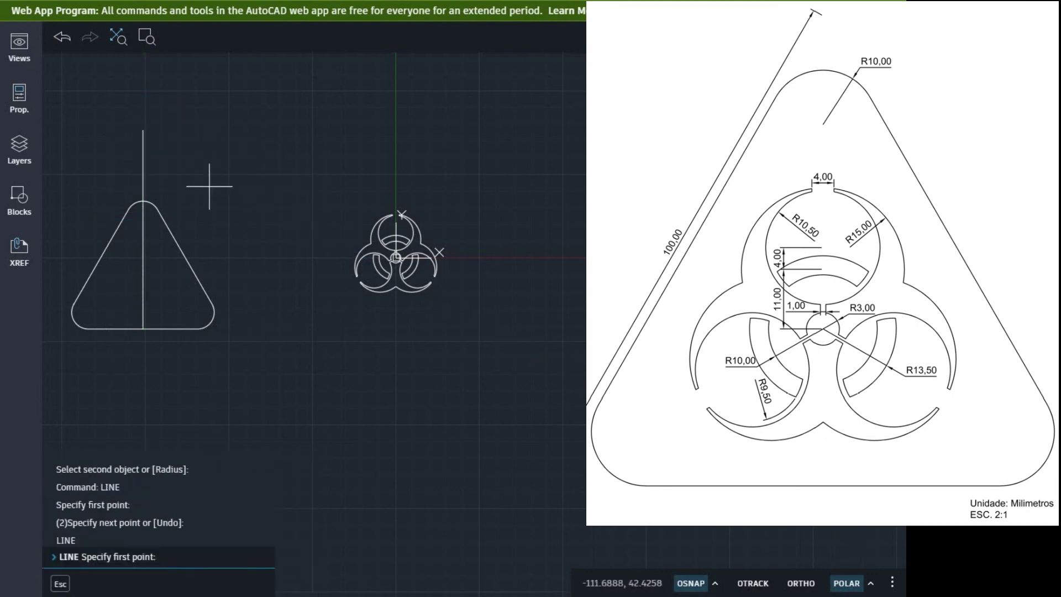
pyautogui.click(101, 256)
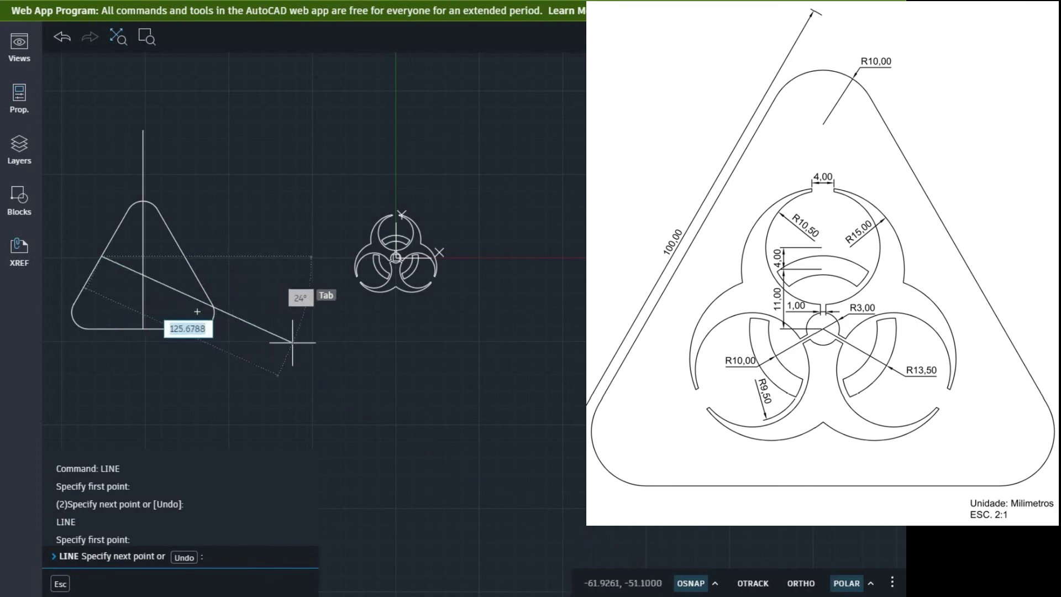
pyautogui.click(315, 379)
pyautogui.press('Return')
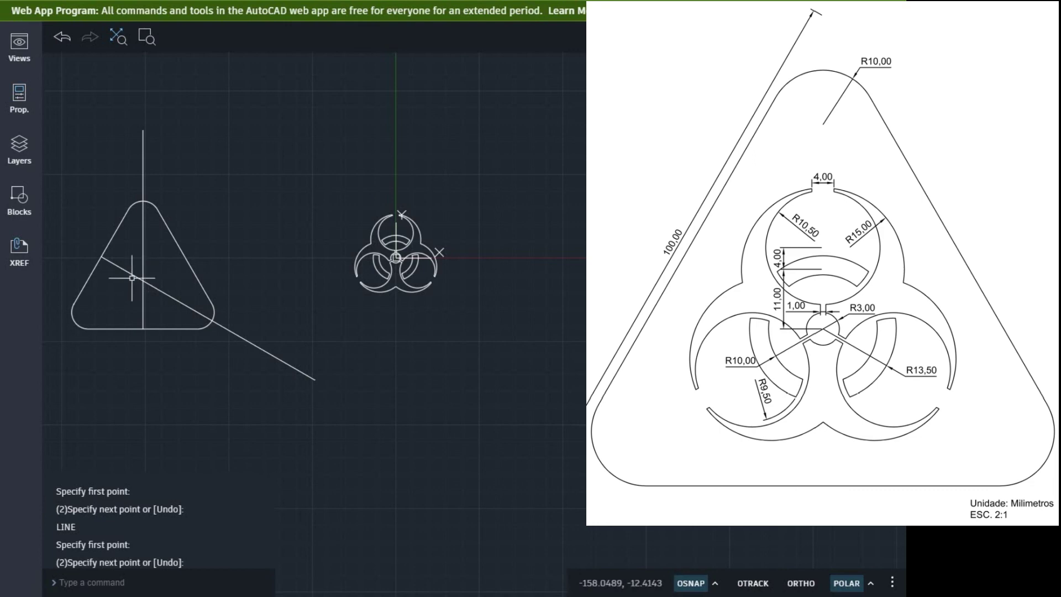
# Step: Move the rounded triangle, without the construction lines, from the lines' intersection to the origin at the biohazard symbol's centre
pyautogui.click(170, 332)
pyautogui.click(101, 256)
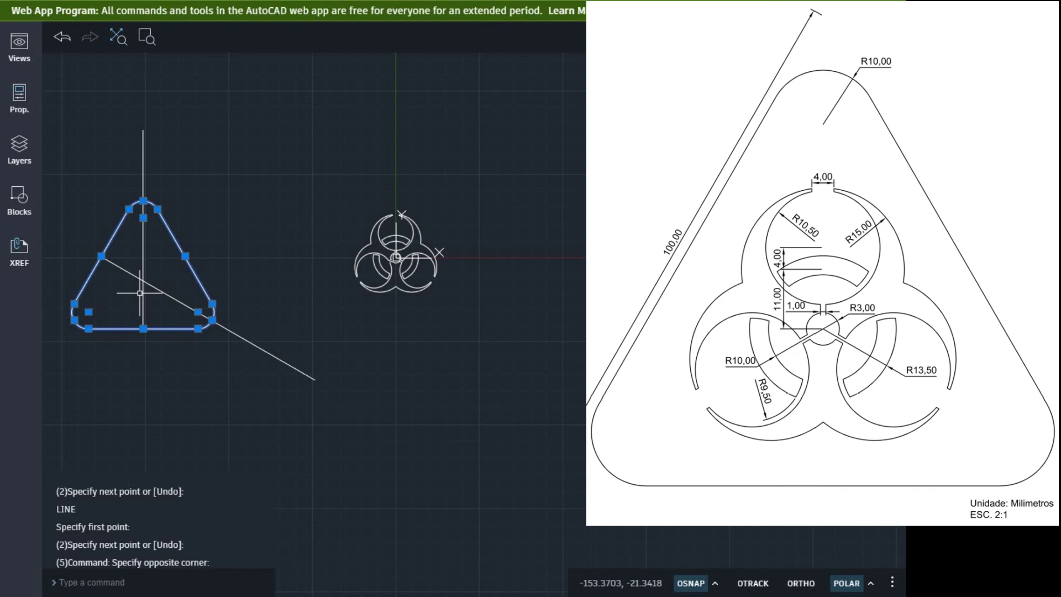
pyautogui.write('move')
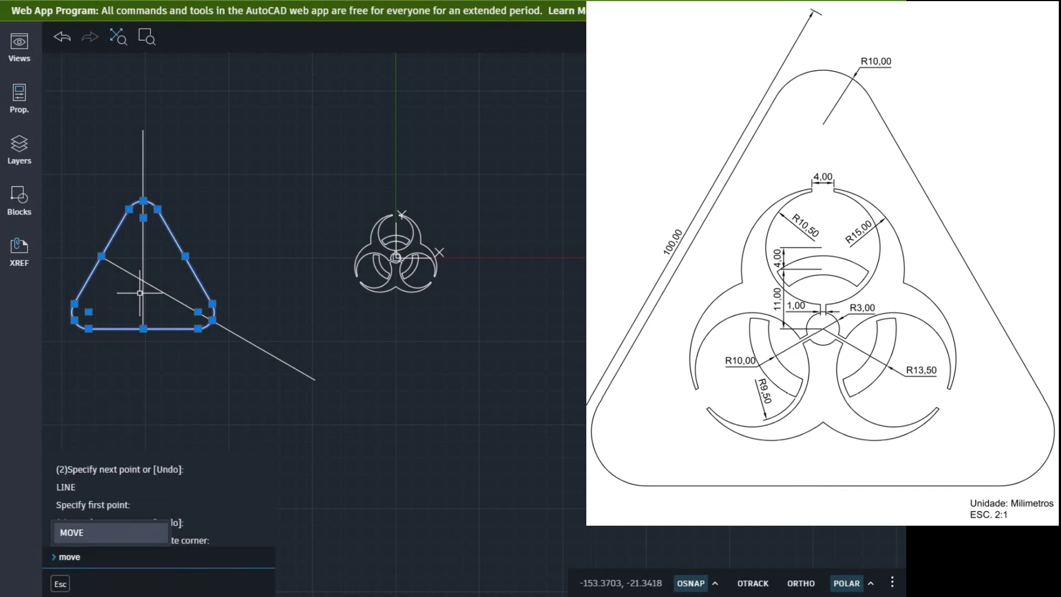
pyautogui.press('Return')
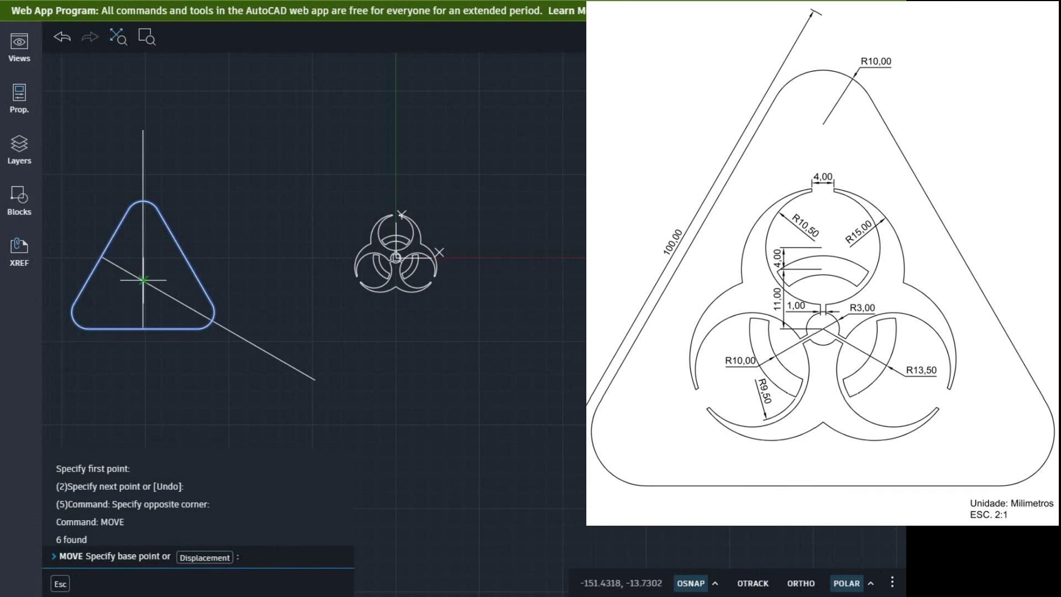
pyautogui.click(143, 280)
pyautogui.scroll(4, 424, 255)
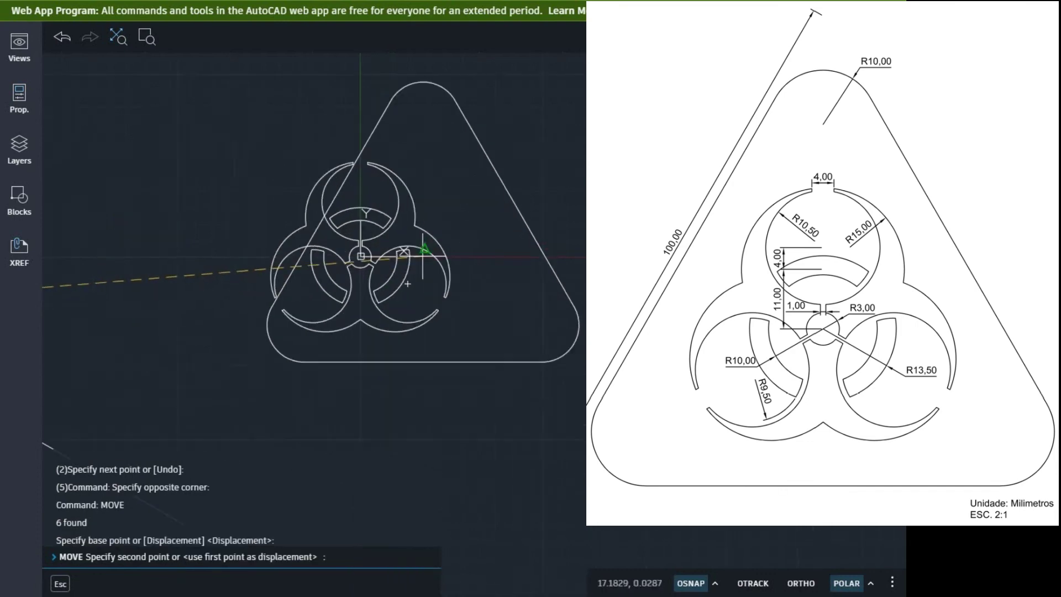
pyautogui.scroll(2, 424, 255)
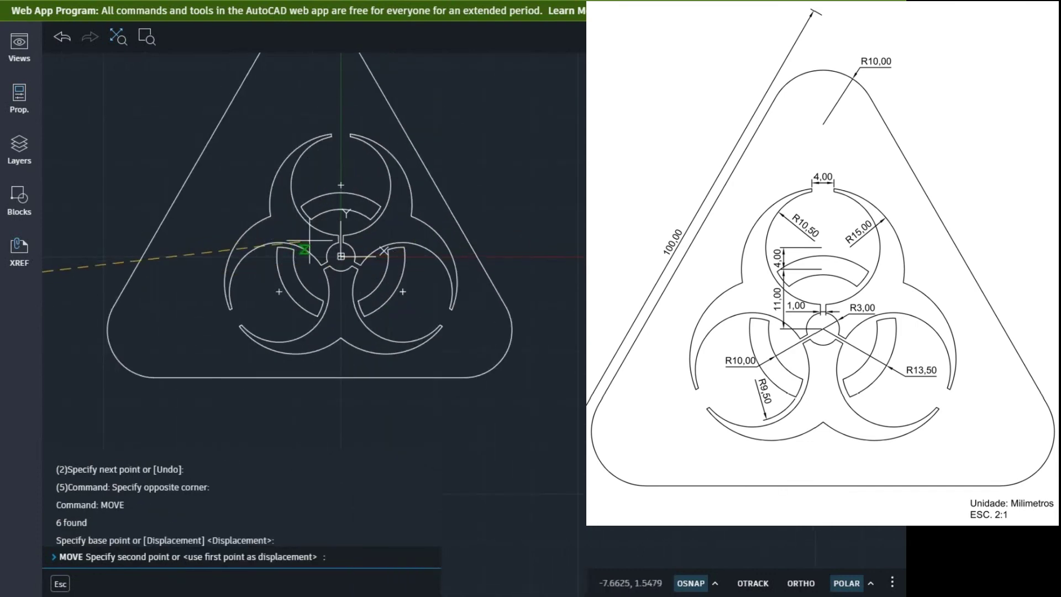
pyautogui.click(341, 256)
# Step: Erase the two construction lines left beside the finished sign
pyautogui.scroll(-3, 340, 255)
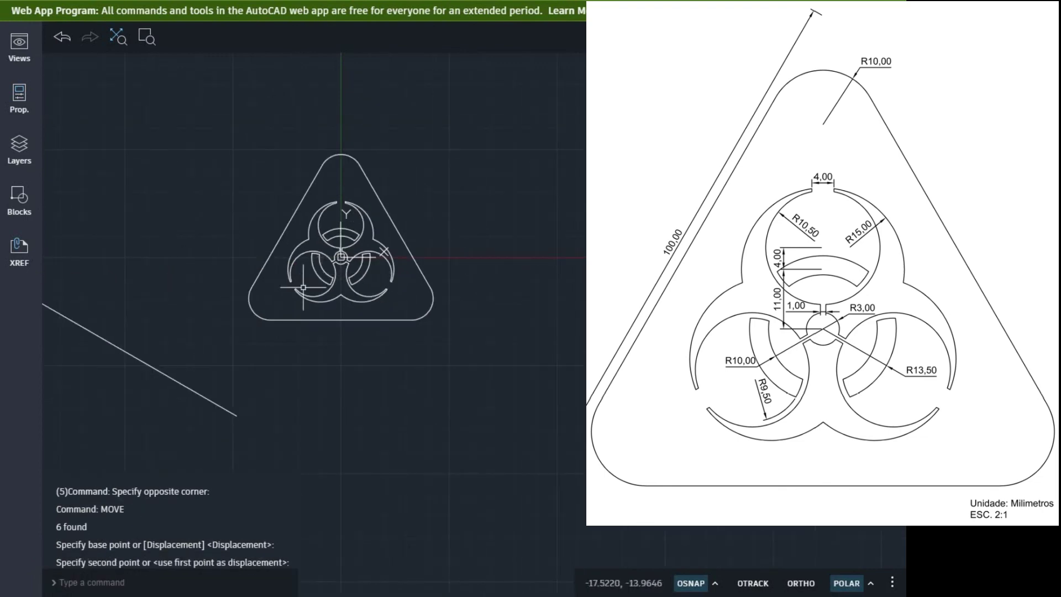
pyautogui.scroll(-3, 303, 287)
pyautogui.moveTo(183, 365); pyautogui.dragTo(98, 253)
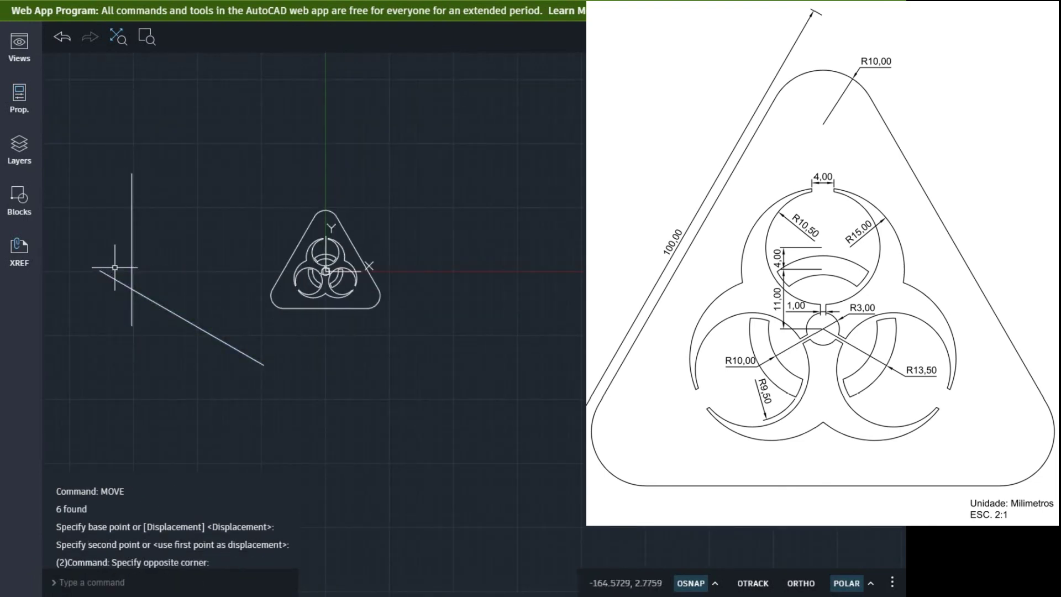
pyautogui.moveTo(157, 345); pyautogui.dragTo(113, 263)
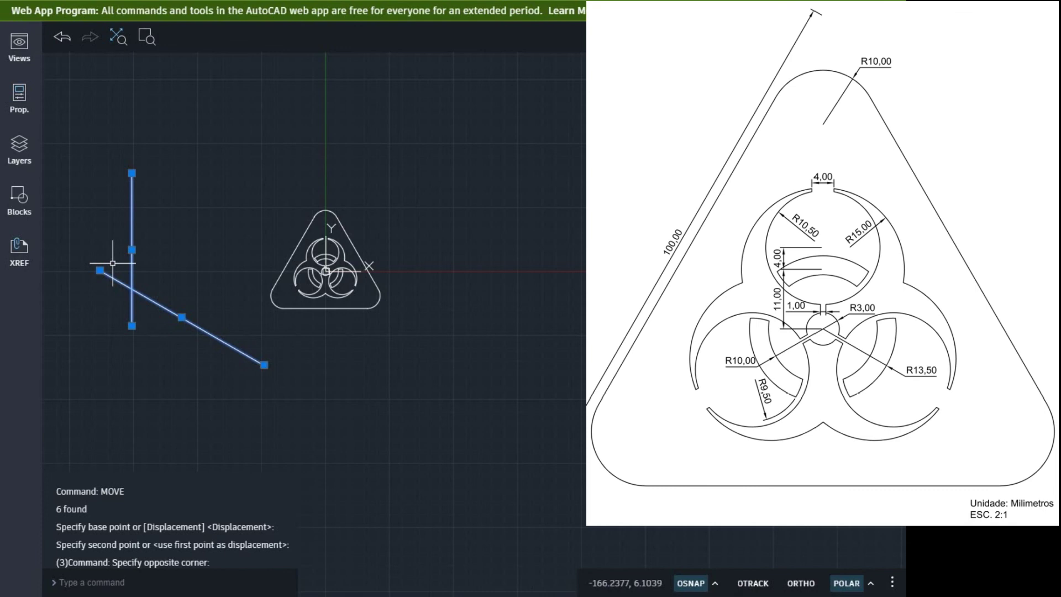
pyautogui.press('Delete')
pyautogui.scroll(3, 347, 272)
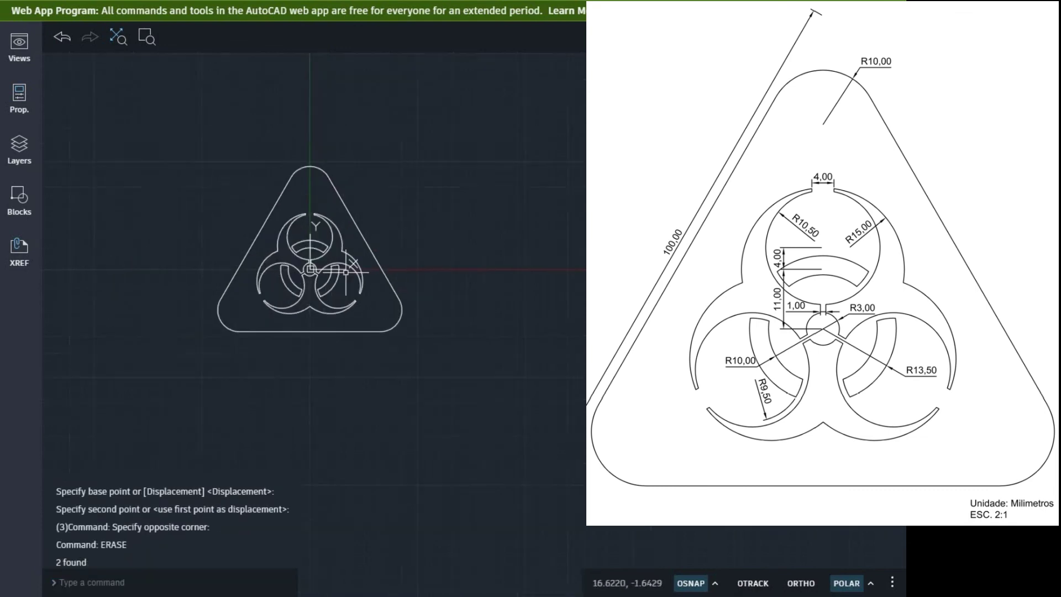
pyautogui.scroll(2, 344, 183)
pyautogui.scroll(1, 344, 157)
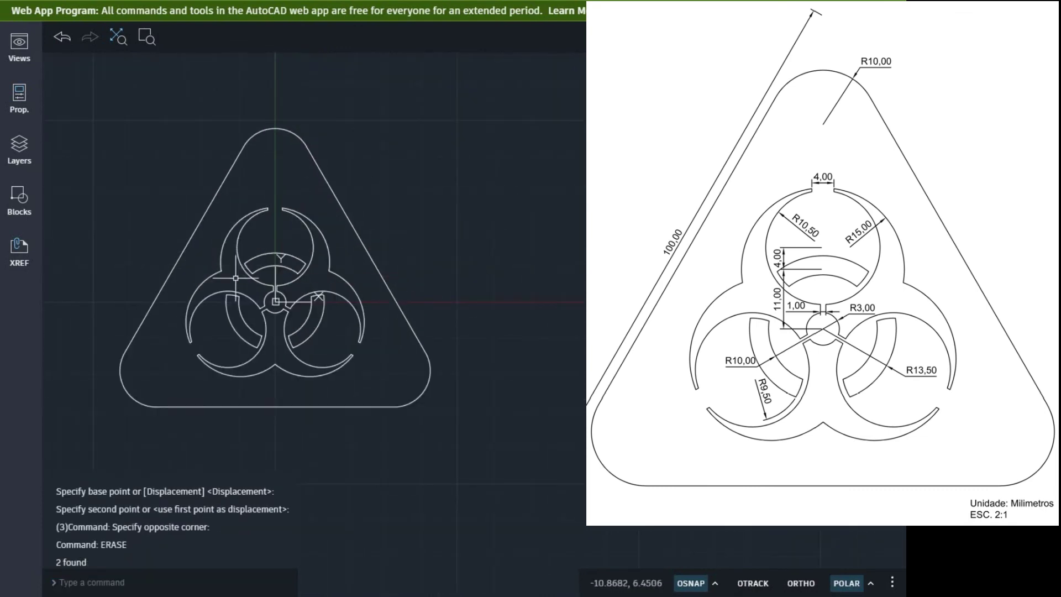
pyautogui.scroll(1, 261, 329)
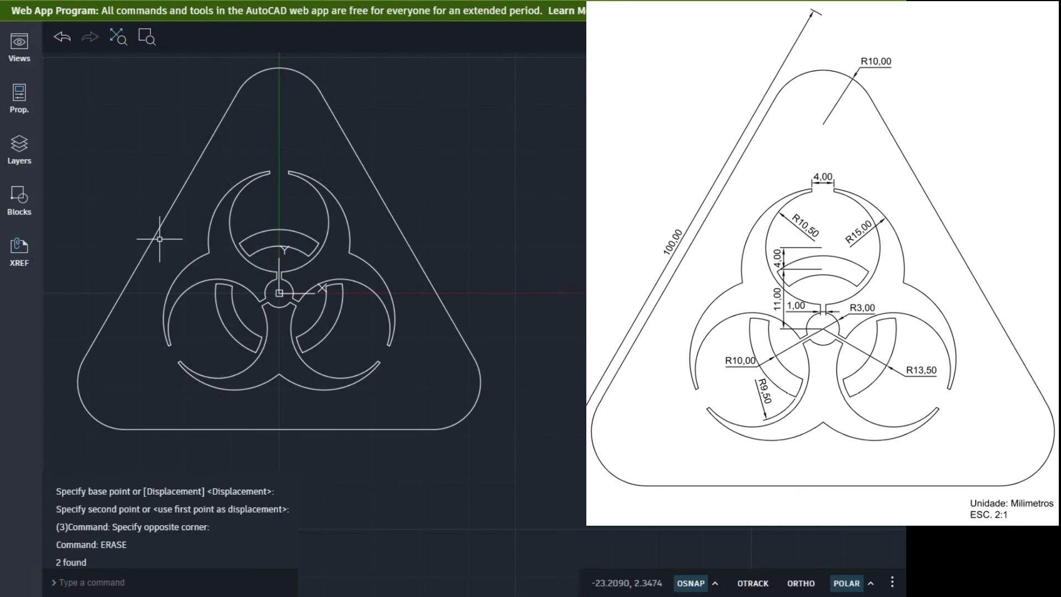